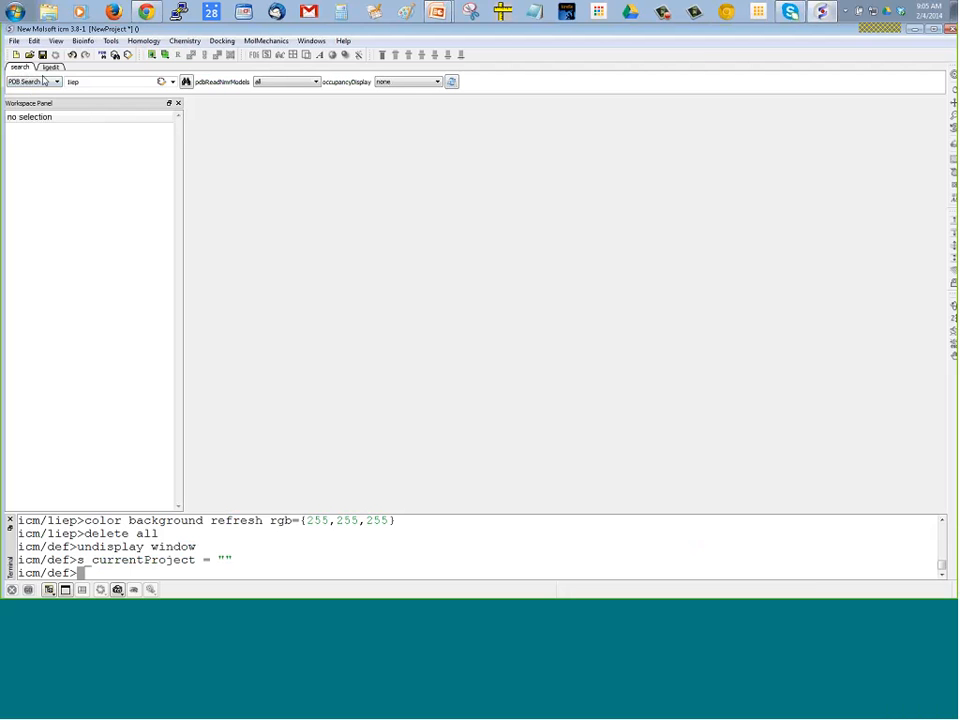
# Search the PDB for entry 1iep and load its structure into the project
pyautogui.doubleClick(72, 83)
pyautogui.click(186, 82)
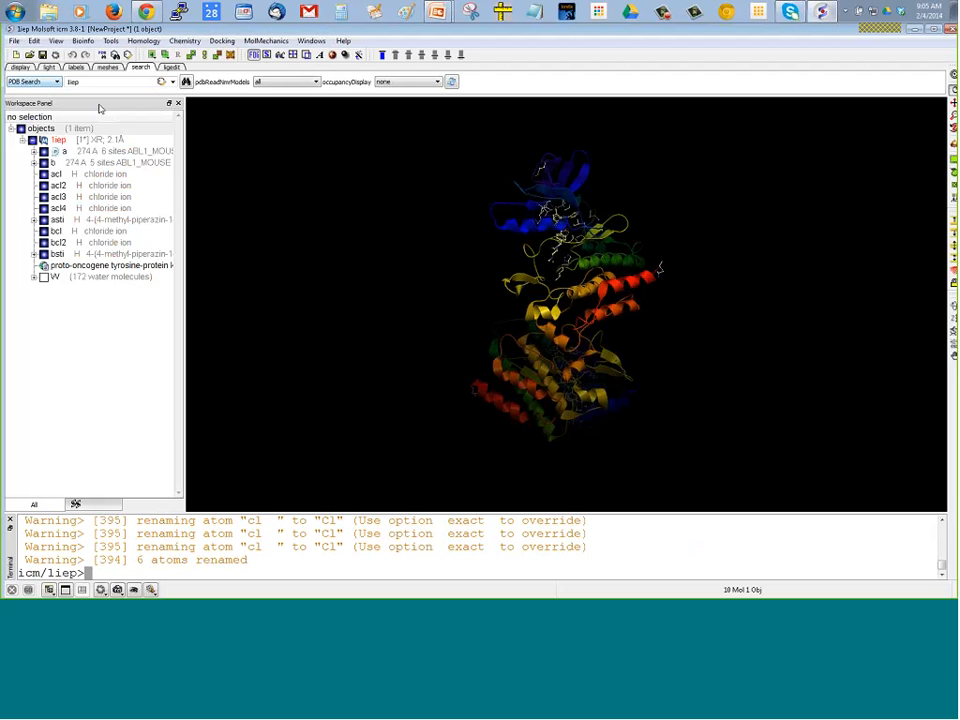
pyautogui.click(14, 41)
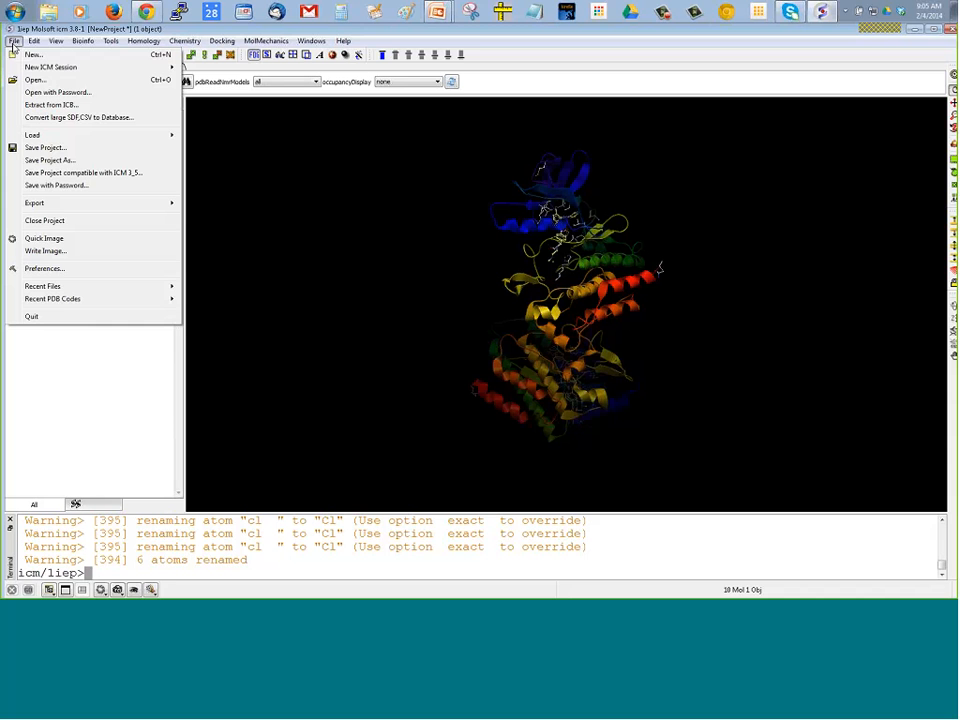
pyautogui.click(353, 74)
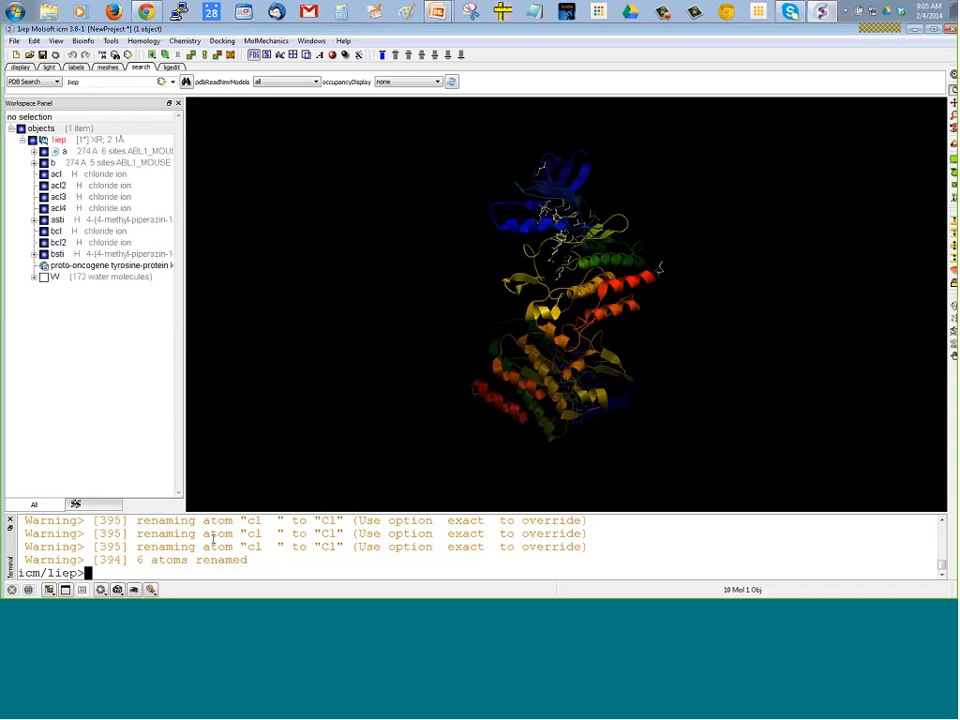
pyautogui.write('read pdb')
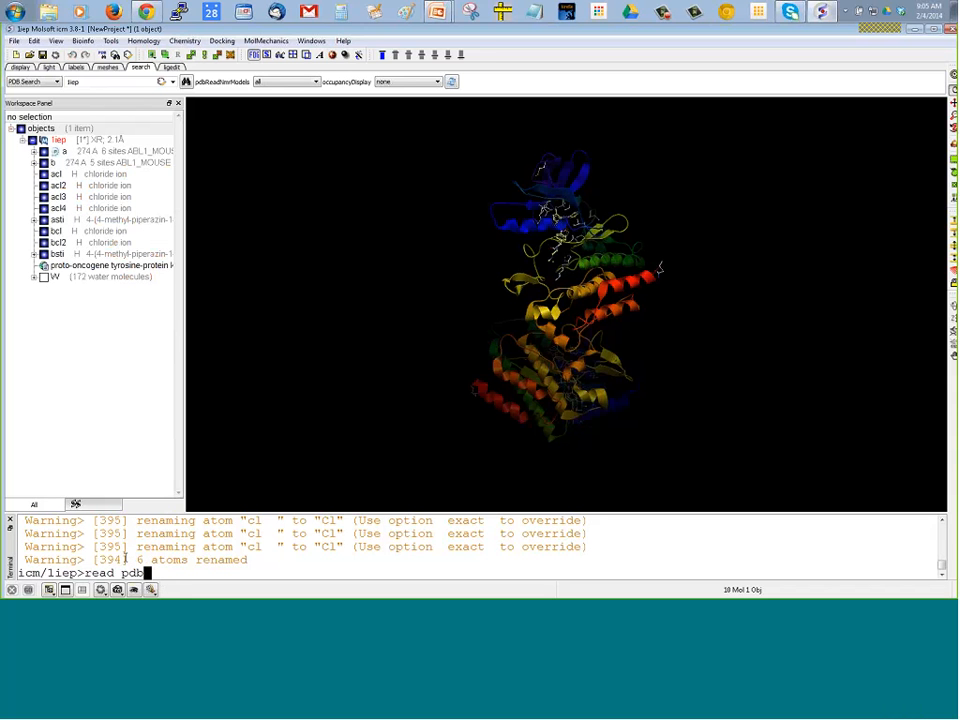
pyautogui.press('BackSpace')
pyautogui.press('BackSpace')
pyautogui.press('BackSpace')
pyautogui.press('BackSpace')
pyautogui.press('BackSpace')
pyautogui.press('BackSpace')
pyautogui.press('BackSpace')
pyautogui.press('BackSpace')
pyautogui.doubleClick(78, 83)
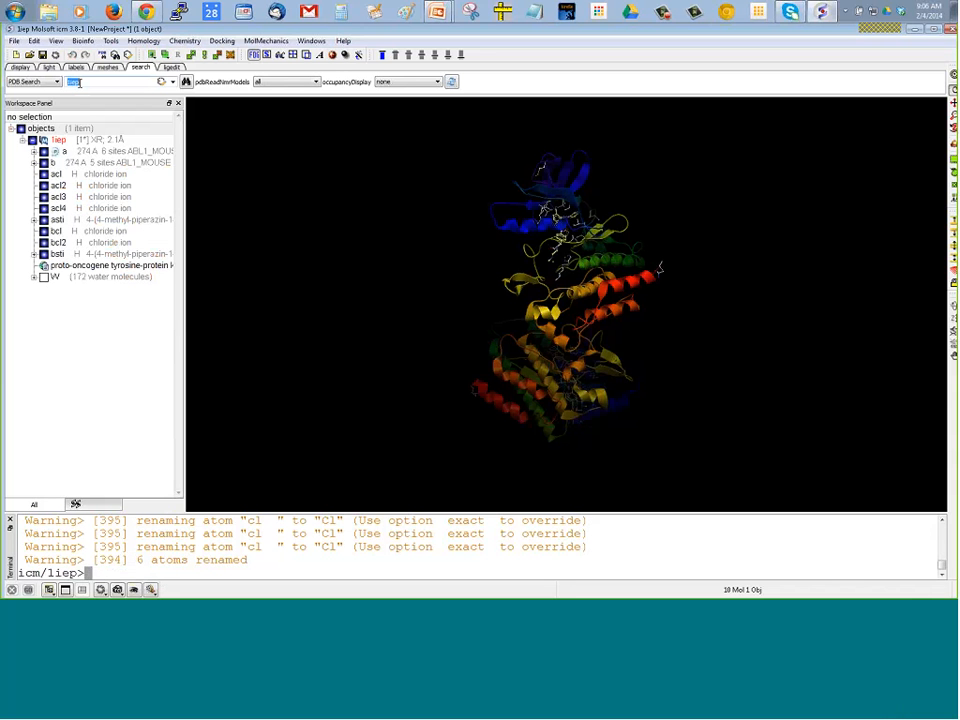
pyautogui.write('una')
pyautogui.press('BackSpace')
pyautogui.press('BackSpace')
pyautogui.press('BackSpace')
pyautogui.click(57, 81)
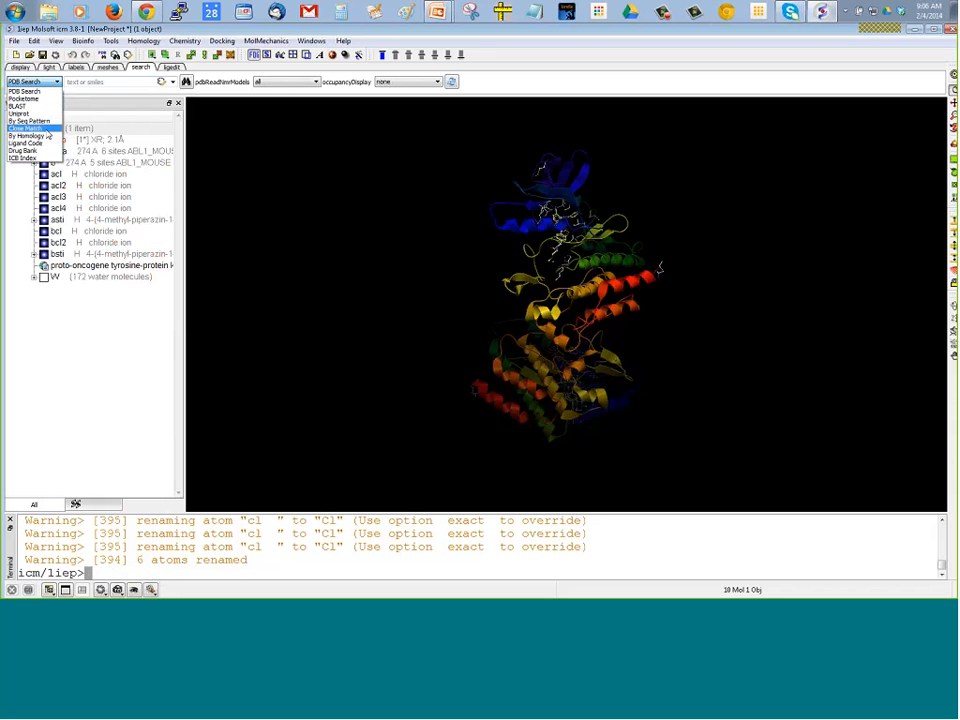
pyautogui.click(97, 82)
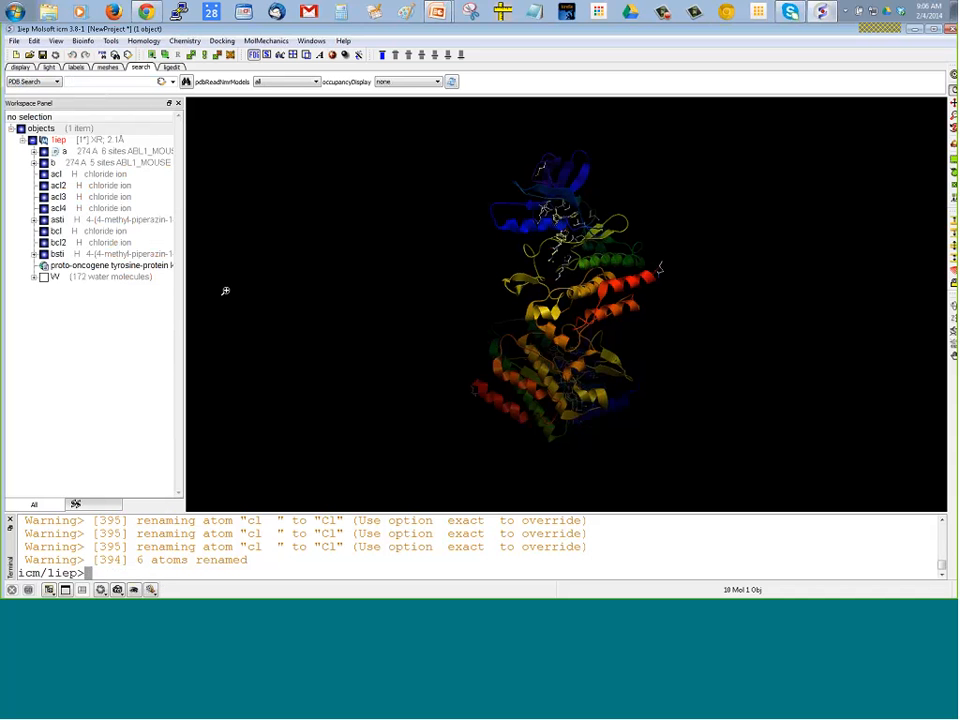
# Set the background of the 3D view to white
pyautogui.moveTo(347, 265); pyautogui.dragTo(480, 257)
pyautogui.scroll(5, 238, 305)
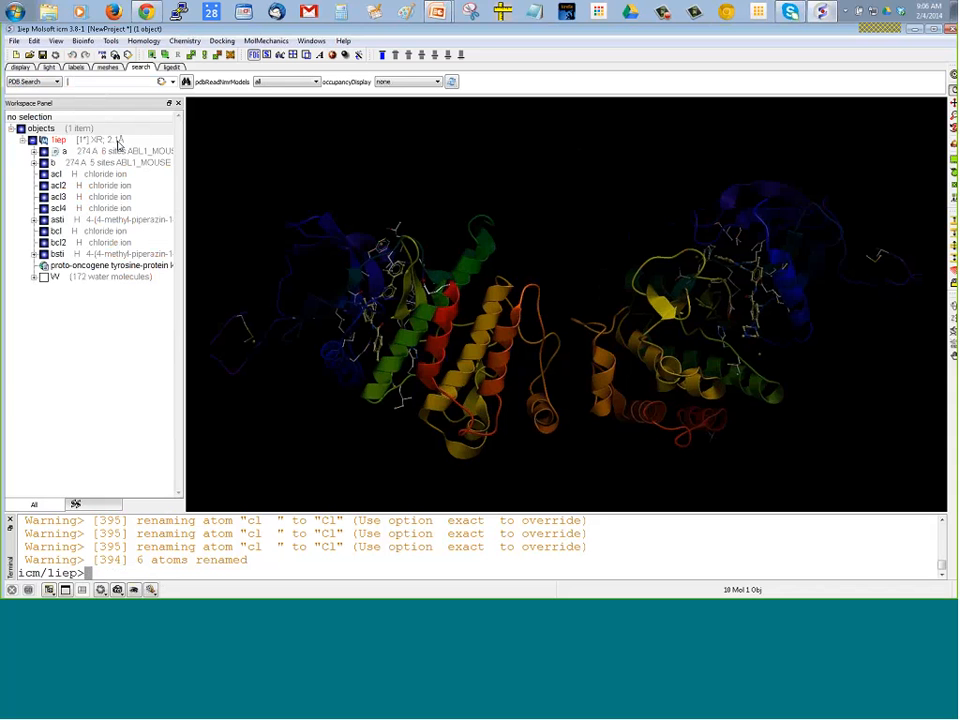
pyautogui.moveTo(122, 147)
pyautogui.click(21, 67)
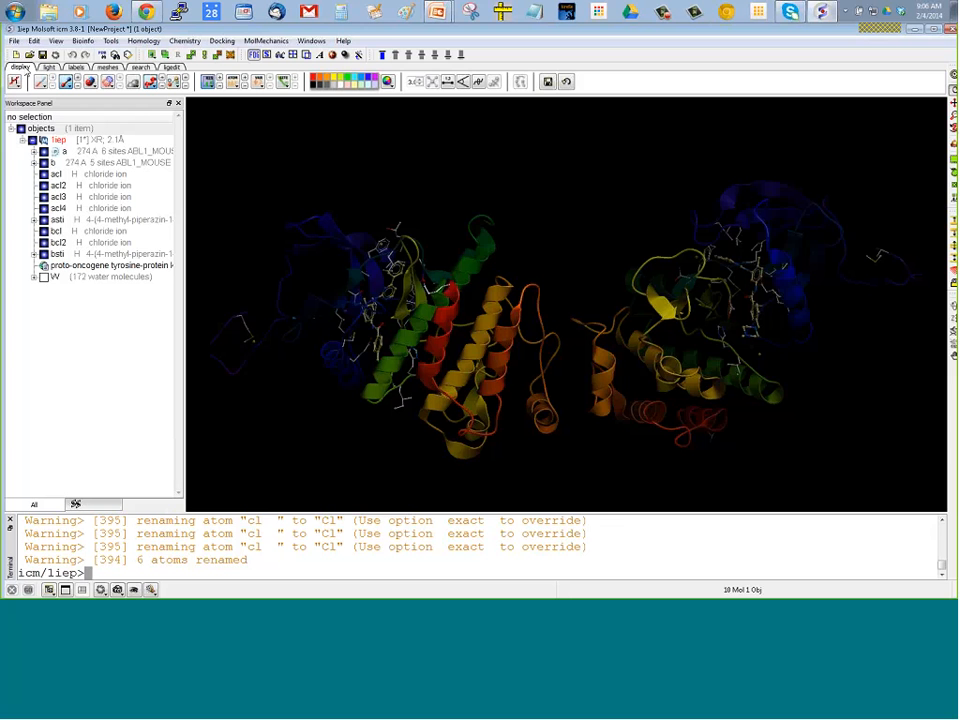
pyautogui.rightClick(342, 86)
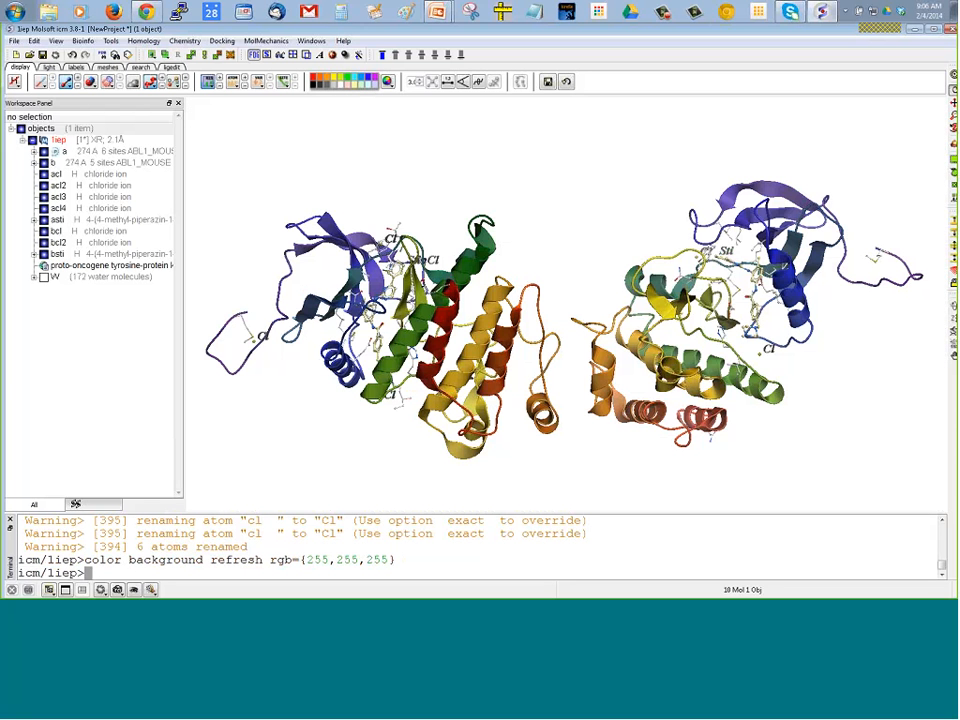
# Examine both protein chains of 1iep from different angles, distances and positions by rotating, zooming and translating the structure
pyautogui.moveTo(562, 216)
pyautogui.mouseDown()
pyautogui.moveTo(548, 261)
pyautogui.moveTo(557, 197)
pyautogui.moveTo(551, 253)
pyautogui.moveTo(568, 221)
pyautogui.mouseUp()
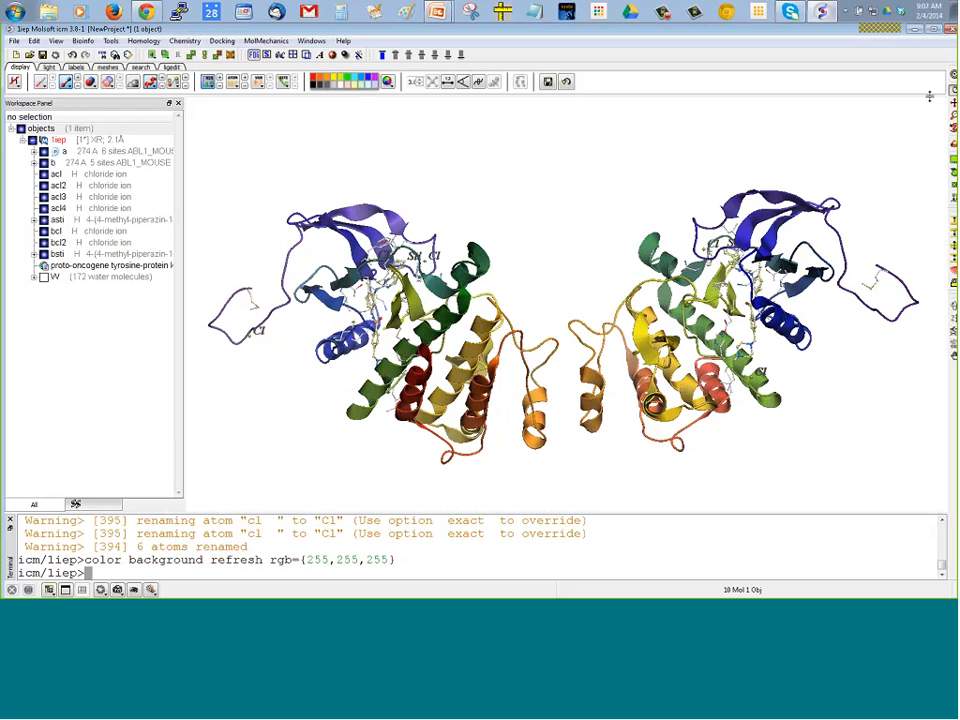
pyautogui.moveTo(634, 228); pyautogui.dragTo(561, 215)
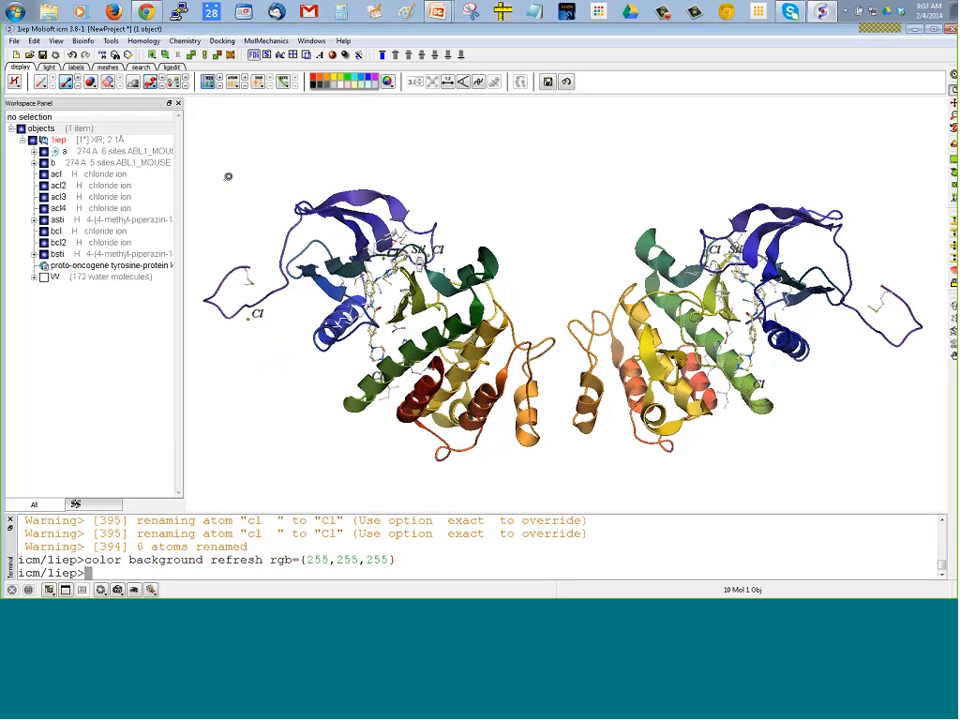
pyautogui.moveTo(211, 194)
pyautogui.mouseDown()
pyautogui.moveTo(214, 217)
pyautogui.moveTo(208, 160)
pyautogui.moveTo(211, 216)
pyautogui.mouseUp()
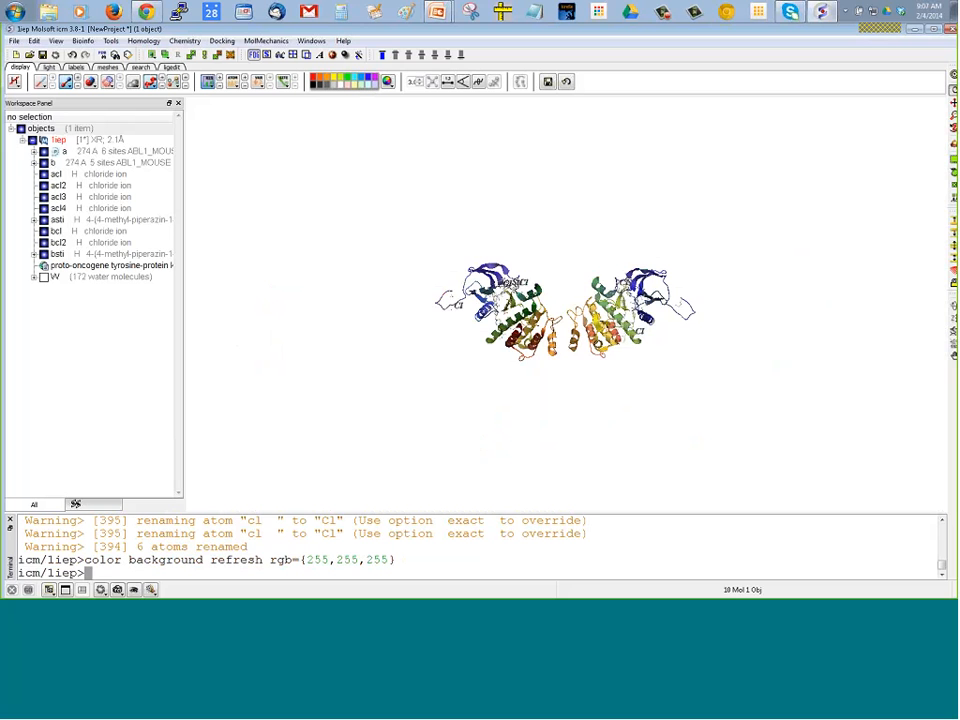
pyautogui.moveTo(214, 285); pyautogui.dragTo(202, 254)
pyautogui.scroll(-1, 270, 251)
pyautogui.scroll(5, 270, 251)
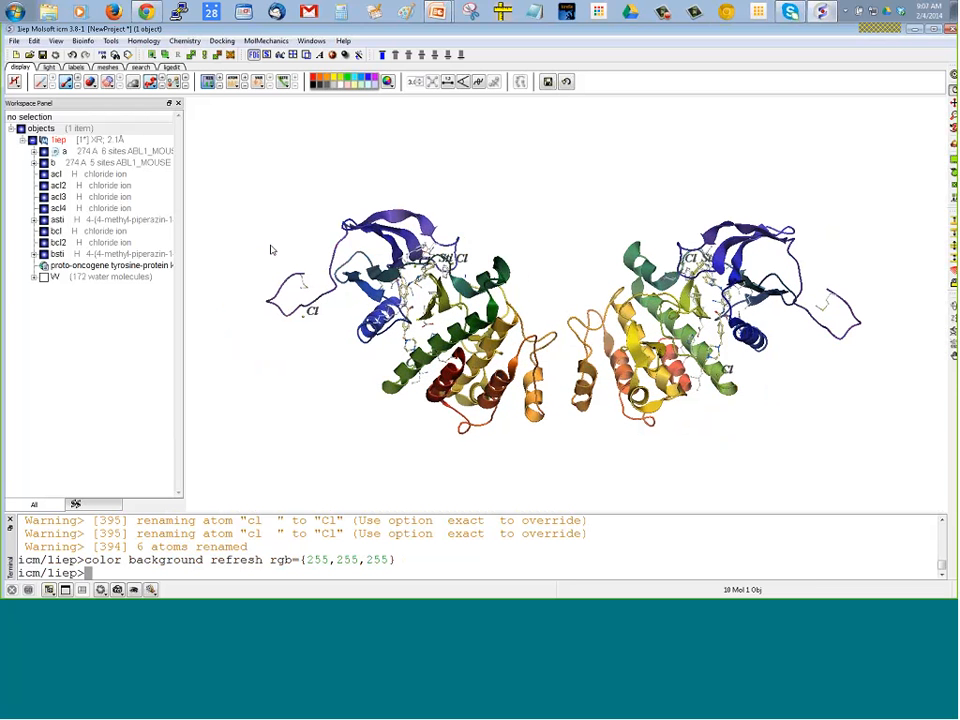
pyautogui.scroll(-3, 289, 237)
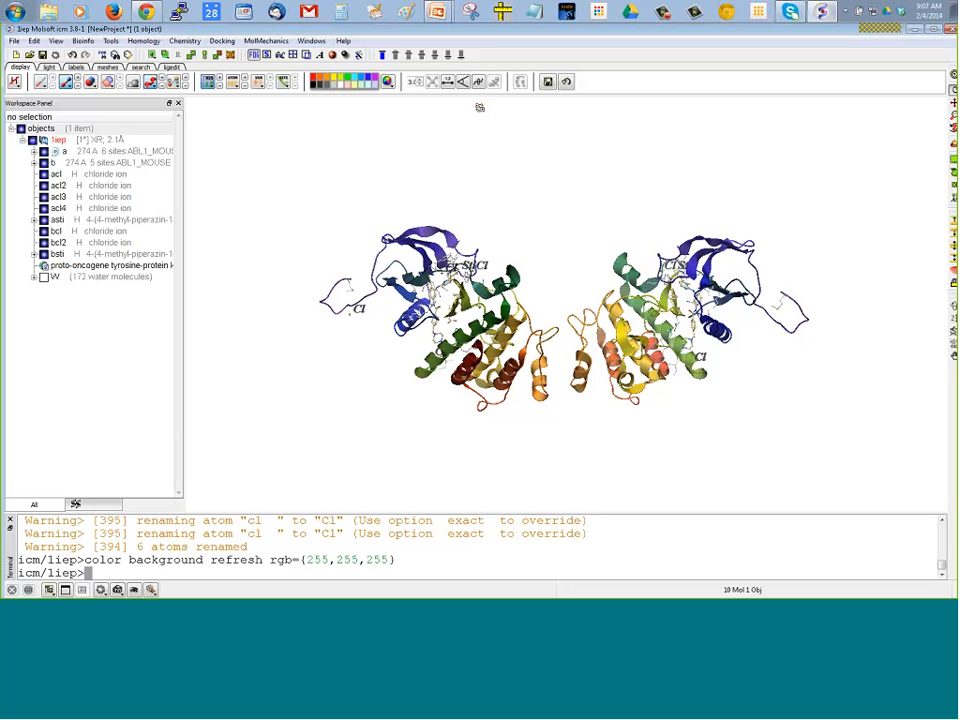
pyautogui.moveTo(474, 104); pyautogui.dragTo(449, 110)
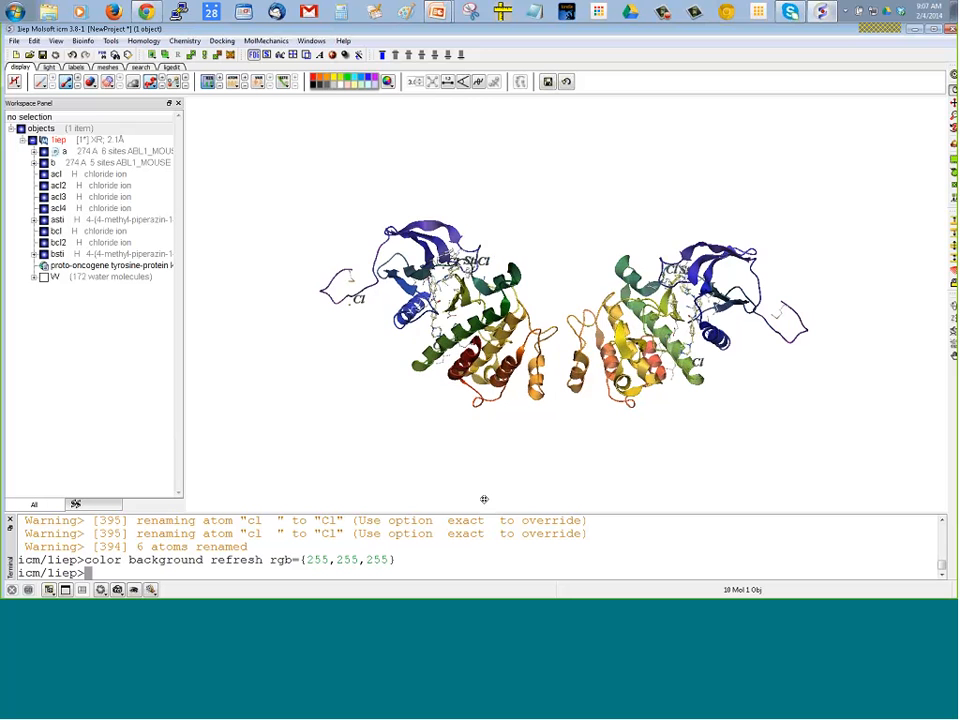
pyautogui.moveTo(484, 499); pyautogui.dragTo(459, 491)
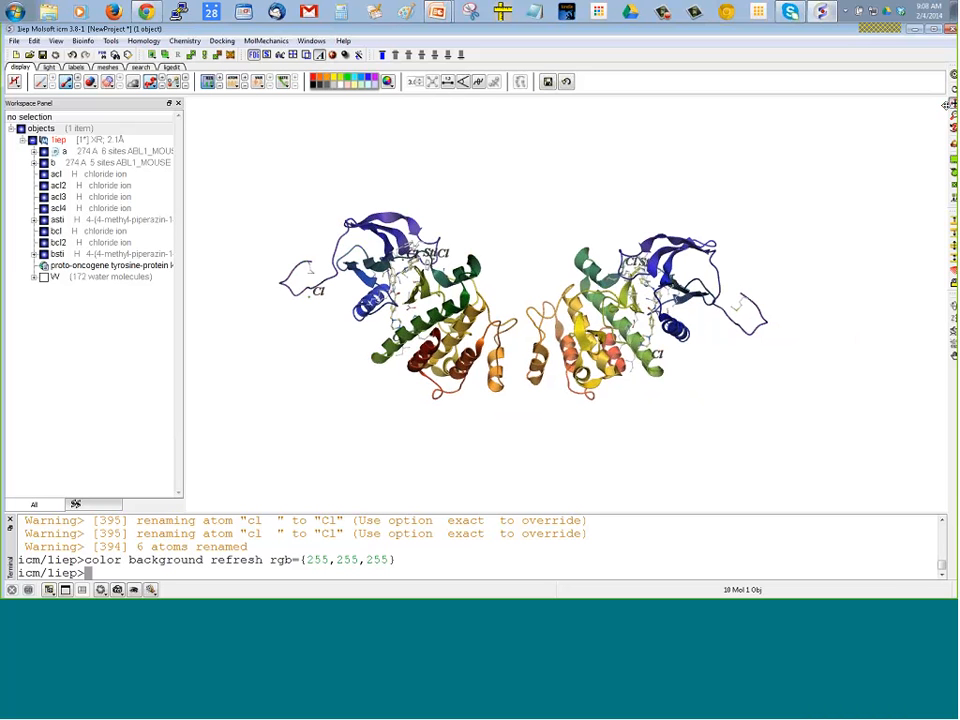
pyautogui.moveTo(746, 190)
pyautogui.mouseDown()
pyautogui.moveTo(637, 193)
pyautogui.moveTo(740, 189)
pyautogui.moveTo(748, 199)
pyautogui.moveTo(756, 185)
pyautogui.mouseUp()
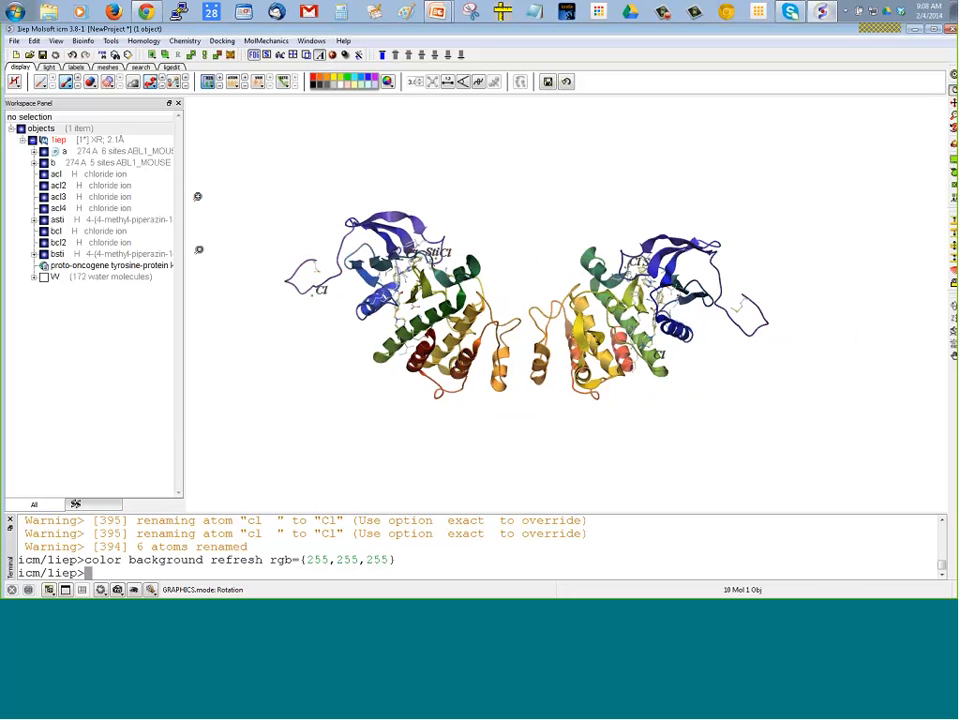
pyautogui.moveTo(197, 251)
pyautogui.mouseDown()
pyautogui.moveTo(203, 280)
pyautogui.moveTo(201, 238)
pyautogui.moveTo(208, 250)
pyautogui.mouseUp()
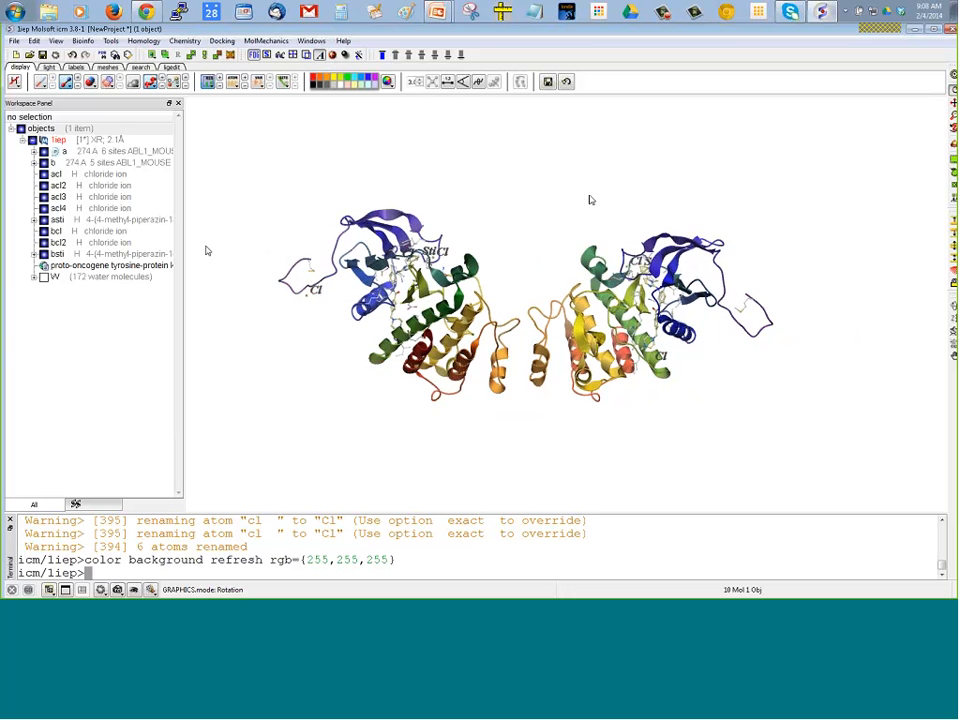
pyautogui.moveTo(590, 197); pyautogui.dragTo(676, 208)
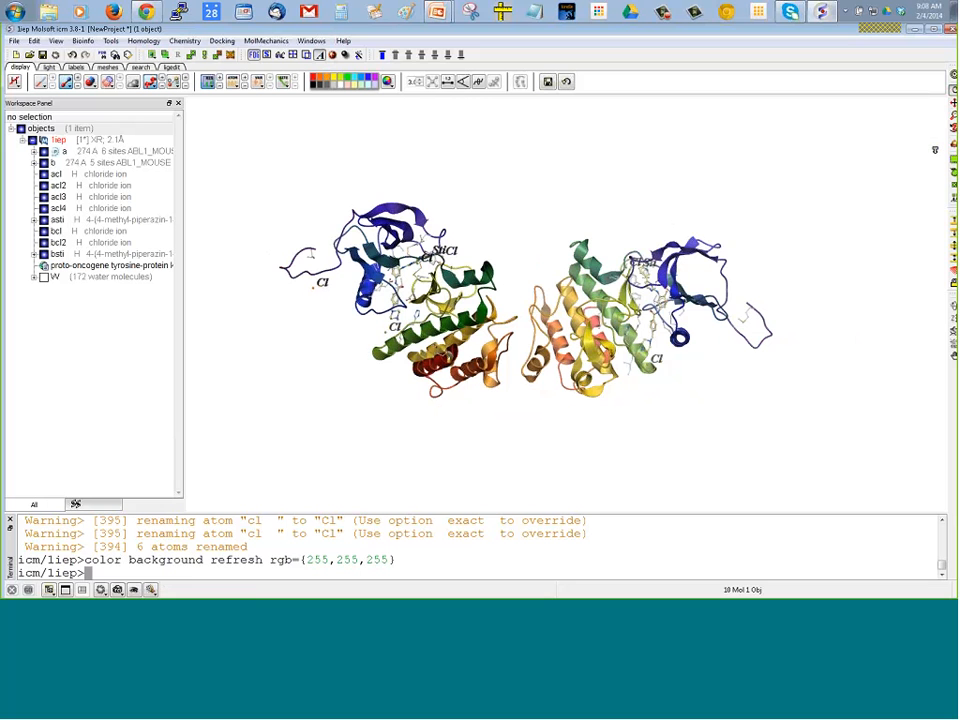
# Try shifting the clipping plane to fade the distant parts of the structure, and restore the default clipping planes
pyautogui.moveTo(935, 150); pyautogui.dragTo(931, 191)
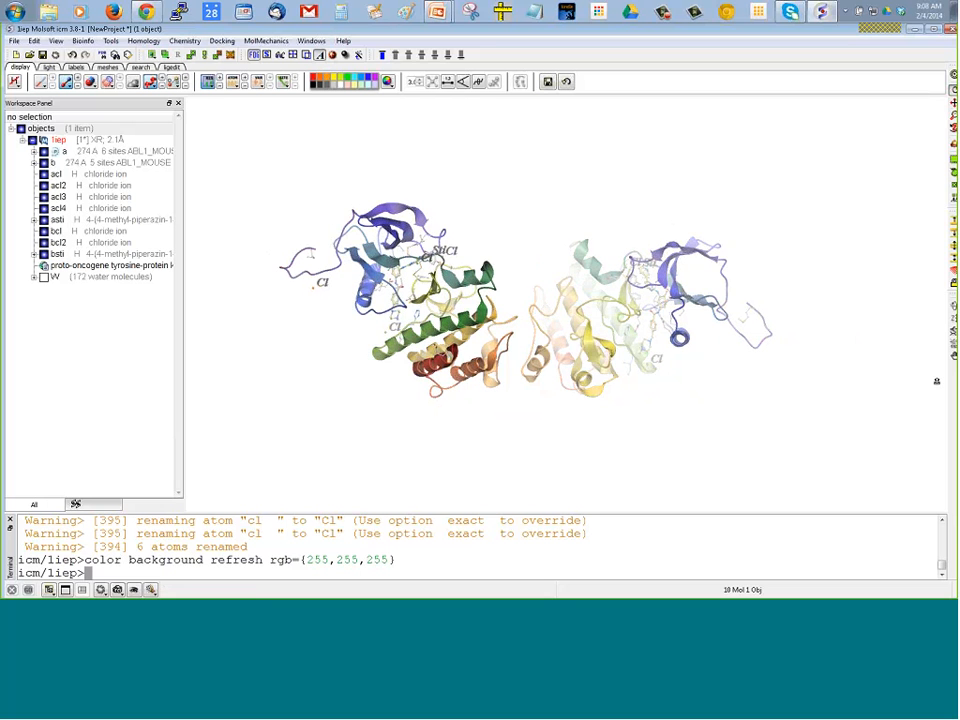
pyautogui.moveTo(936, 381); pyautogui.dragTo(913, 255)
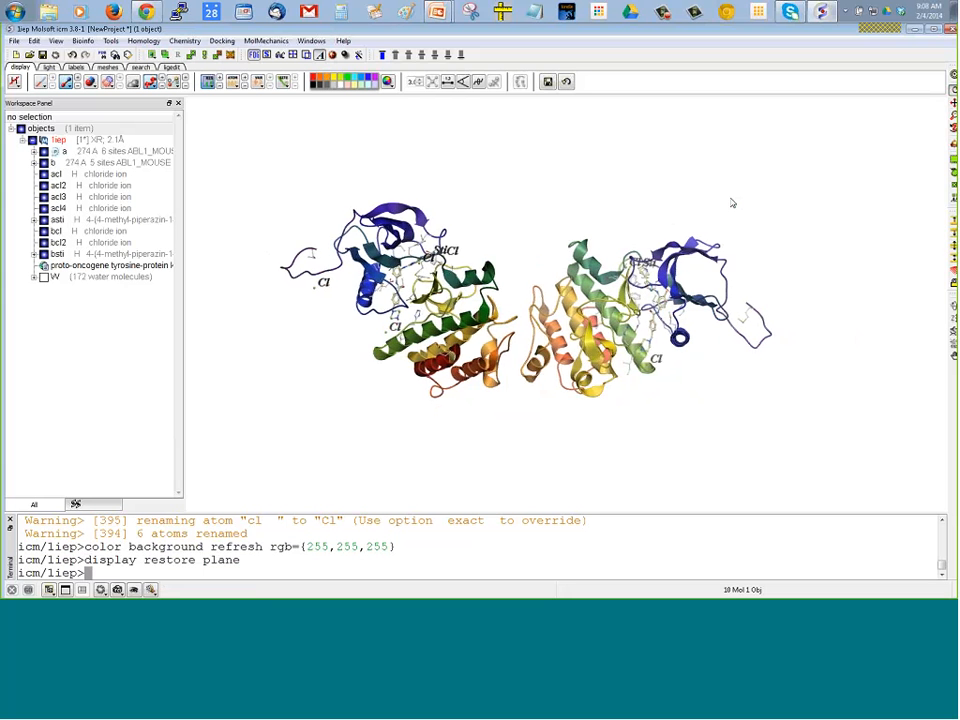
# Color the ribbon representation of the 1iep structure by molecule
pyautogui.moveTo(732, 203); pyautogui.dragTo(763, 178, button='middle')
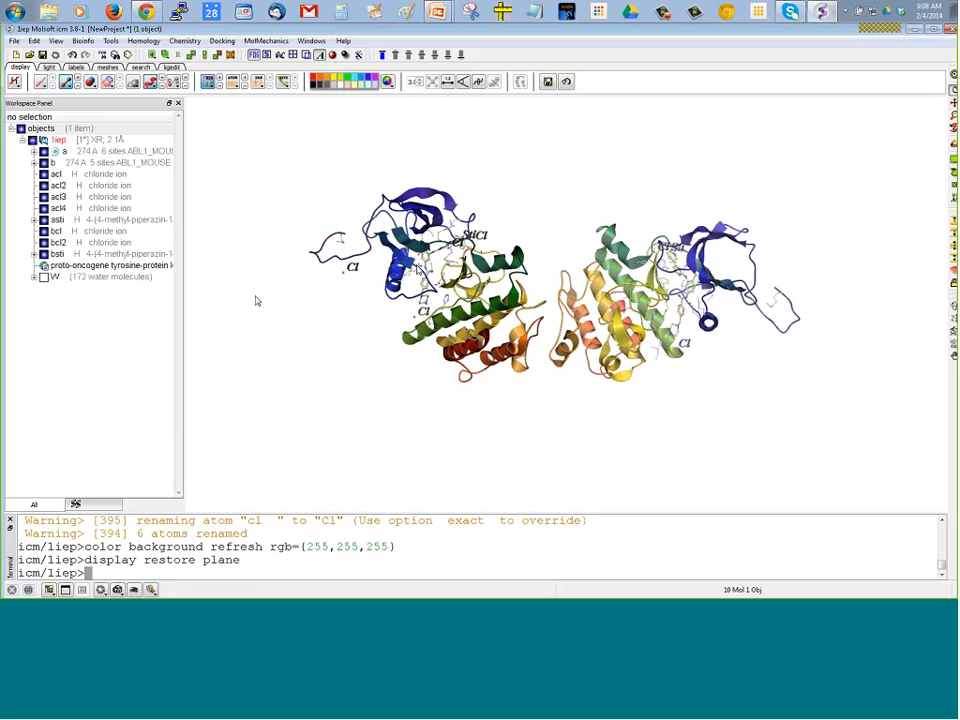
pyautogui.moveTo(255, 297); pyautogui.dragTo(260, 303)
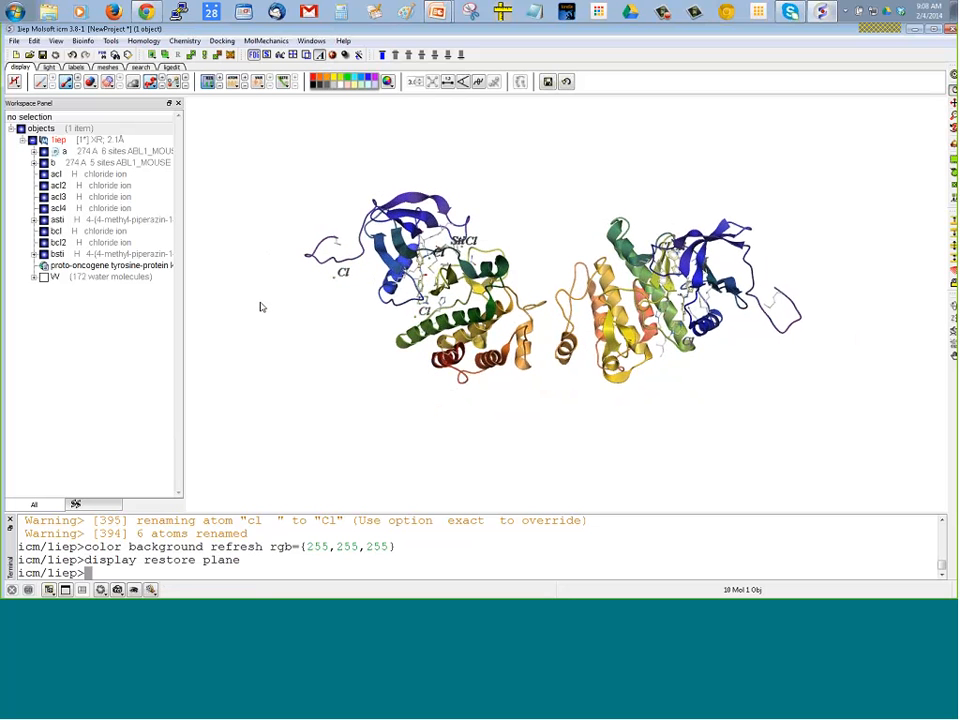
pyautogui.moveTo(217, 325); pyautogui.dragTo(217, 317)
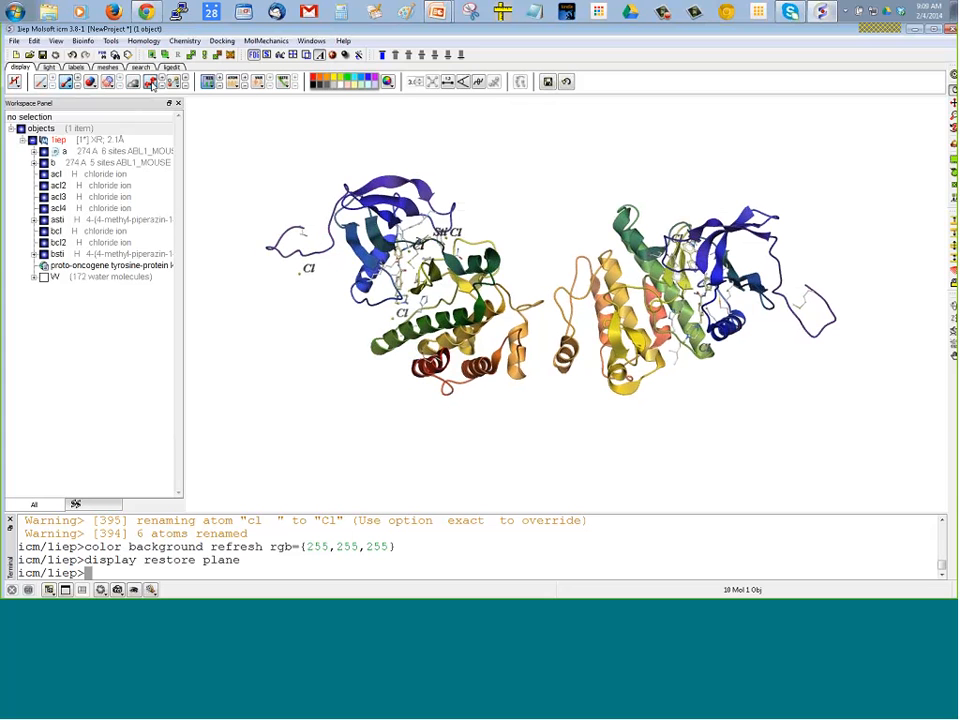
pyautogui.rightClick(150, 84)
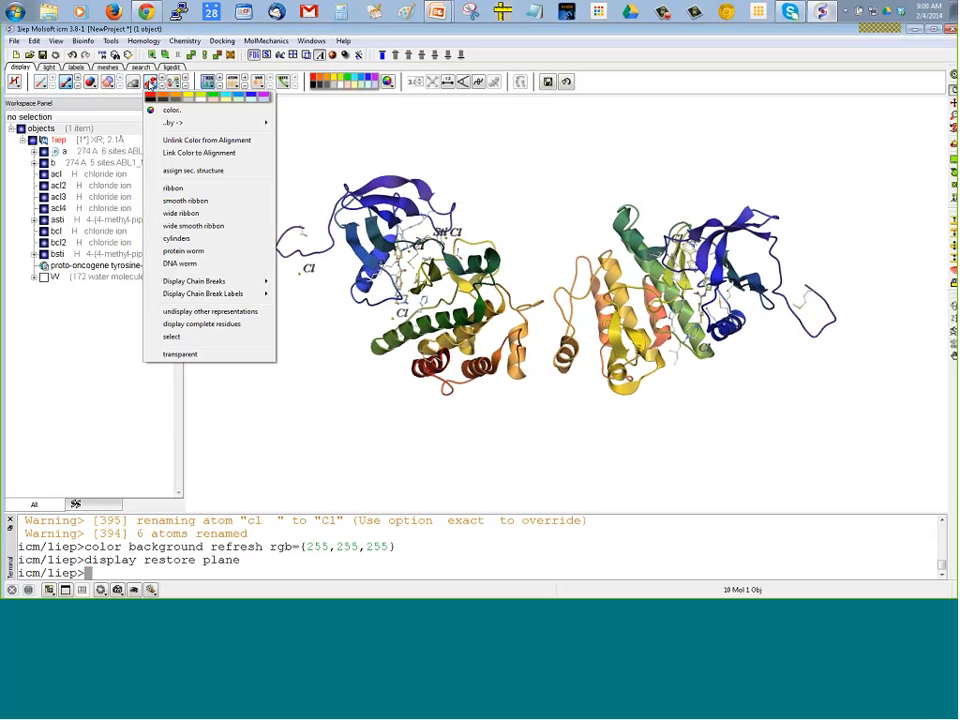
pyautogui.moveTo(165, 122)
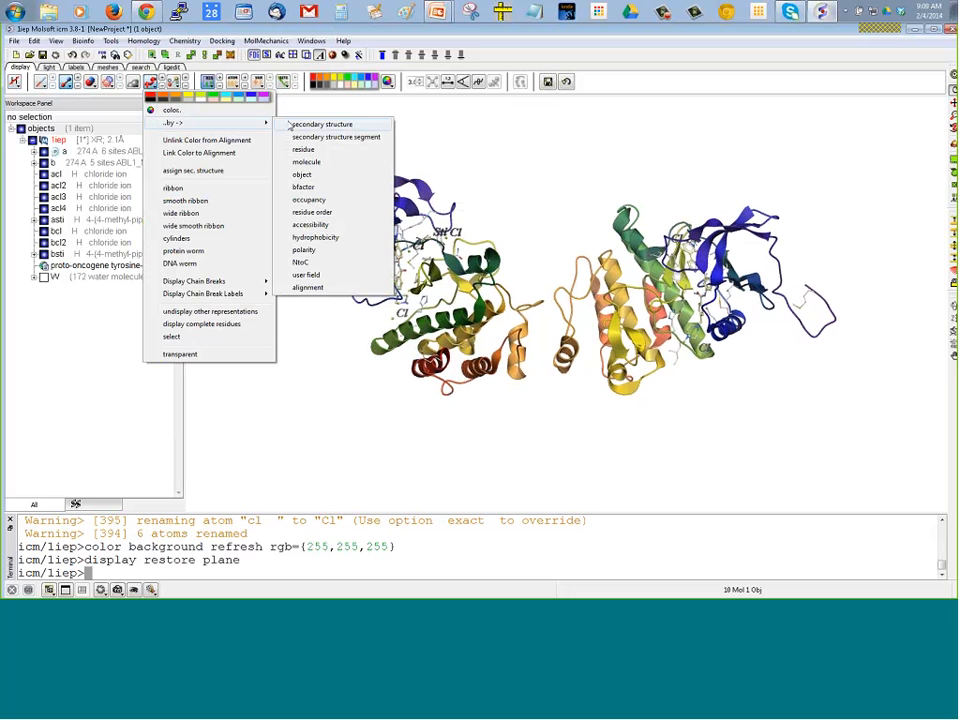
pyautogui.click(306, 162)
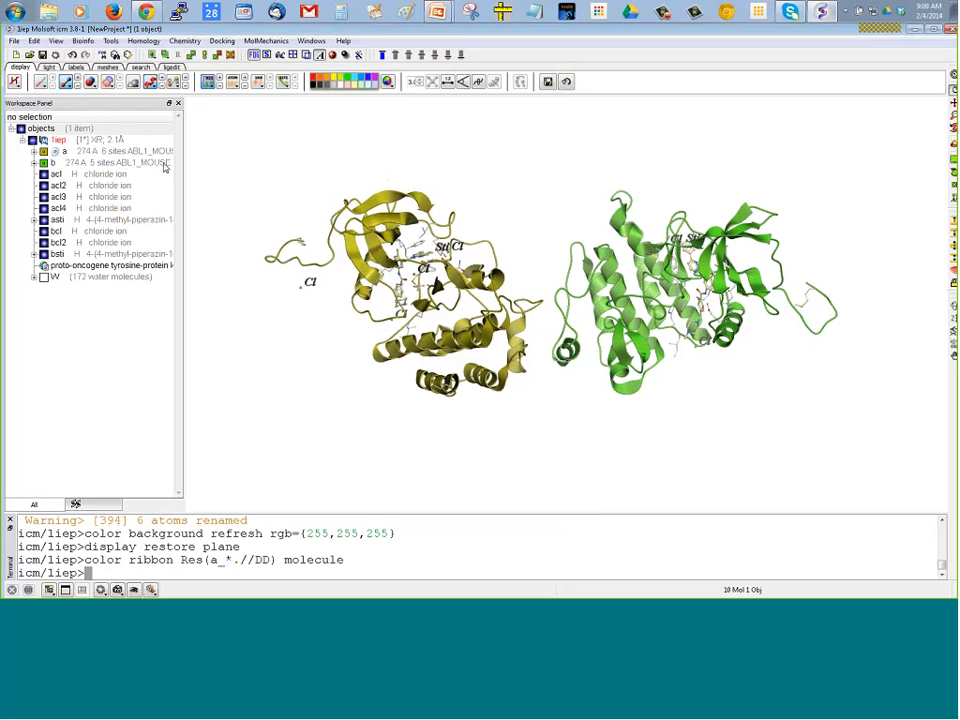
# Hide the stick representation and the residue labels, leaving only the ribbons of both chains displayed
pyautogui.click(64, 83)
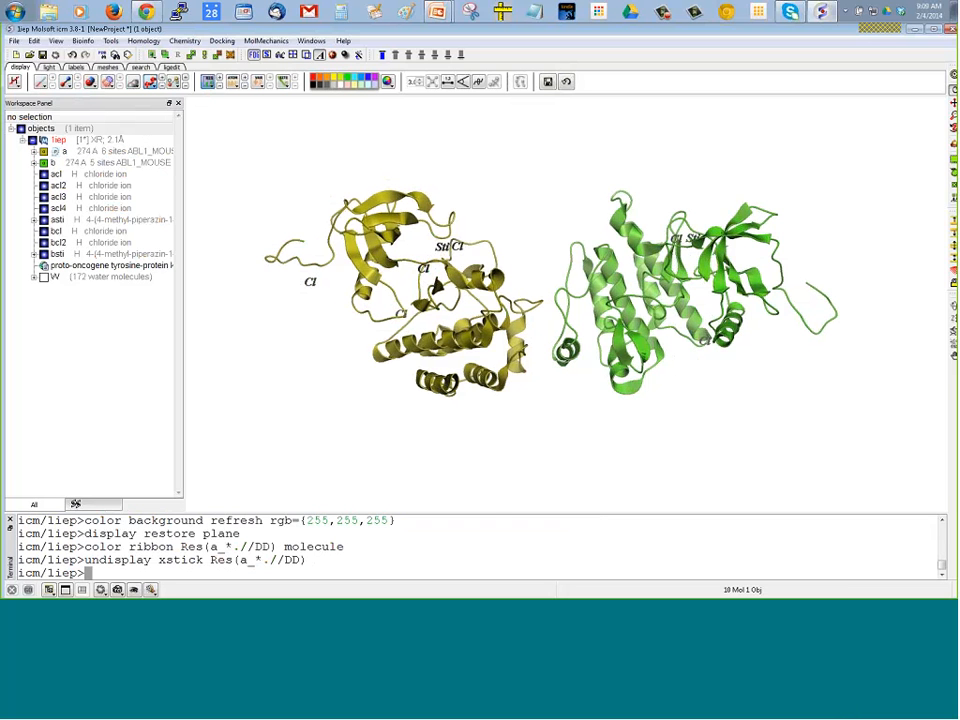
pyautogui.click(208, 81)
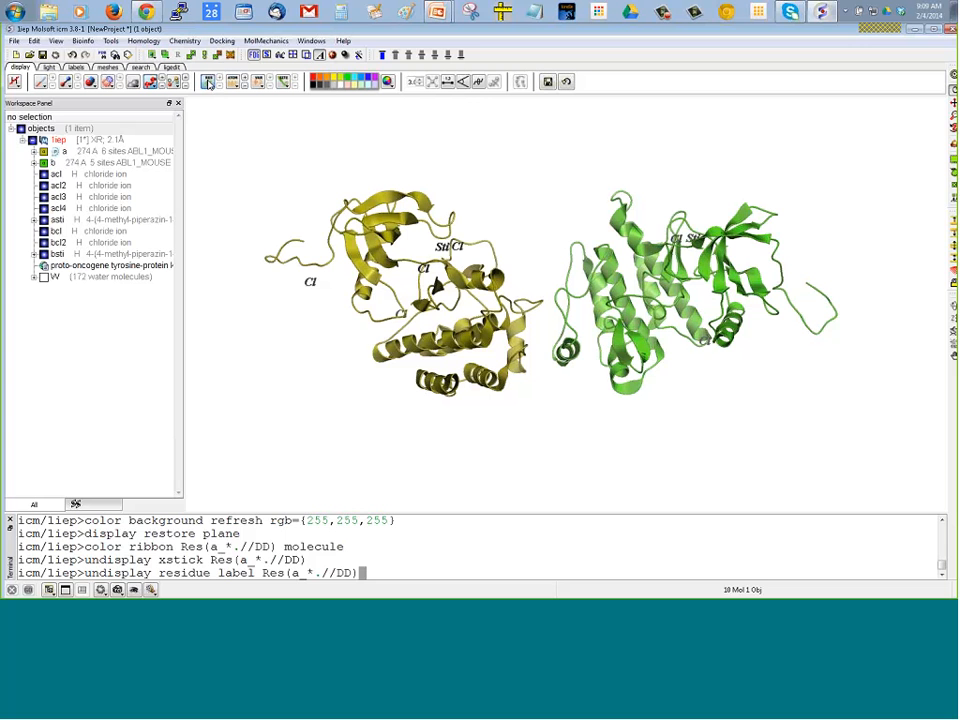
# Store an enlarged view of the two ribbon chains as a slide and preview the slide's thumbnail
pyautogui.scroll(5, 205, 207)
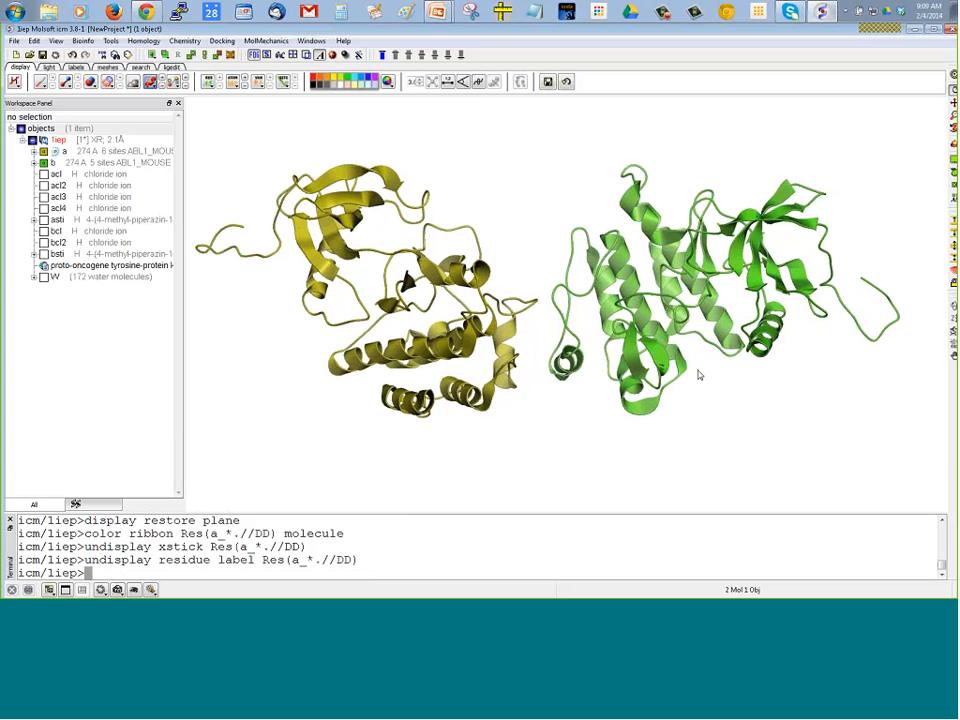
pyautogui.moveTo(698, 370); pyautogui.dragTo(677, 394)
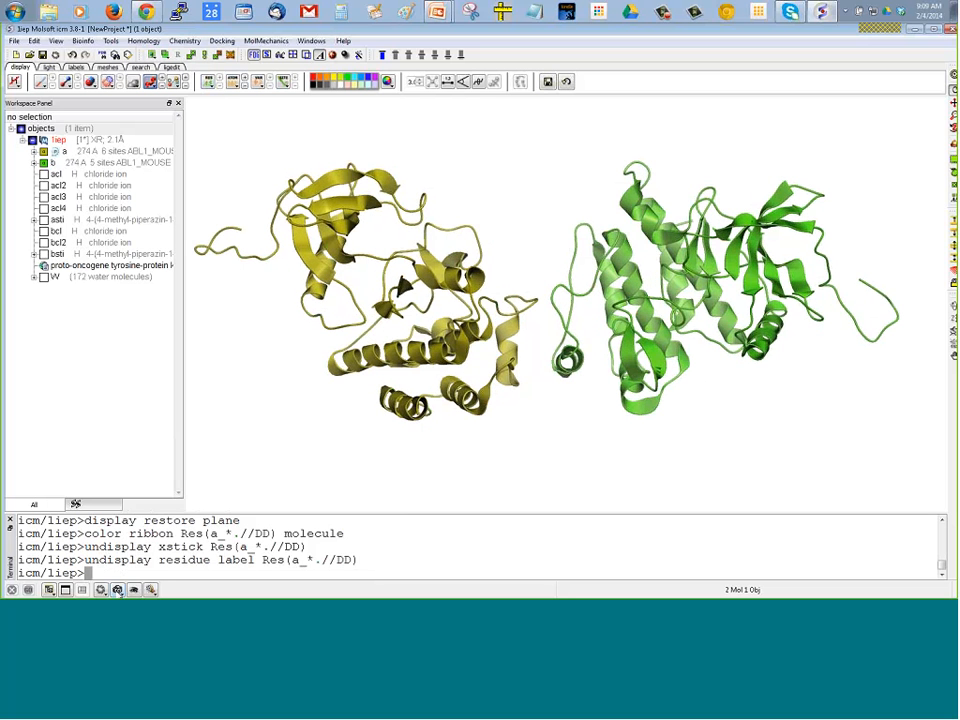
pyautogui.click(117, 590)
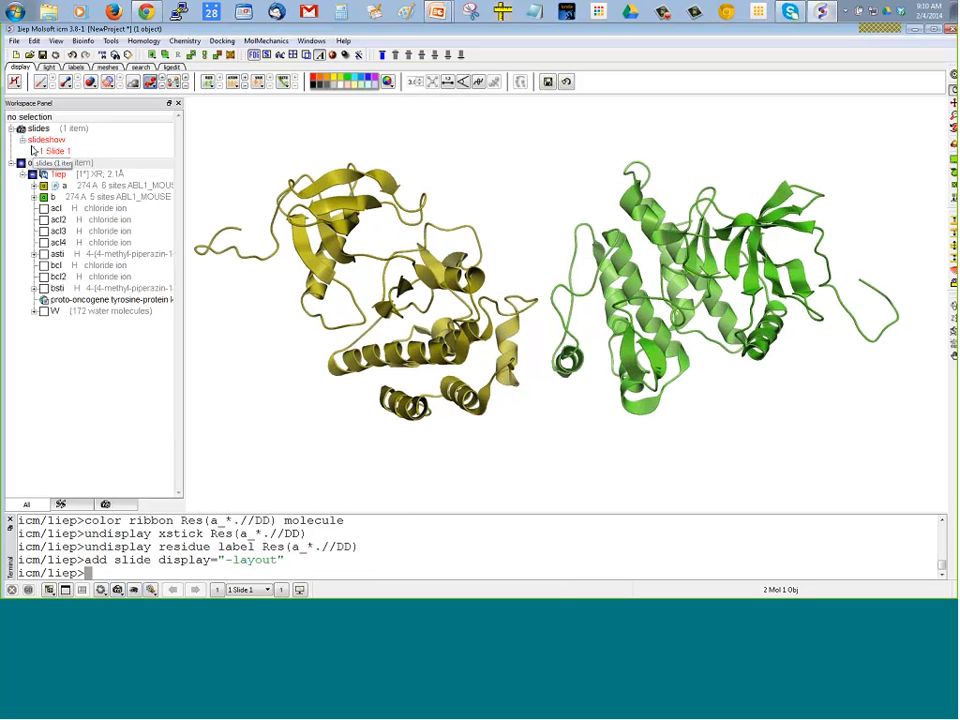
pyautogui.moveTo(56, 152)
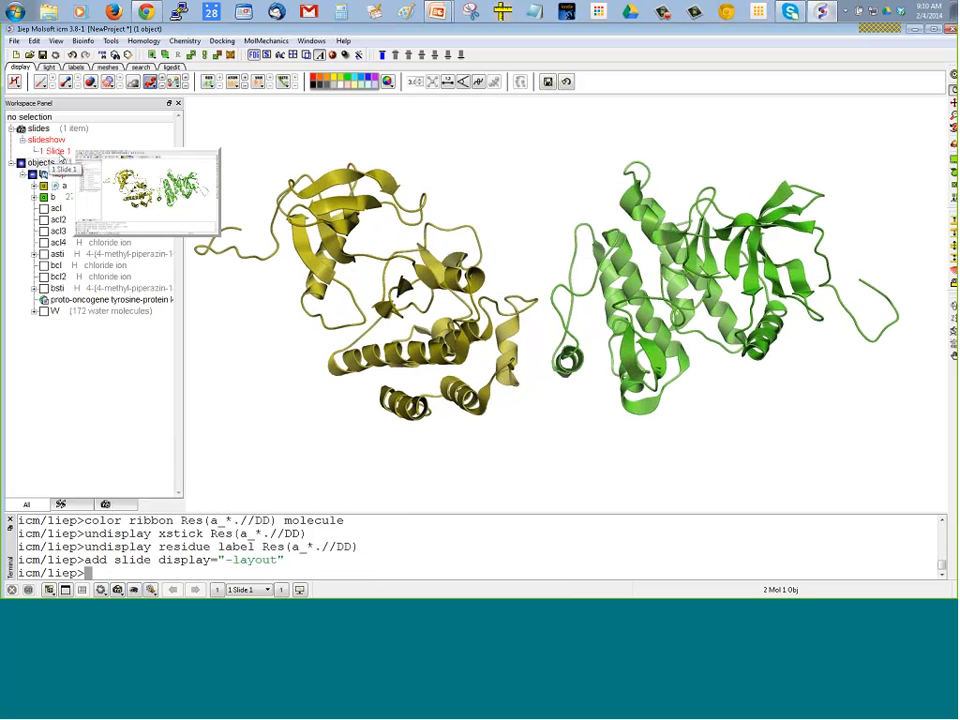
# Rotate and enlarge the structure, and display Slide 1 to bring back its stored view
pyautogui.moveTo(201, 252); pyautogui.dragTo(255, 364)
pyautogui.scroll(5, 244, 362)
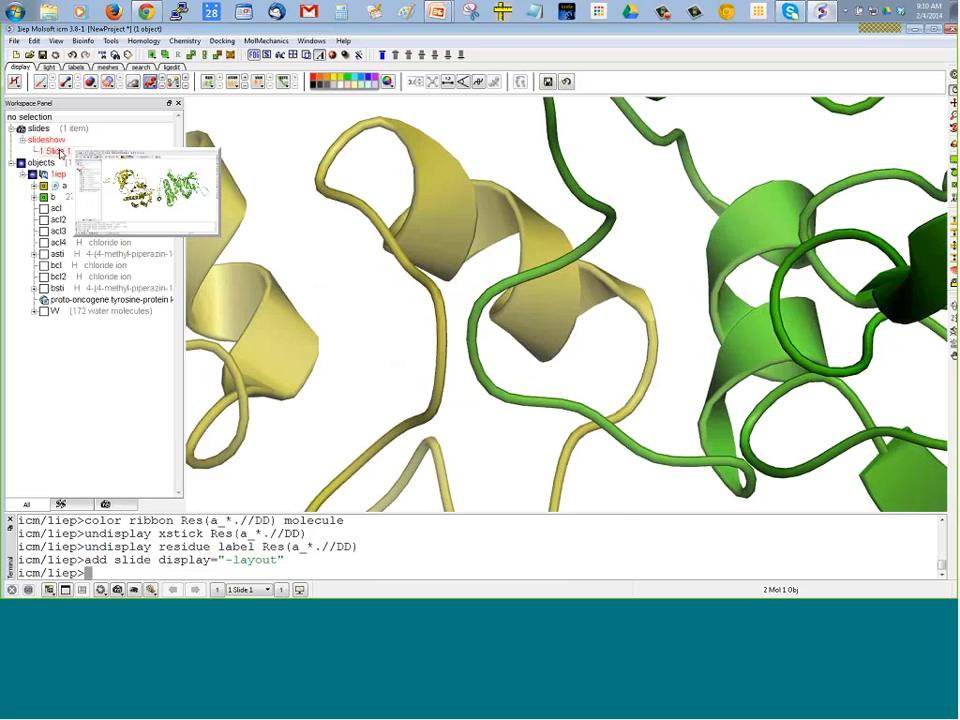
pyautogui.doubleClick(57, 151)
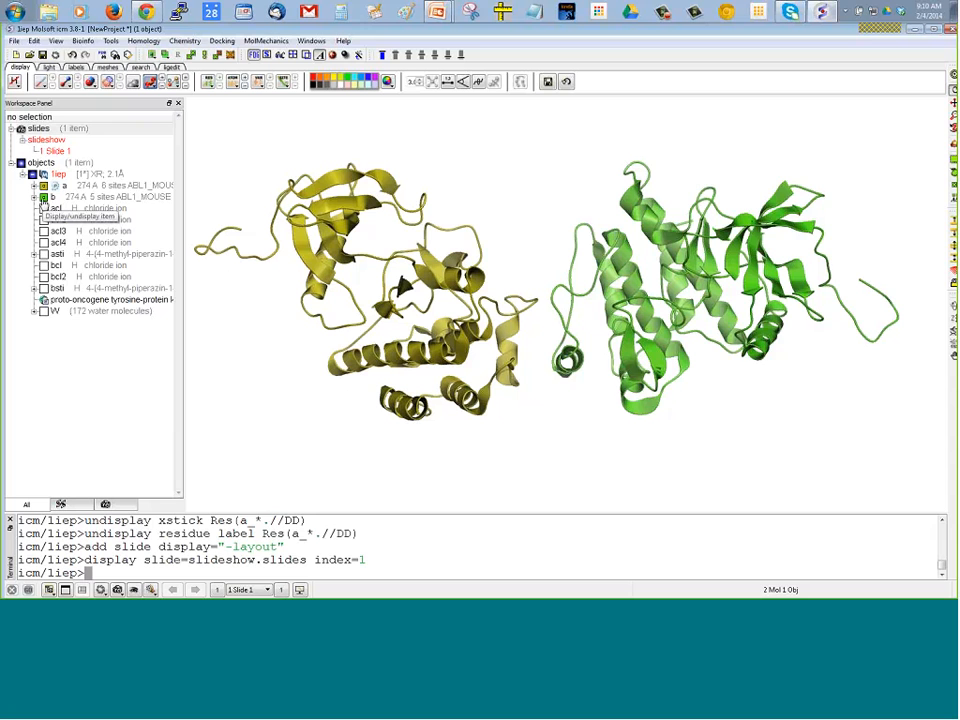
# Hide chain b and center the view on chain a, orienting its ribbon upright
pyautogui.click(43, 199)
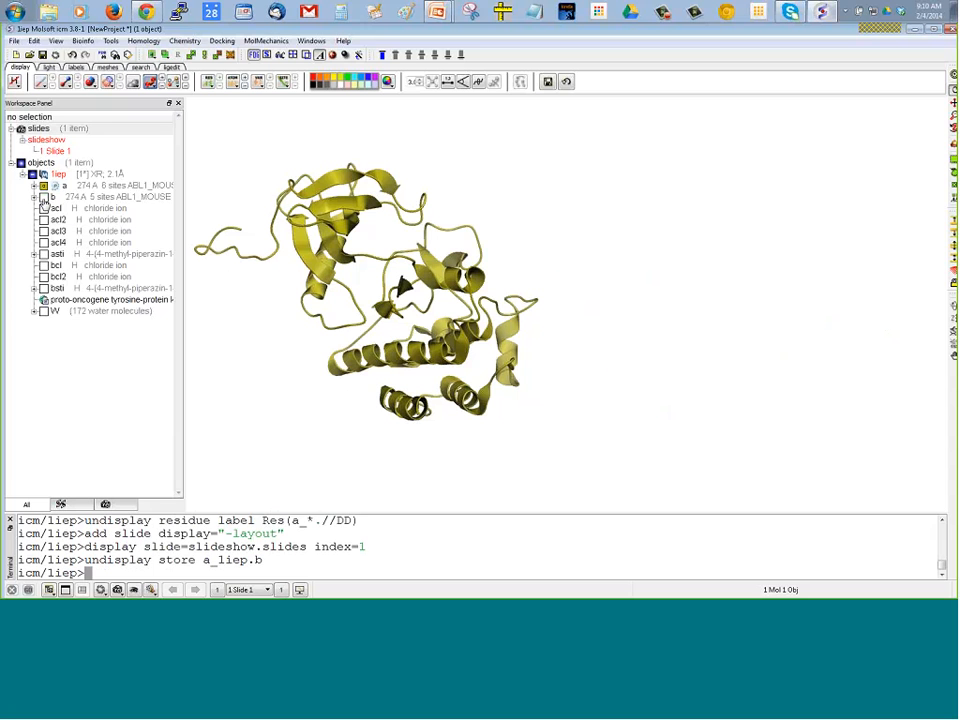
pyautogui.click(43, 199)
pyautogui.click(43, 199)
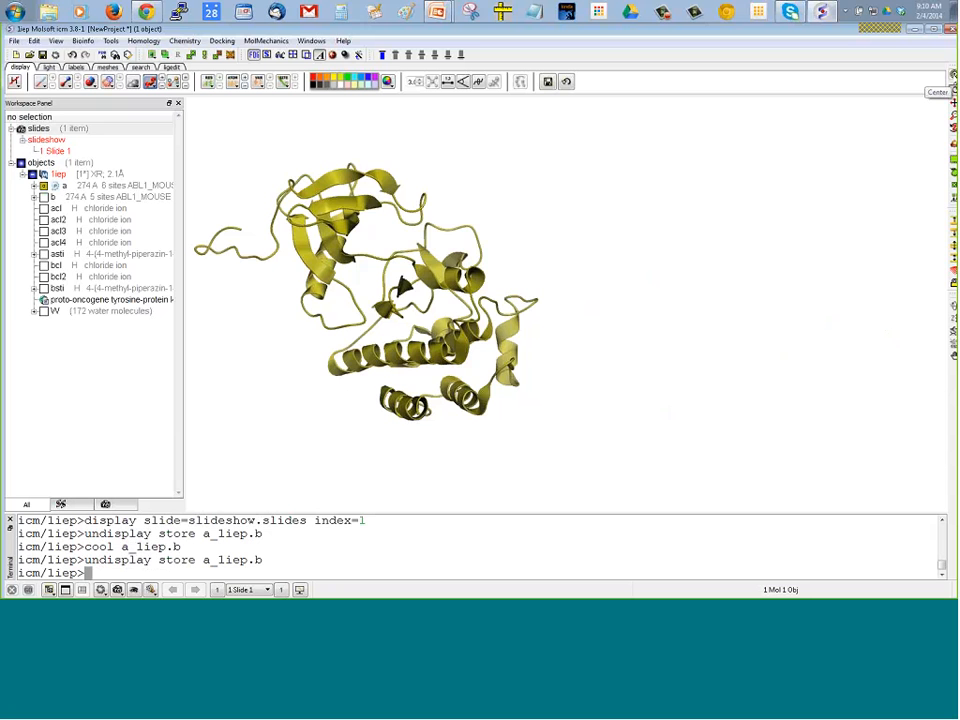
pyautogui.click(952, 76)
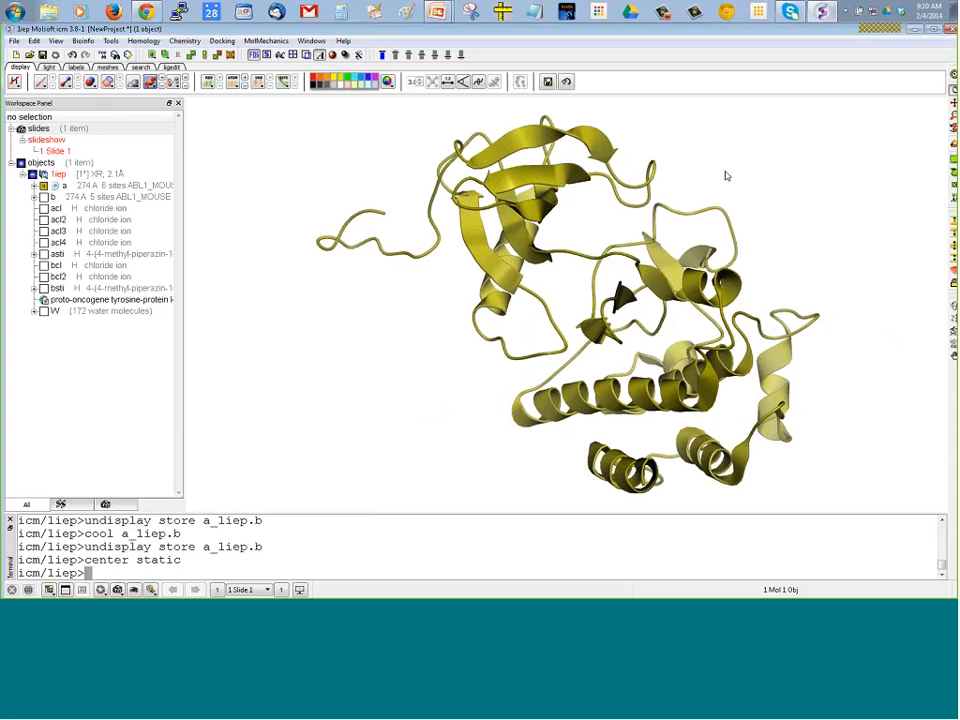
pyautogui.moveTo(727, 176); pyautogui.dragTo(553, 103)
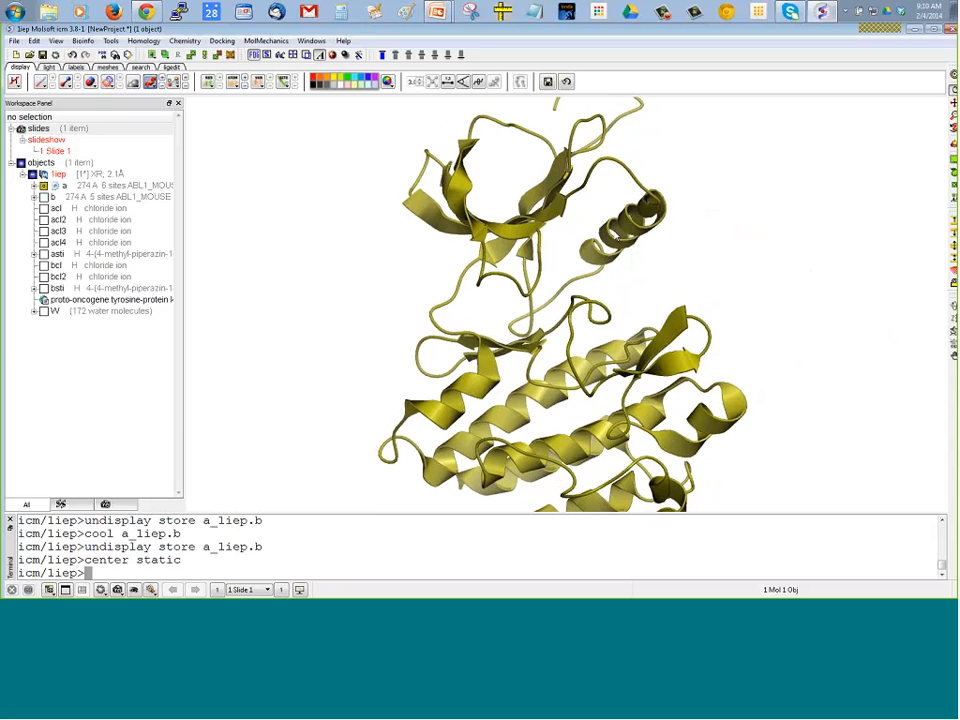
pyautogui.moveTo(617, 237)
pyautogui.mouseDown()
pyautogui.moveTo(650, 232)
pyautogui.moveTo(627, 228)
pyautogui.mouseUp()
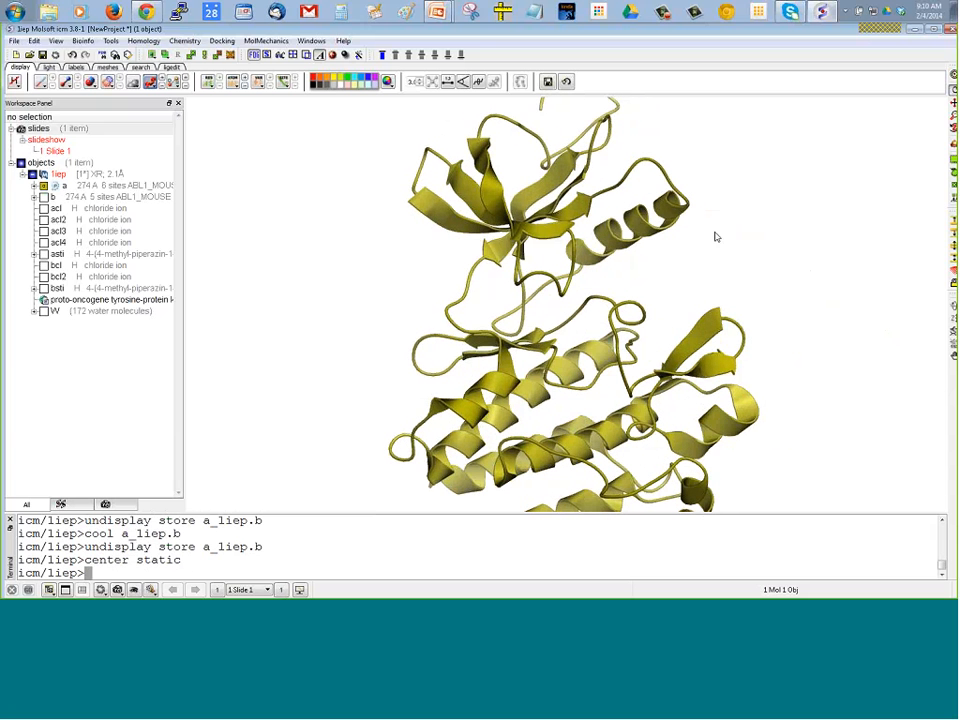
pyautogui.moveTo(716, 237); pyautogui.dragTo(594, 455)
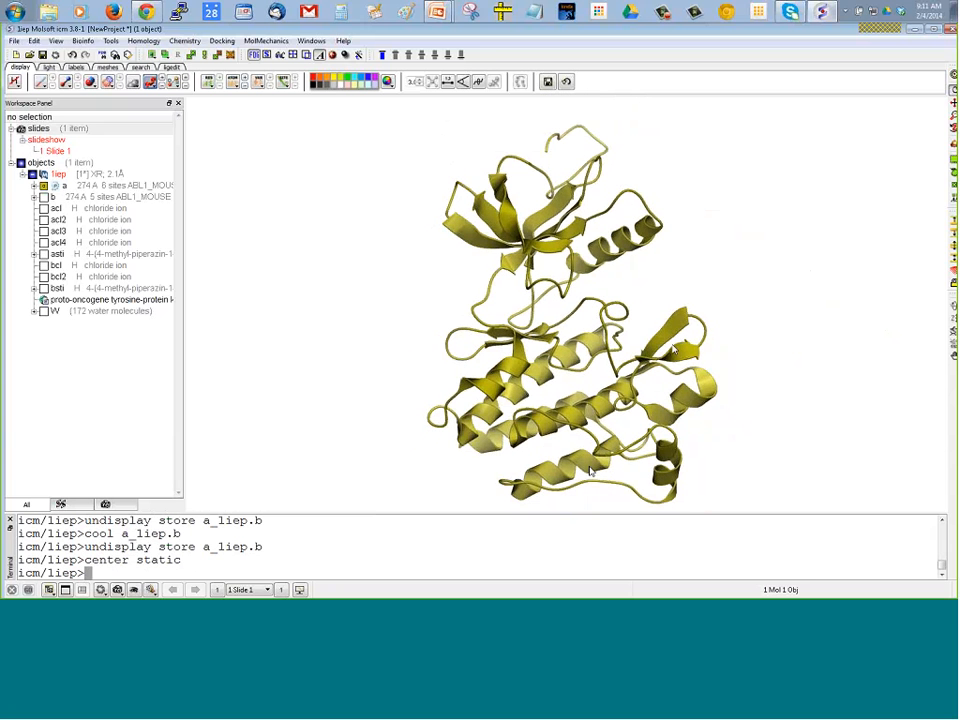
pyautogui.moveTo(638, 315); pyautogui.dragTo(653, 291)
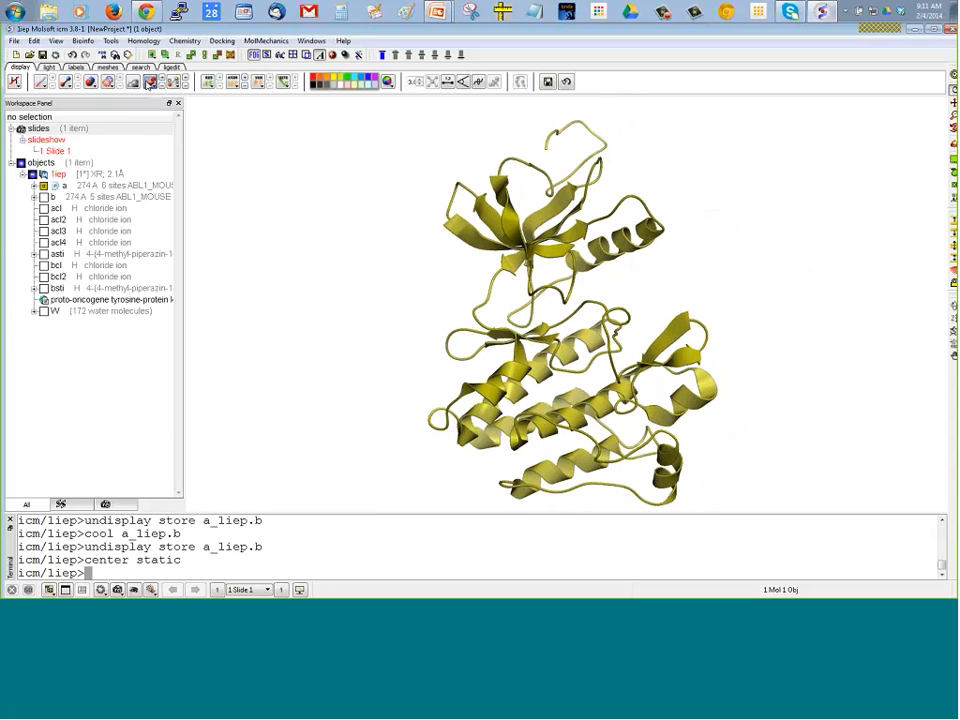
# Try coloring the ribbon of chain a by secondary structure
pyautogui.click(150, 83)
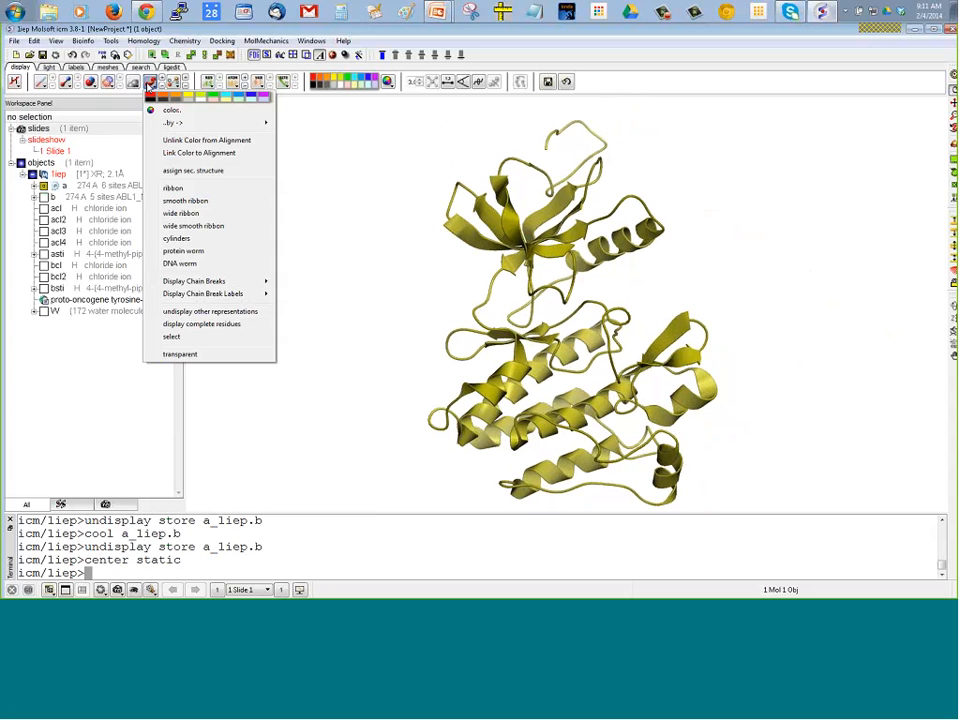
pyautogui.moveTo(176, 122)
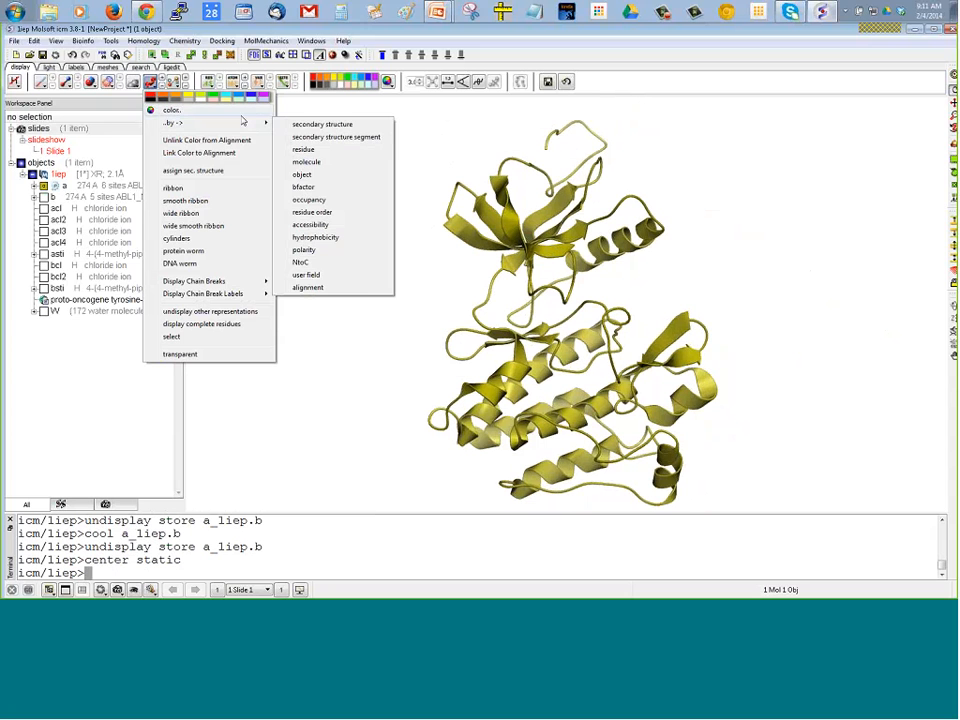
pyautogui.click(320, 124)
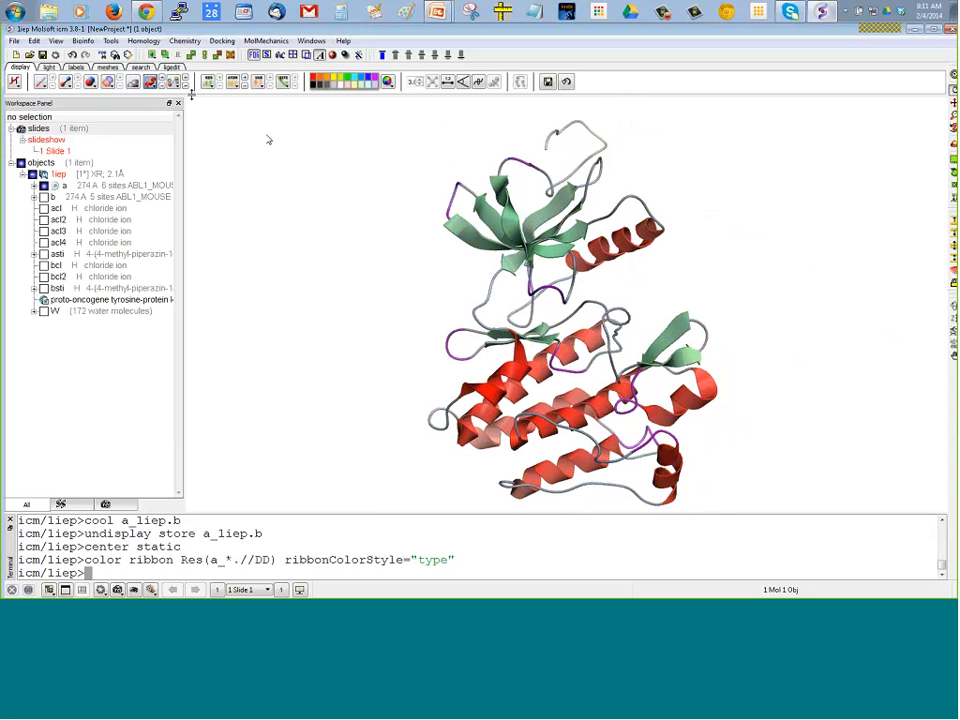
# Color the ribbon of chain a by secondary structure segment
pyautogui.click(150, 84)
pyautogui.moveTo(172, 122)
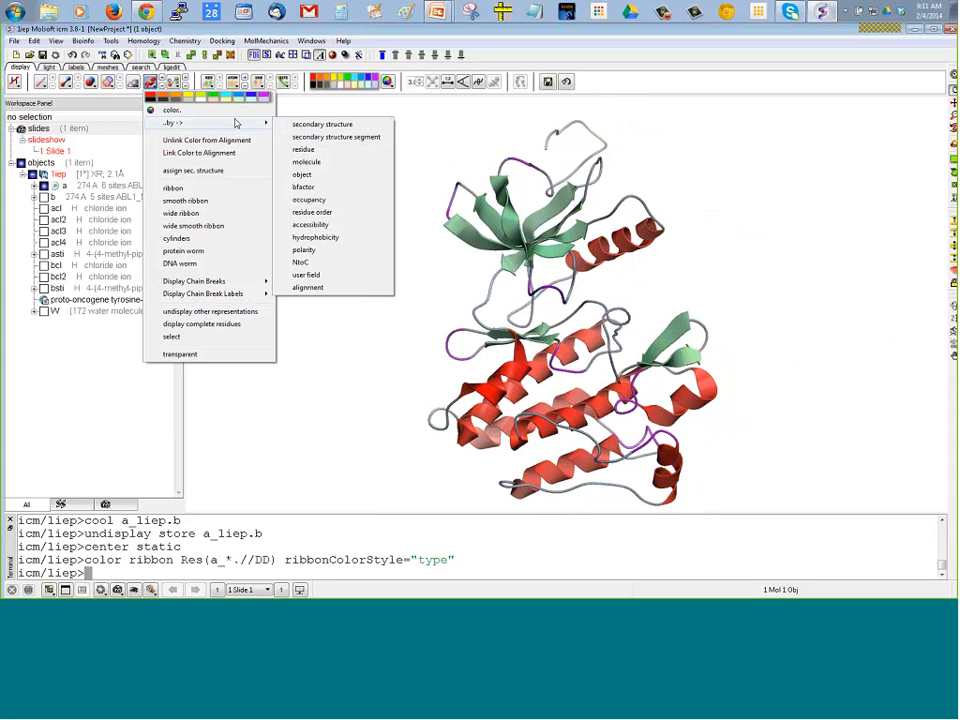
pyautogui.moveTo(221, 122)
pyautogui.click(312, 139)
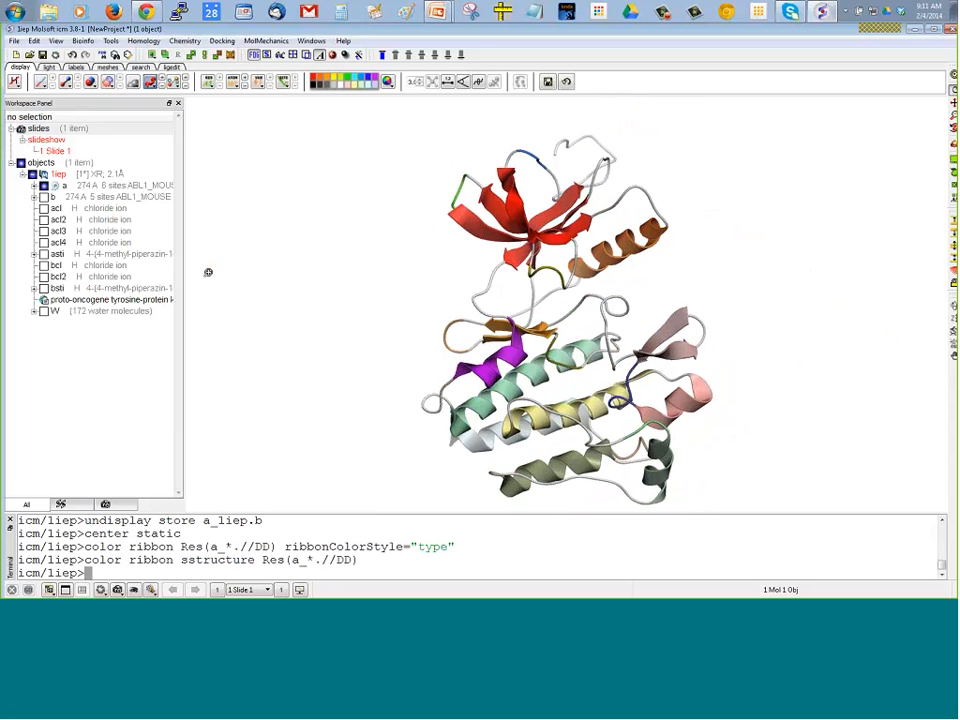
# Display the asti ligand together with chain a and examine how it sits in the binding pocket
pyautogui.scroll(5, 208, 255)
pyautogui.moveTo(366, 268); pyautogui.dragTo(350, 272)
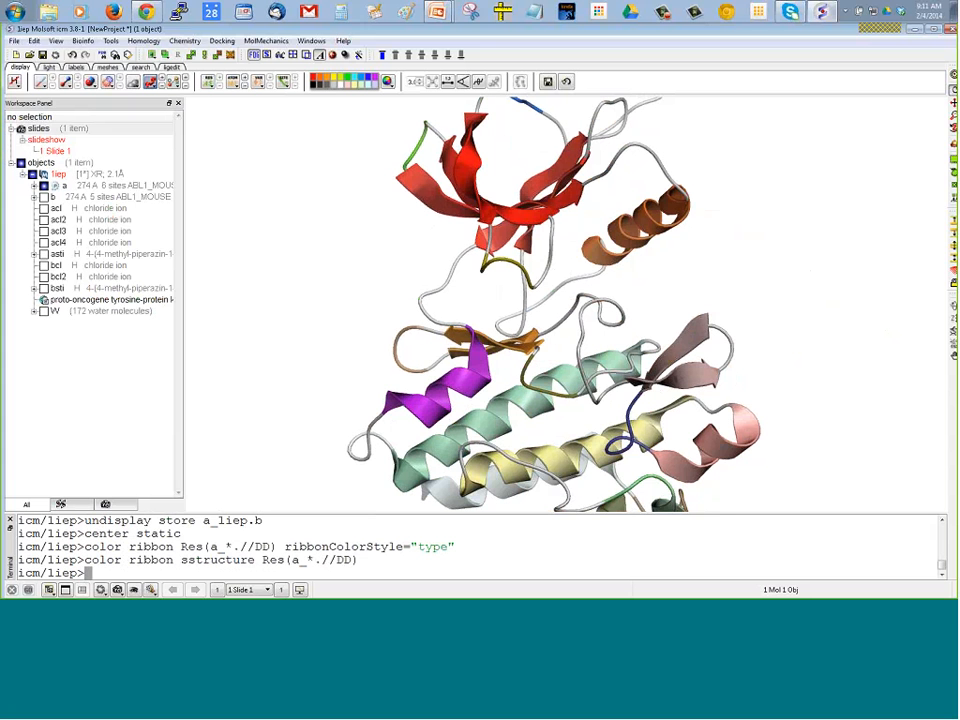
pyautogui.click(43, 254)
pyautogui.moveTo(292, 291); pyautogui.dragTo(266, 296)
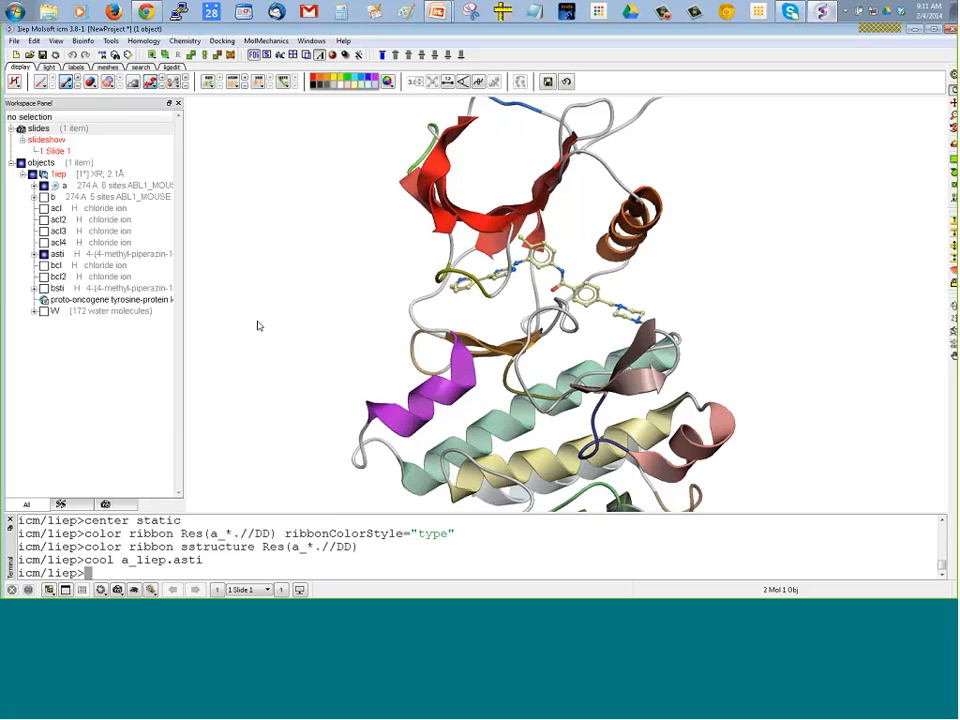
pyautogui.moveTo(210, 322); pyautogui.dragTo(212, 250)
pyautogui.moveTo(367, 302); pyautogui.dragTo(495, 255)
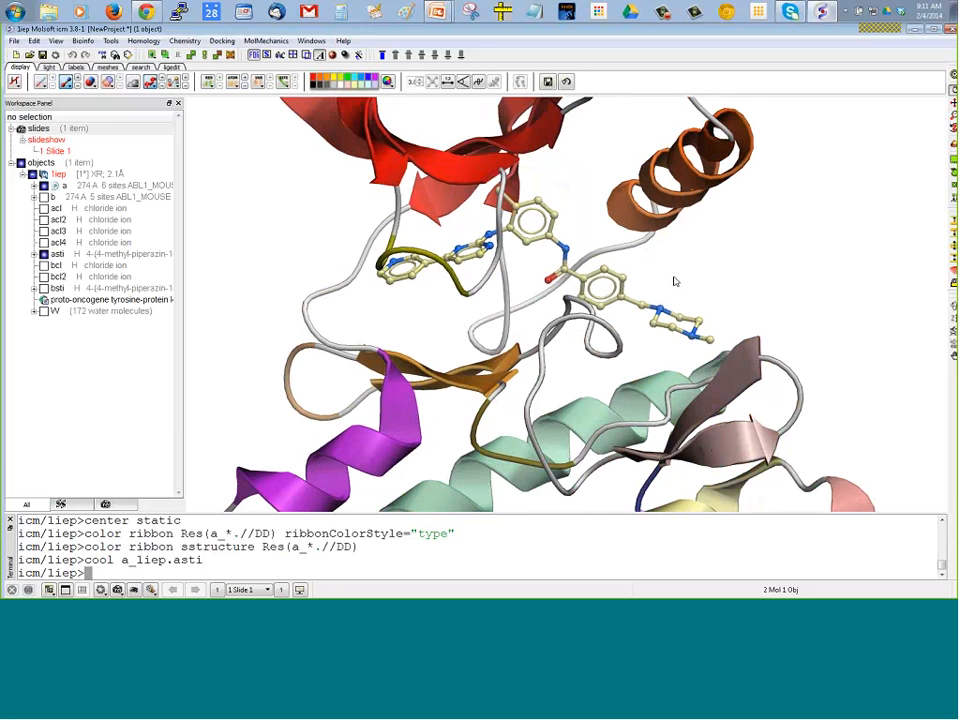
pyautogui.moveTo(674, 281); pyautogui.dragTo(541, 310)
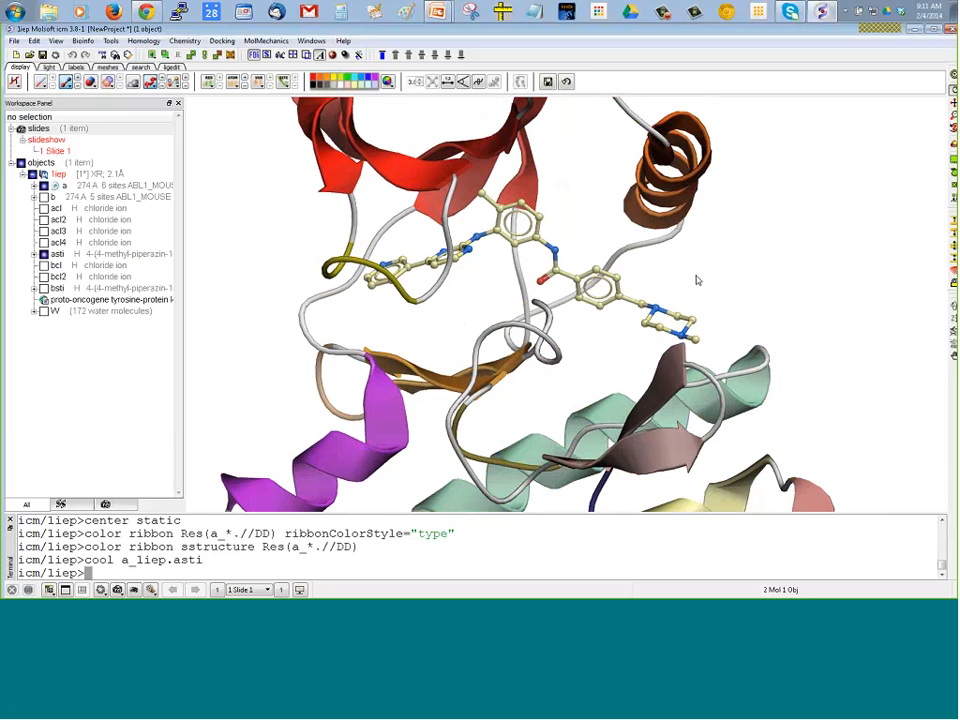
pyautogui.moveTo(697, 276); pyautogui.dragTo(722, 277)
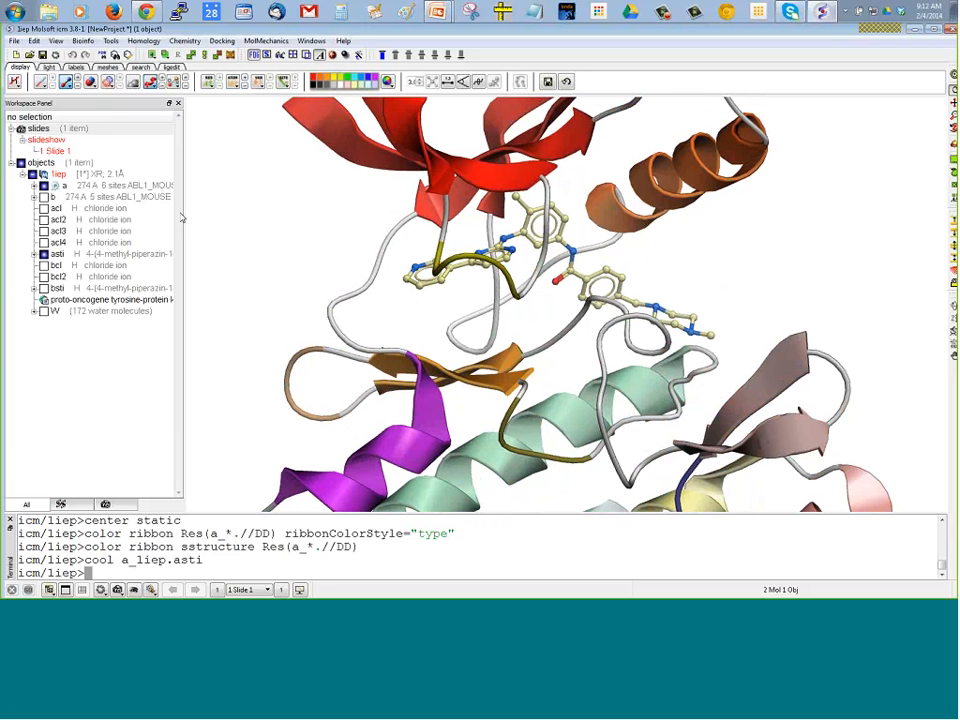
# Select a few atoms beside the red strands near the ligand and expand the residue sequence of chain a
pyautogui.rightClick(392, 199)
pyautogui.click(435, 227)
pyautogui.moveTo(436, 227); pyautogui.dragTo(436, 228, button='right')
pyautogui.click(34, 186)
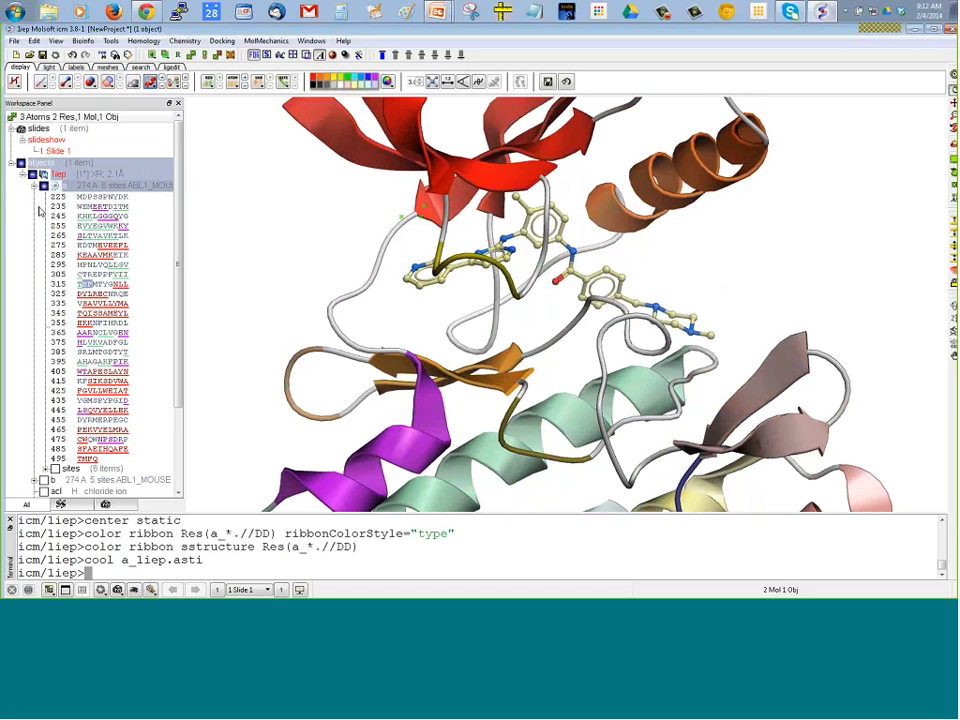
pyautogui.click(34, 186)
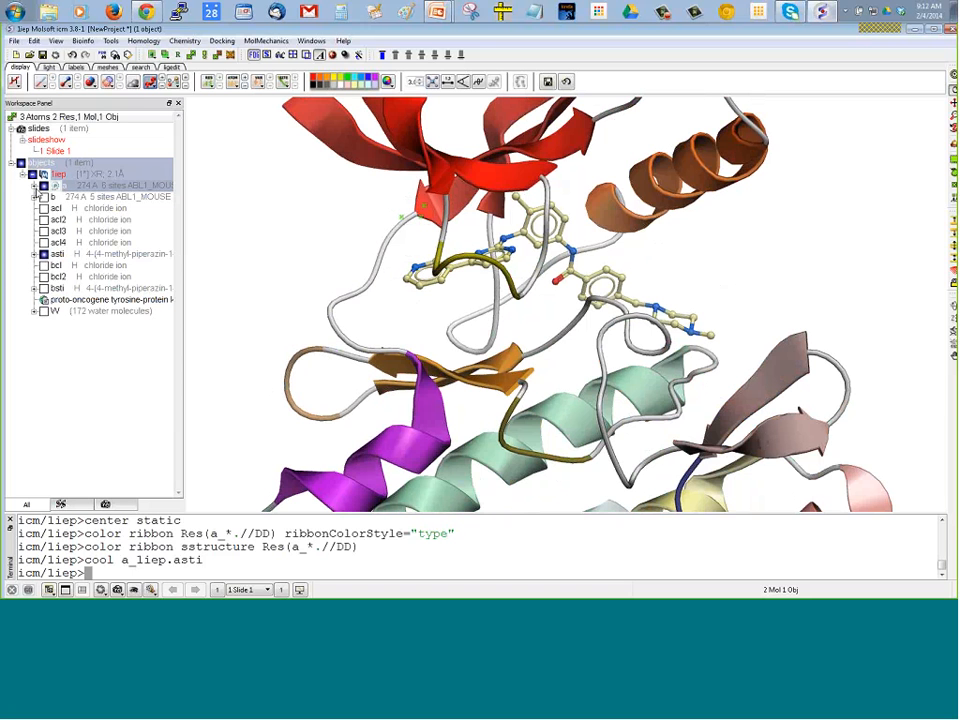
pyautogui.click(34, 186)
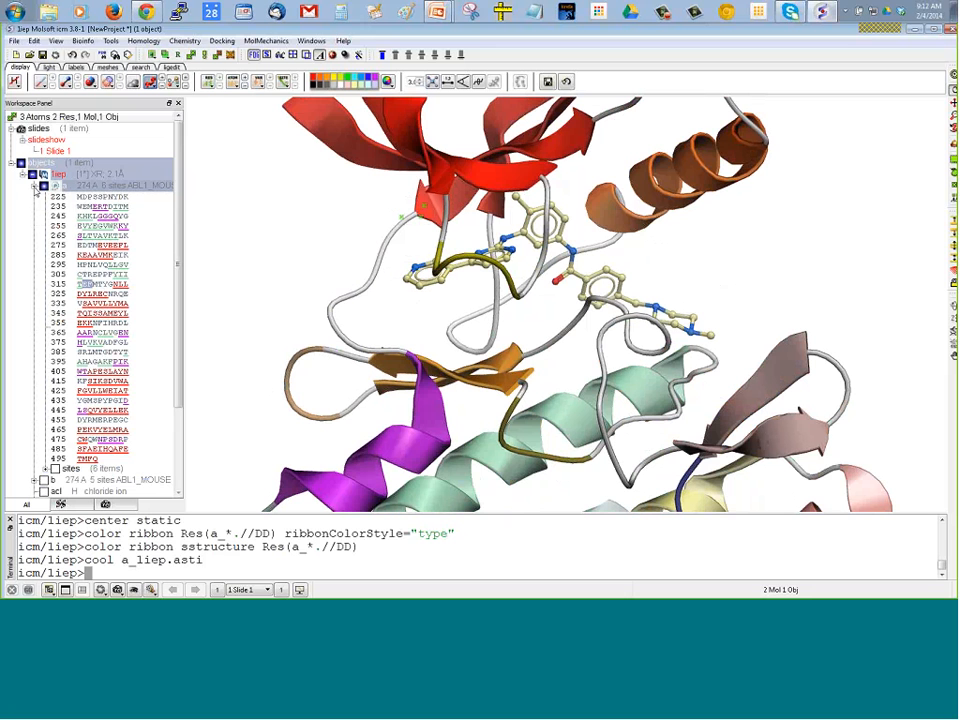
# Show only residue T315 of chain a as sticks by selecting it in the sequence, and center the view on it
pyautogui.click(80, 284)
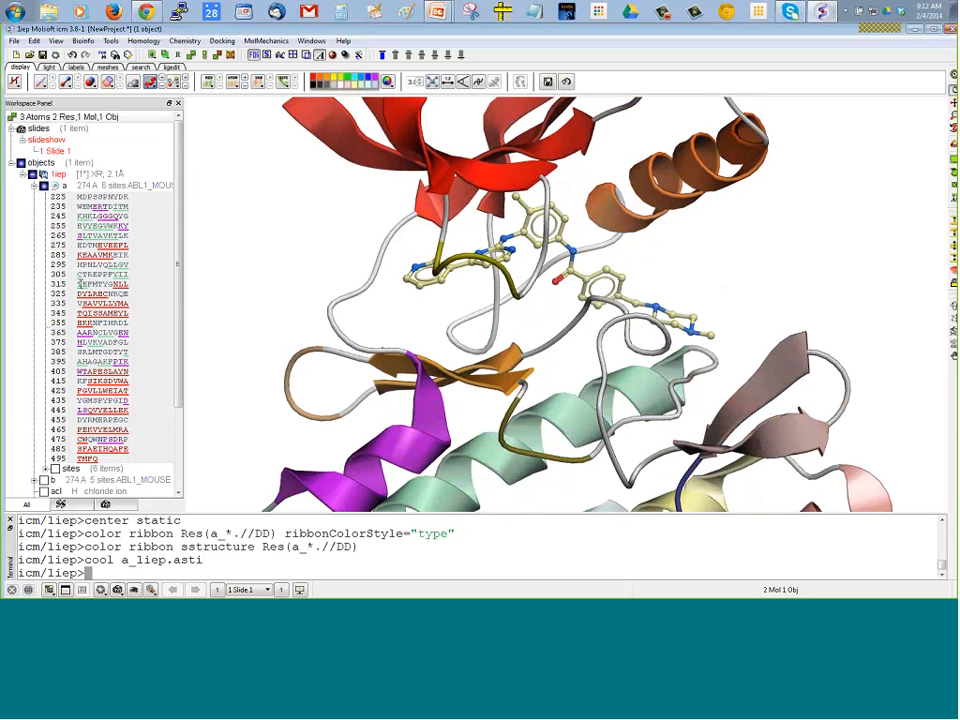
pyautogui.click(80, 284)
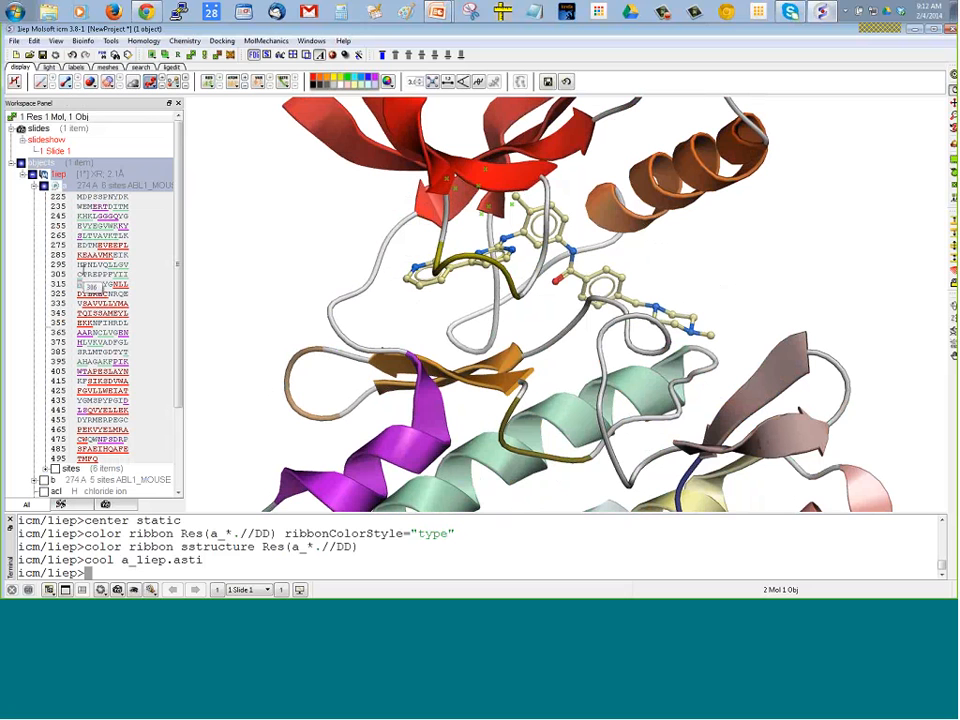
pyautogui.click(80, 283)
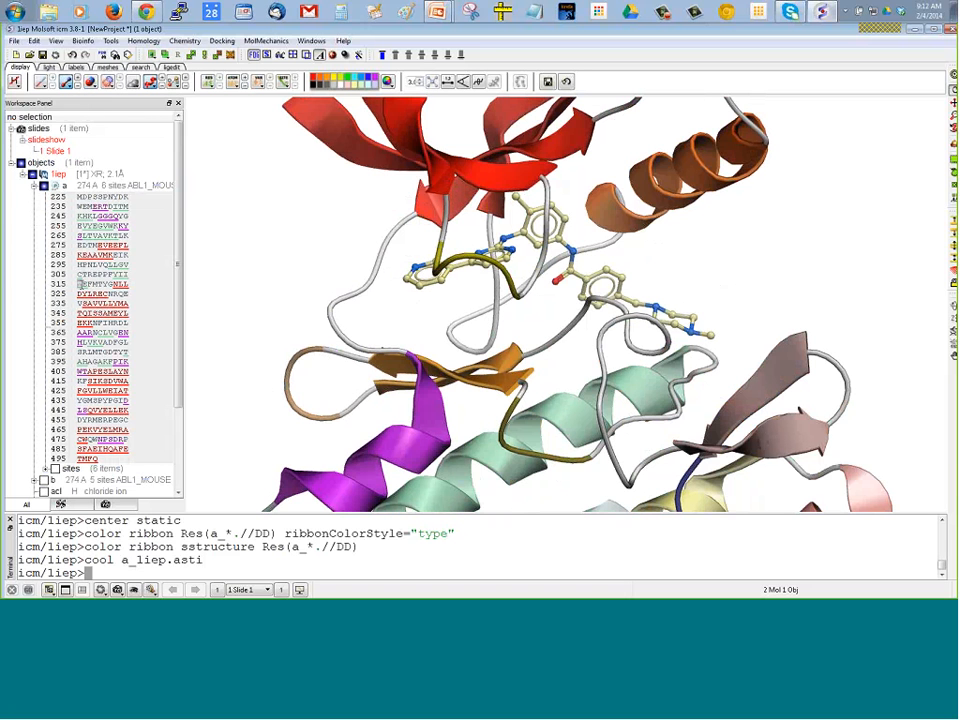
pyautogui.click(80, 284)
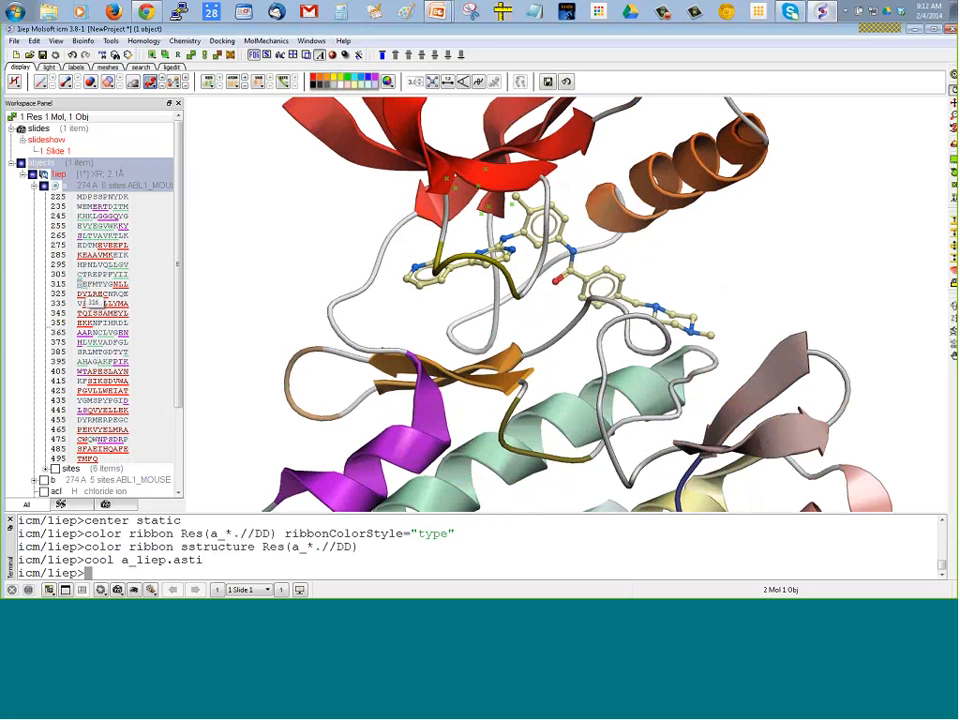
pyautogui.click(65, 82)
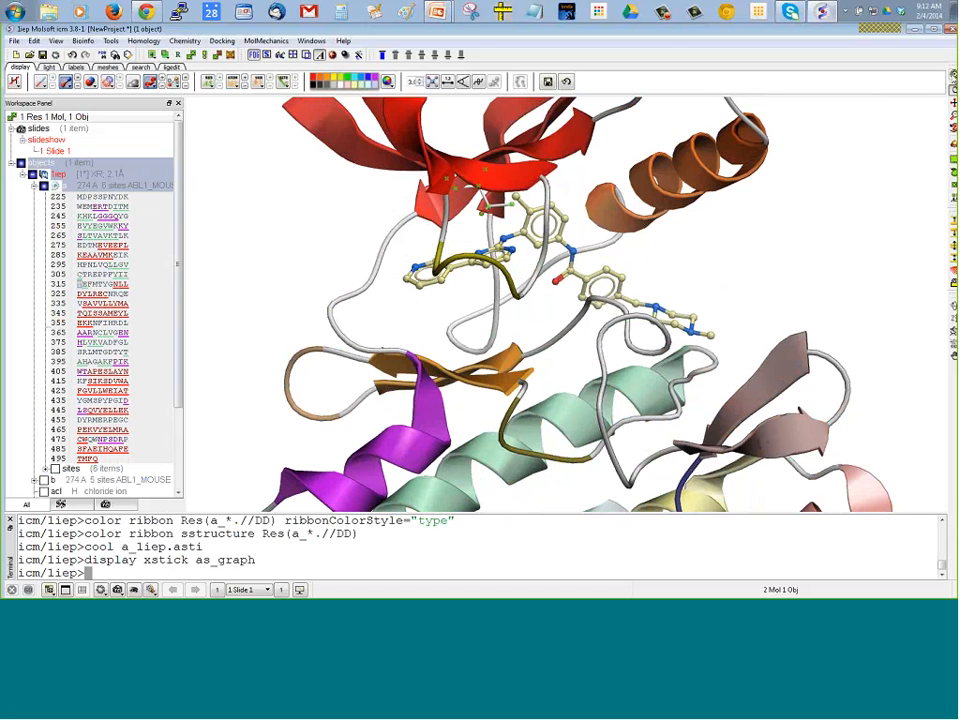
pyautogui.click(954, 76)
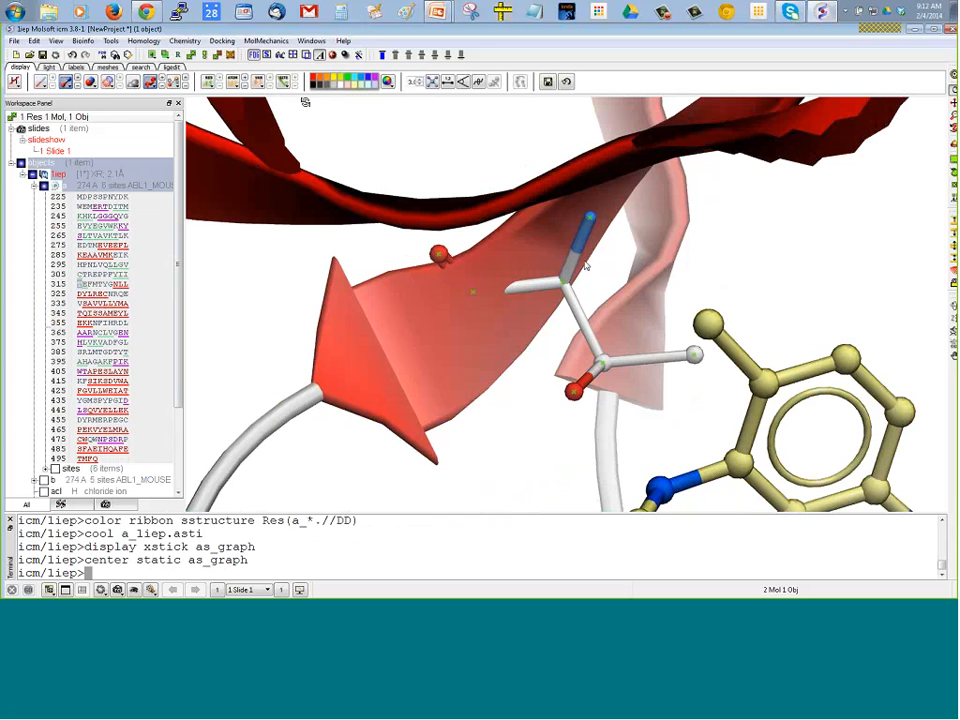
# Display the residue label for the selected T315 and color it green (RGB 0, 255, 0)
pyautogui.click(207, 82)
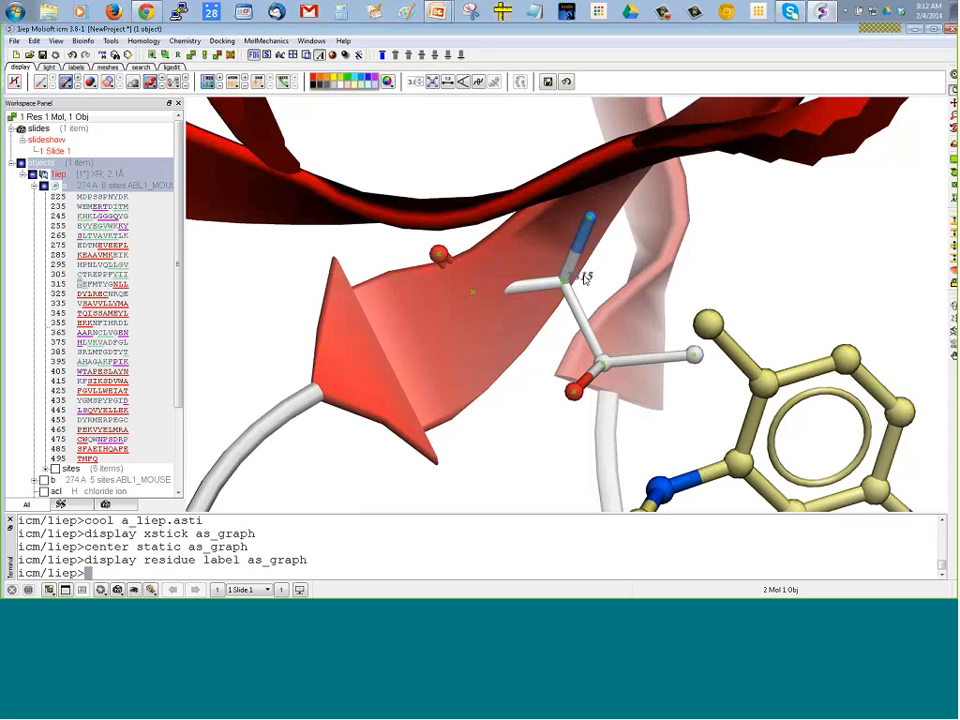
pyautogui.rightClick(207, 84)
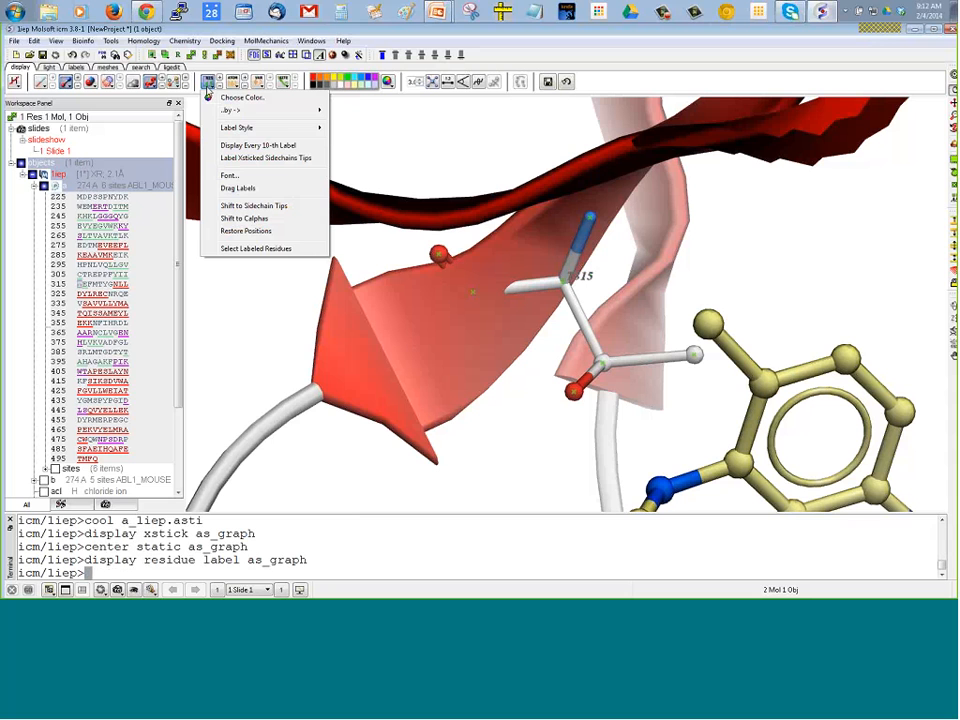
pyautogui.click(228, 99)
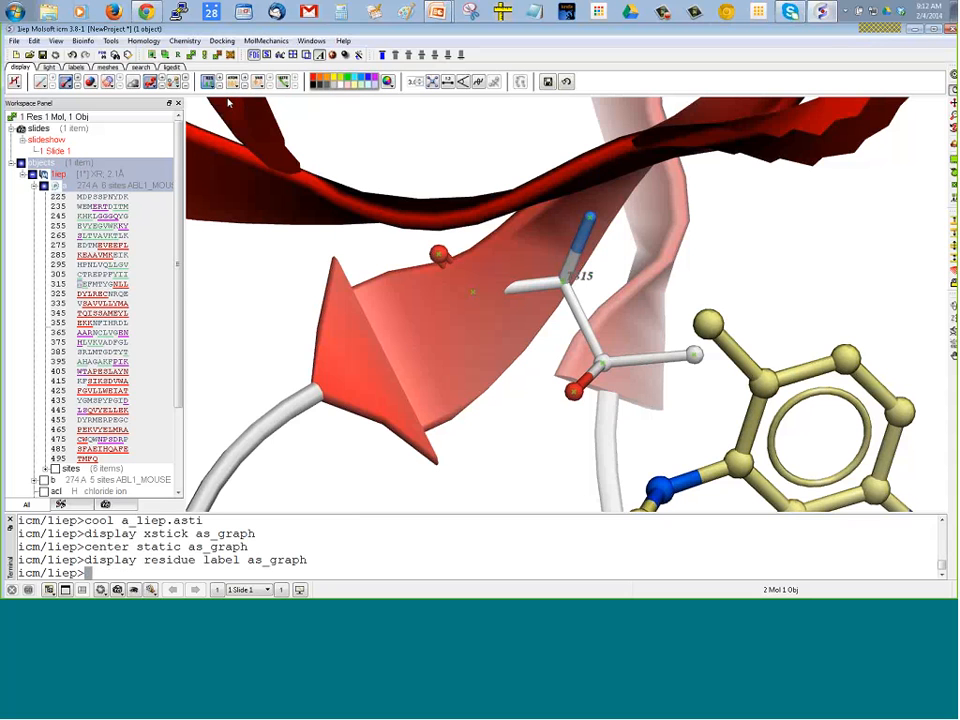
pyautogui.click(443, 231)
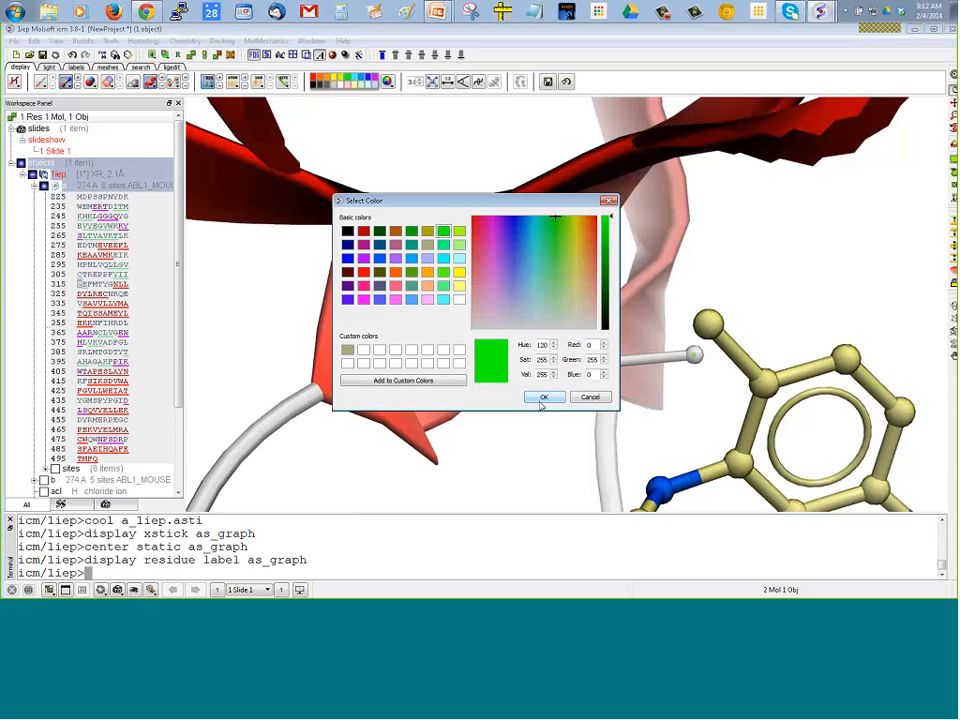
pyautogui.click(542, 399)
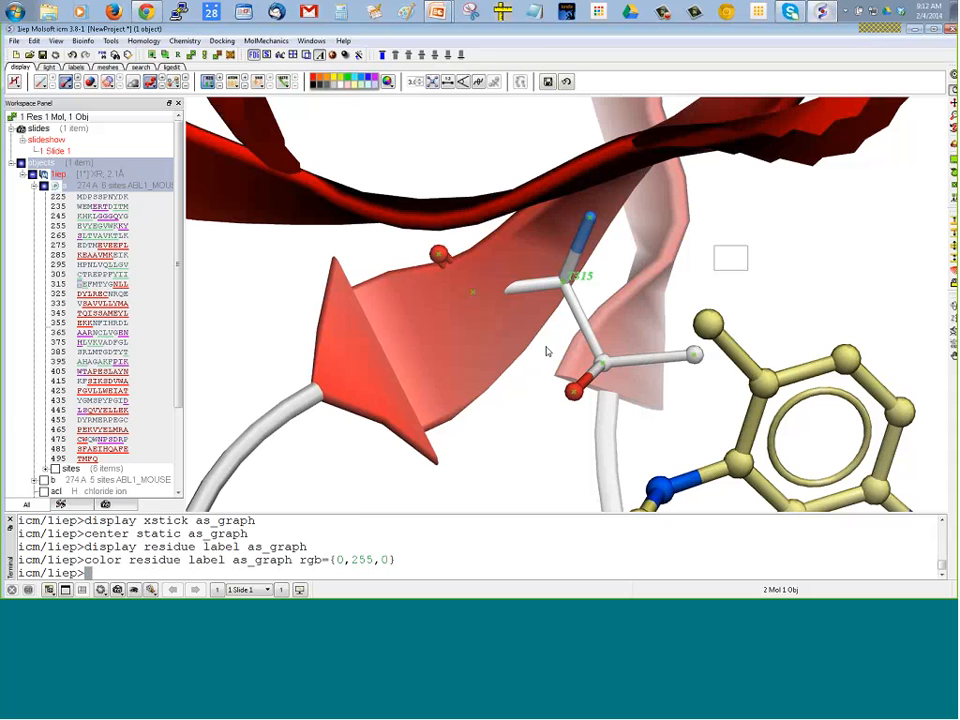
# Clear the selection, enable label dragging, and move the T315 label beside the side-chain end nearest the ligand
pyautogui.moveTo(714, 245); pyautogui.dragTo(747, 270, button='right')
pyautogui.click(209, 81)
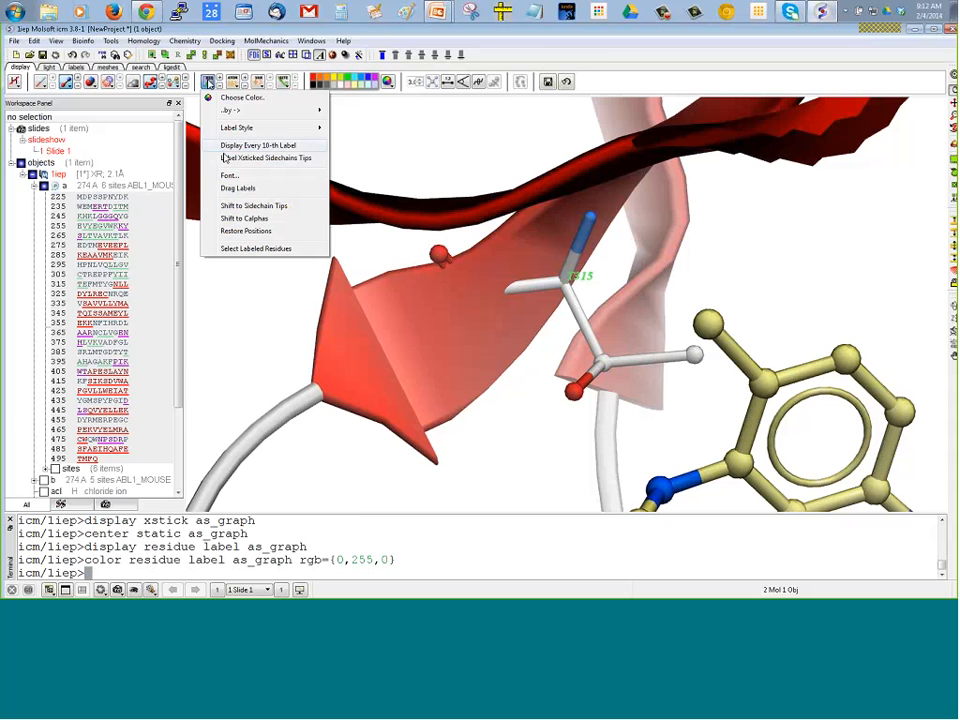
pyautogui.click(228, 188)
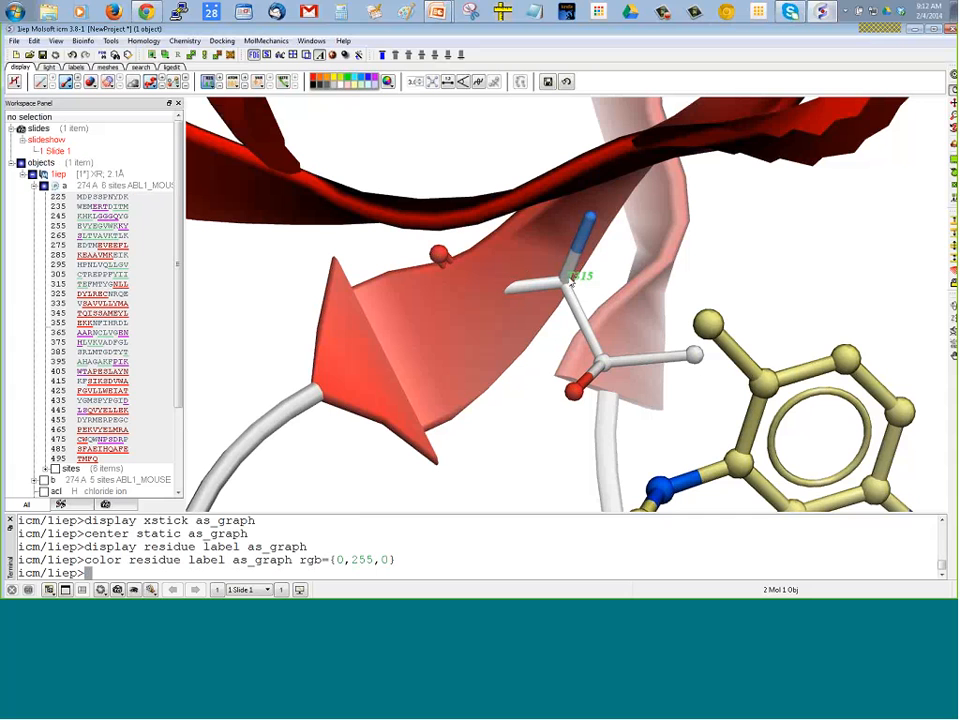
pyautogui.moveTo(572, 283); pyautogui.dragTo(695, 373)
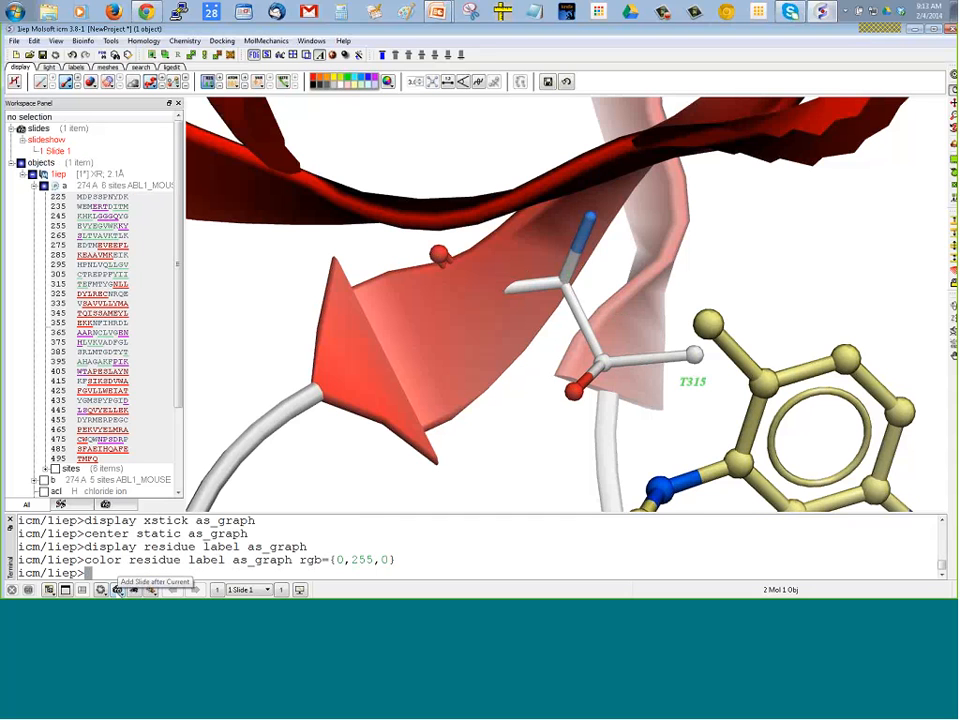
# Add the current T315 view as a new slide after Slide 1, and display both slides in turn
pyautogui.click(116, 589)
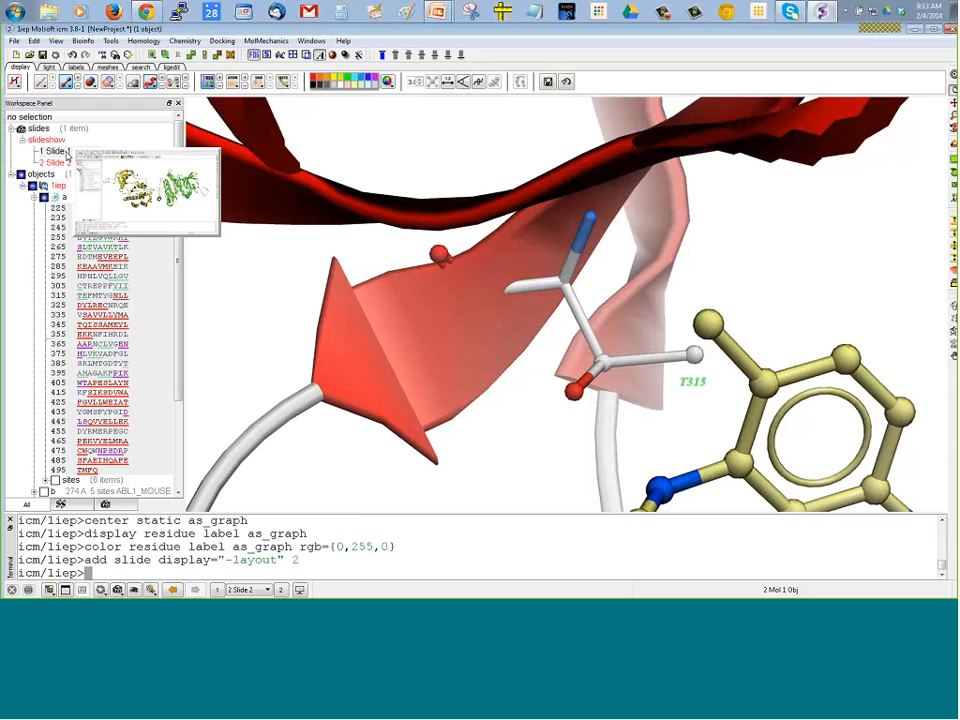
pyautogui.doubleClick(55, 151)
pyautogui.doubleClick(56, 162)
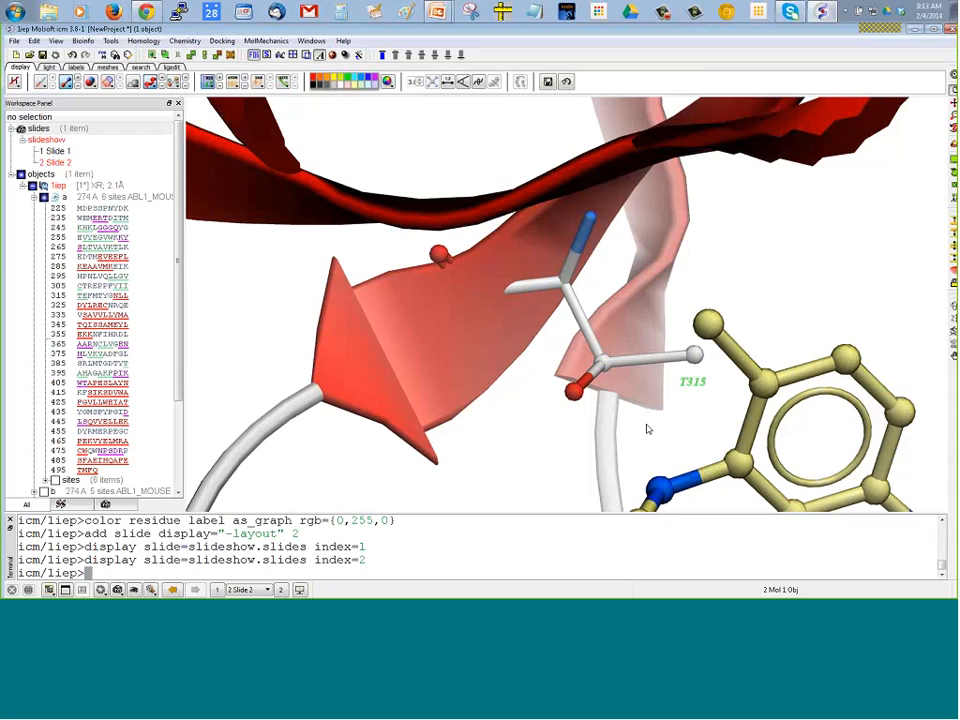
# Color the T315 residue label black (RGB 0, 0, 0)
pyautogui.moveTo(649, 429); pyautogui.dragTo(412, 352)
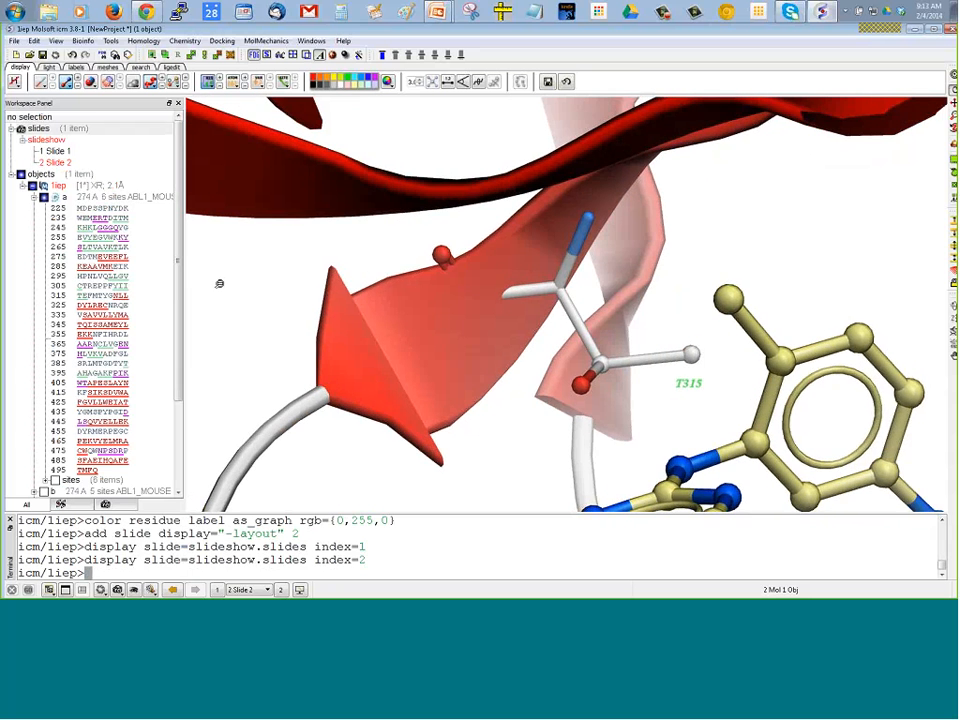
pyautogui.moveTo(219, 284); pyautogui.dragTo(222, 323)
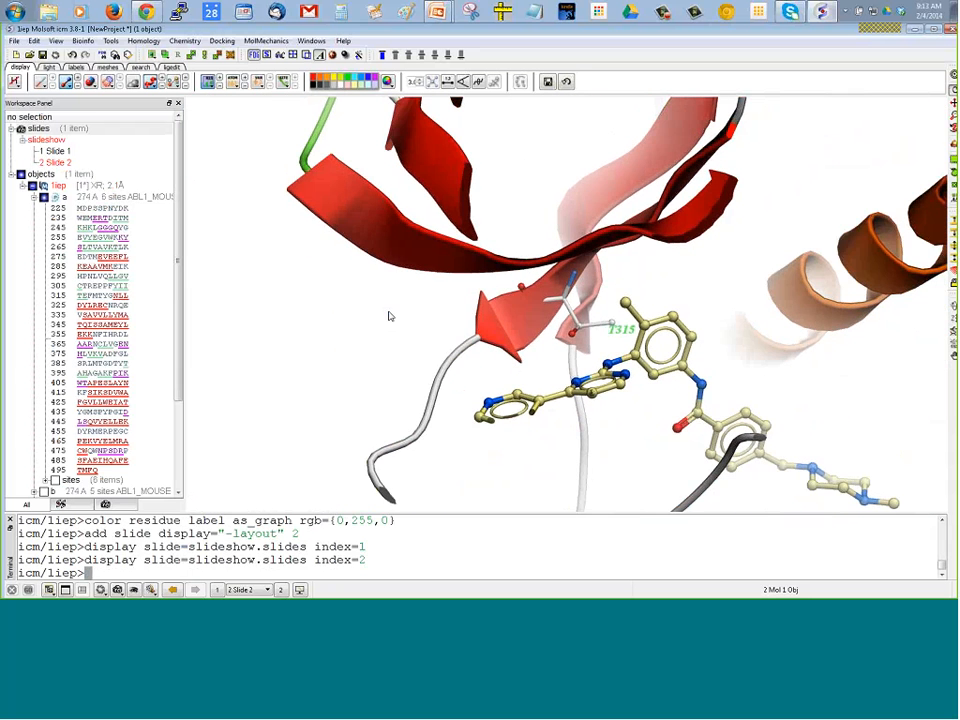
pyautogui.moveTo(775, 425); pyautogui.dragTo(703, 373)
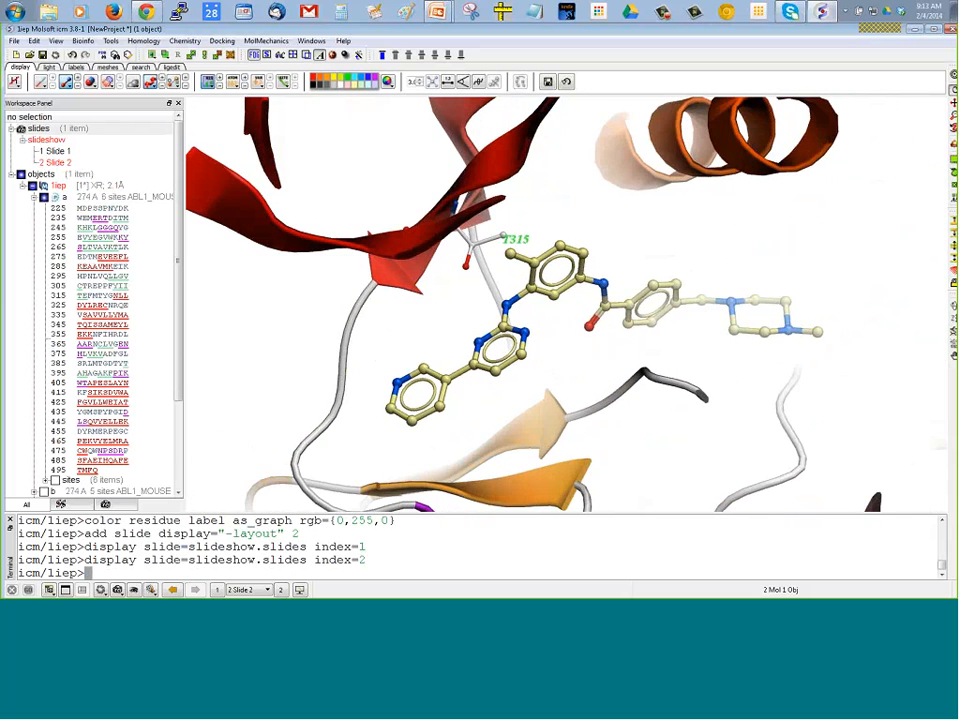
pyautogui.moveTo(211, 298); pyautogui.dragTo(212, 332)
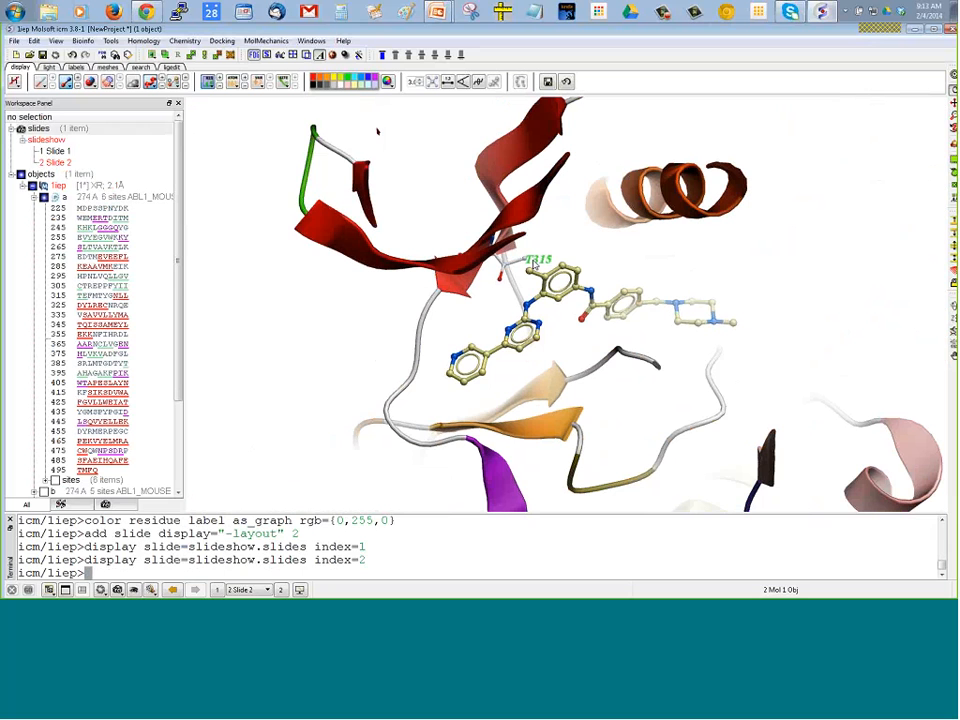
pyautogui.click(206, 84)
pyautogui.click(222, 94)
pyautogui.click(347, 231)
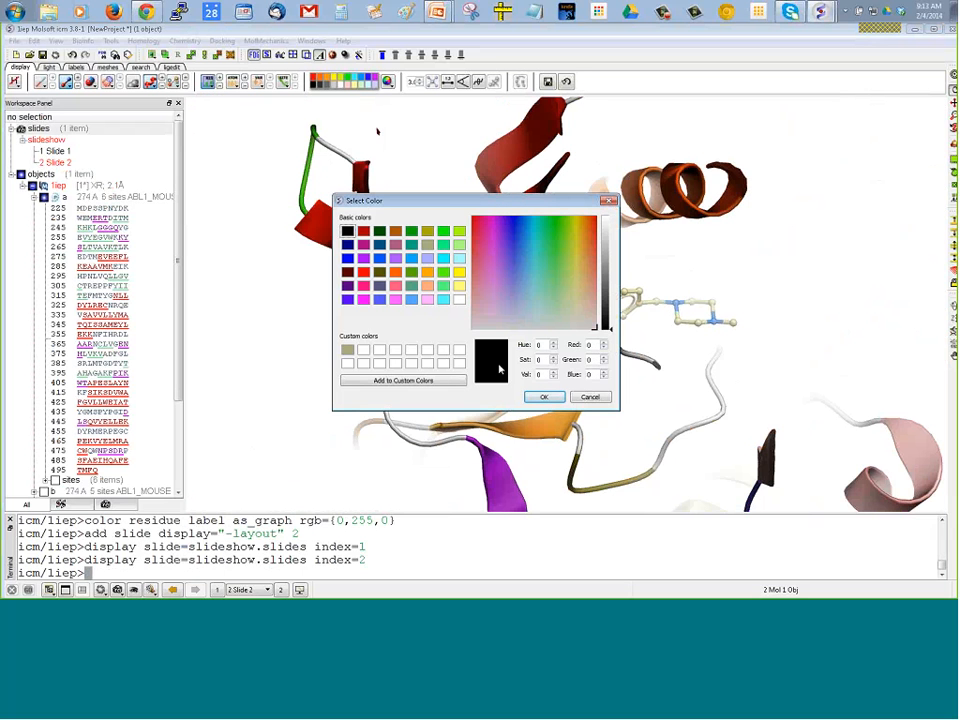
pyautogui.click(544, 397)
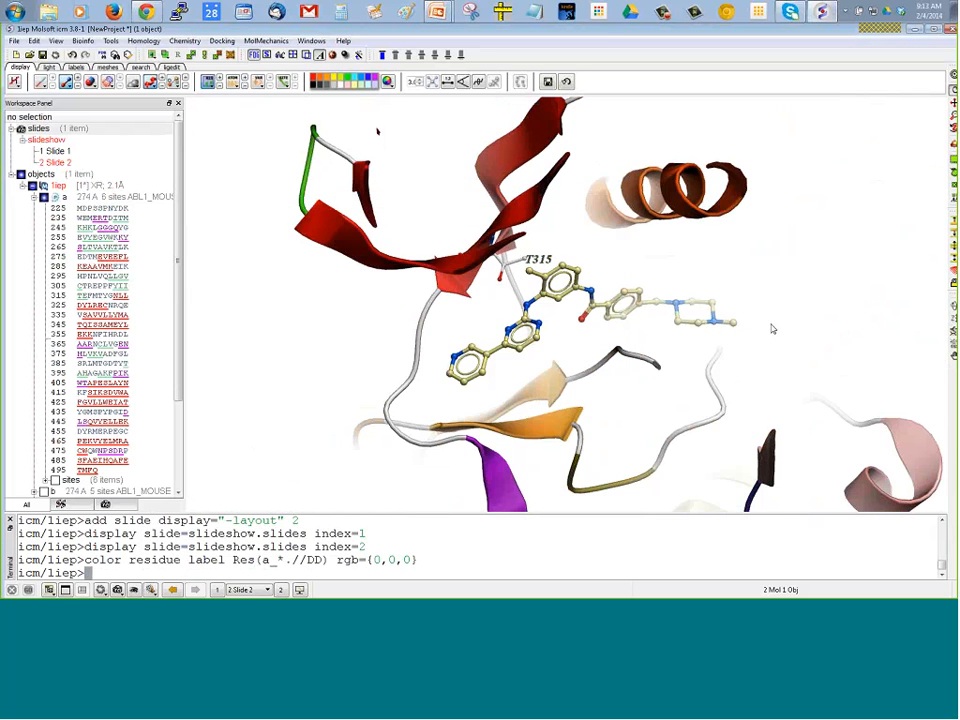
# Center the whole structure and select the three DFG residues in chain a's sequence row starting at 375
pyautogui.moveTo(771, 326); pyautogui.dragTo(784, 351)
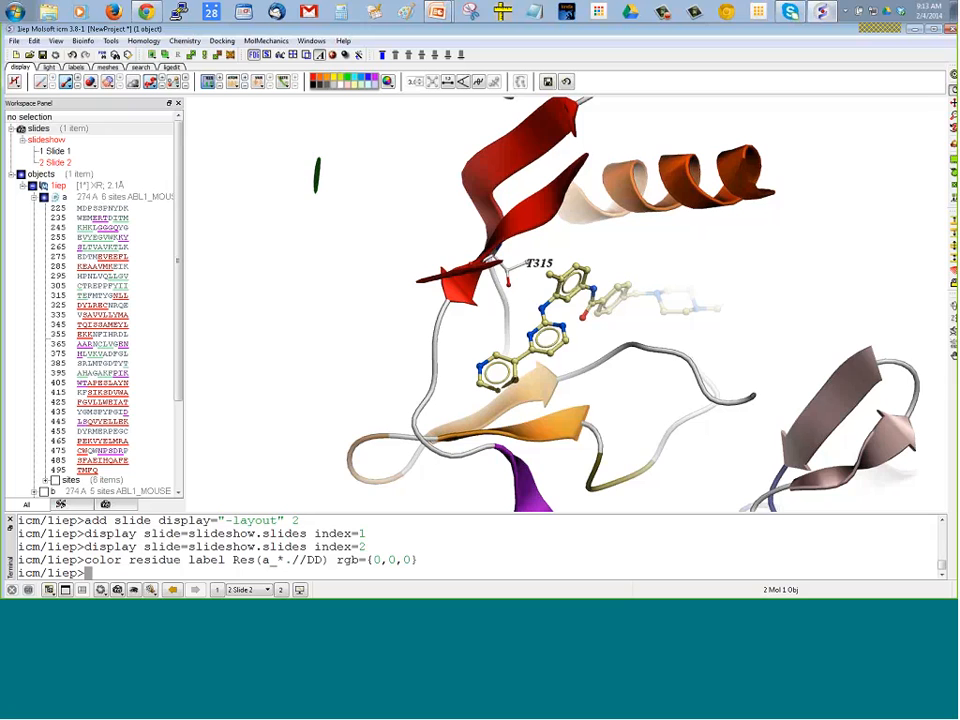
pyautogui.click(953, 75)
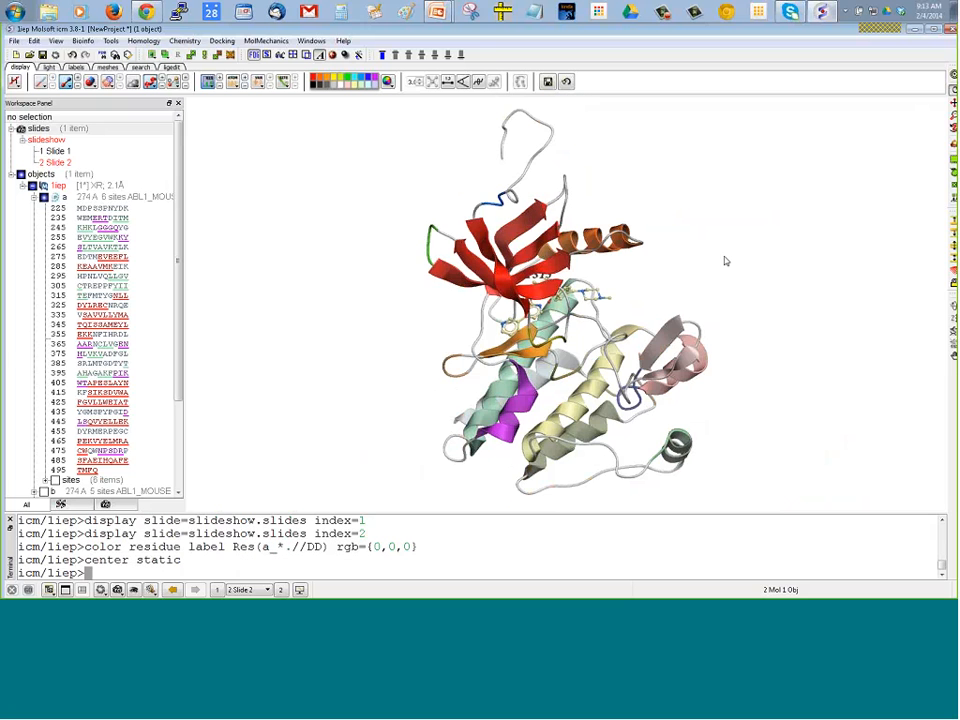
pyautogui.moveTo(724, 261); pyautogui.dragTo(696, 256)
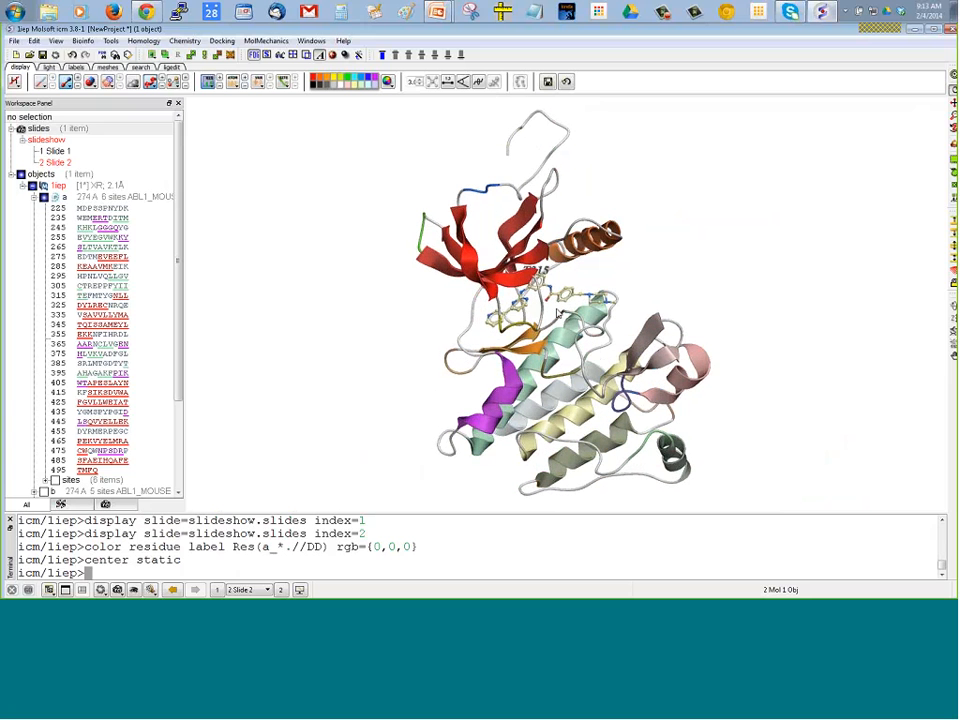
pyautogui.moveTo(556, 308); pyautogui.dragTo(573, 315, button='right')
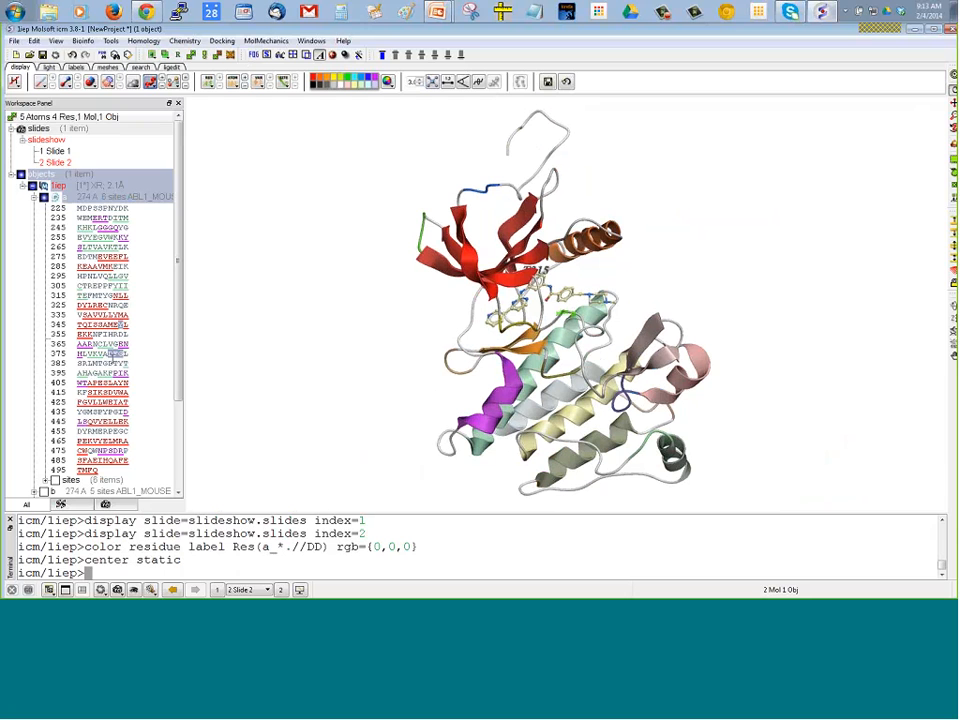
pyautogui.click(109, 356)
pyautogui.moveTo(109, 357); pyautogui.dragTo(122, 355)
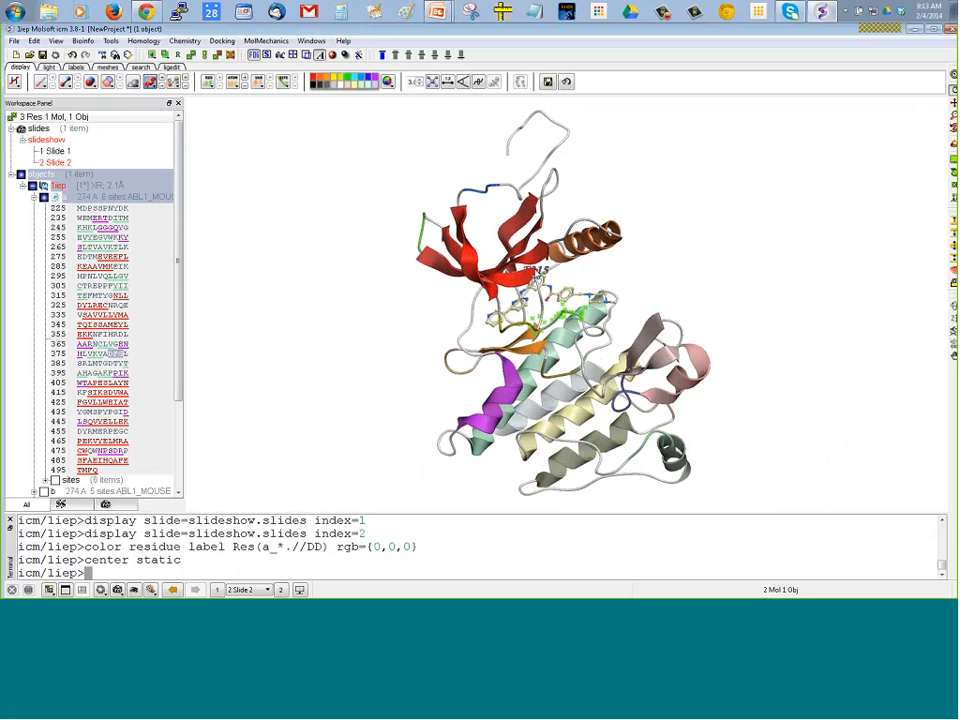
# Annotate the selected residues with a USER site named "DFG OUT" and move its label clear of the structure
pyautogui.rightClick(561, 314)
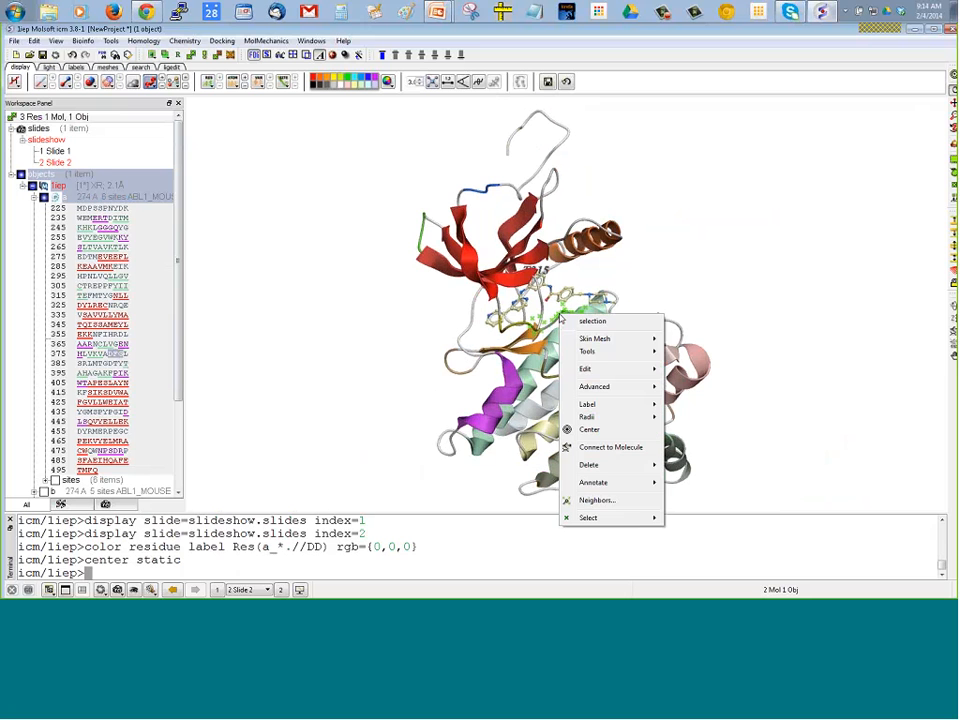
pyautogui.moveTo(576, 342)
pyautogui.moveTo(600, 366)
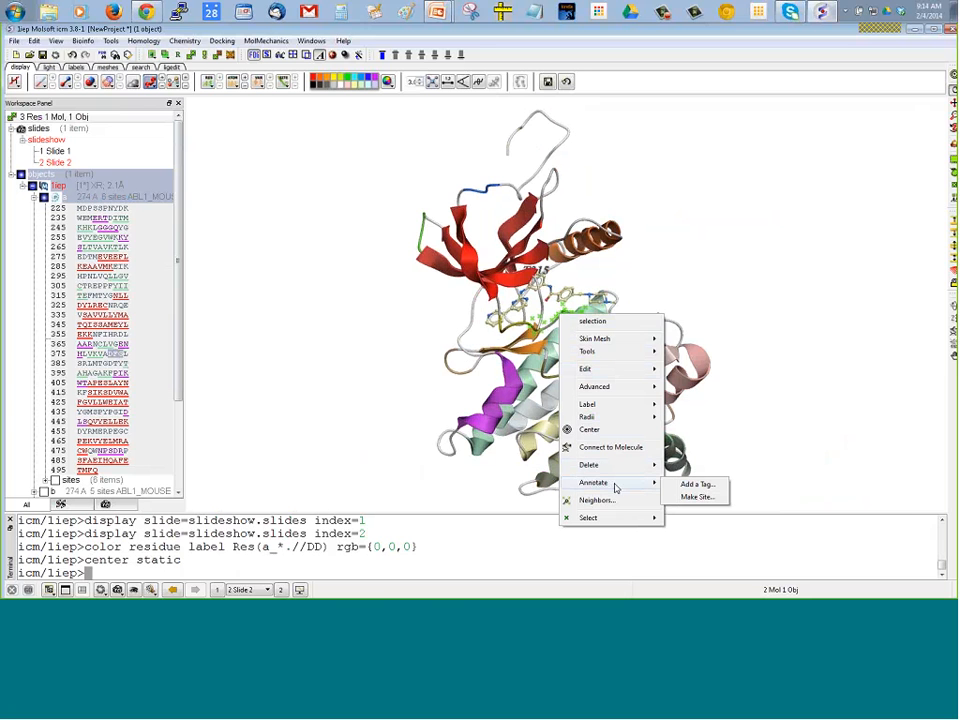
pyautogui.moveTo(615, 485)
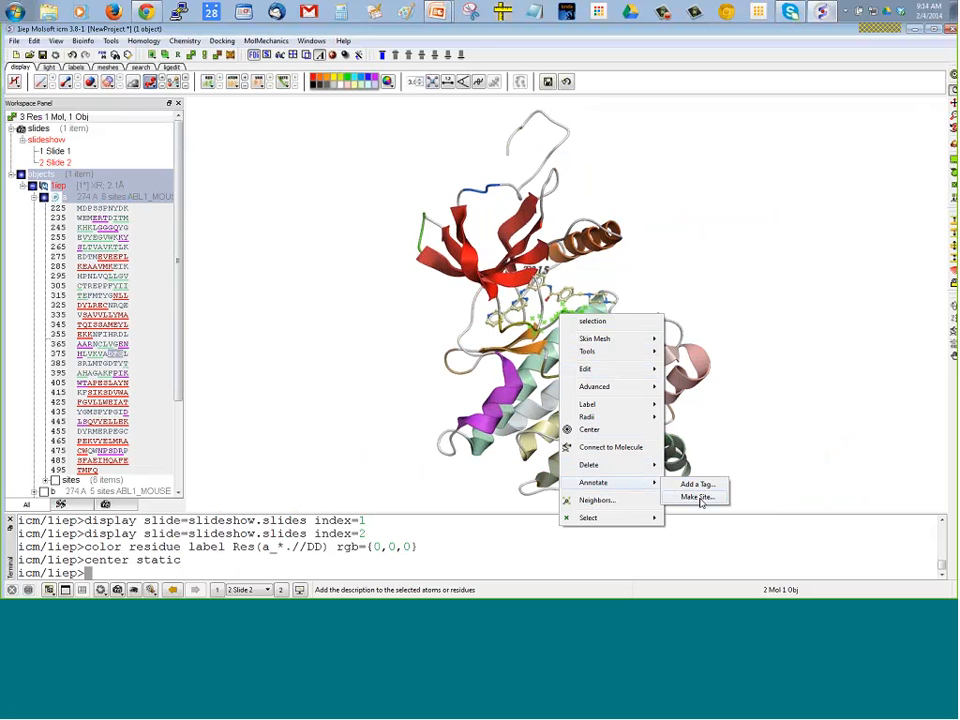
pyautogui.click(698, 498)
pyautogui.moveTo(499, 261); pyautogui.dragTo(464, 258)
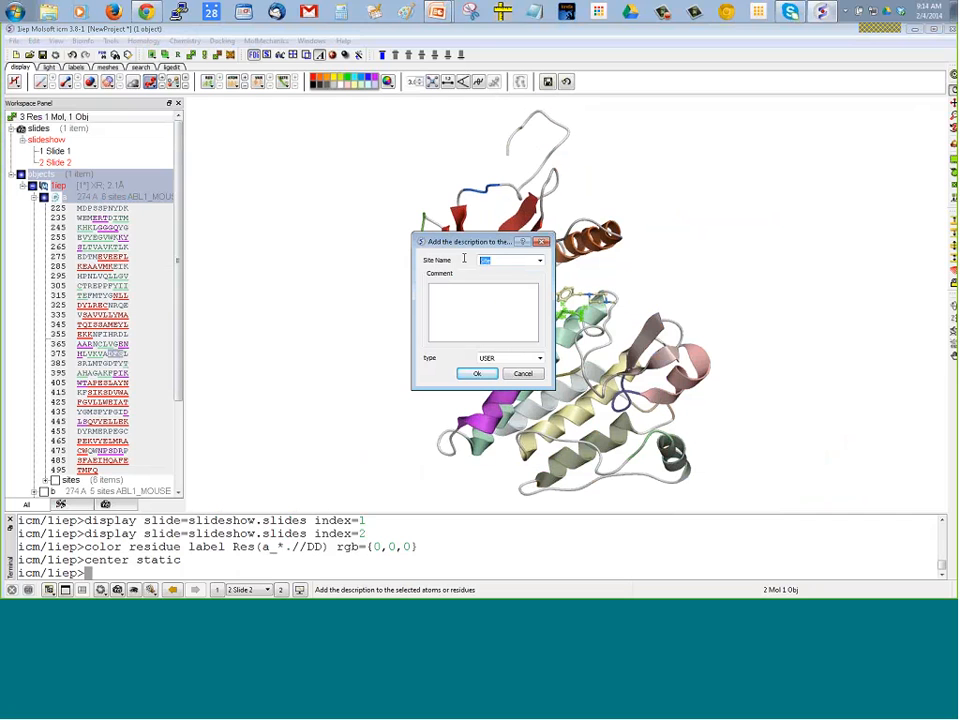
pyautogui.write('DFG O')
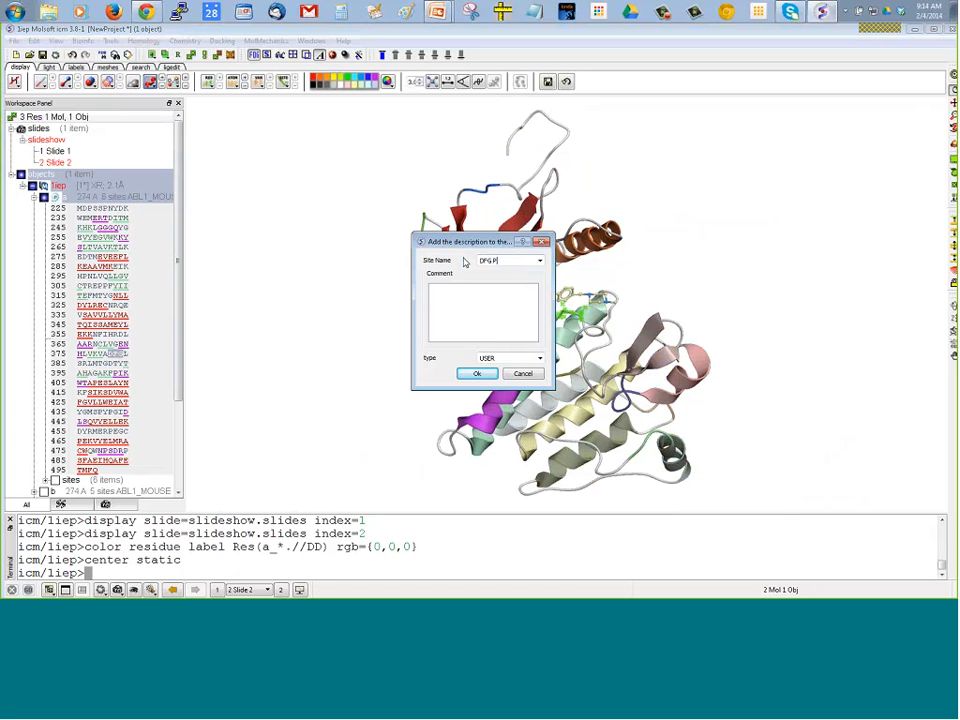
pyautogui.write('_out')
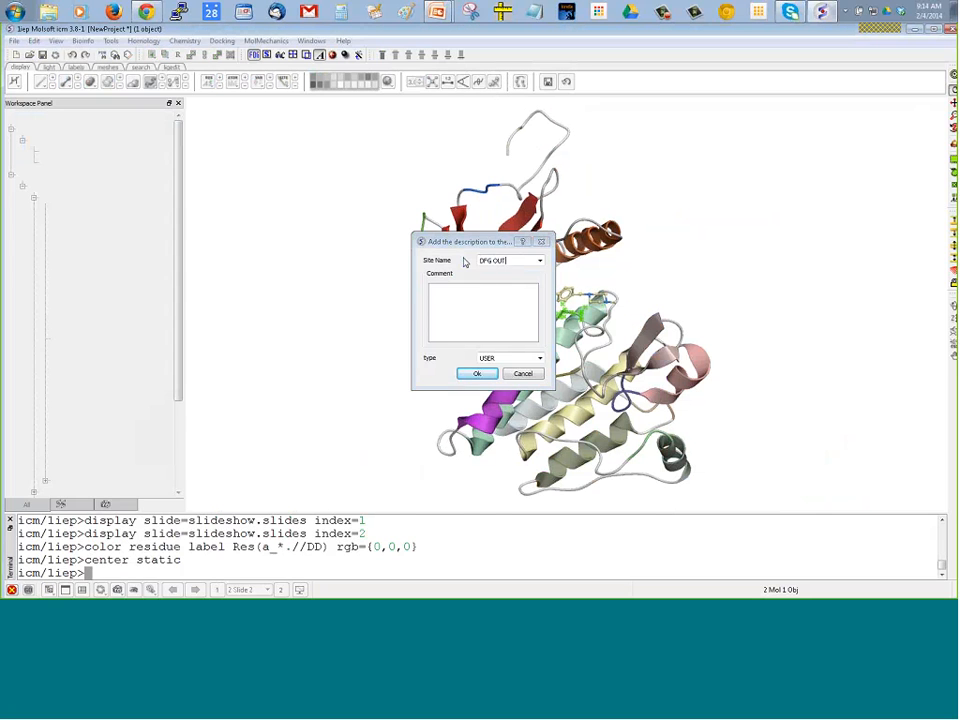
pyautogui.press('Return')
pyautogui.moveTo(566, 269); pyautogui.dragTo(668, 216)
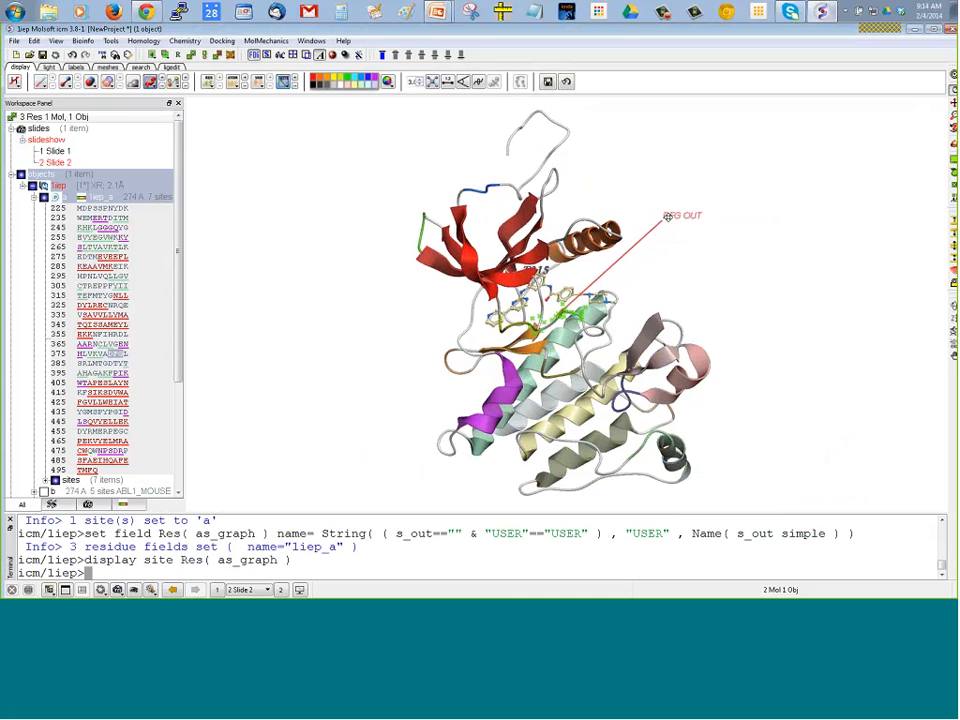
# Select the atoms around the DFG loop, center the view on them, and move the DFG OUT label closer to the loop
pyautogui.moveTo(668, 287)
pyautogui.mouseDown()
pyautogui.moveTo(664, 317)
pyautogui.moveTo(634, 312)
pyautogui.mouseUp()
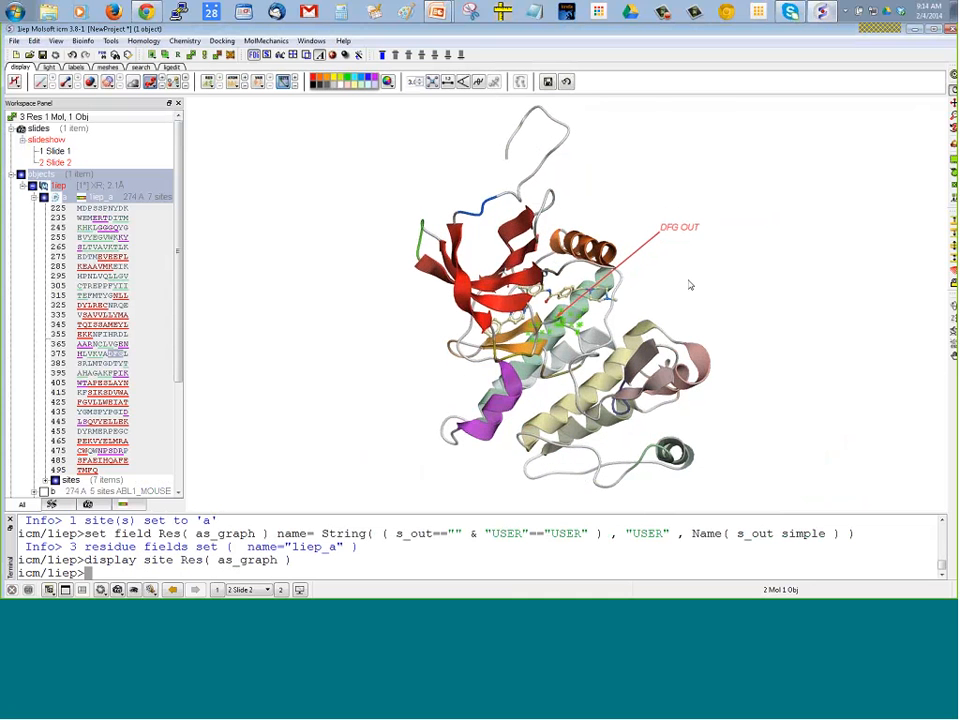
pyautogui.moveTo(688, 279); pyautogui.dragTo(725, 302, button='right')
pyautogui.moveTo(640, 312); pyautogui.dragTo(594, 318)
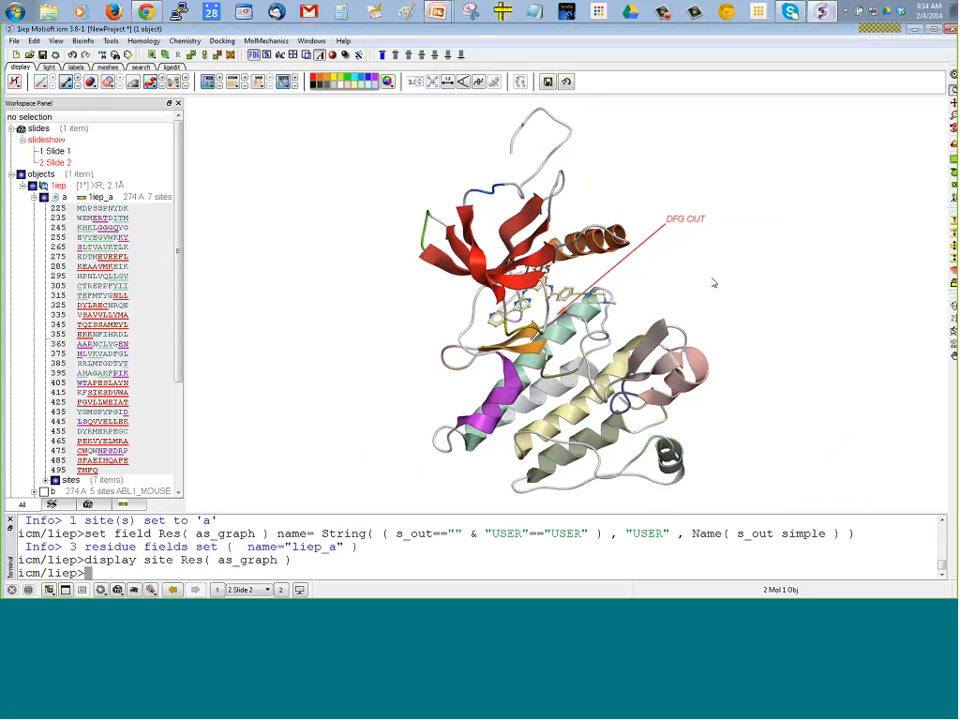
pyautogui.moveTo(583, 327); pyautogui.dragTo(586, 330, button='right')
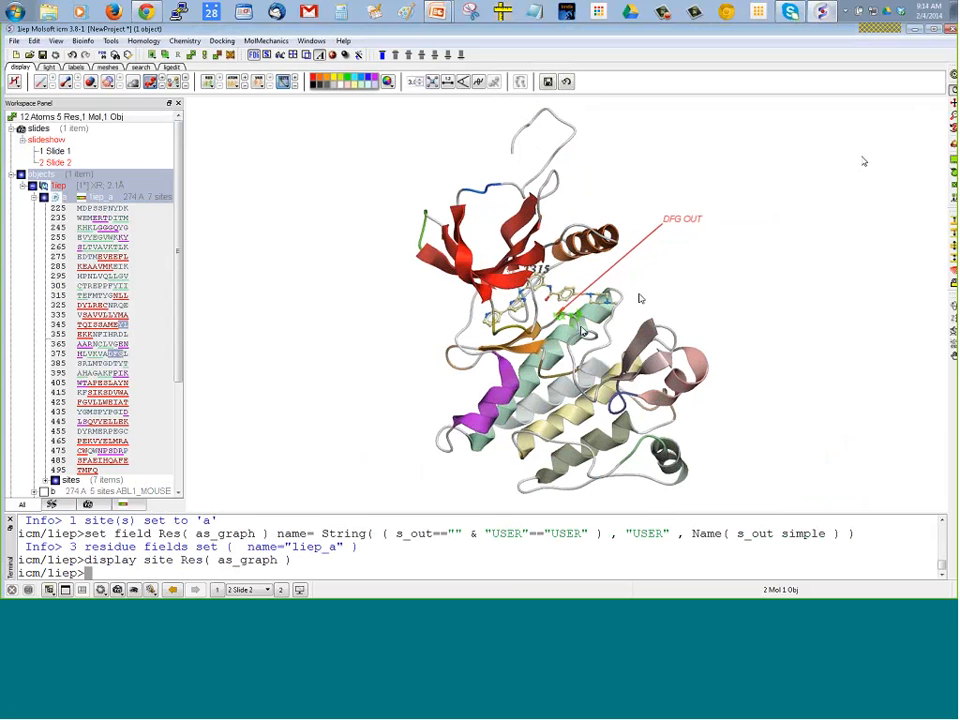
pyautogui.click(951, 74)
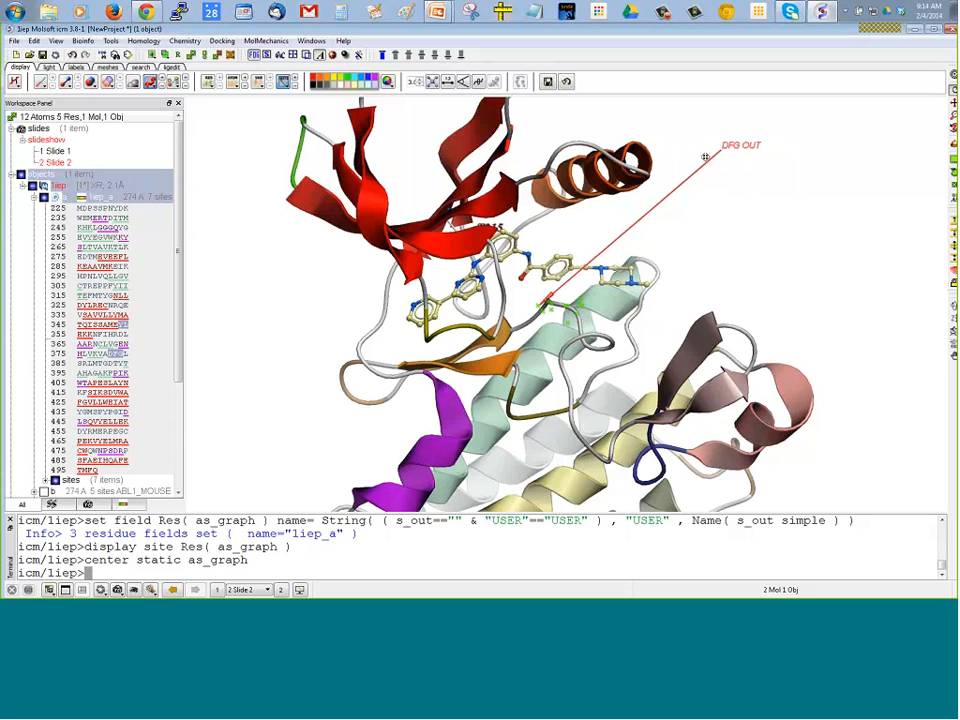
pyautogui.moveTo(705, 157); pyautogui.dragTo(627, 230)
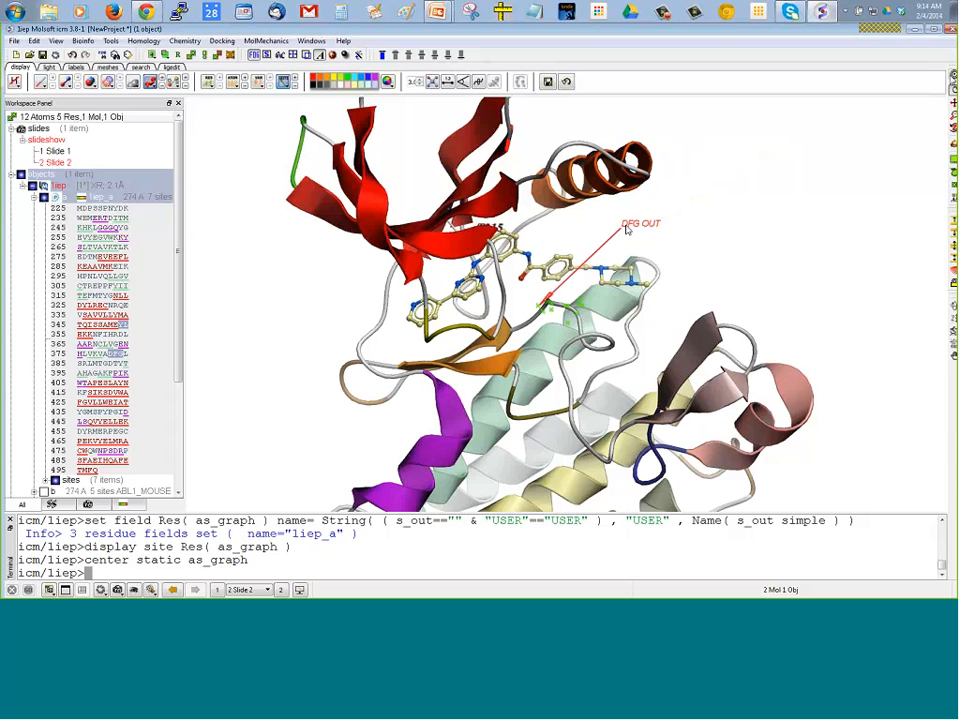
pyautogui.click(953, 76)
# Clear the selection, save the DFG OUT close-up as a new slide, and redisplay that slide after rotating the view
pyautogui.scroll(-6, 515, 222)
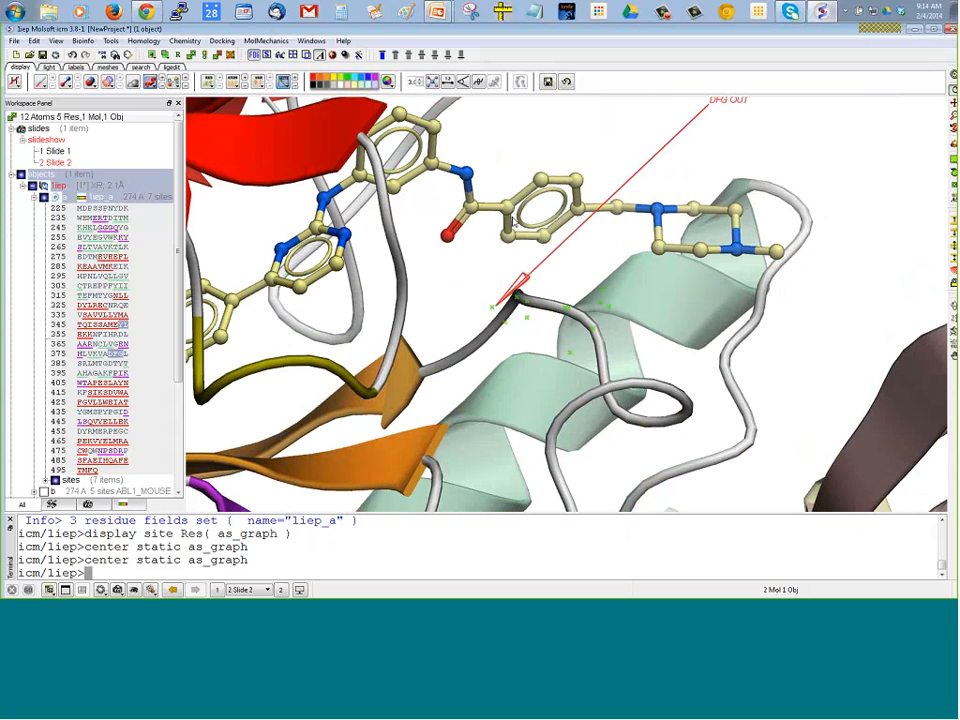
pyautogui.click(469, 272)
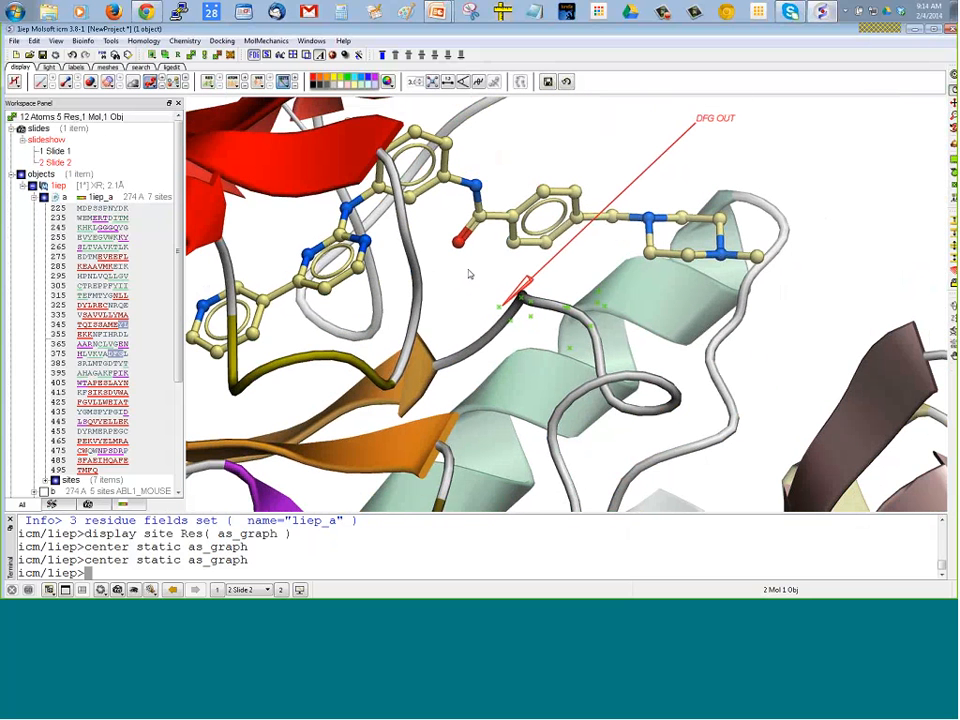
pyautogui.click(118, 590)
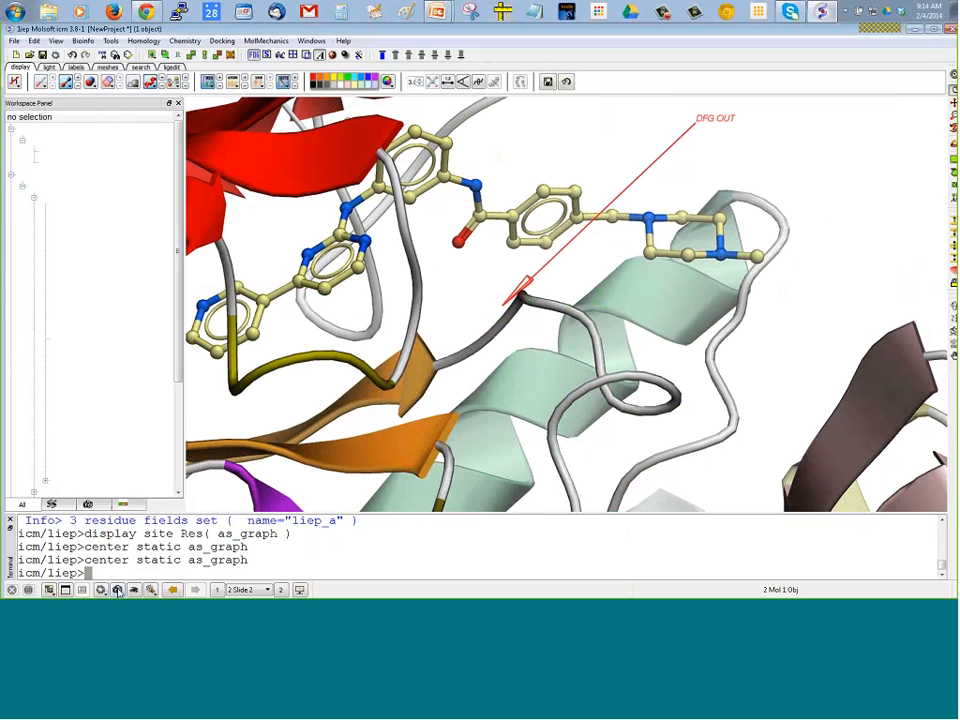
pyautogui.moveTo(212, 205); pyautogui.dragTo(285, 311)
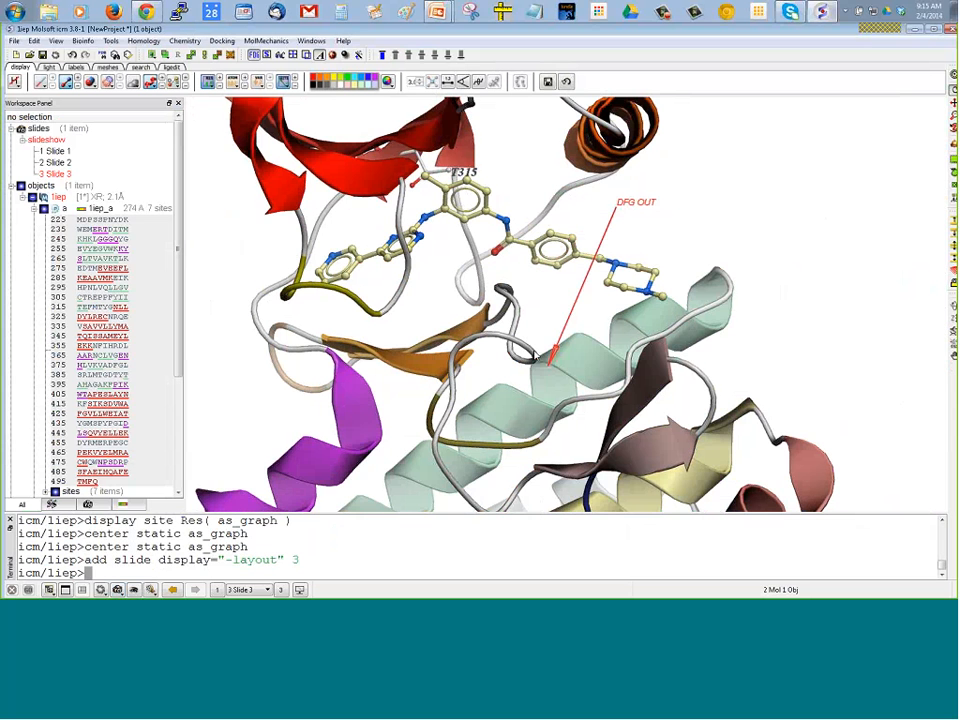
pyautogui.doubleClick(70, 175)
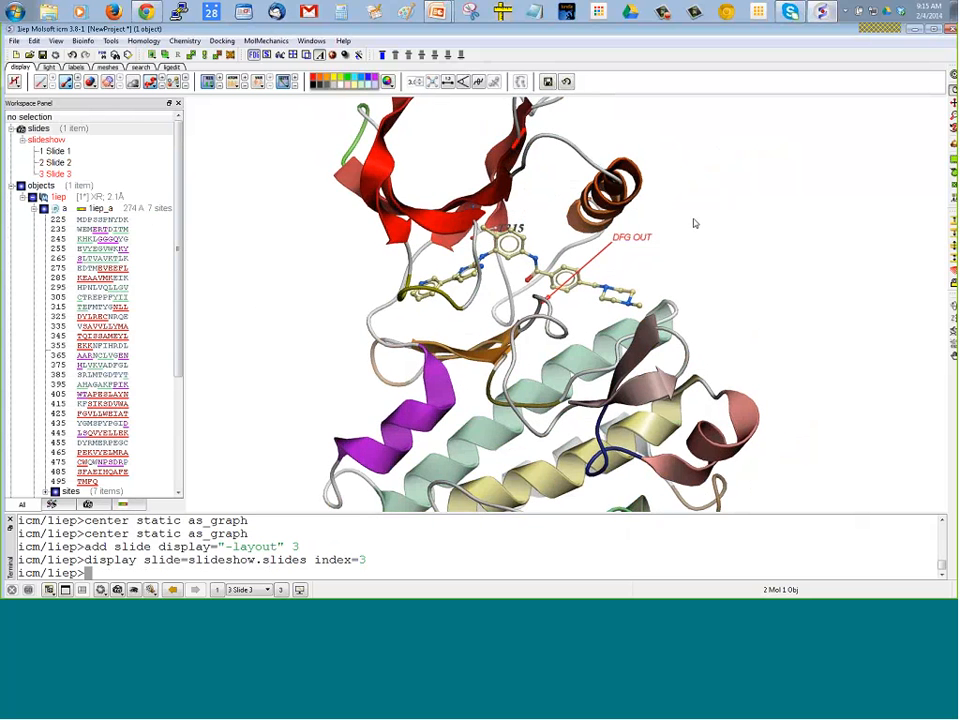
# Try selecting the orange helix's residues in chain a's sequence and two ligand ring atoms, clearing the selection each time
pyautogui.moveTo(696, 226); pyautogui.dragTo(727, 268, button='middle')
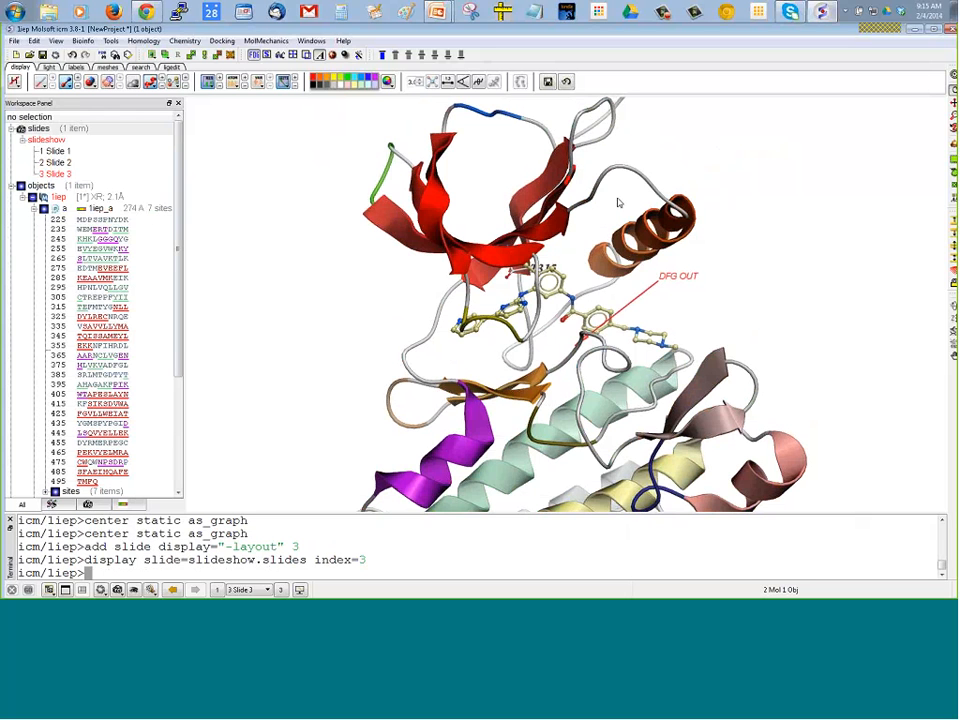
pyautogui.moveTo(617, 198); pyautogui.dragTo(714, 260)
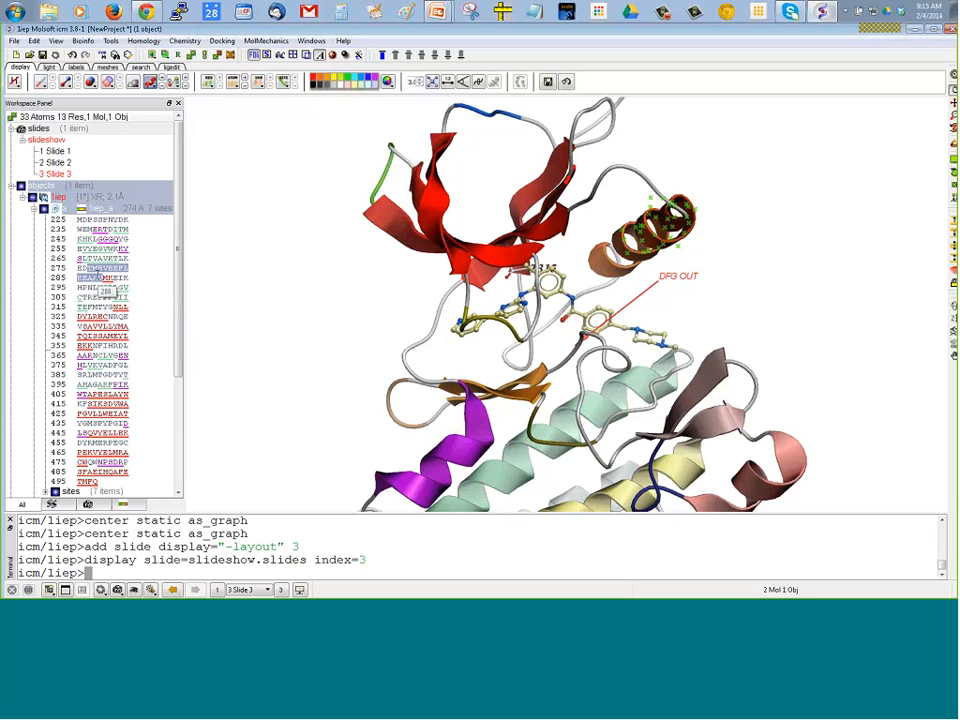
pyautogui.moveTo(750, 208); pyautogui.dragTo(784, 242)
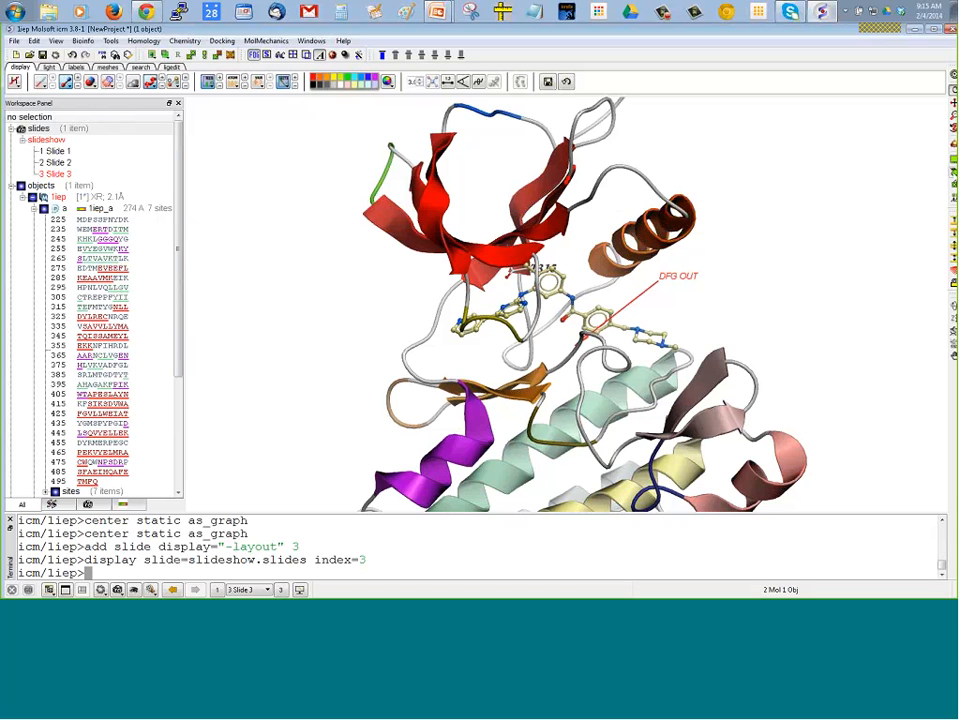
pyautogui.click(954, 187)
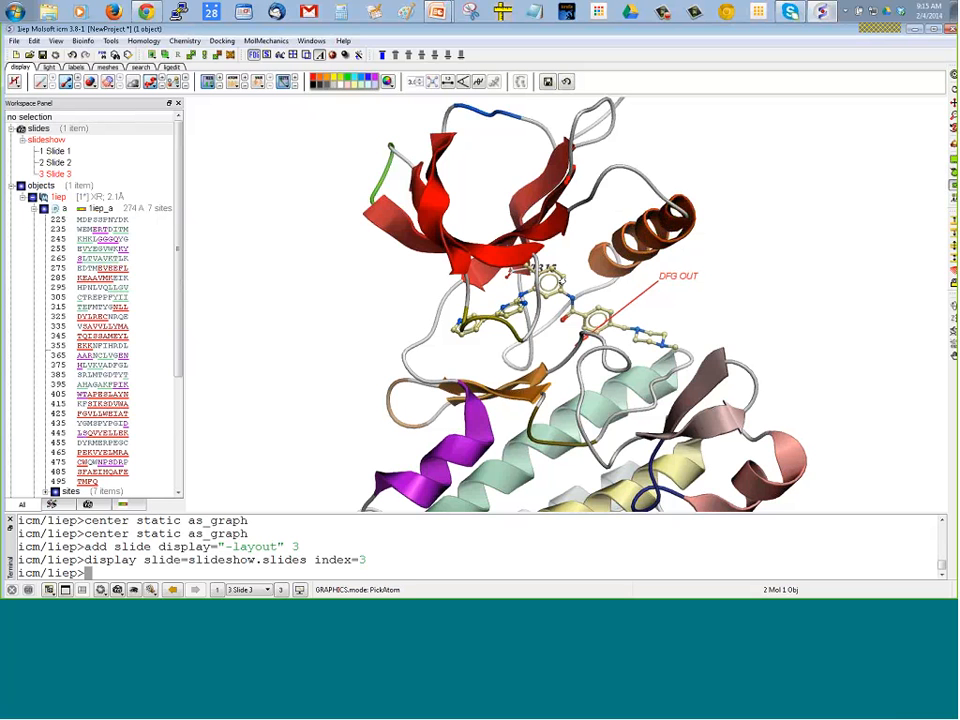
pyautogui.click(552, 299)
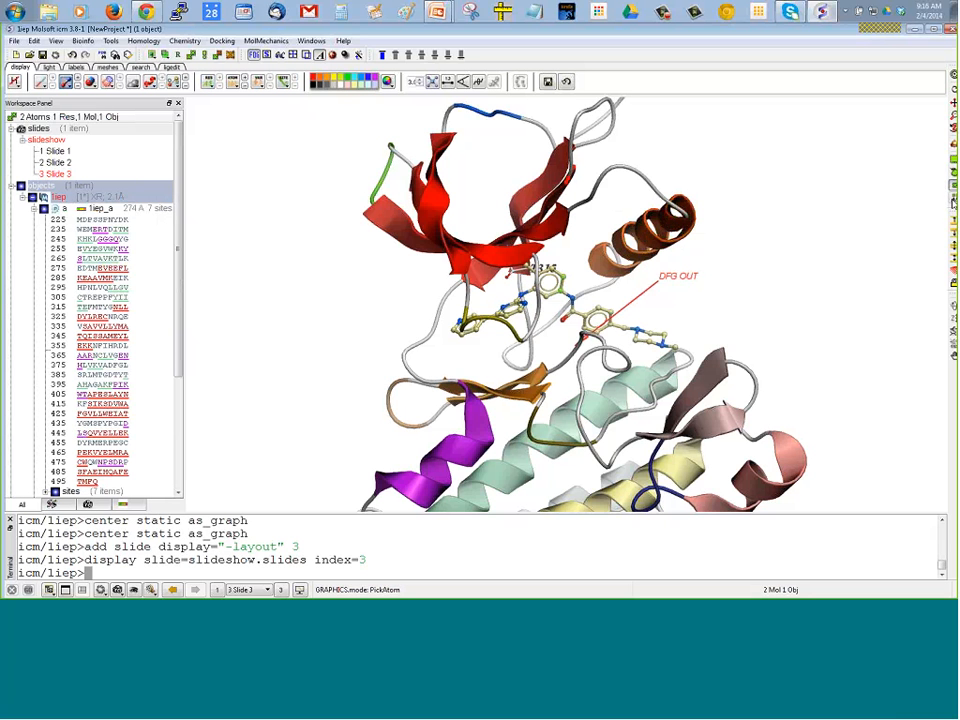
pyautogui.click(786, 205)
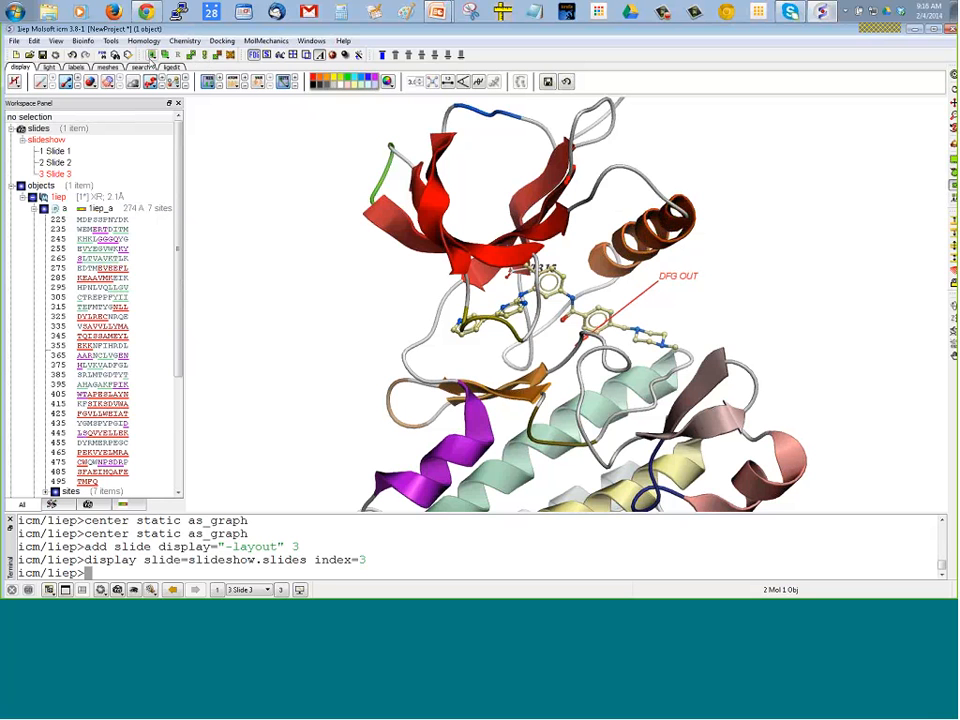
pyautogui.click(152, 54)
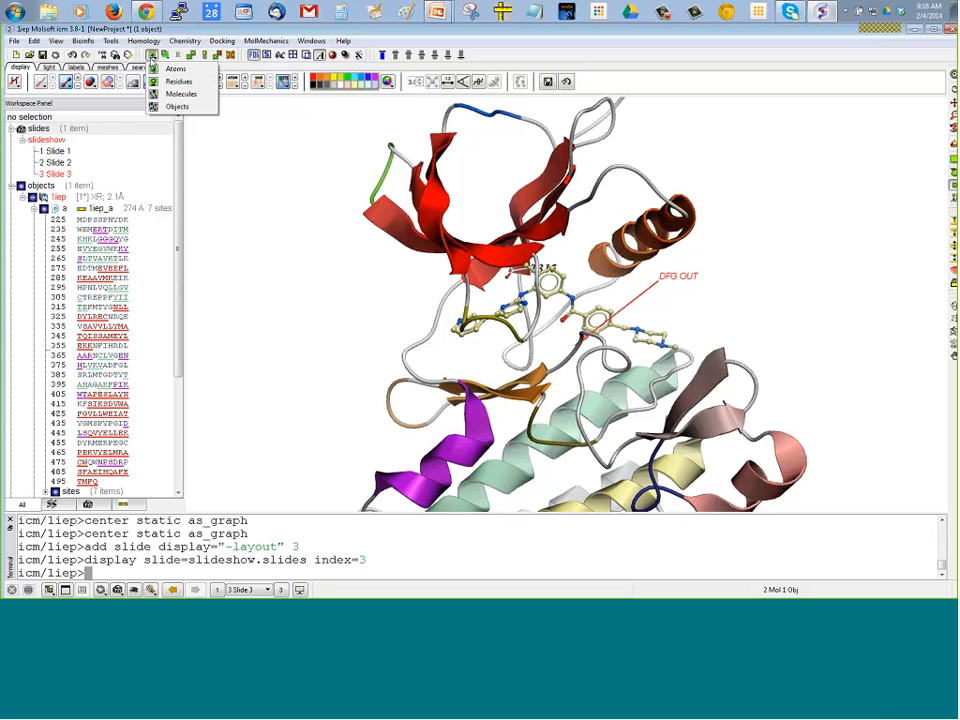
pyautogui.click(182, 84)
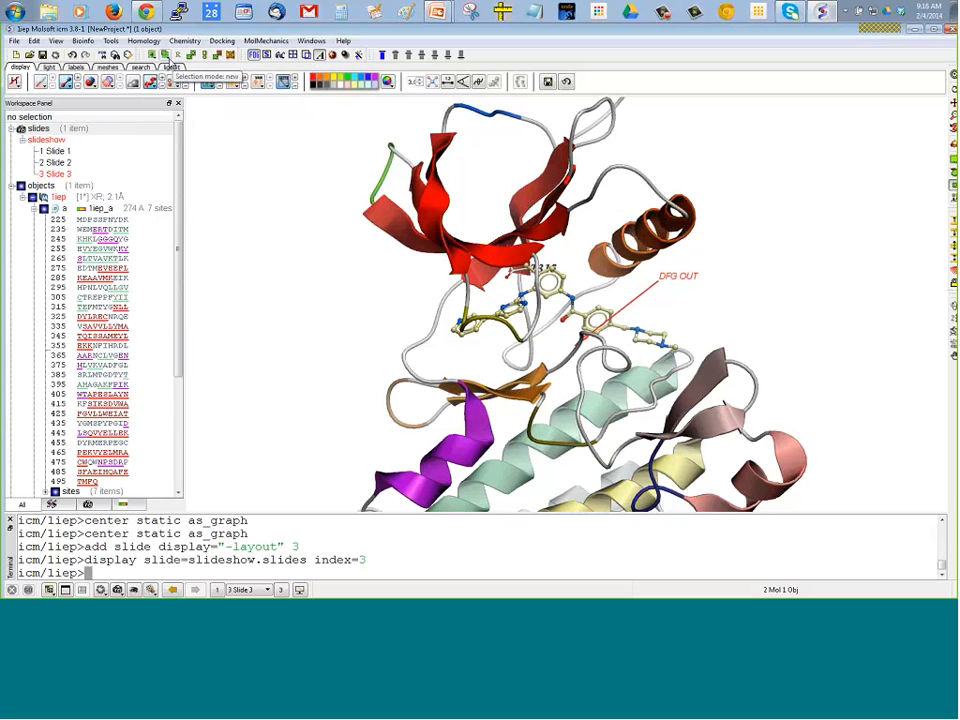
pyautogui.click(165, 55)
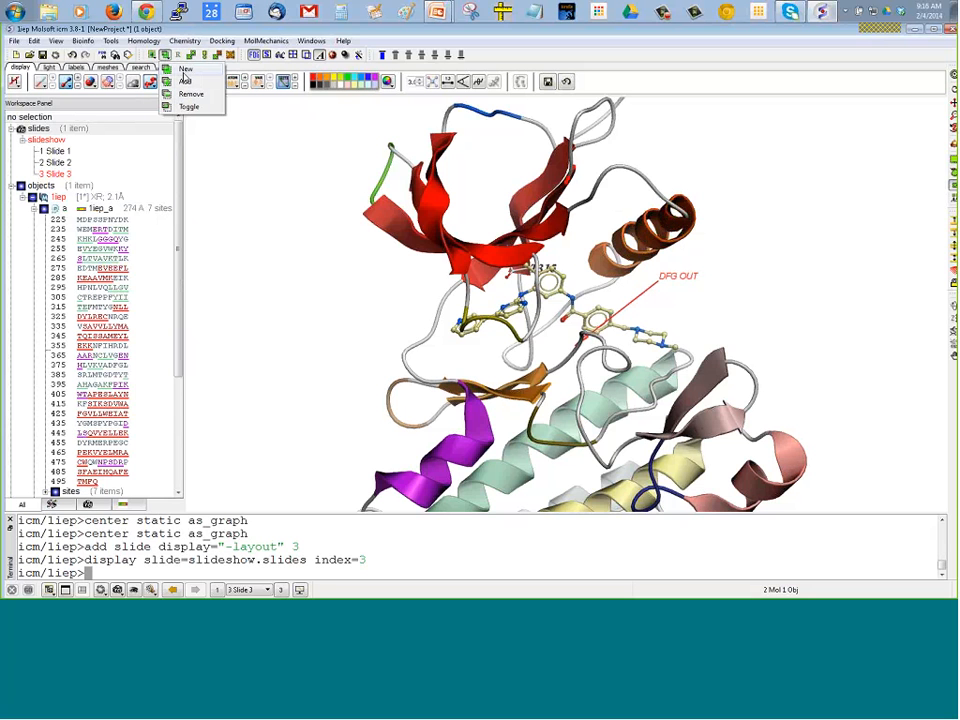
pyautogui.click(165, 55)
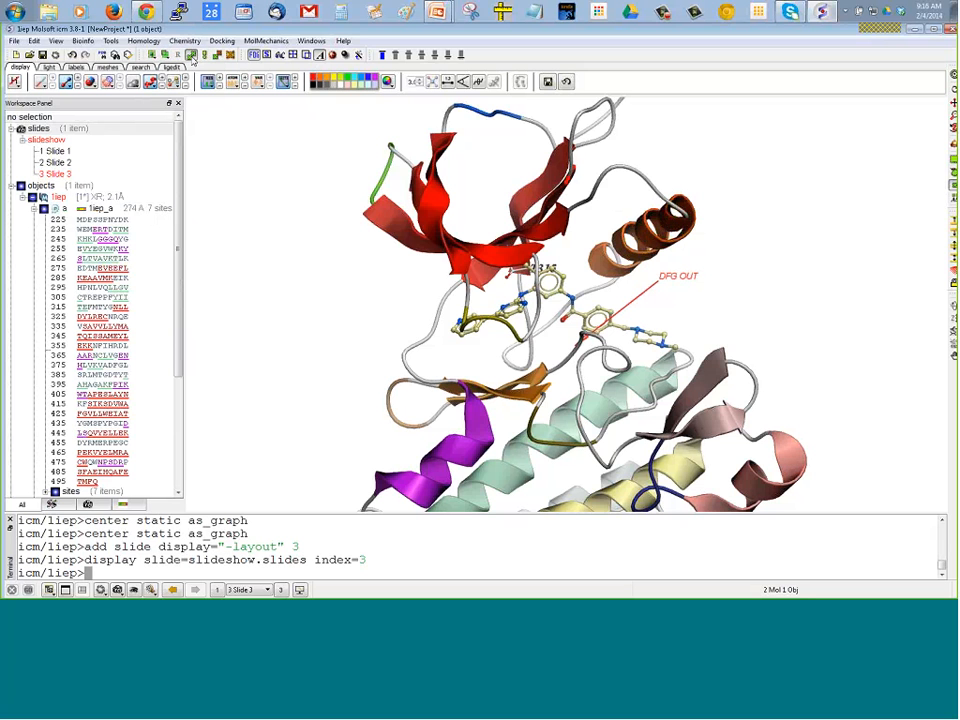
# Select all asp, glu, arg and lys residues by type in the selection properties, keeping the dialog clear of the structure
pyautogui.click(191, 55)
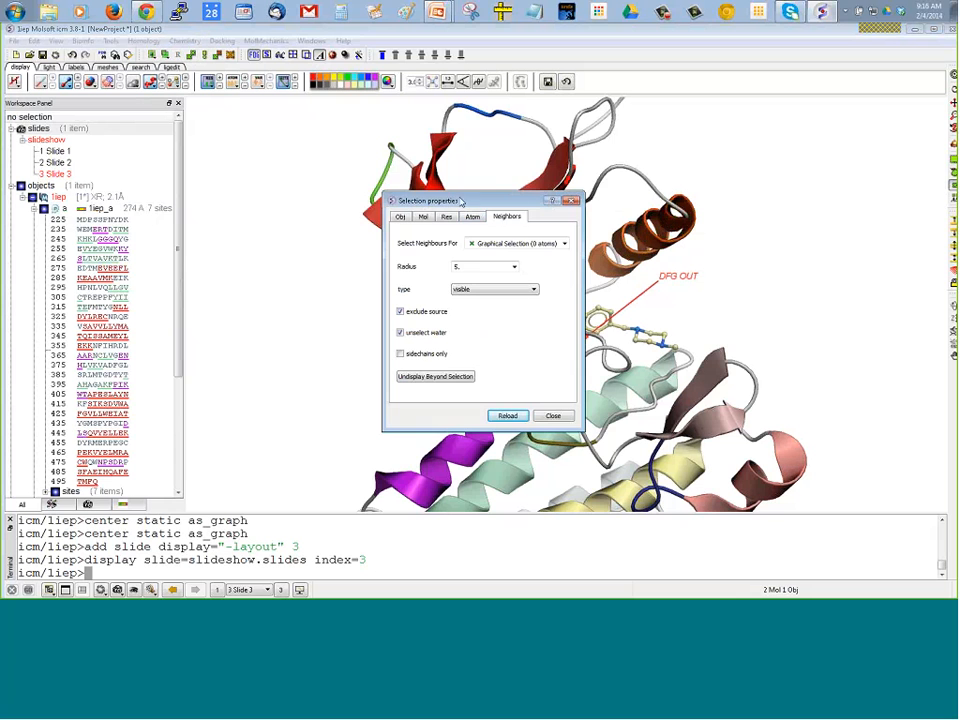
pyautogui.moveTo(462, 200); pyautogui.dragTo(248, 158)
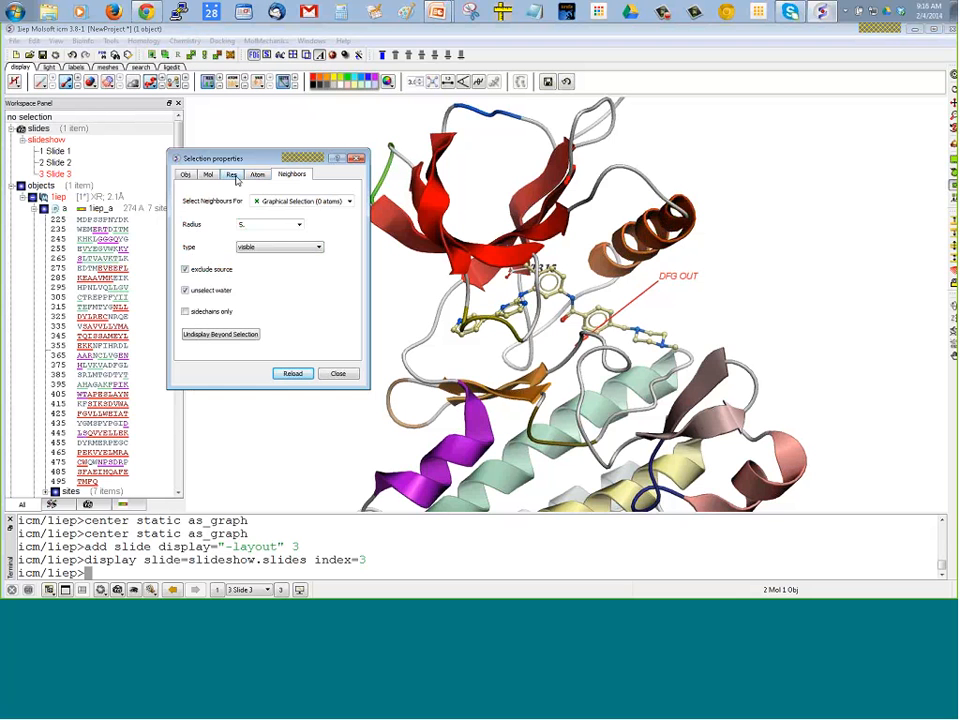
pyautogui.click(232, 176)
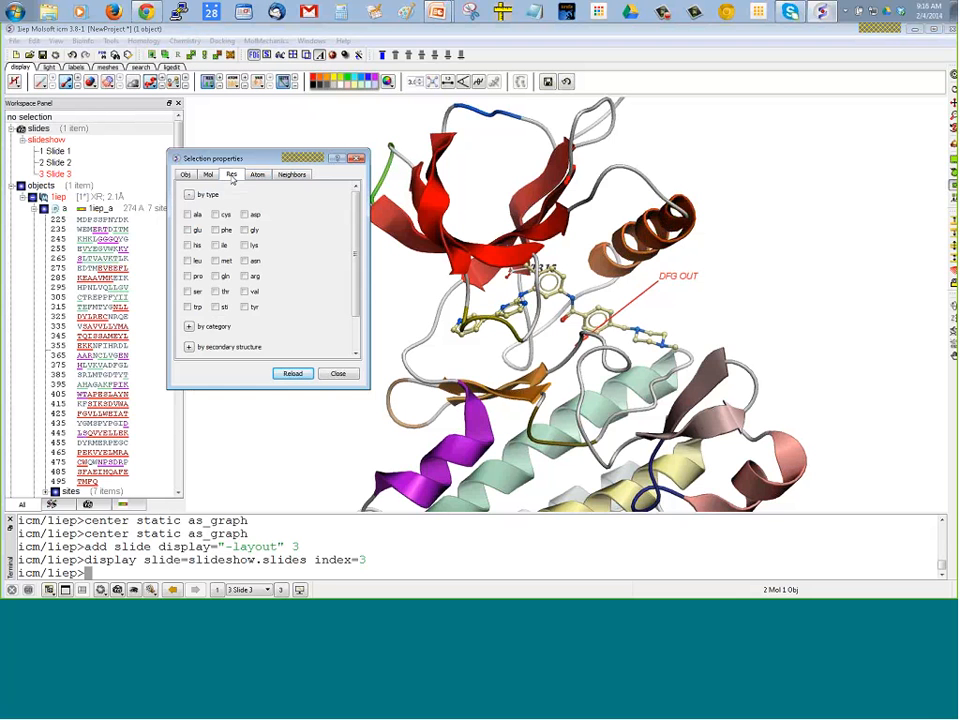
pyautogui.click(245, 214)
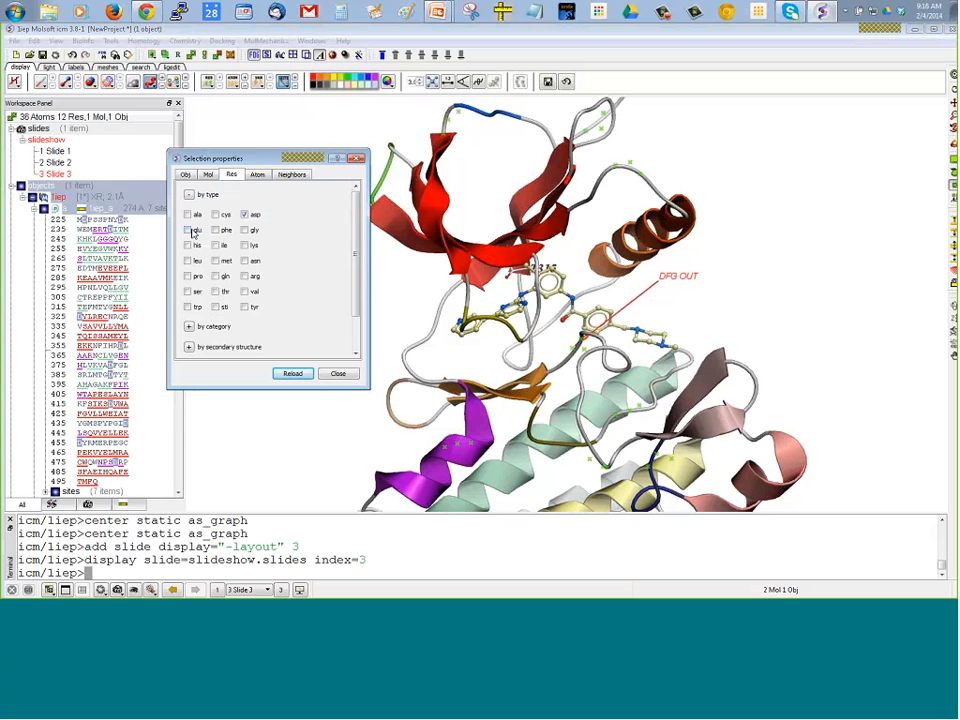
pyautogui.click(187, 230)
pyautogui.click(244, 276)
pyautogui.click(244, 245)
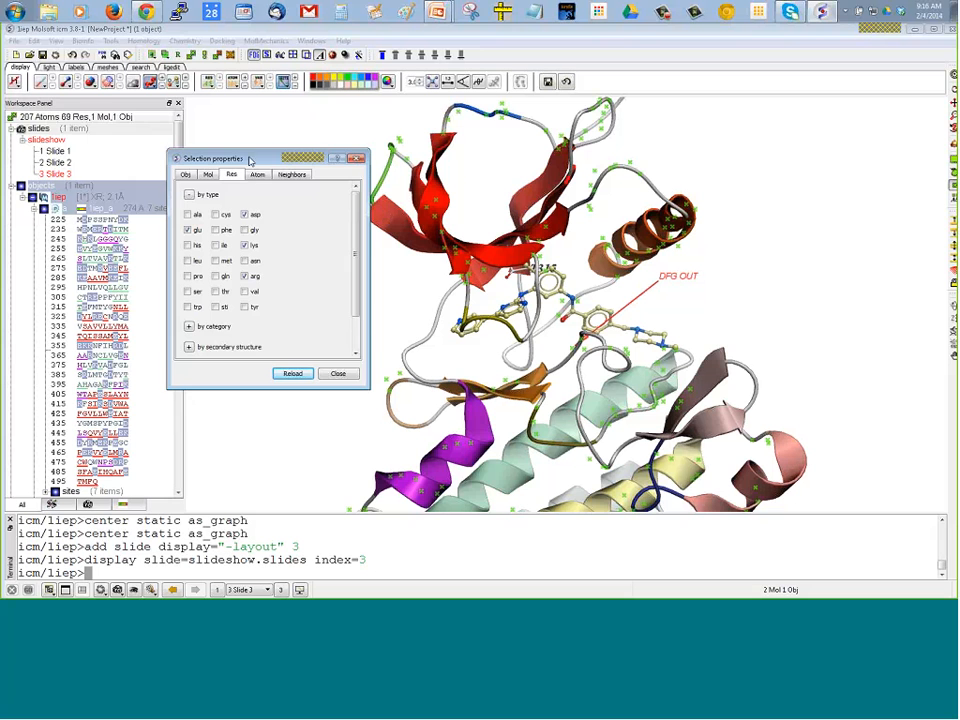
pyautogui.moveTo(248, 164); pyautogui.dragTo(217, 207)
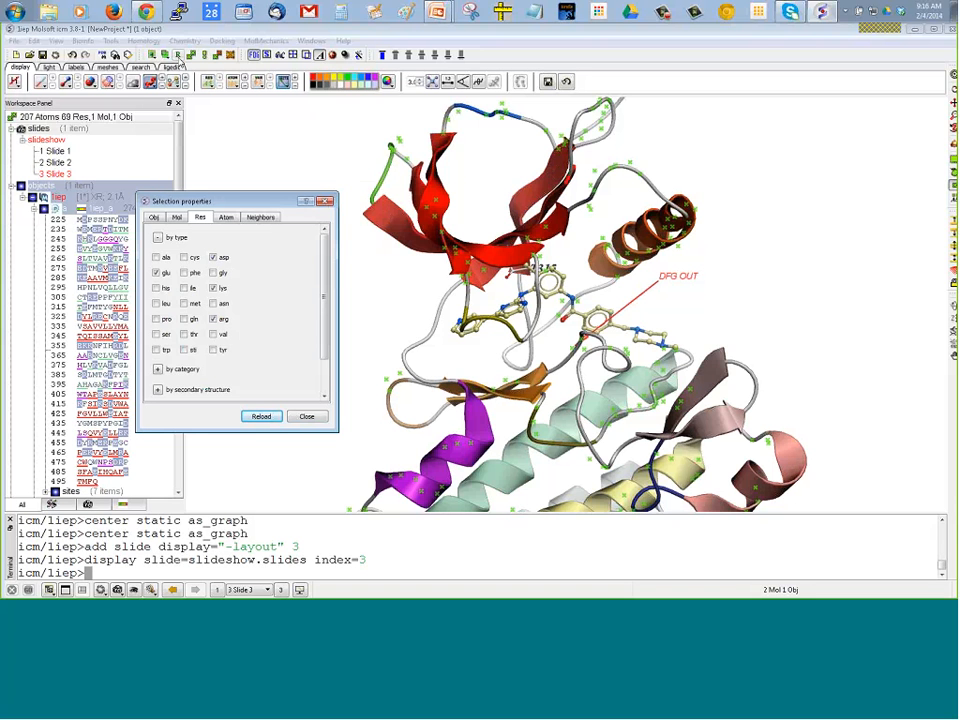
# Extend the selection to complete residues, display them as sticks, and clear the selection
pyautogui.click(178, 55)
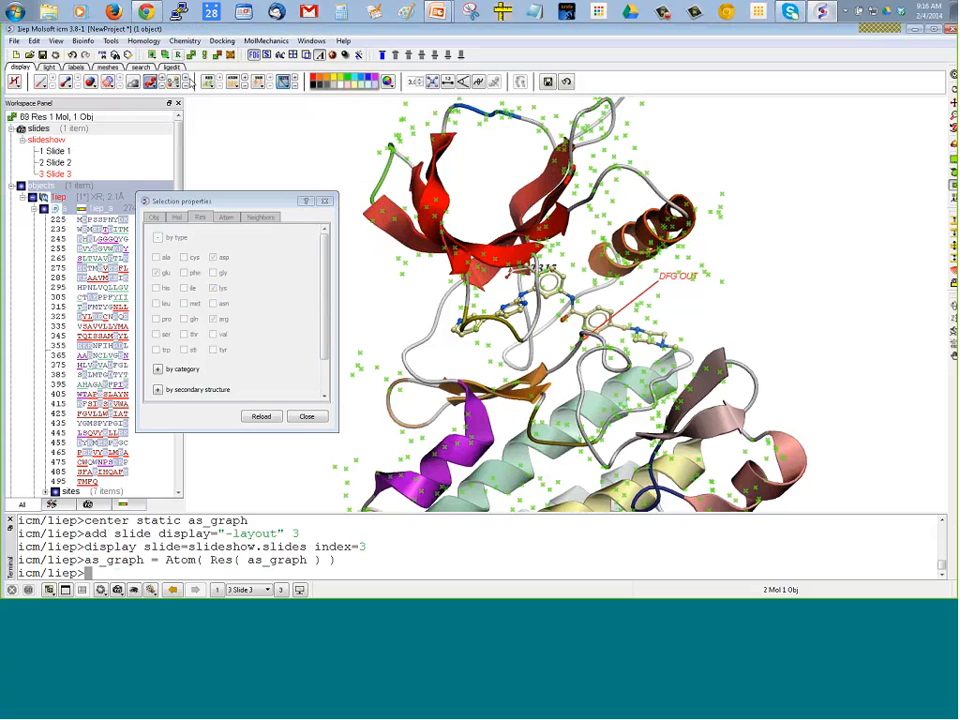
pyautogui.click(64, 82)
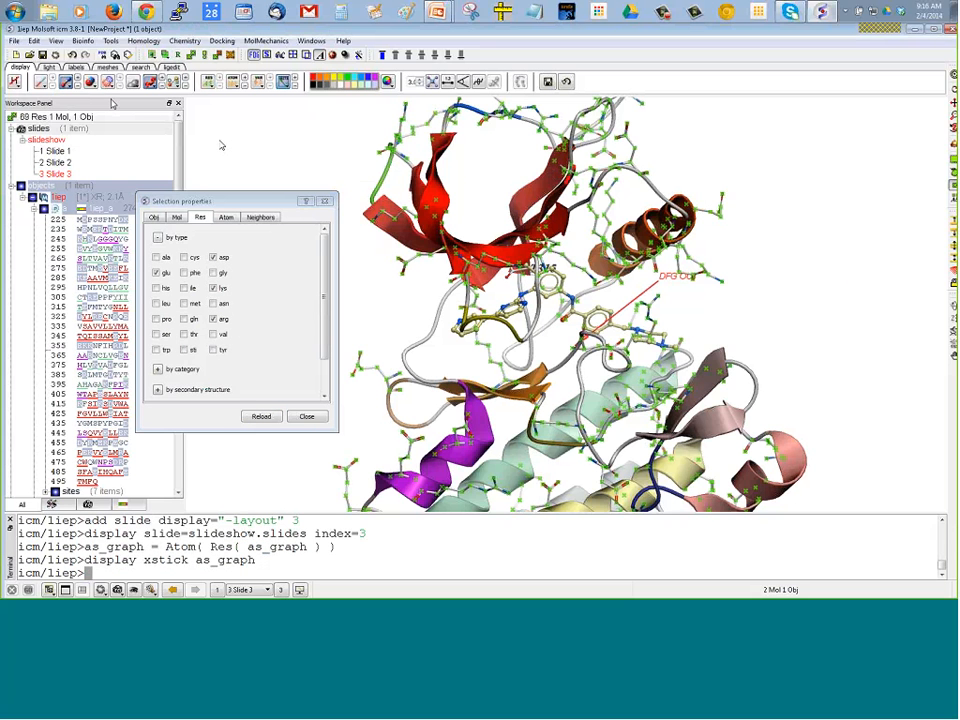
pyautogui.moveTo(788, 184); pyautogui.dragTo(820, 288)
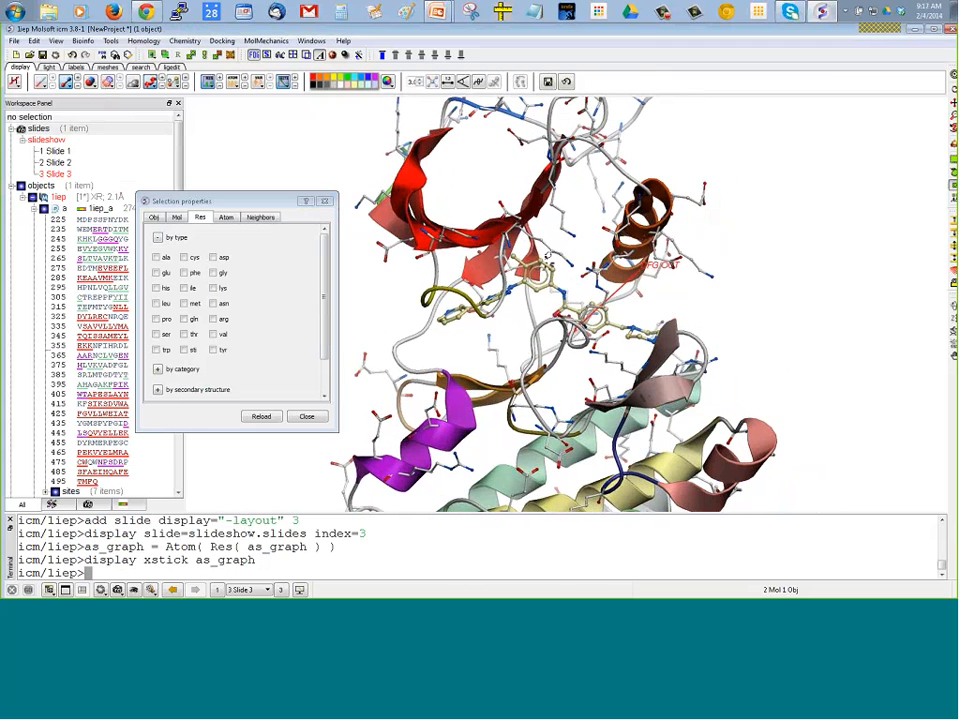
pyautogui.moveTo(590, 293); pyautogui.dragTo(580, 282)
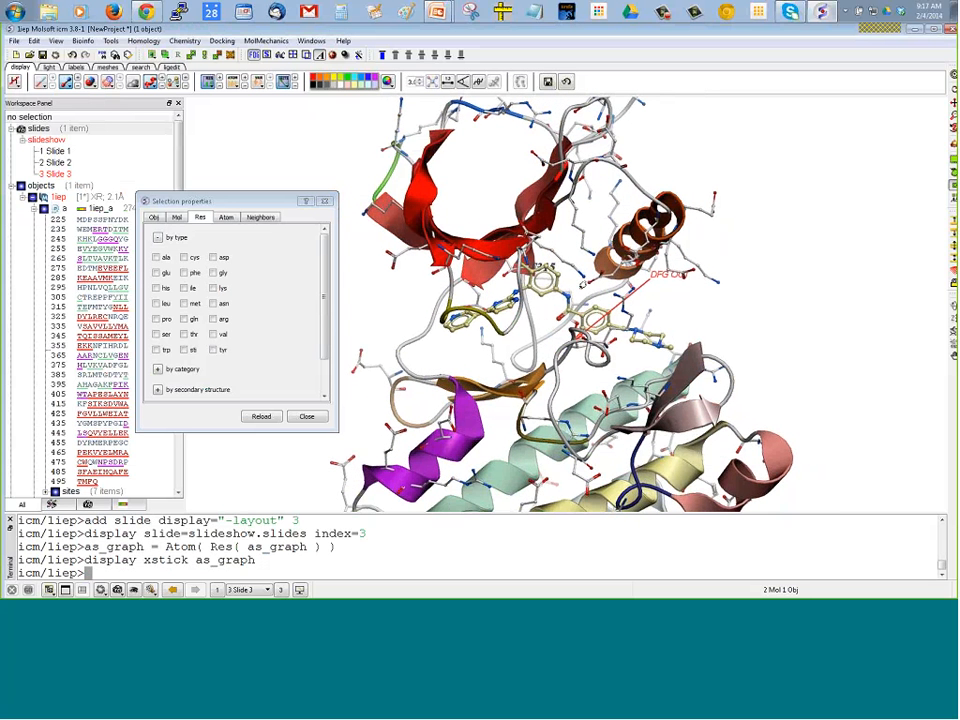
# Close the selection properties, select the end atoms of the facing lysine and glutamate side chains near the ligand, and center on them
pyautogui.moveTo(571, 265); pyautogui.dragTo(602, 292, button='right')
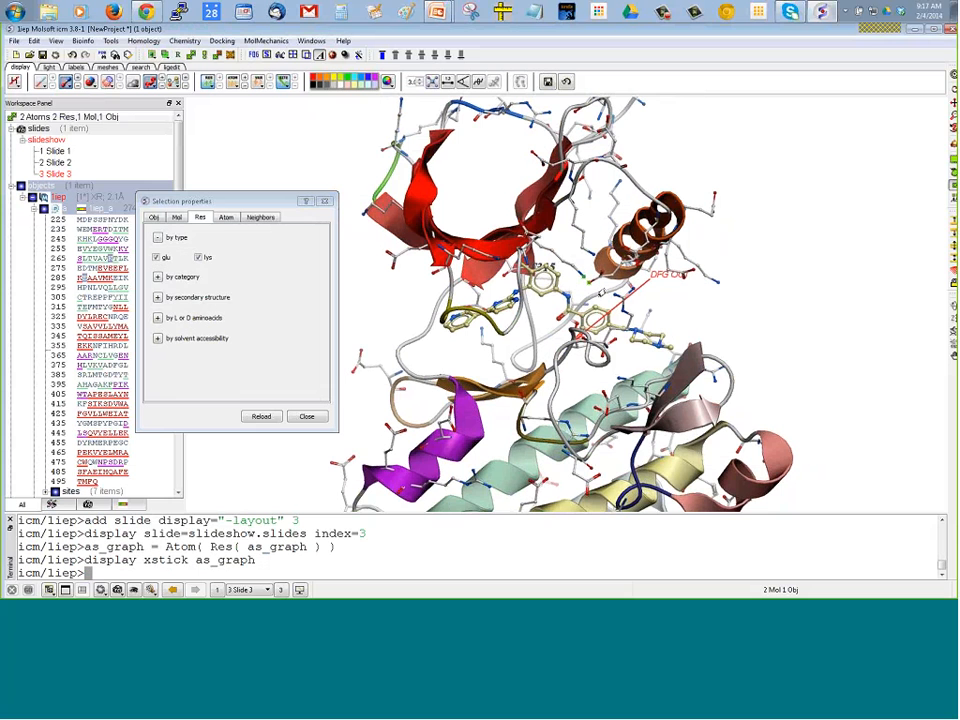
pyautogui.moveTo(780, 242); pyautogui.dragTo(808, 269, button='right')
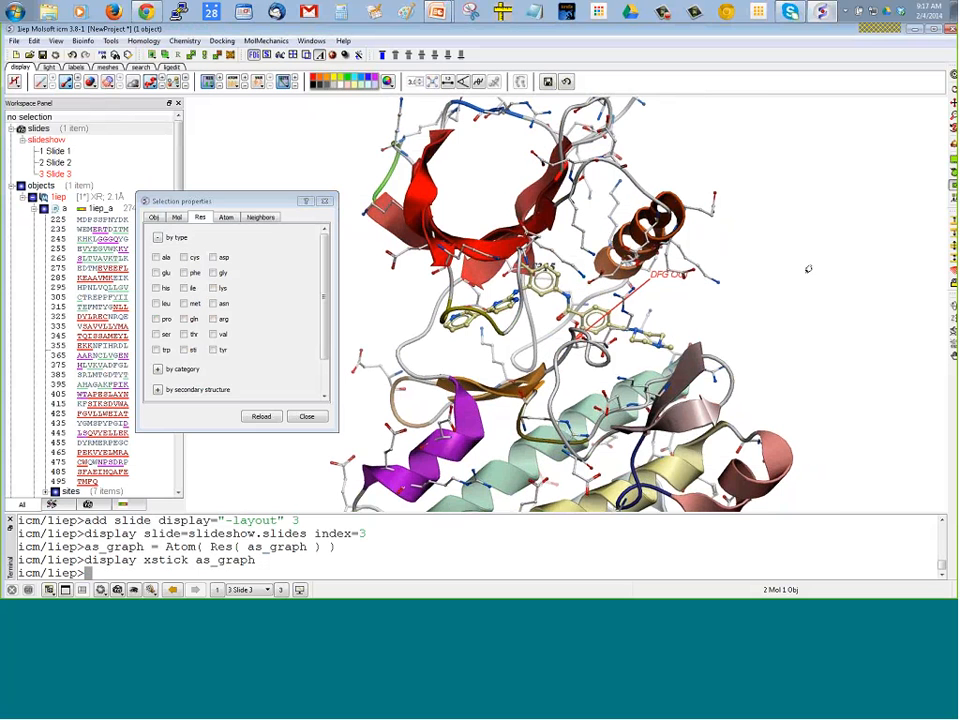
pyautogui.click(324, 201)
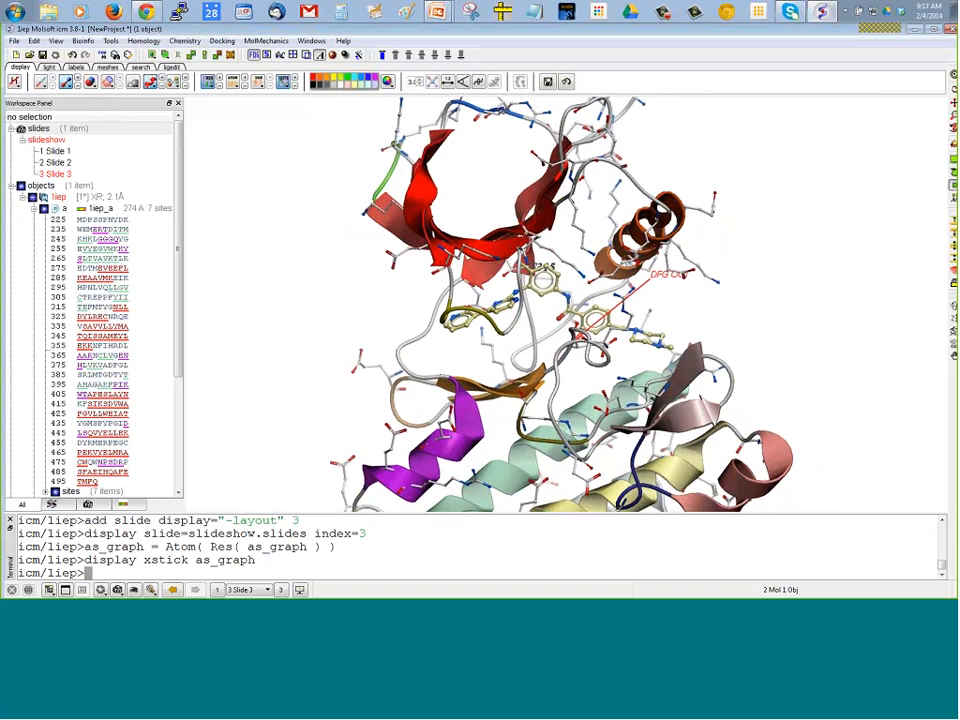
pyautogui.moveTo(572, 261); pyautogui.dragTo(604, 292, button='right')
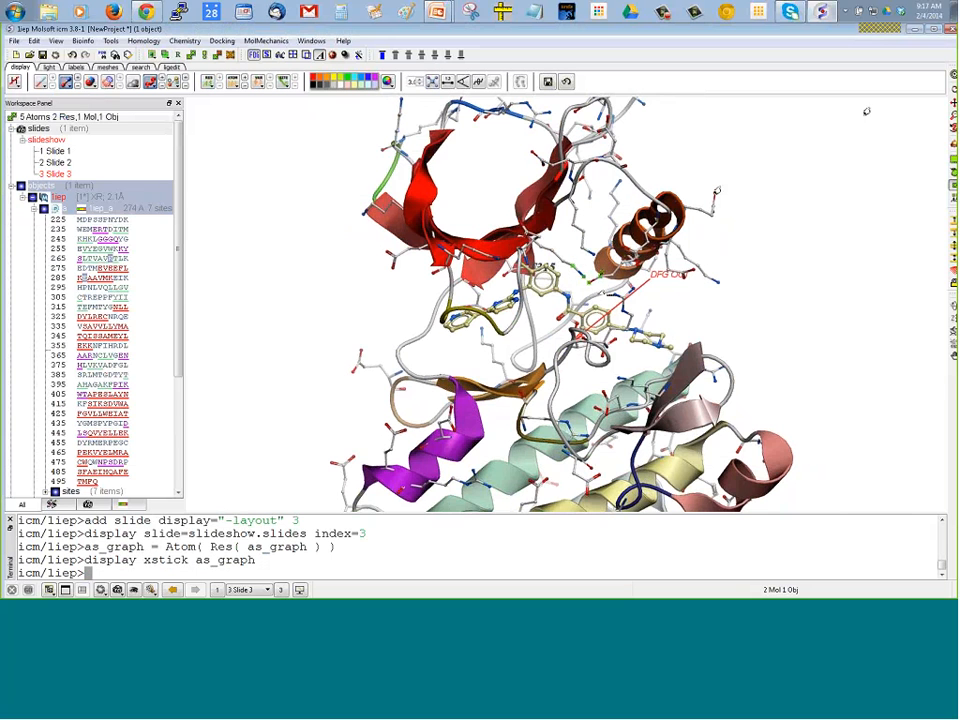
pyautogui.click(953, 75)
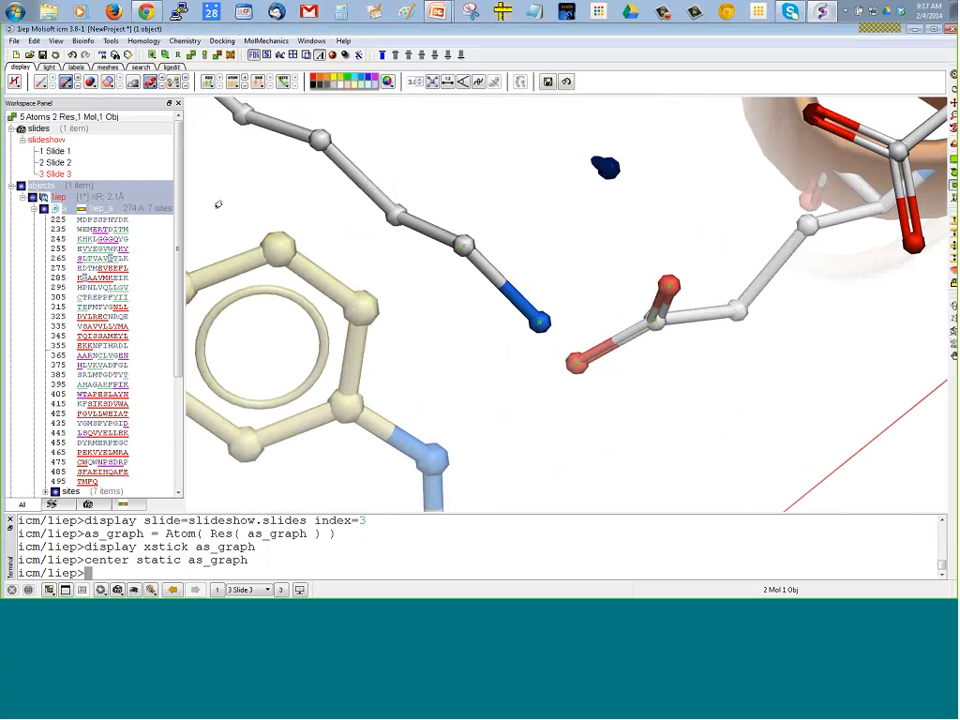
pyautogui.moveTo(212, 205); pyautogui.dragTo(212, 305)
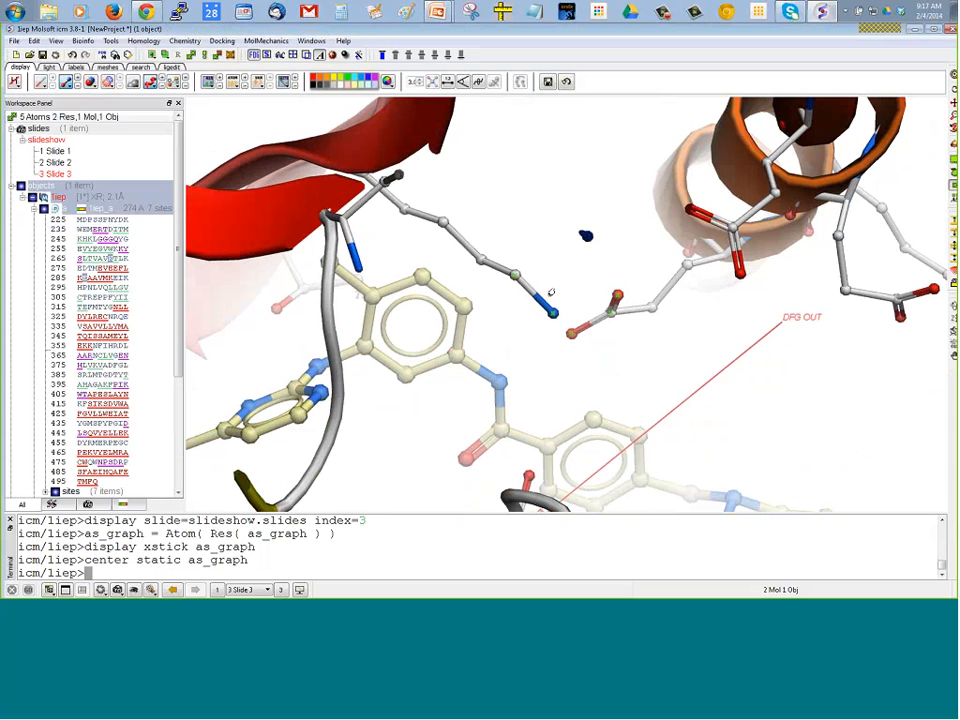
# Add residue labels to the facing glutamate E286 and lysine K271 side chains
pyautogui.rightClick(551, 292)
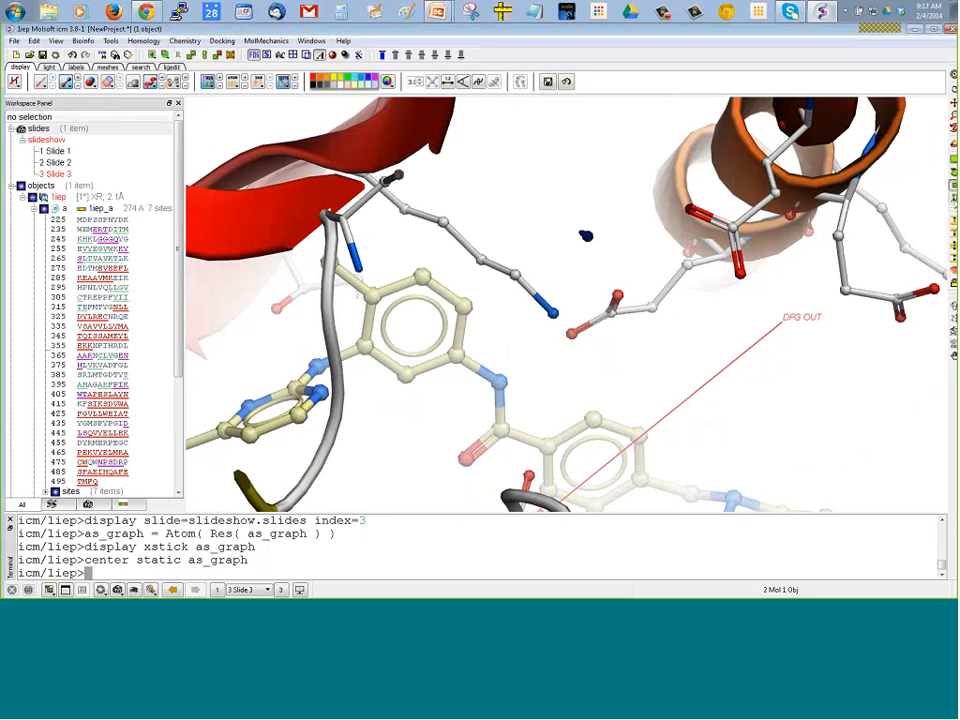
pyautogui.click(557, 325)
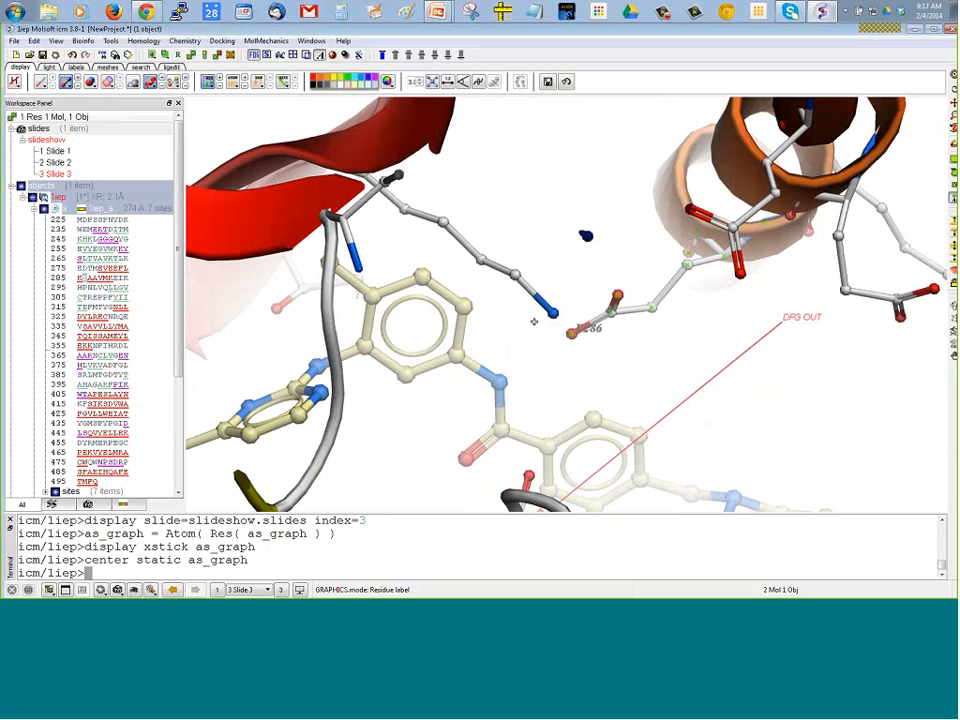
pyautogui.click(553, 314)
pyautogui.moveTo(630, 372); pyautogui.dragTo(590, 346)
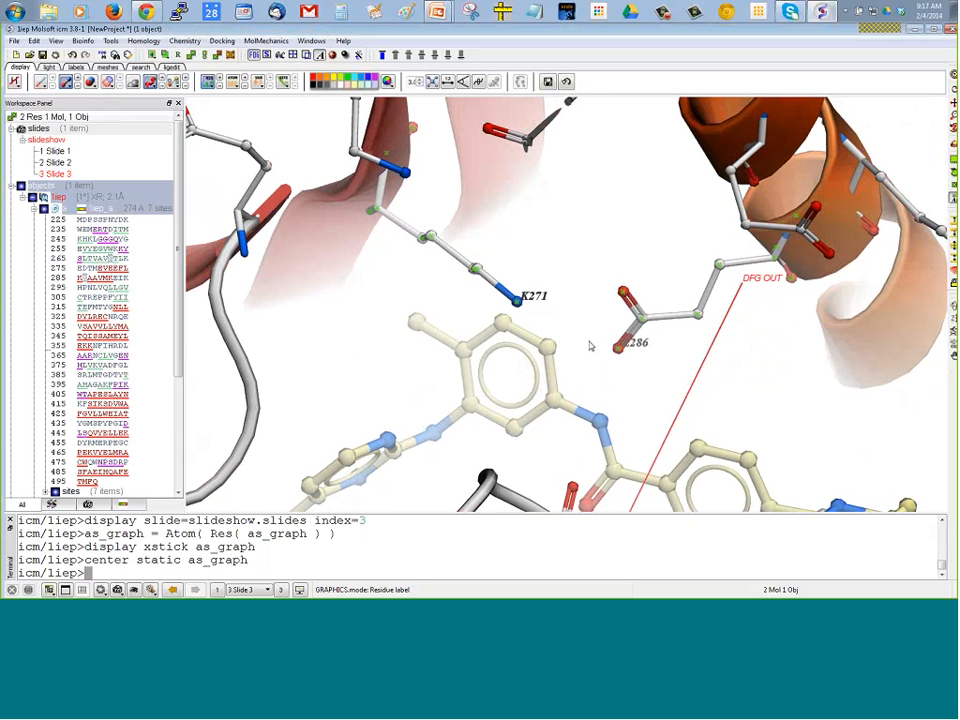
# Clear the selection and reposition the E286 label onto the glutamate's carboxyl carbon
pyautogui.moveTo(559, 241); pyautogui.dragTo(646, 97)
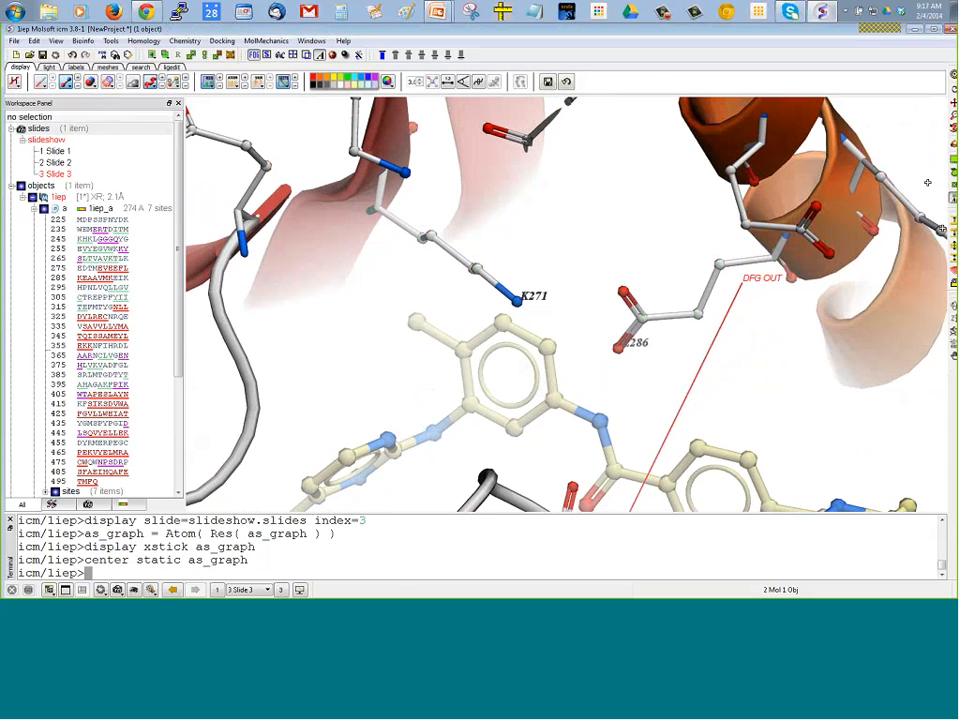
pyautogui.click(632, 318)
pyautogui.click(632, 318)
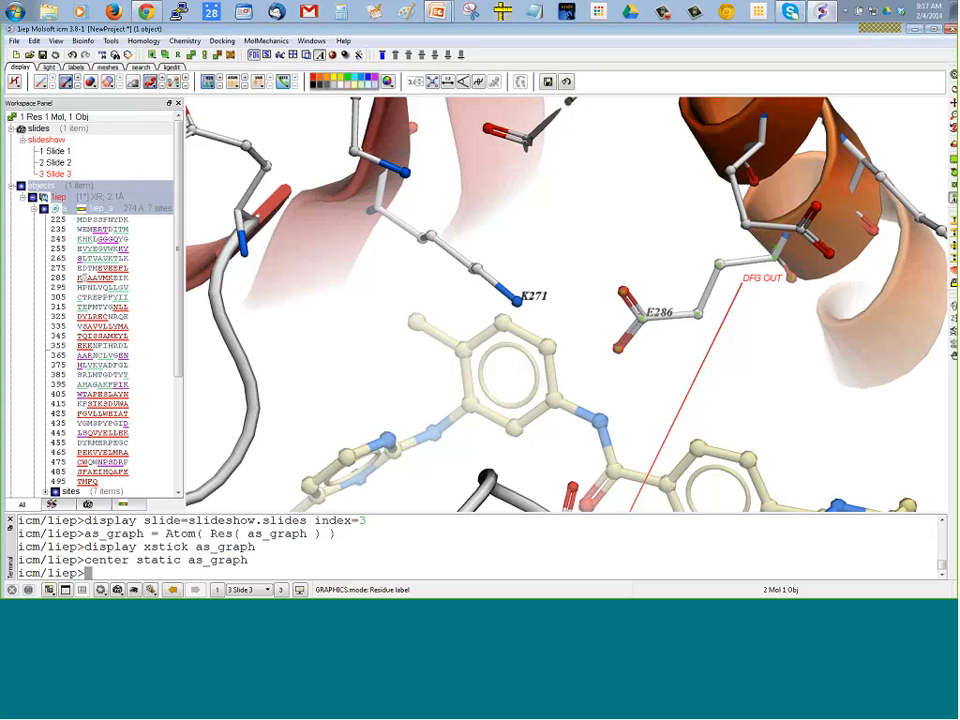
# Select K271 together with E286, invert the selection, hide the sticks of everything else, and clear the selection
pyautogui.click(517, 300)
pyautogui.click(517, 300)
pyautogui.click(206, 57)
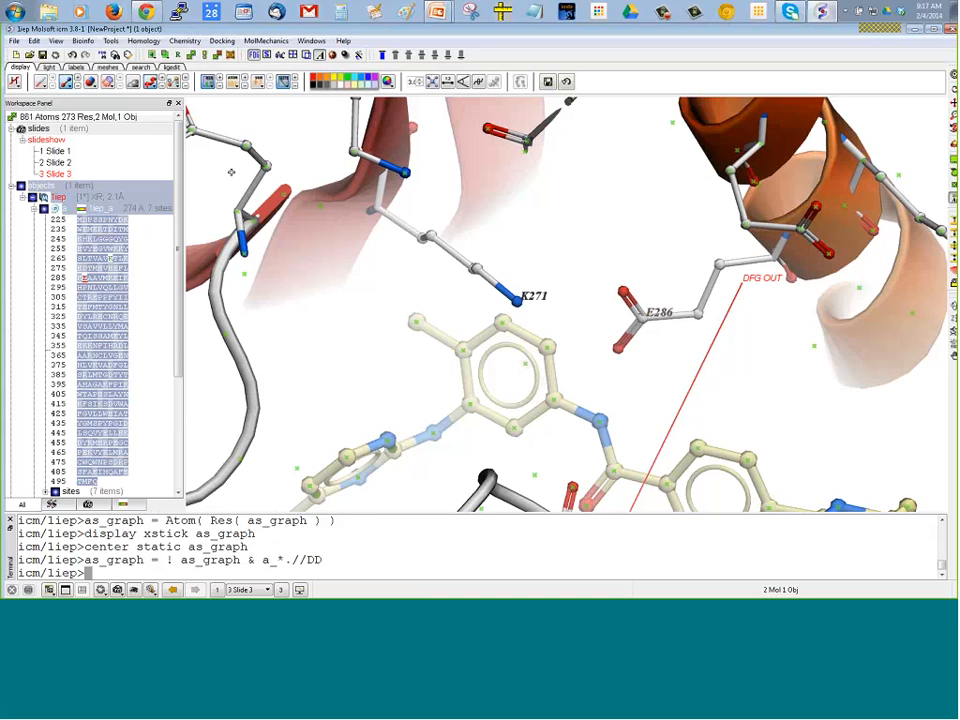
pyautogui.moveTo(231, 172); pyautogui.dragTo(206, 218)
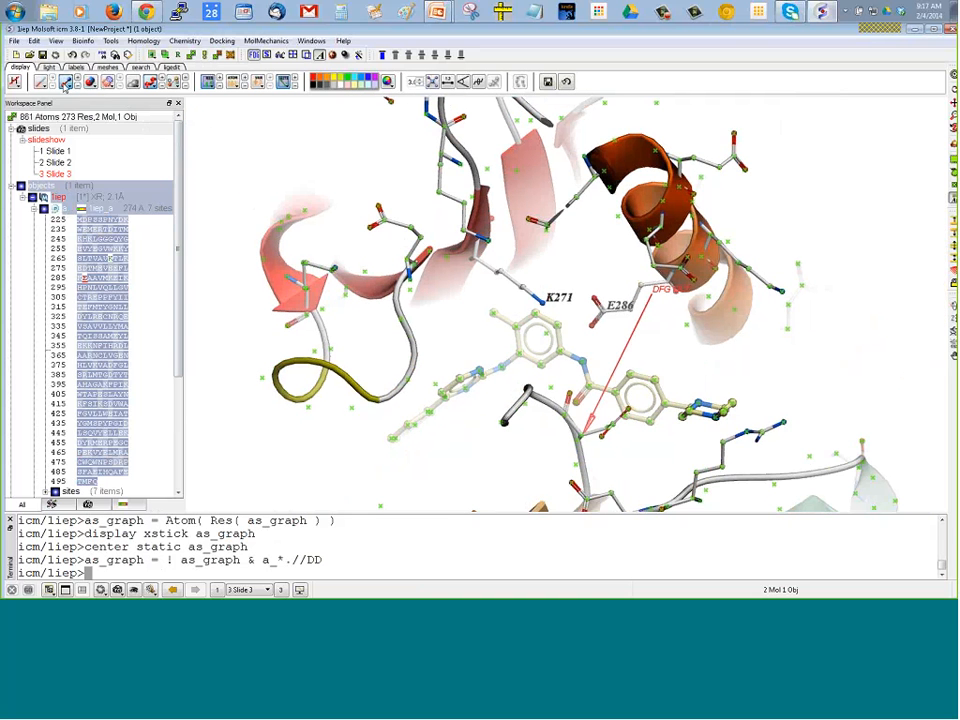
pyautogui.click(65, 84)
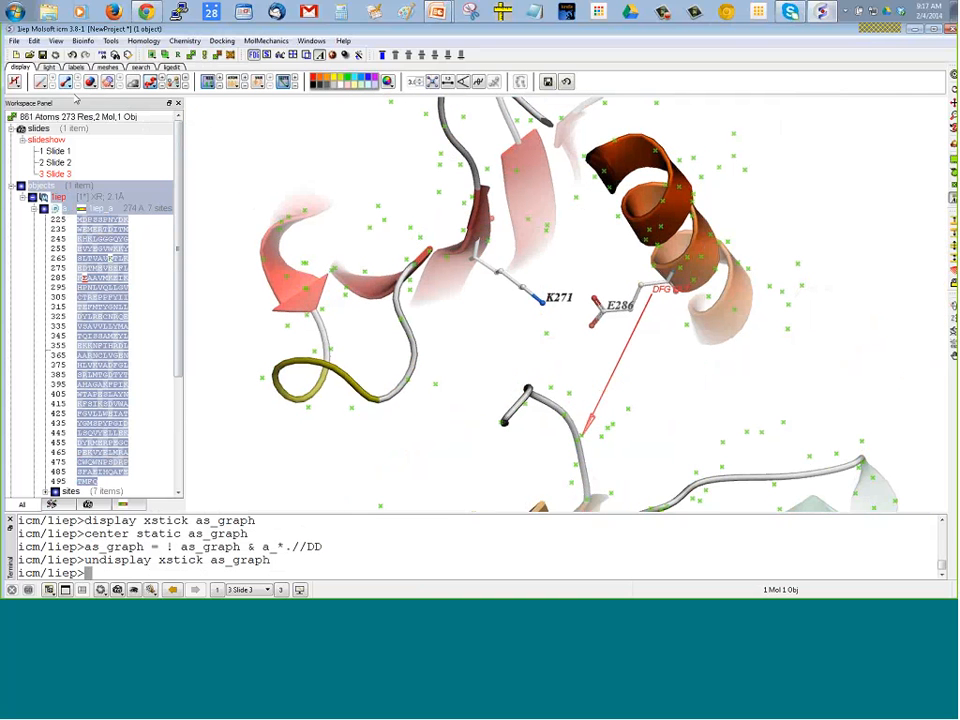
pyautogui.click(471, 321)
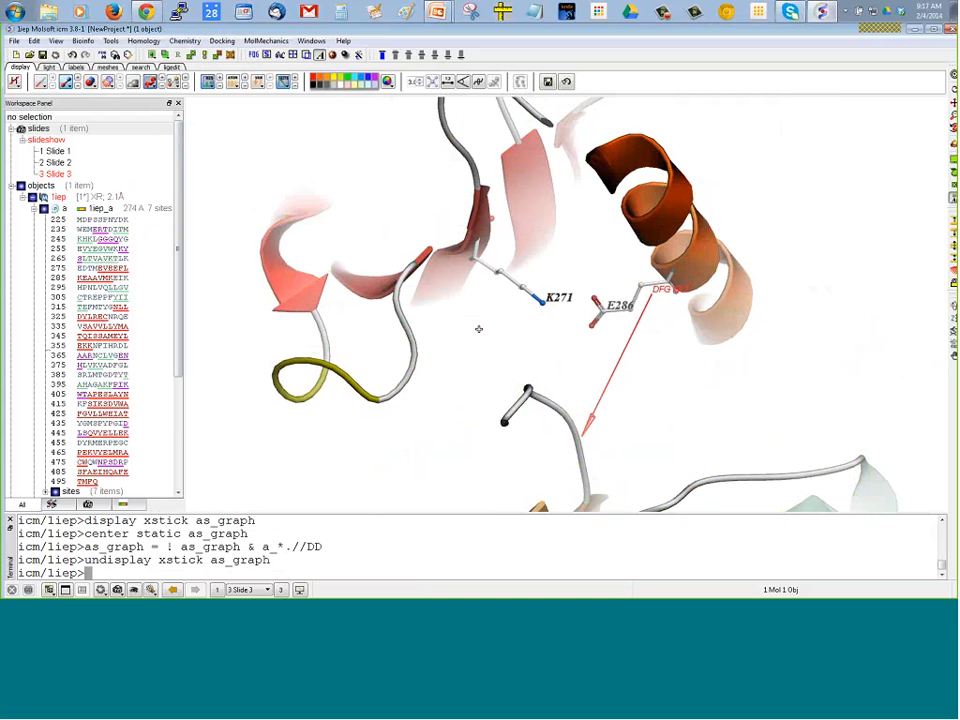
# Measure and display the distance between the K271 side-chain nitrogen (nz) and the upper E286 carboxyl oxygen (oe1)
pyautogui.moveTo(539, 346); pyautogui.dragTo(518, 327)
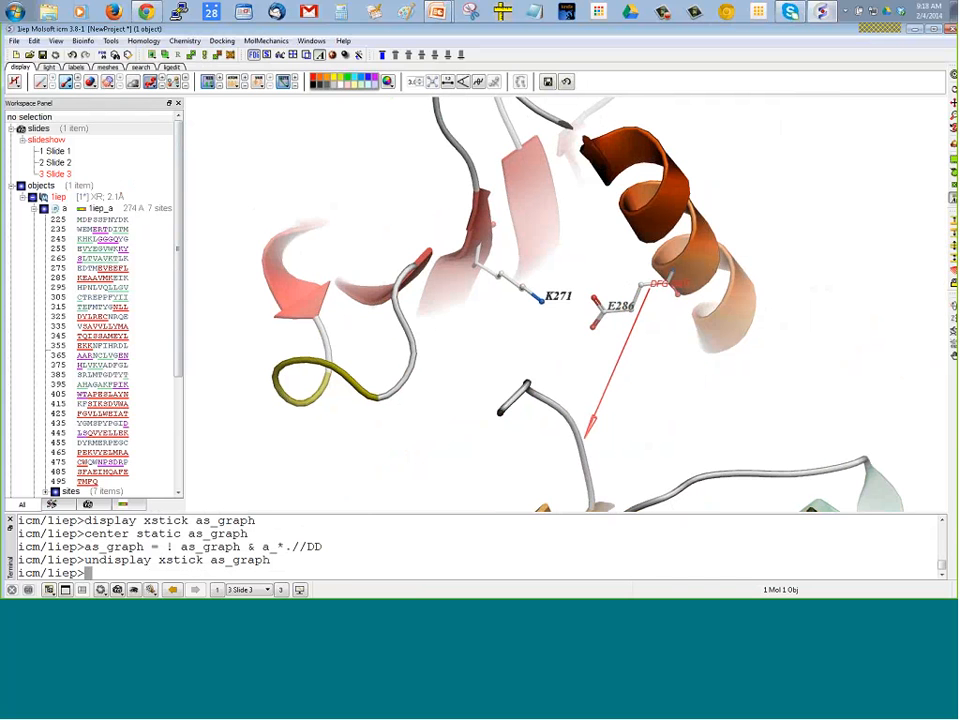
pyautogui.click(447, 82)
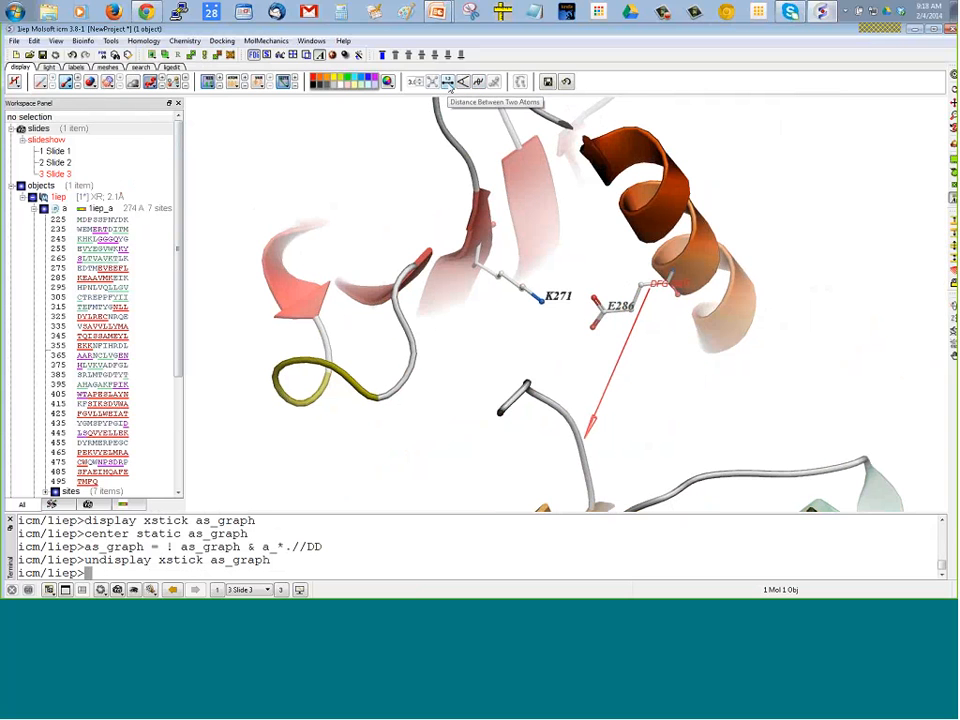
pyautogui.click(450, 88)
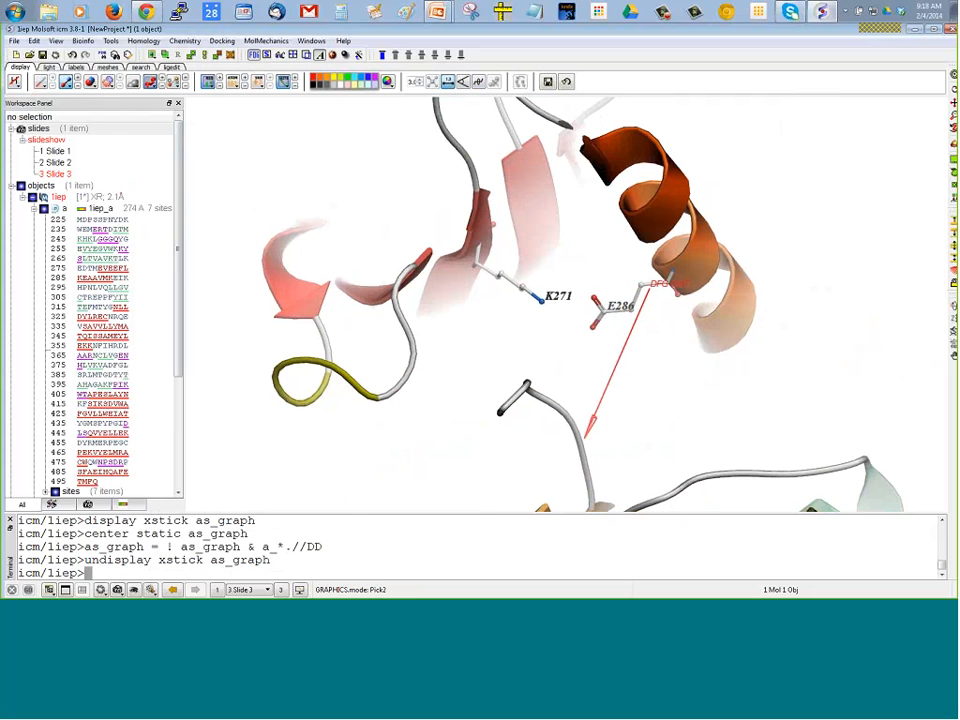
pyautogui.click(538, 302)
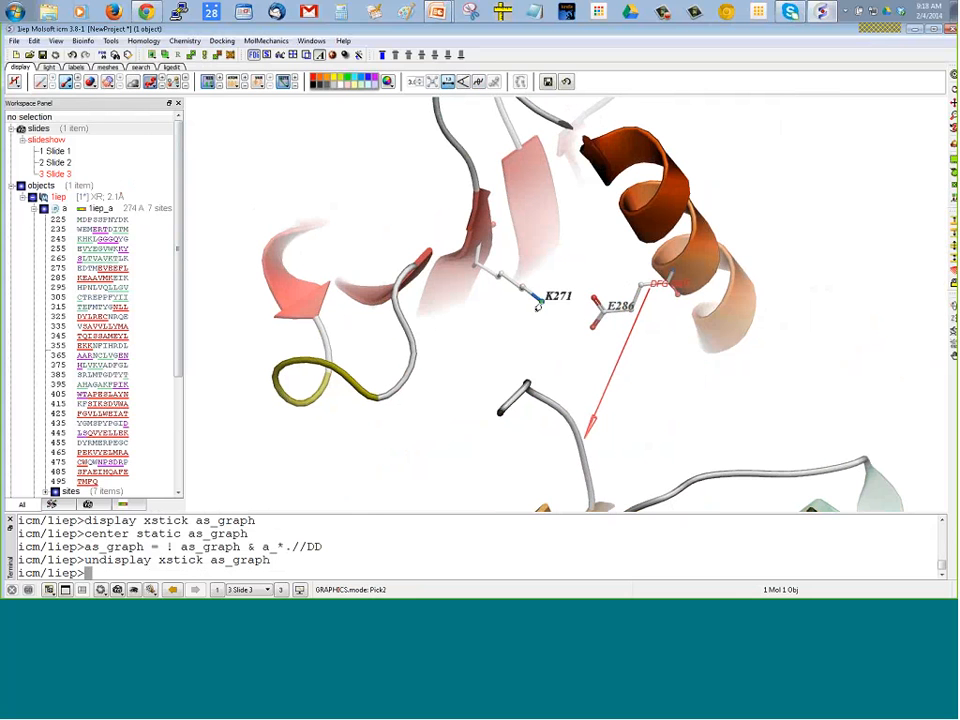
pyautogui.click(593, 303)
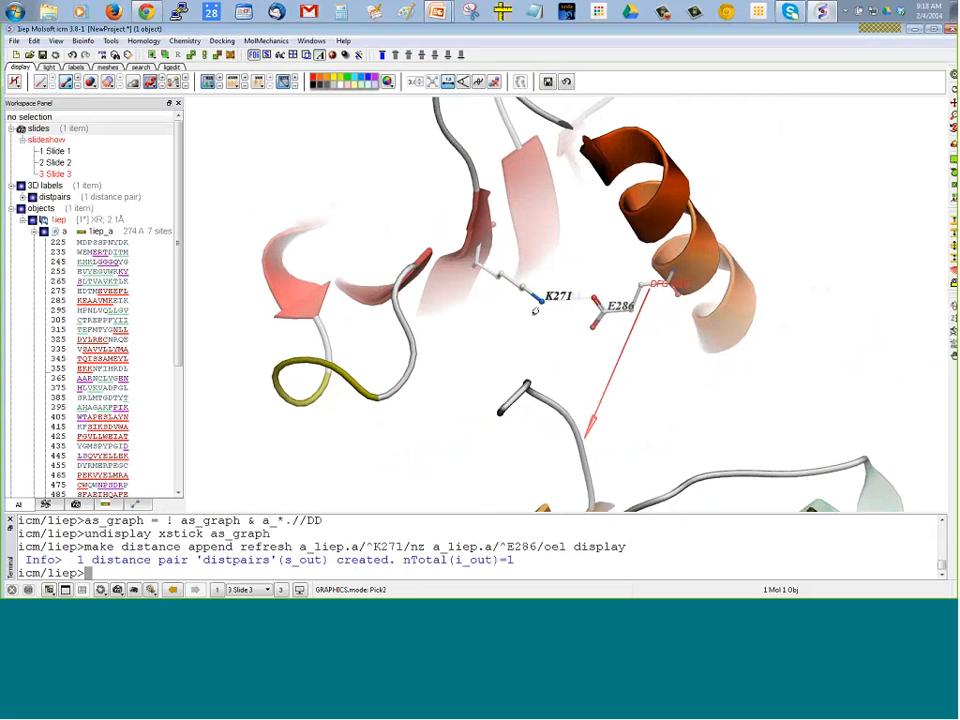
# Format the K271–E286 distance label in black courier at size 40, and save the view as slide 4
pyautogui.moveTo(205, 334); pyautogui.dragTo(224, 296)
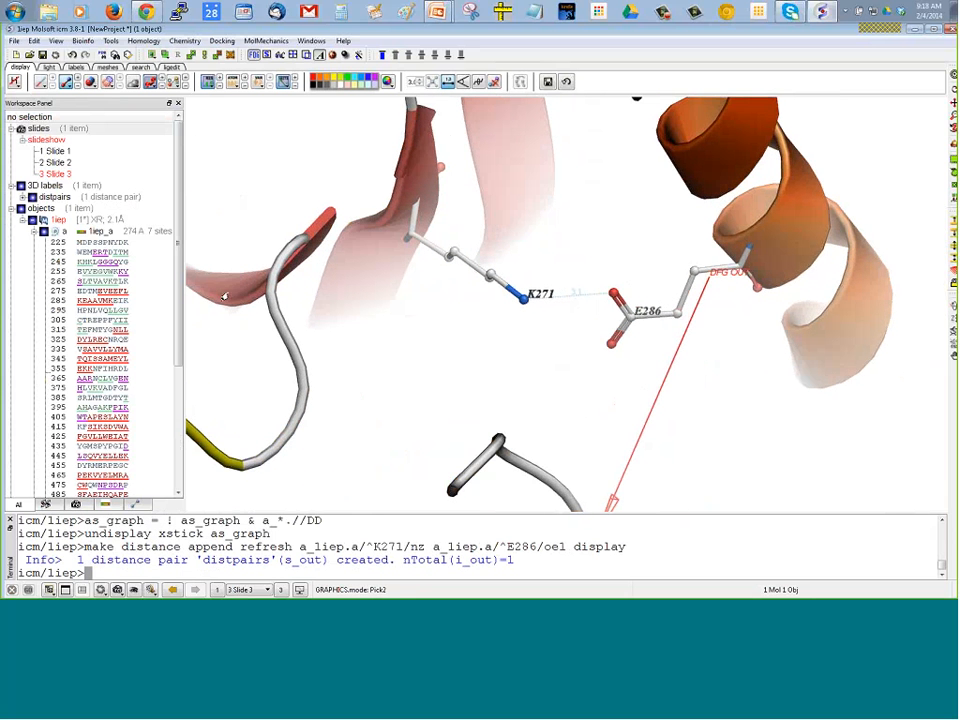
pyautogui.rightClick(571, 297)
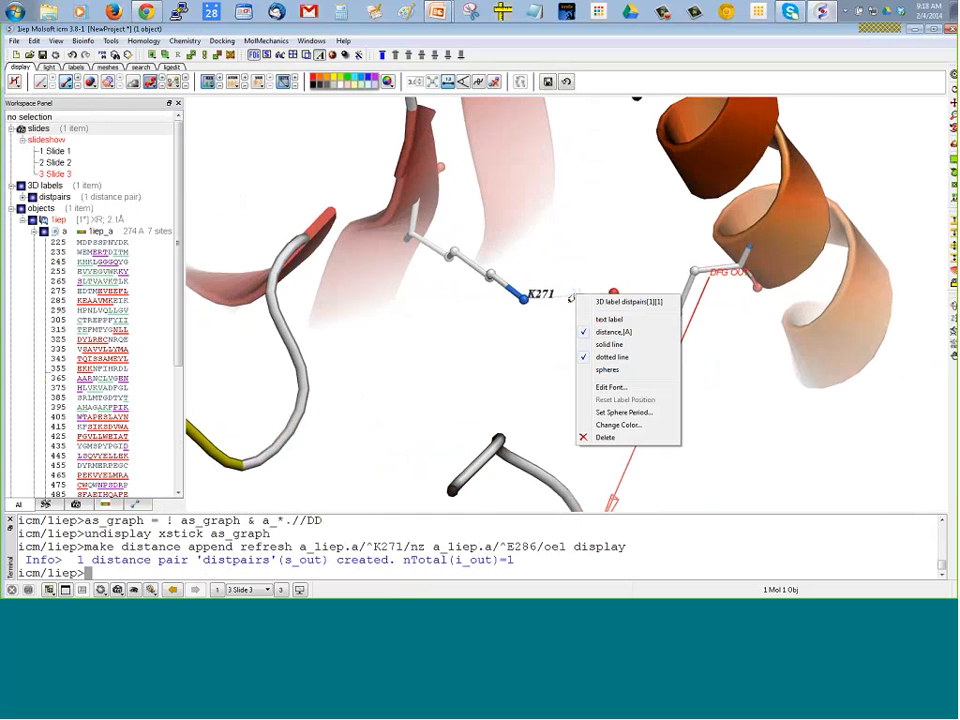
pyautogui.click(608, 387)
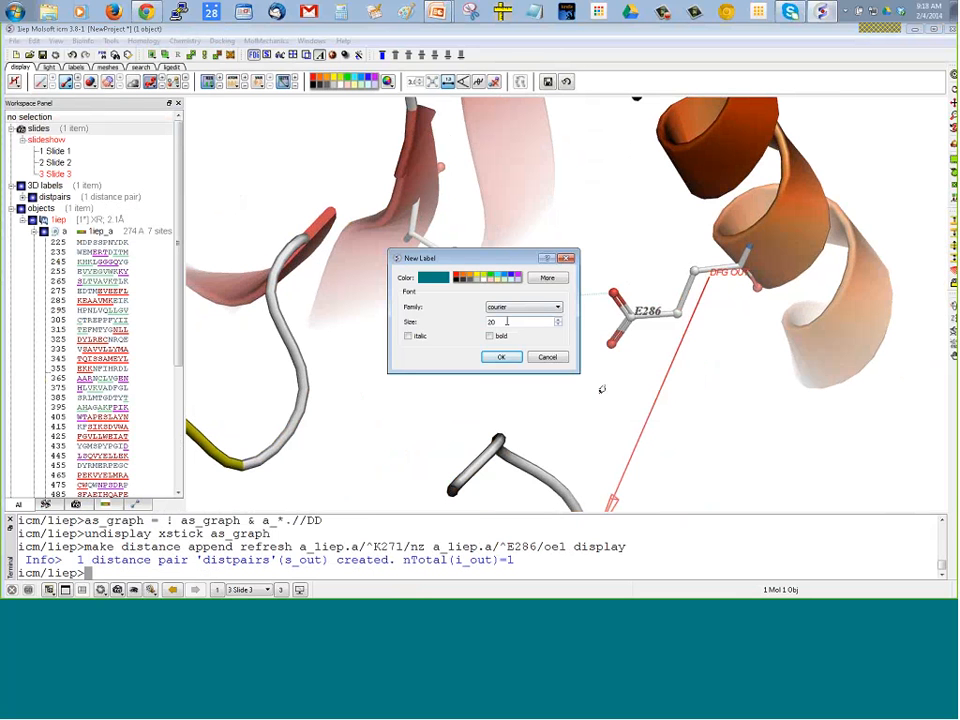
pyautogui.doubleClick(489, 322)
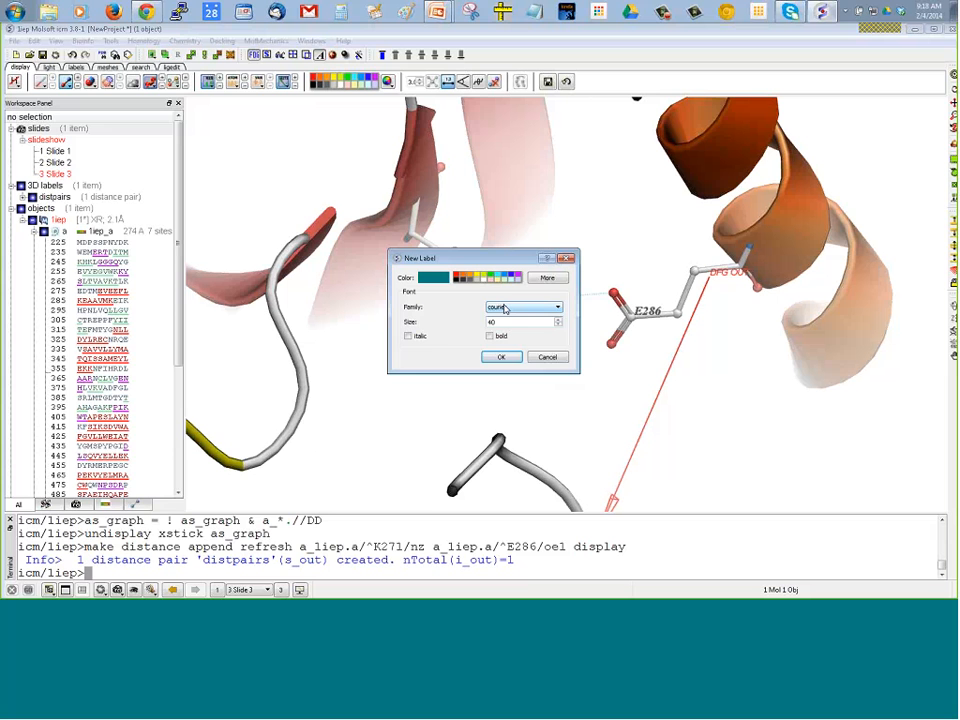
pyautogui.click(456, 274)
pyautogui.click(501, 357)
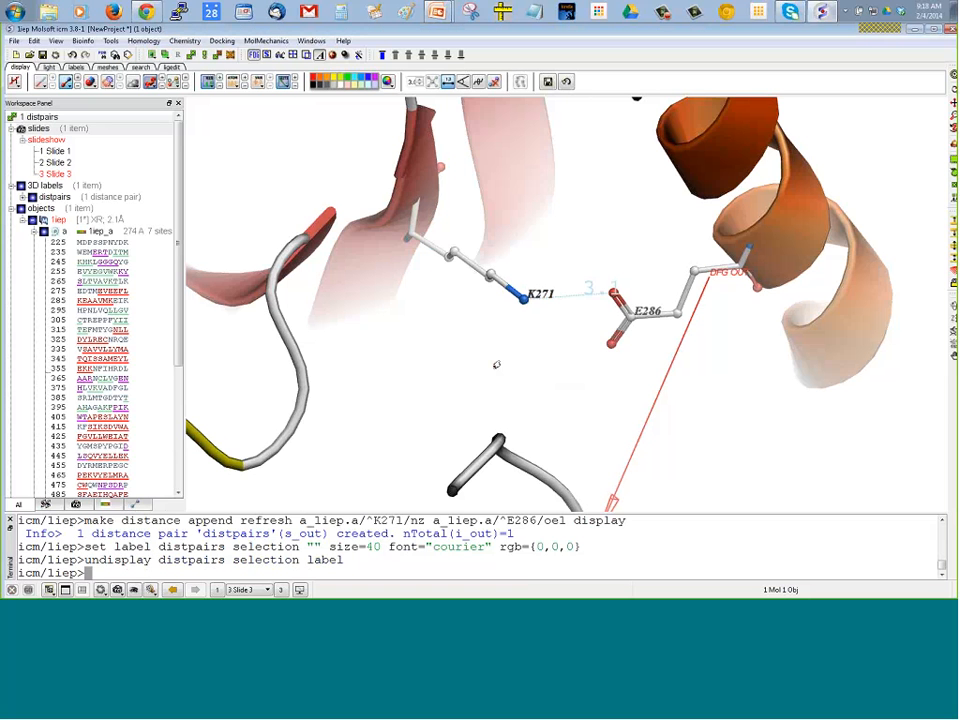
pyautogui.moveTo(578, 330); pyautogui.dragTo(558, 327)
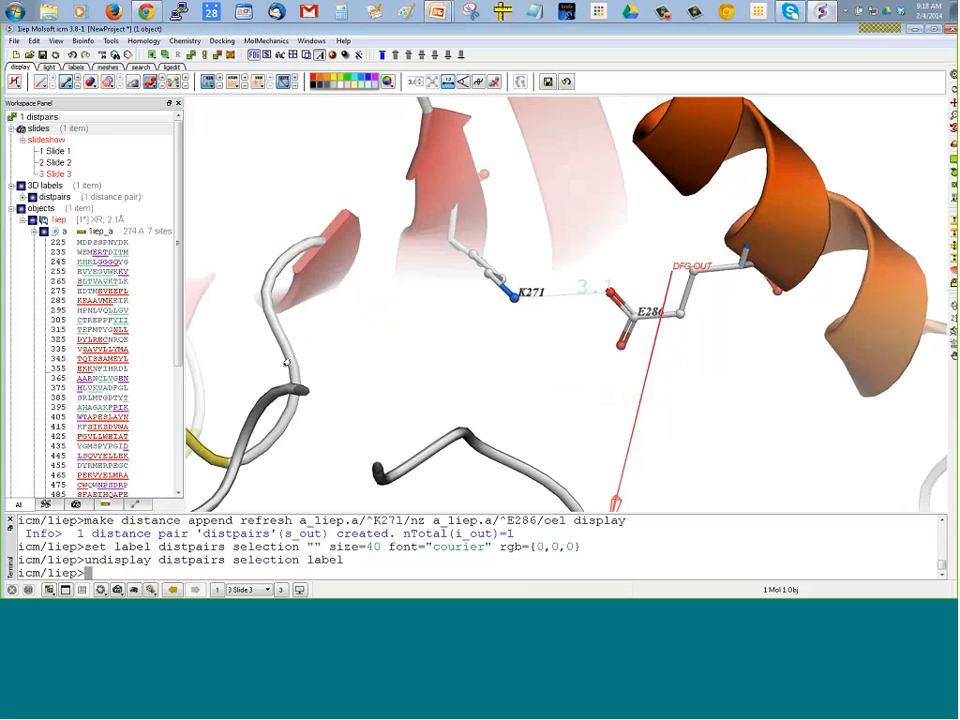
pyautogui.click(117, 590)
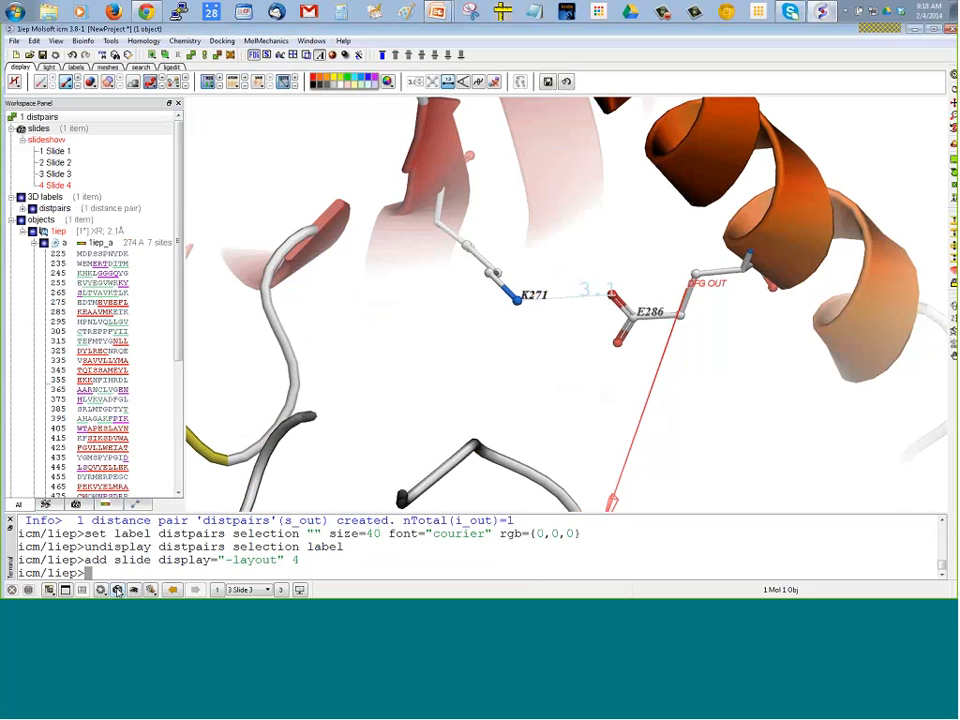
# Review the saved slides by opening slides 1 to 4 individually, stepping back to slide 1 and forward again to slide 4
pyautogui.doubleClick(58, 155)
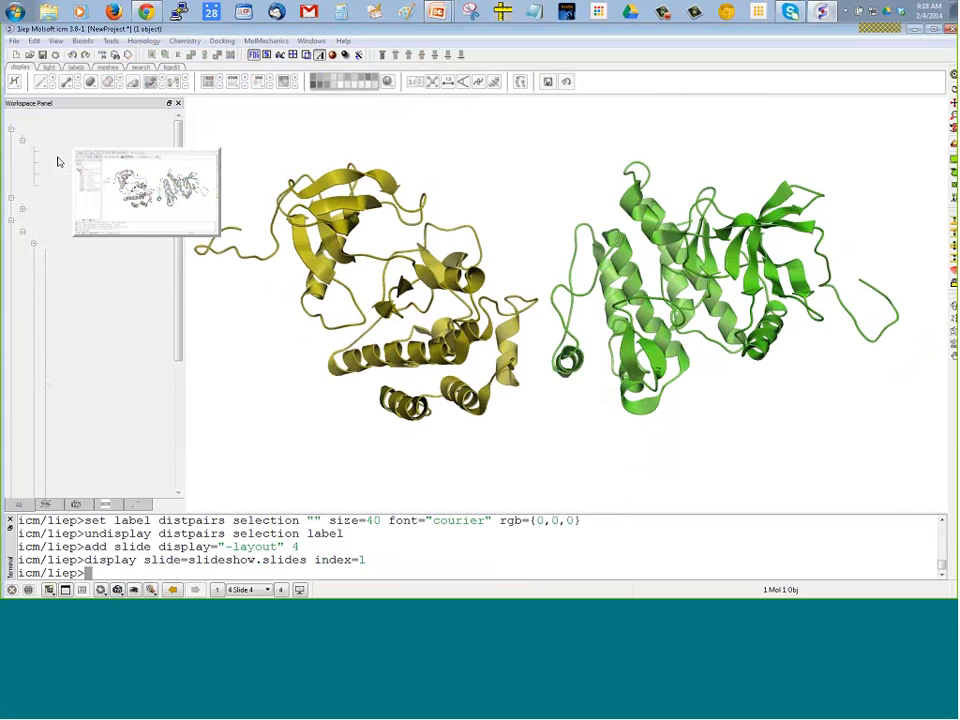
pyautogui.doubleClick(58, 167)
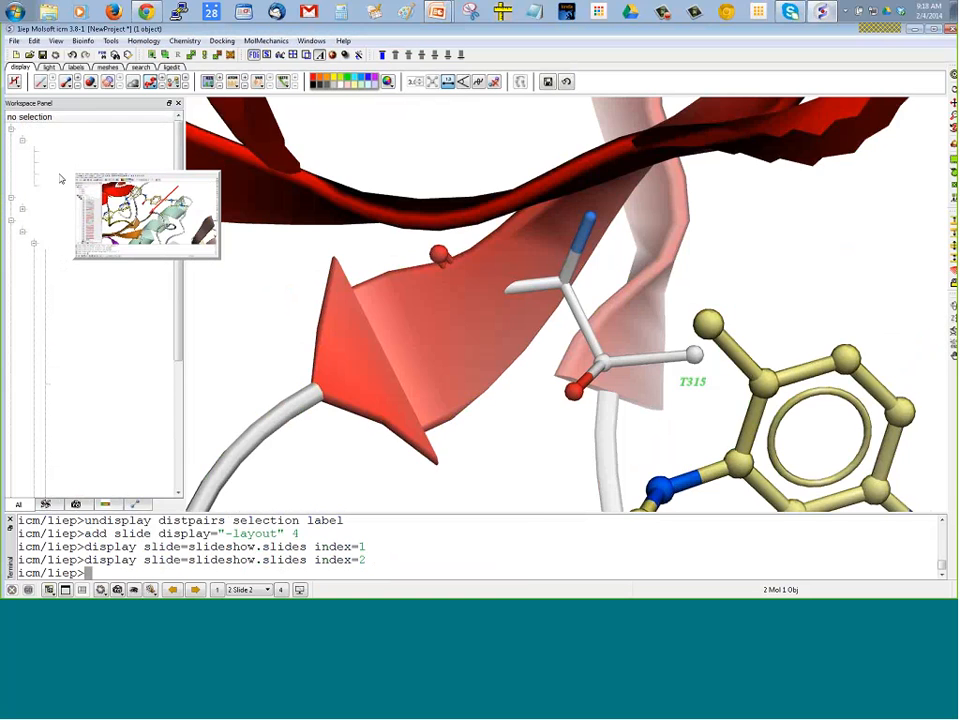
pyautogui.doubleClick(58, 175)
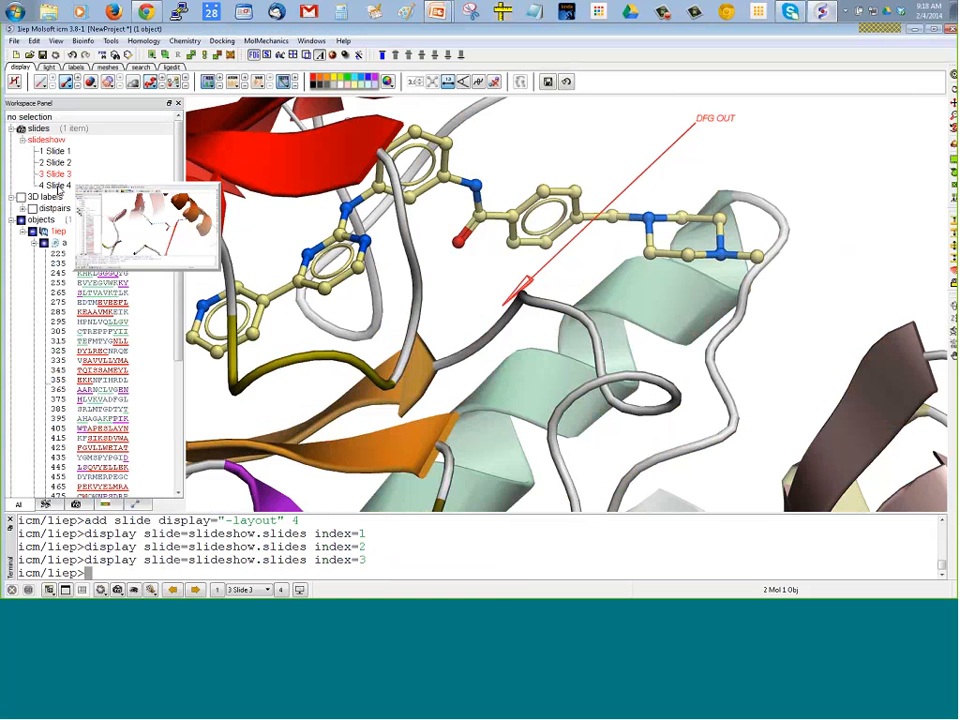
pyautogui.doubleClick(57, 187)
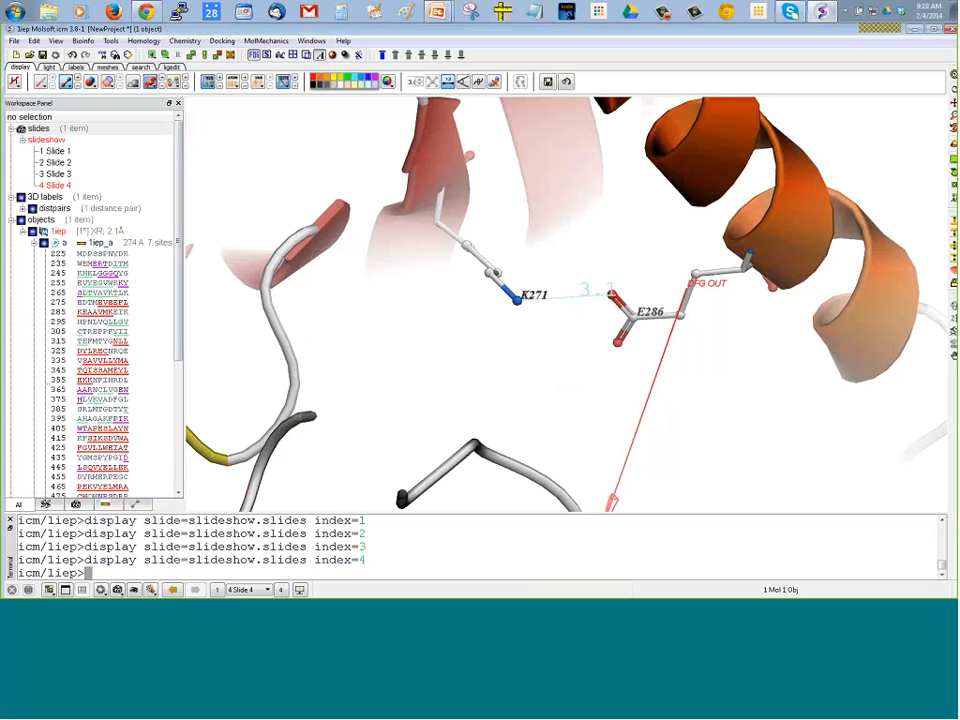
pyautogui.click(174, 590)
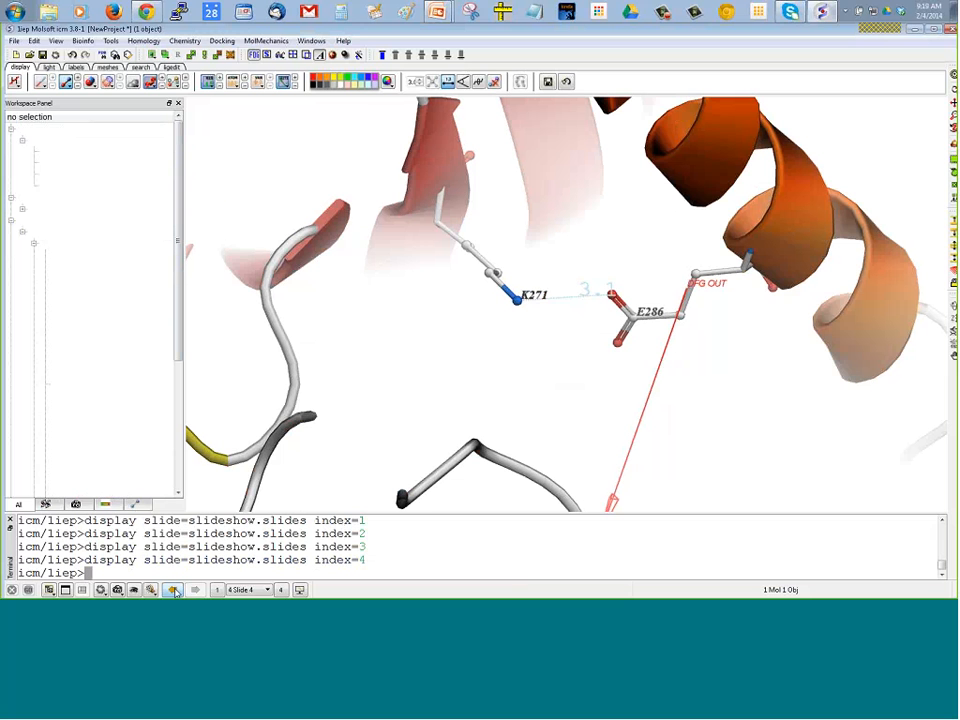
pyautogui.click(174, 590)
pyautogui.click(174, 590)
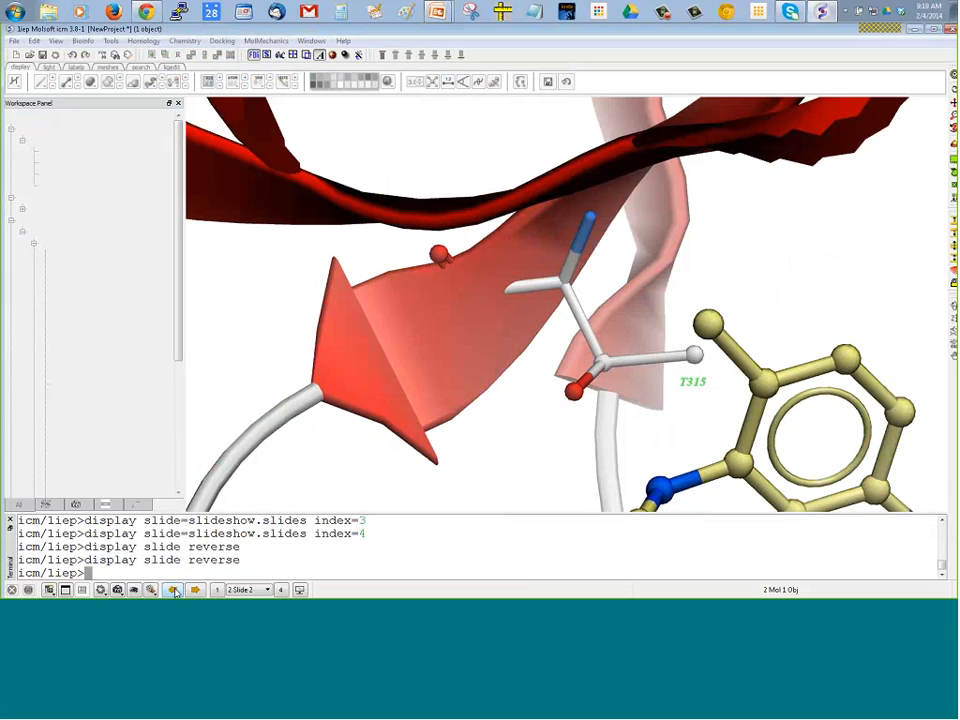
pyautogui.click(174, 590)
pyautogui.click(196, 590)
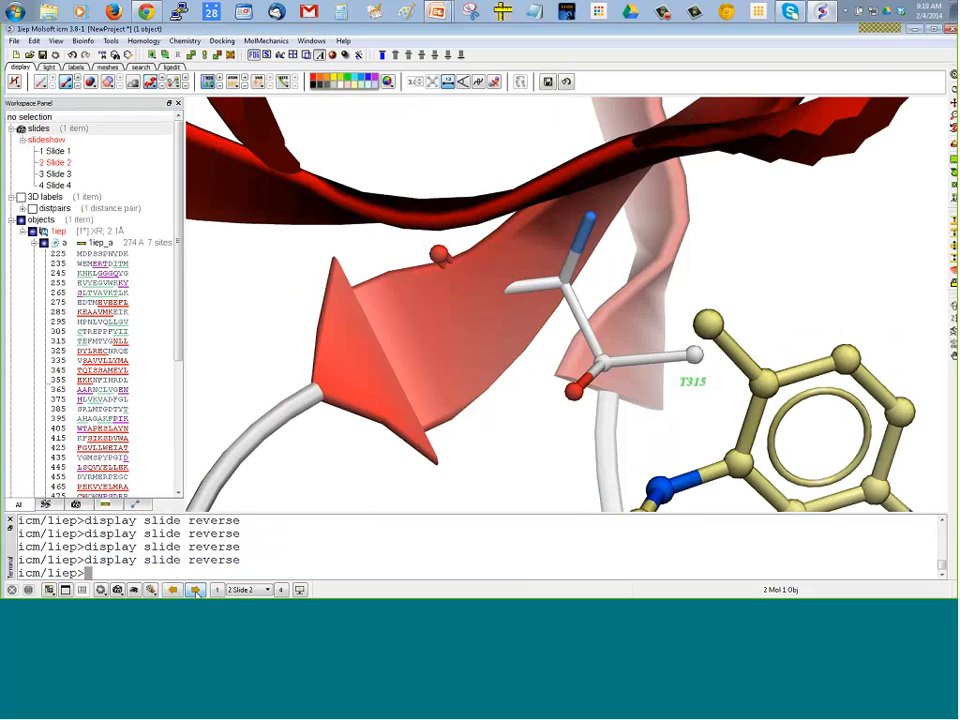
pyautogui.click(196, 590)
pyautogui.click(196, 590)
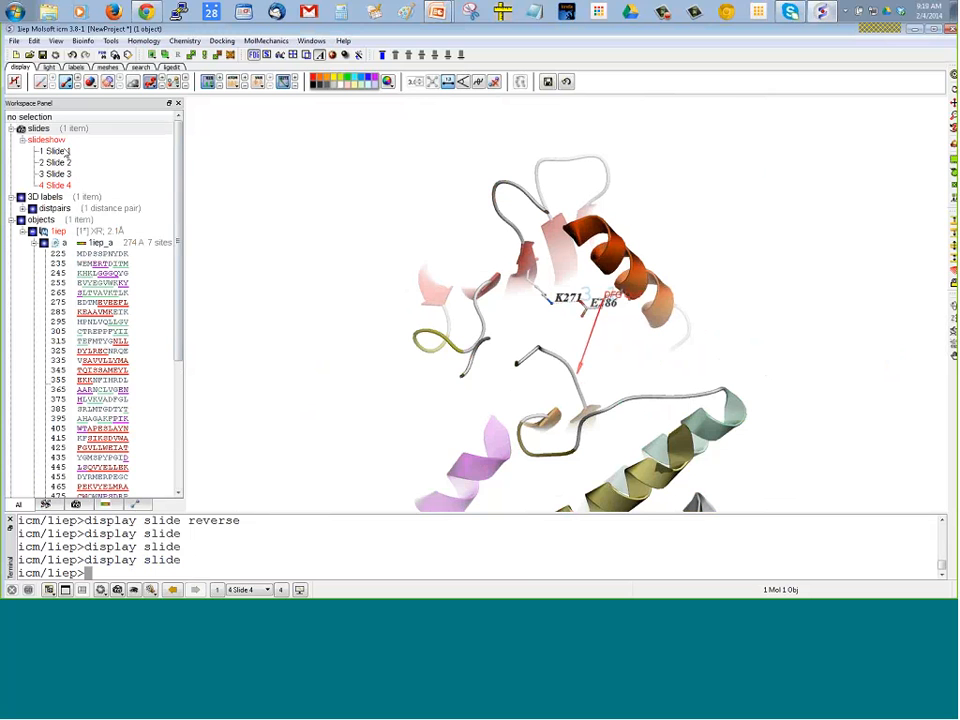
# Center the view on the whole of 1iep chain a, clear the selection and collapse the chain's sequence listing
pyautogui.click(77, 242)
pyautogui.click(953, 75)
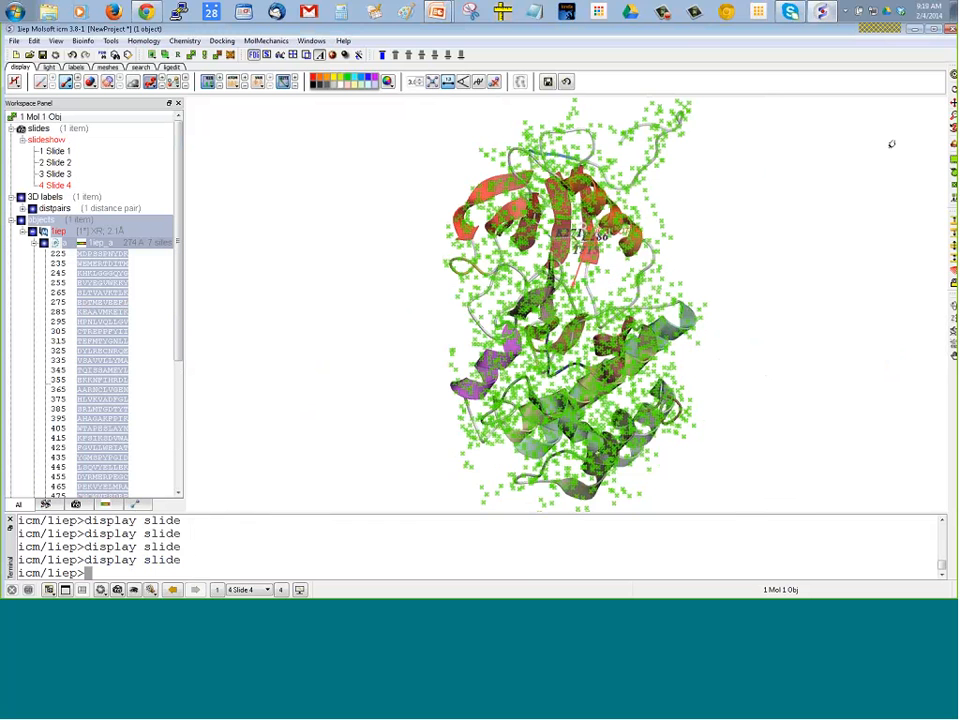
pyautogui.moveTo(797, 182); pyautogui.dragTo(822, 227, button='right')
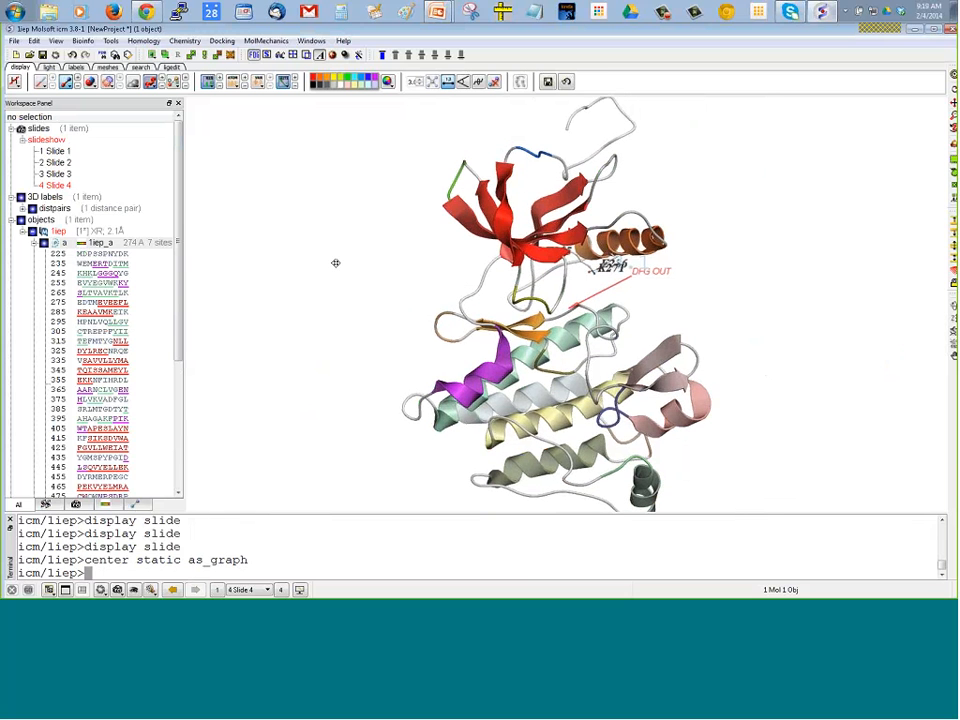
pyautogui.click(34, 244)
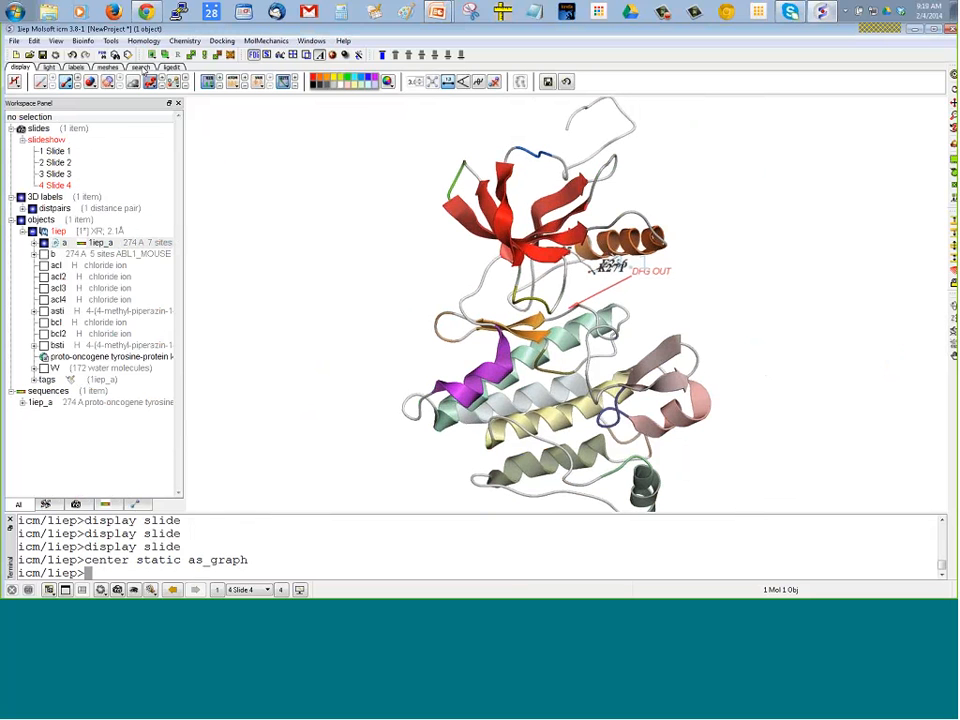
# Find and load PDB structure 1opk
pyautogui.click(141, 68)
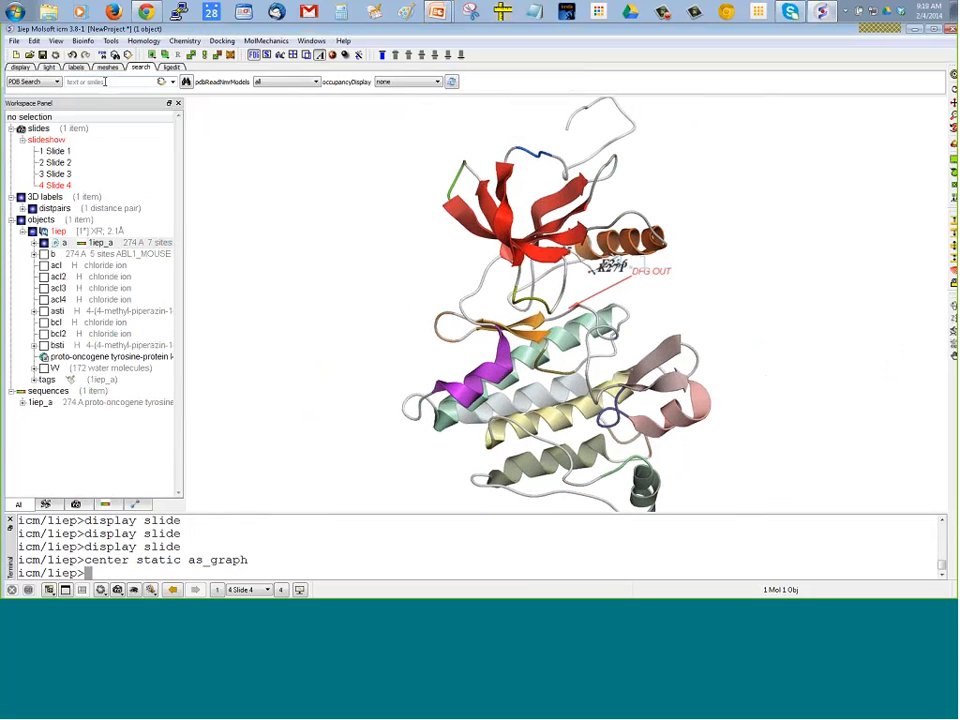
pyautogui.click(90, 82)
pyautogui.write('sop')
pyautogui.write('k')
pyautogui.press('Return')
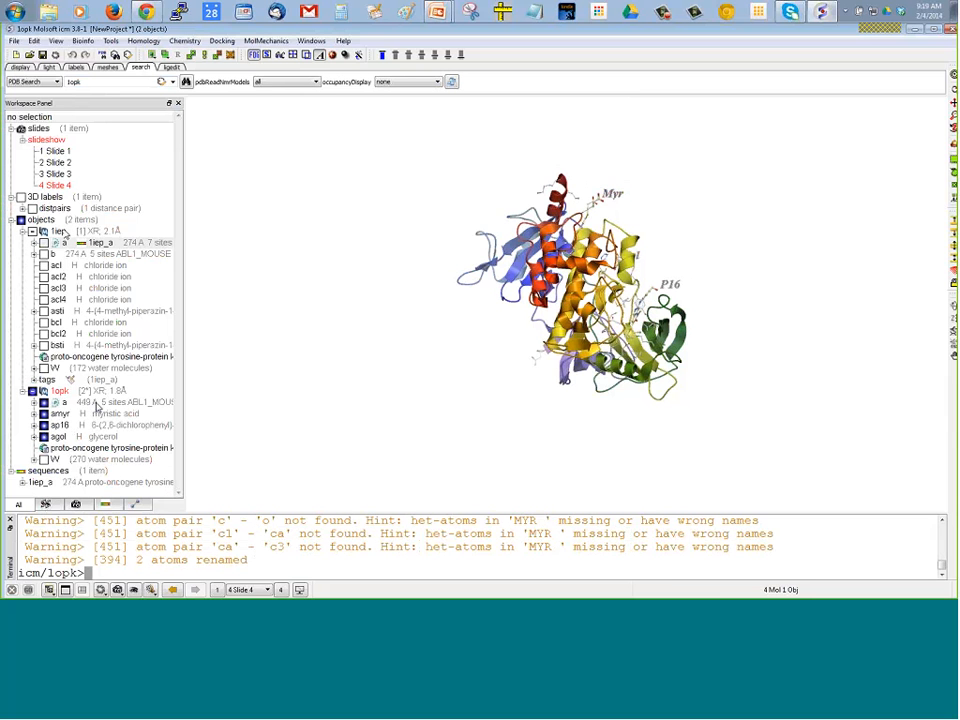
# Display 1iep chain a alongside 1opk and superimpose their a chains, keeping 1iep as the static object
pyautogui.click(44, 243)
pyautogui.moveTo(292, 300); pyautogui.dragTo(244, 292)
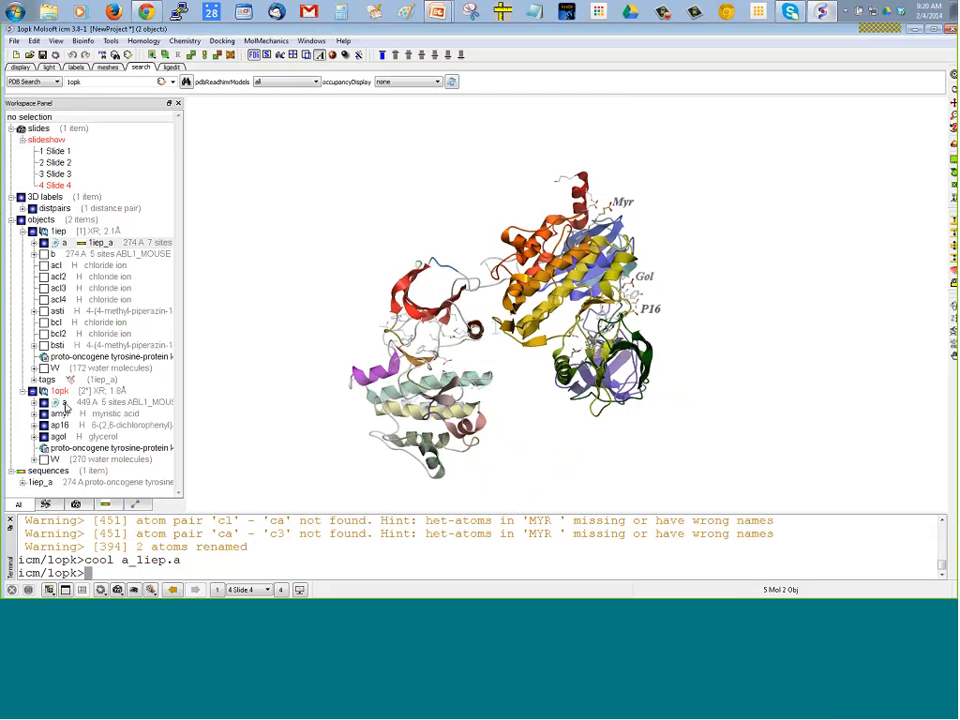
pyautogui.click(121, 392)
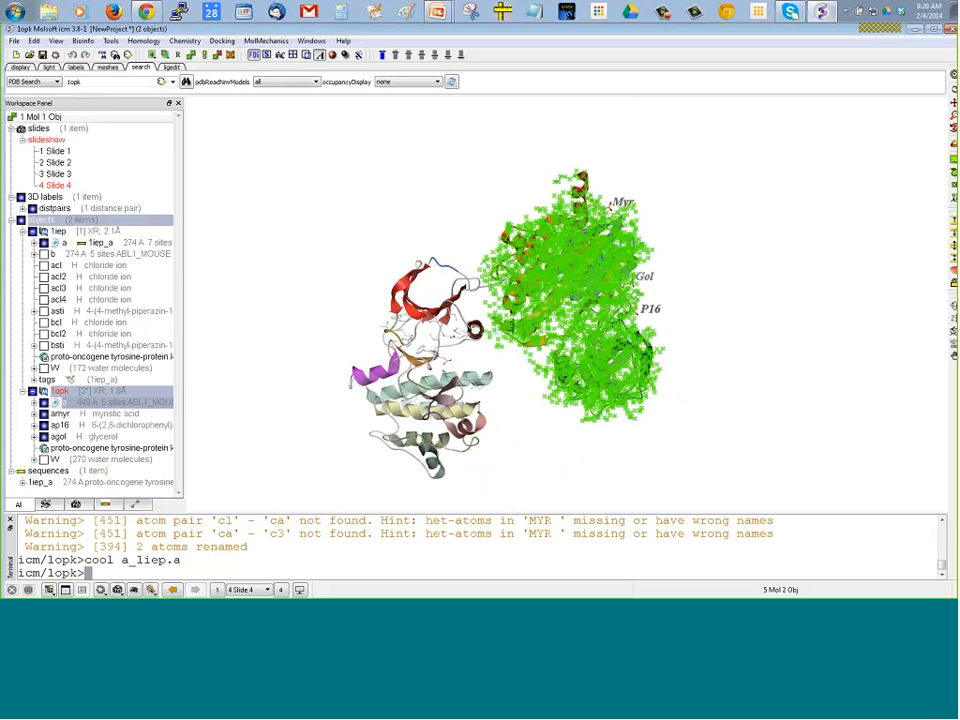
pyautogui.click(68, 247)
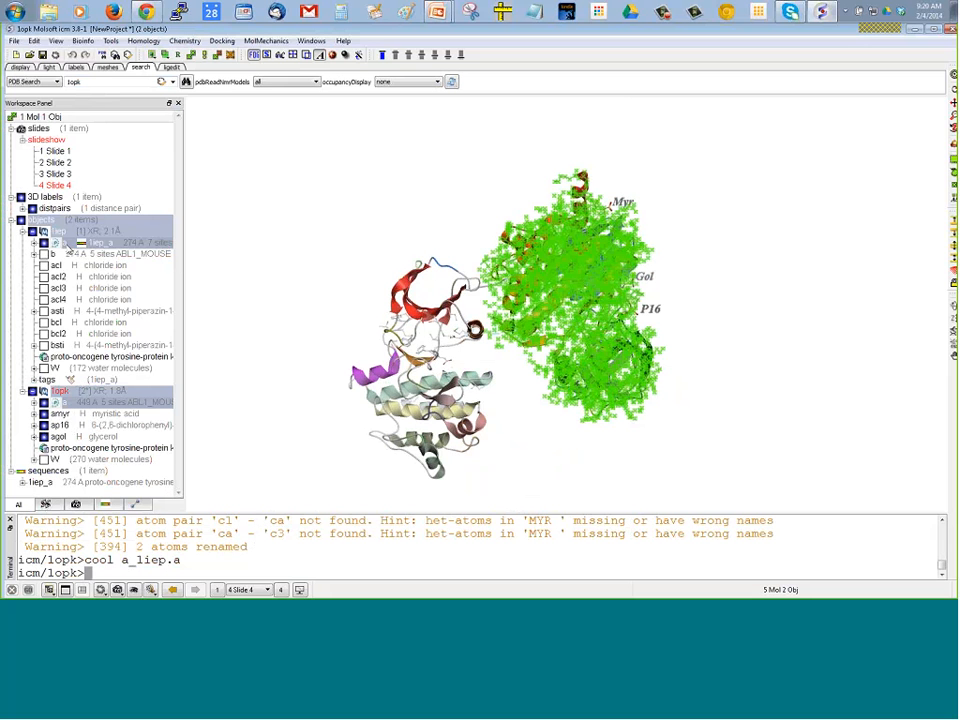
pyautogui.click(22, 67)
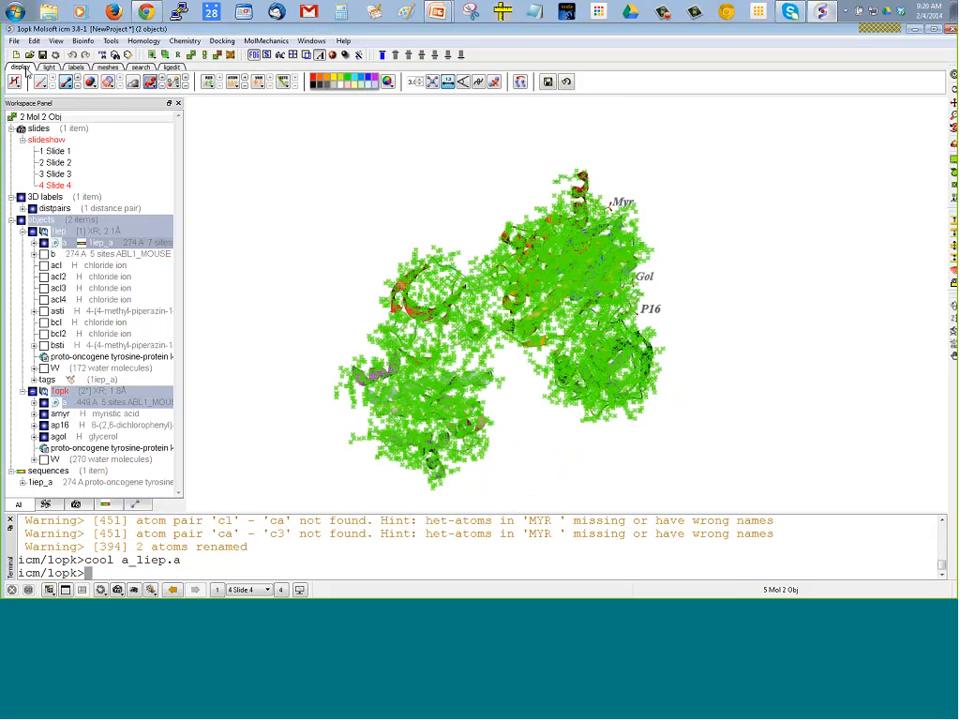
pyautogui.click(520, 84)
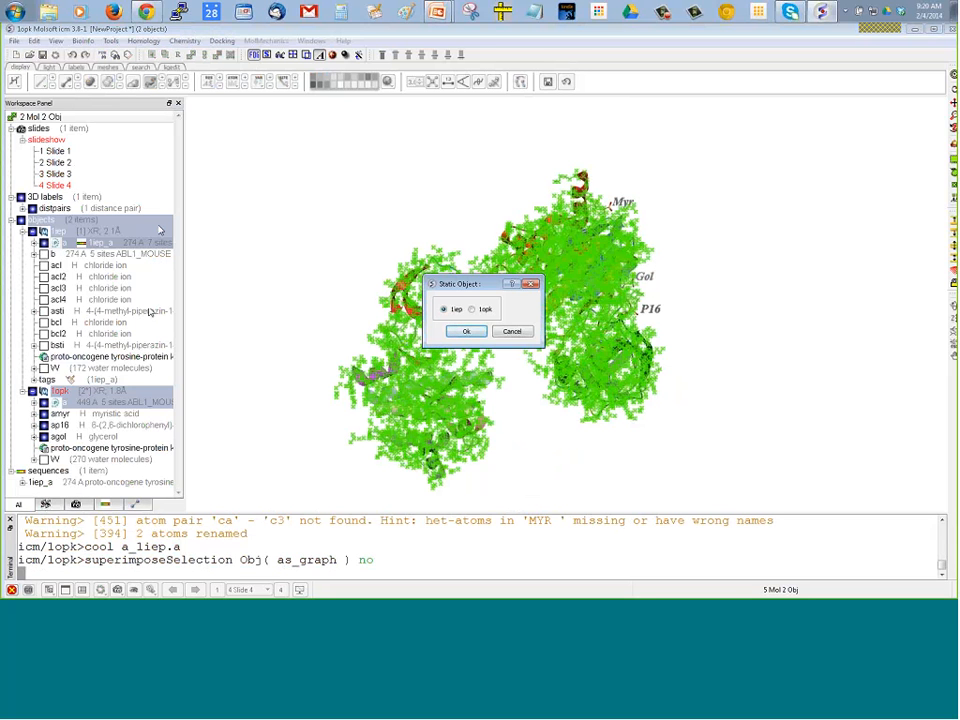
pyautogui.click(467, 333)
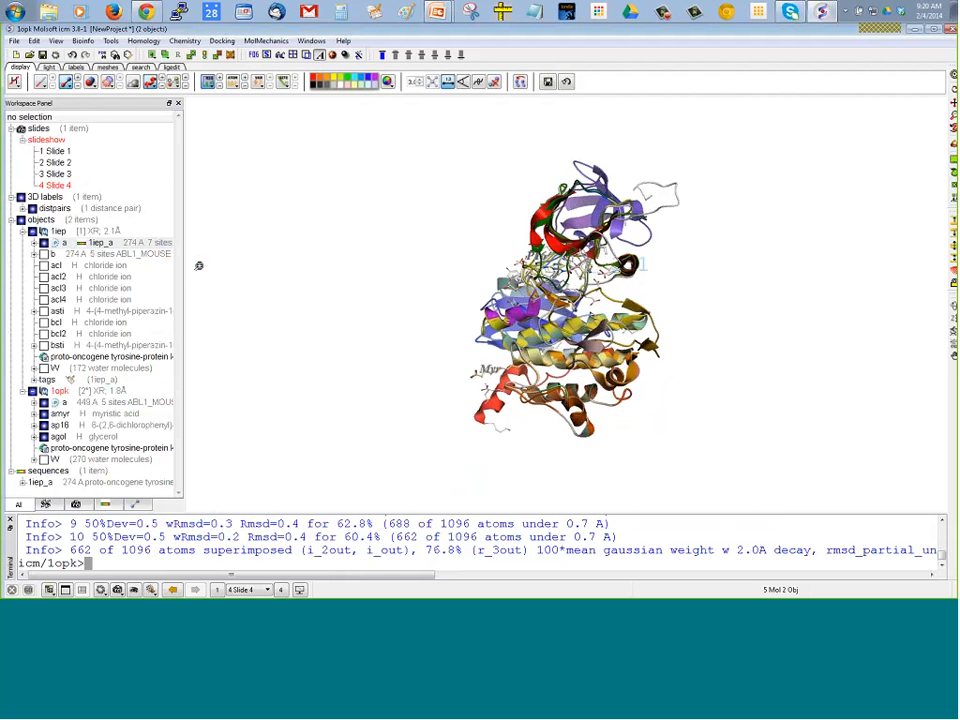
# Select residues 83 to 202 in the 1opk chain a sequence and hide their ribbon
pyautogui.moveTo(201, 258)
pyautogui.mouseDown()
pyautogui.moveTo(201, 270)
pyautogui.moveTo(201, 248)
pyautogui.mouseUp()
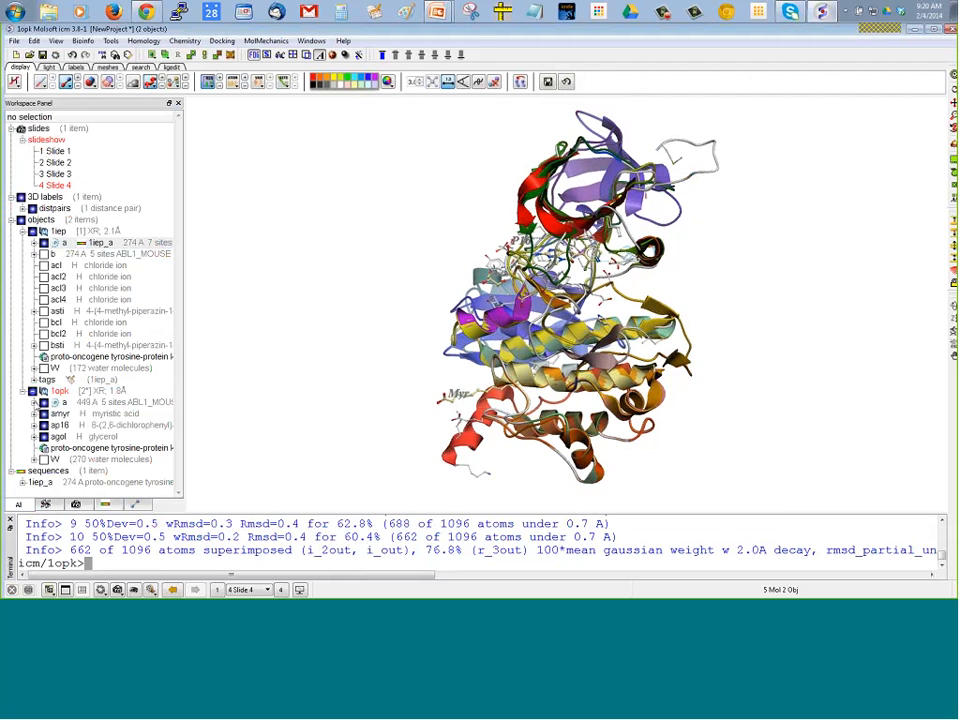
pyautogui.click(35, 403)
pyautogui.moveTo(79, 413); pyautogui.dragTo(126, 488)
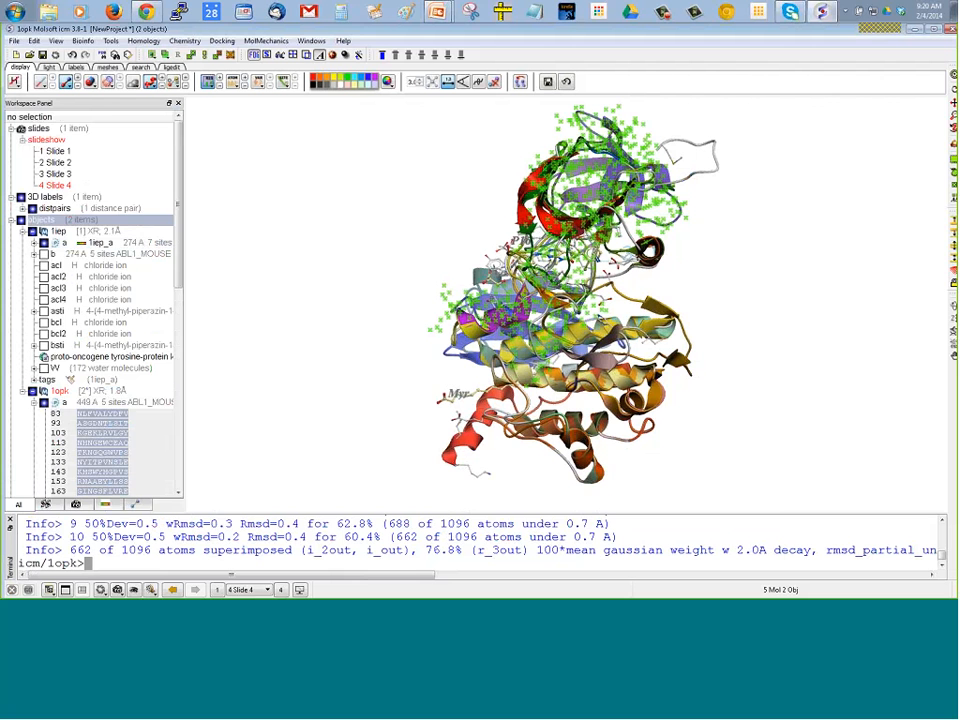
pyautogui.moveTo(180, 285); pyautogui.dragTo(180, 338)
pyautogui.click(77, 300)
pyautogui.moveTo(77, 300); pyautogui.dragTo(129, 412)
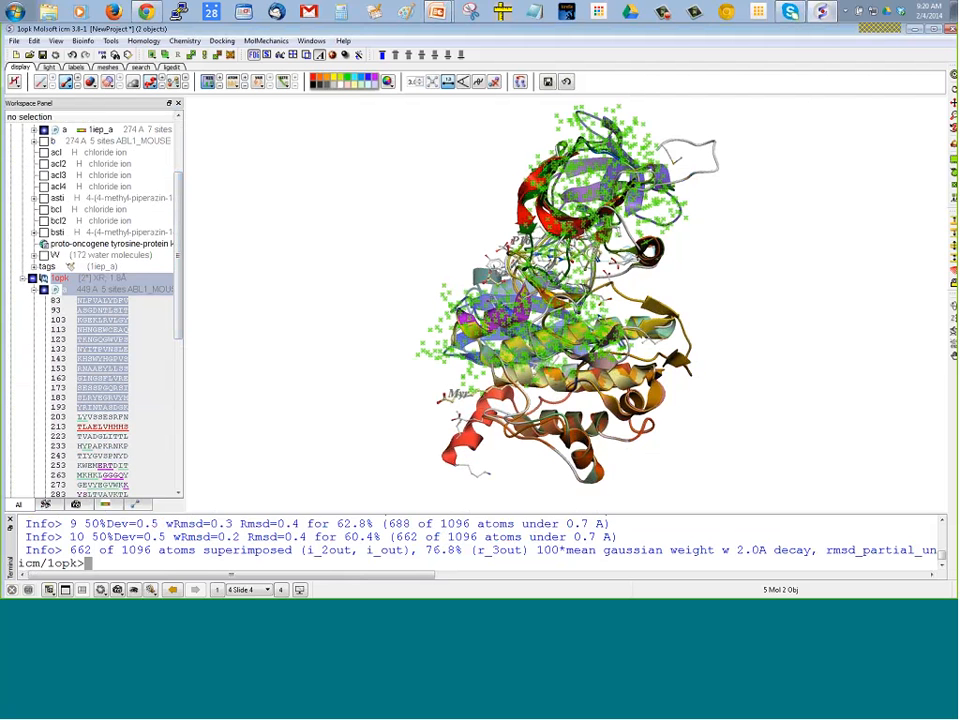
pyautogui.click(149, 82)
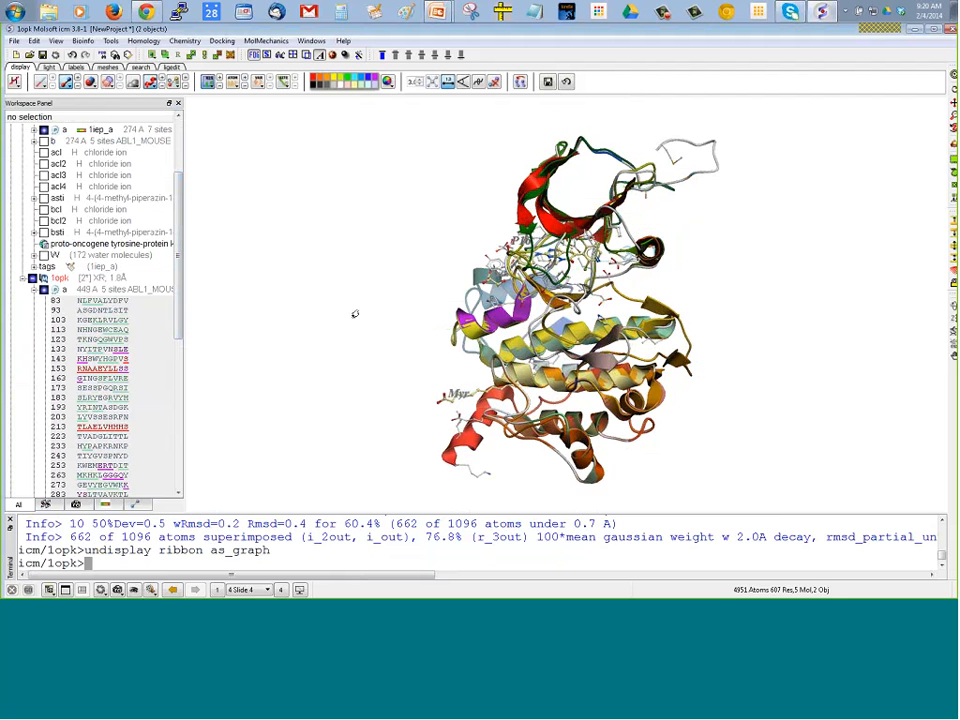
# Select residues 203 to 262 in the 1opk chain a sequence and hide their ribbon
pyautogui.moveTo(356, 315); pyautogui.dragTo(420, 333)
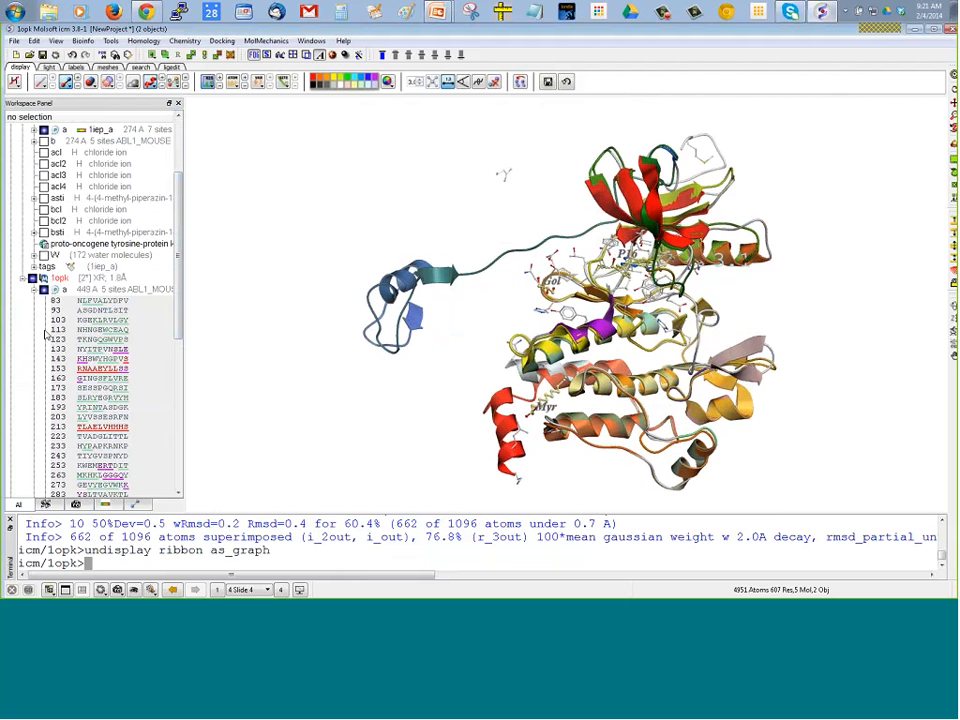
pyautogui.moveTo(321, 247); pyautogui.dragTo(508, 396)
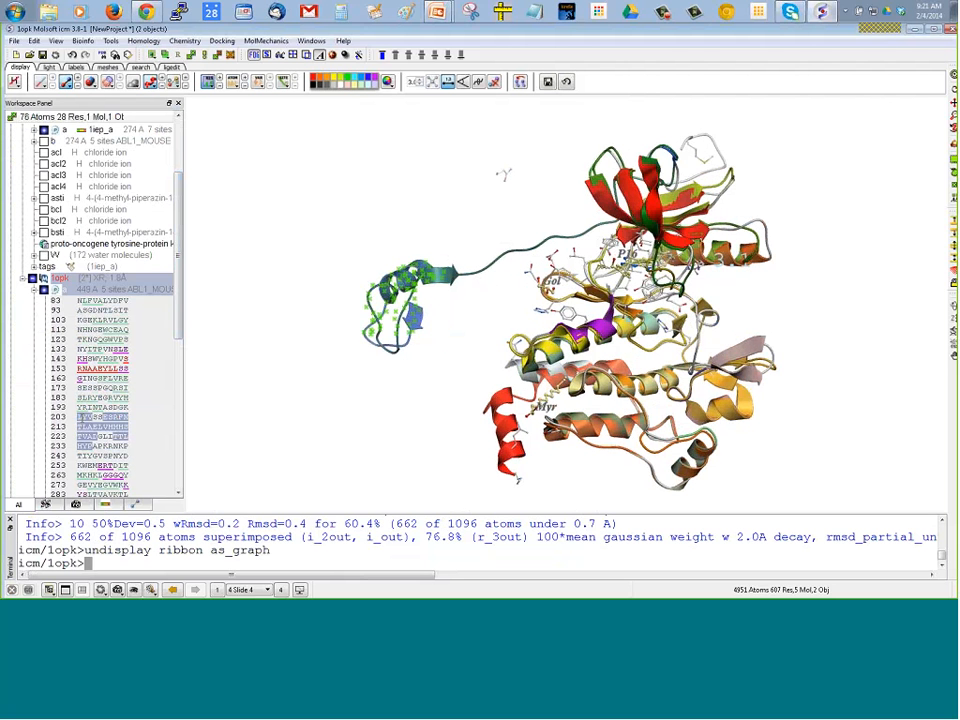
pyautogui.click(80, 427)
pyautogui.moveTo(80, 427); pyautogui.dragTo(125, 466)
pyautogui.click(149, 84)
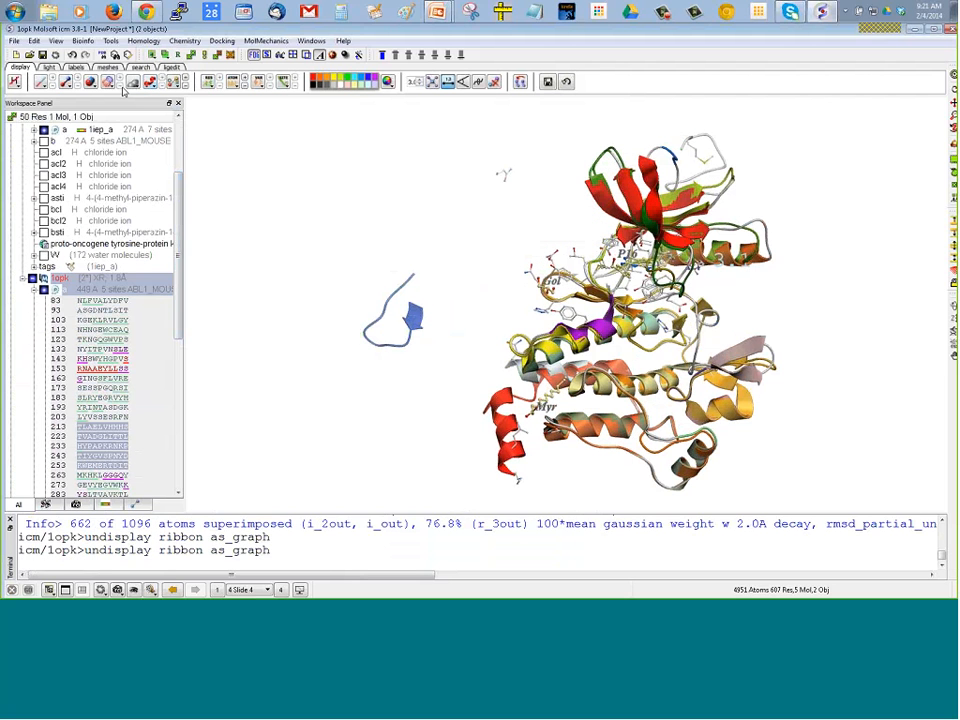
pyautogui.click(63, 84)
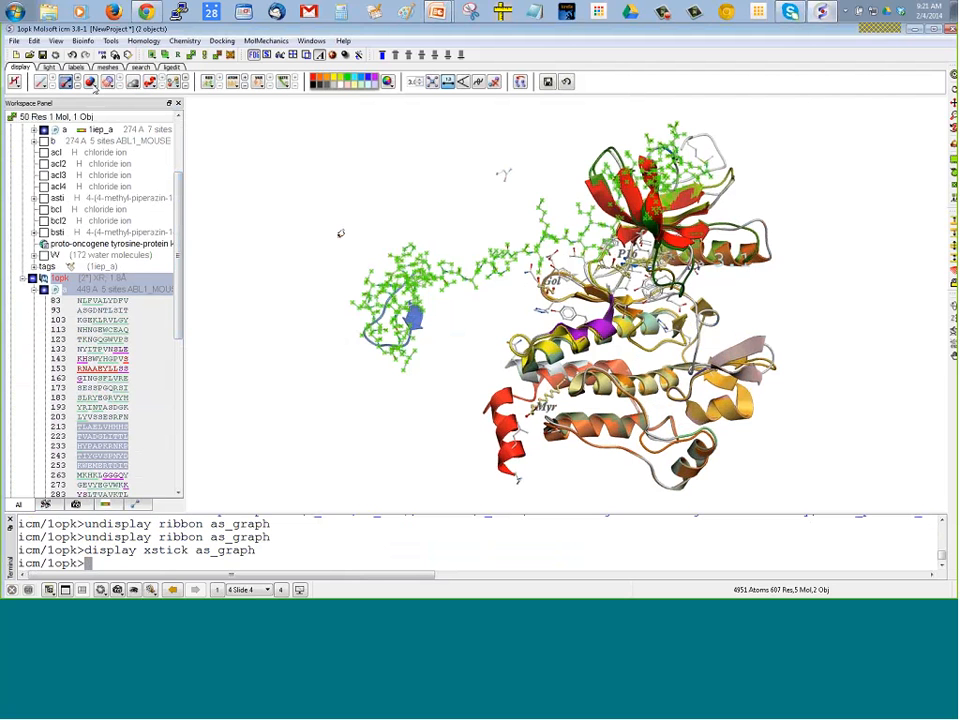
pyautogui.click(68, 88)
pyautogui.click(102, 416)
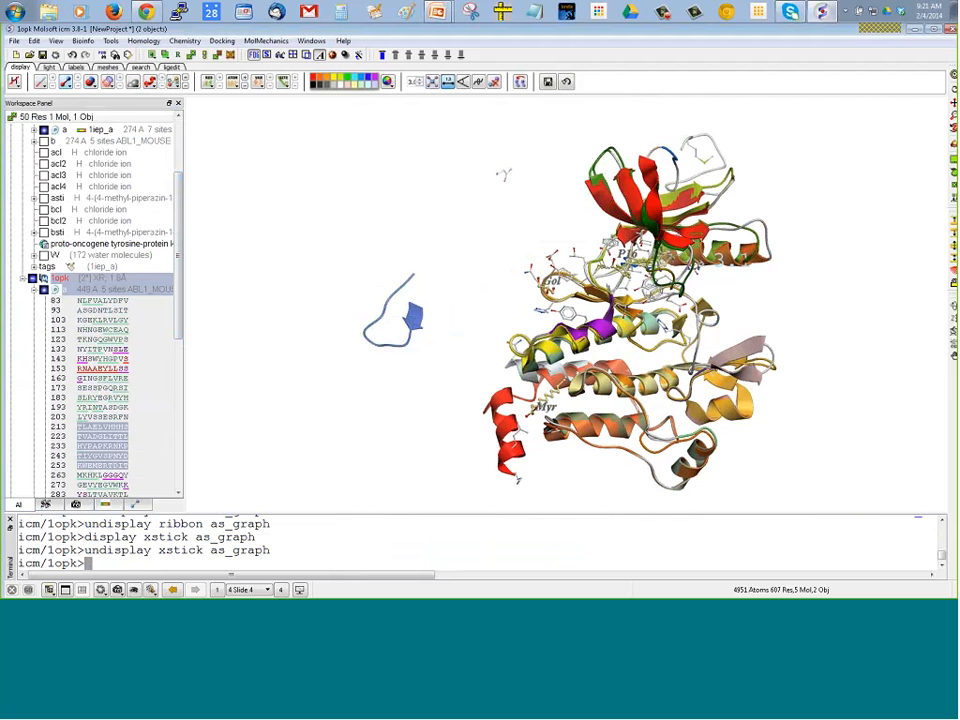
pyautogui.click(149, 84)
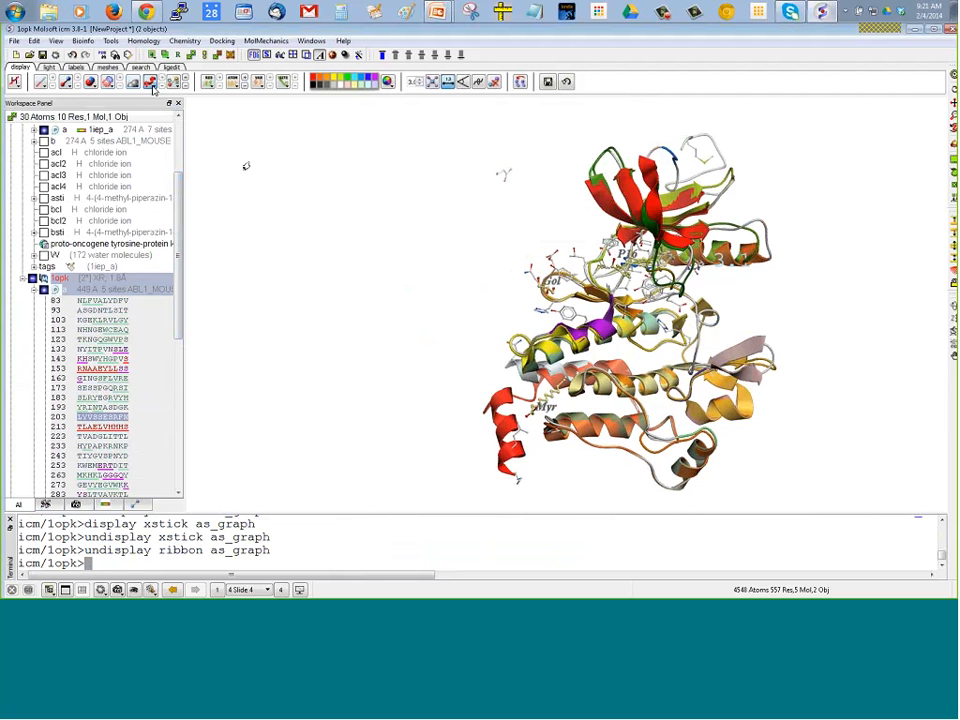
# Select the stray residue left floating away from the superimposed kinase domains and hide its sticks
pyautogui.moveTo(430, 190); pyautogui.dragTo(397, 190, button='middle')
pyautogui.moveTo(431, 155); pyautogui.dragTo(496, 192)
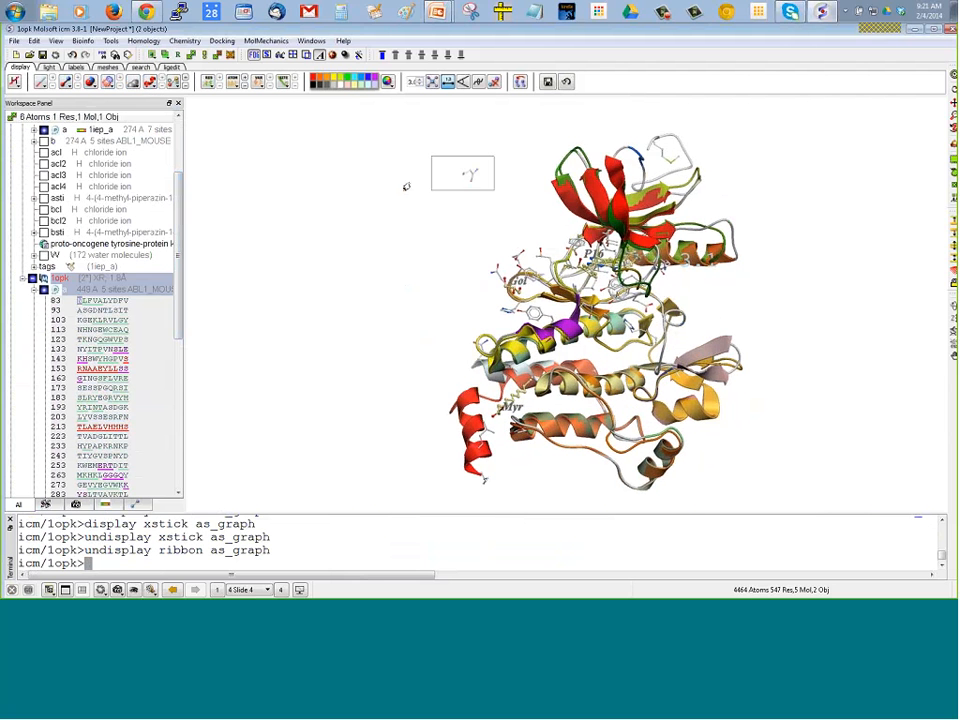
pyautogui.click(65, 84)
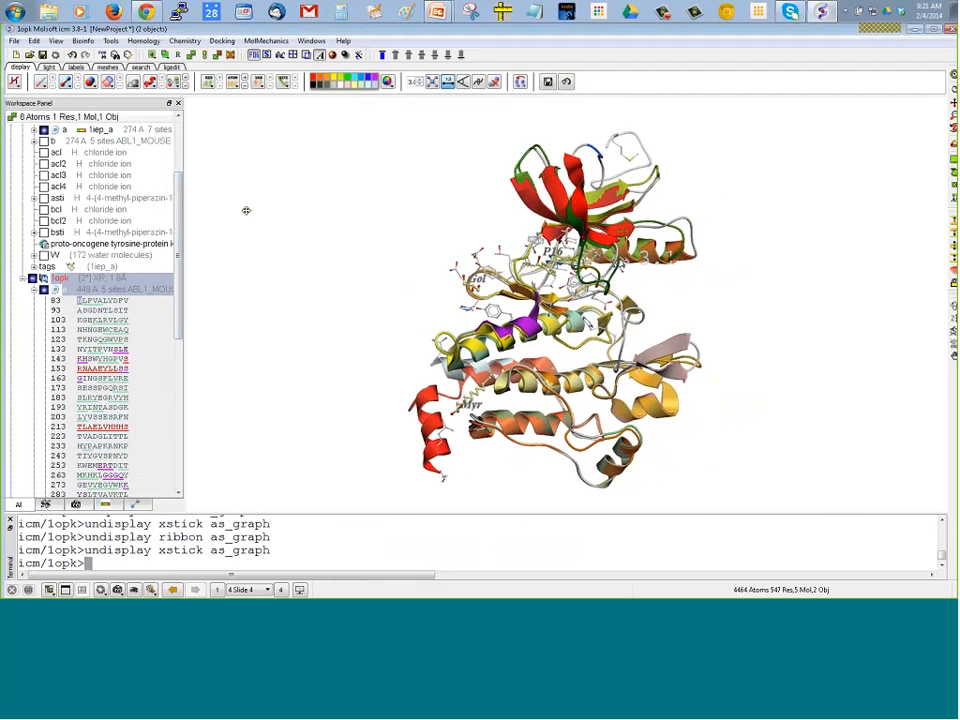
pyautogui.moveTo(265, 254); pyautogui.dragTo(306, 262)
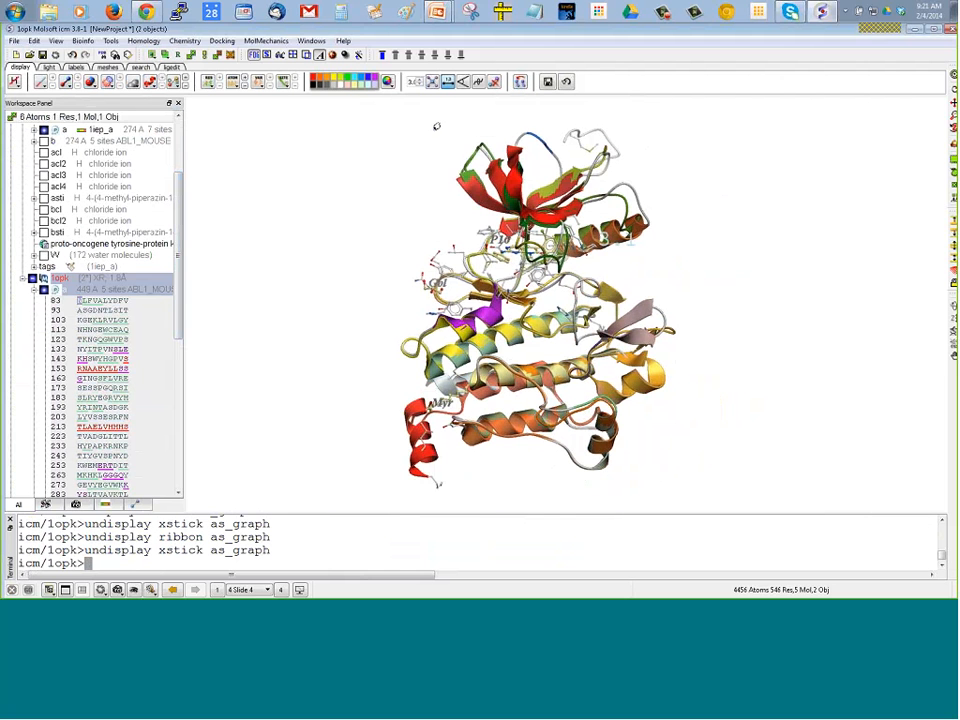
# Select the residues around the P16 ligand binding site and superimpose the two structures on them, keeping 1iep as the static object
pyautogui.moveTo(442, 112); pyautogui.dragTo(671, 274)
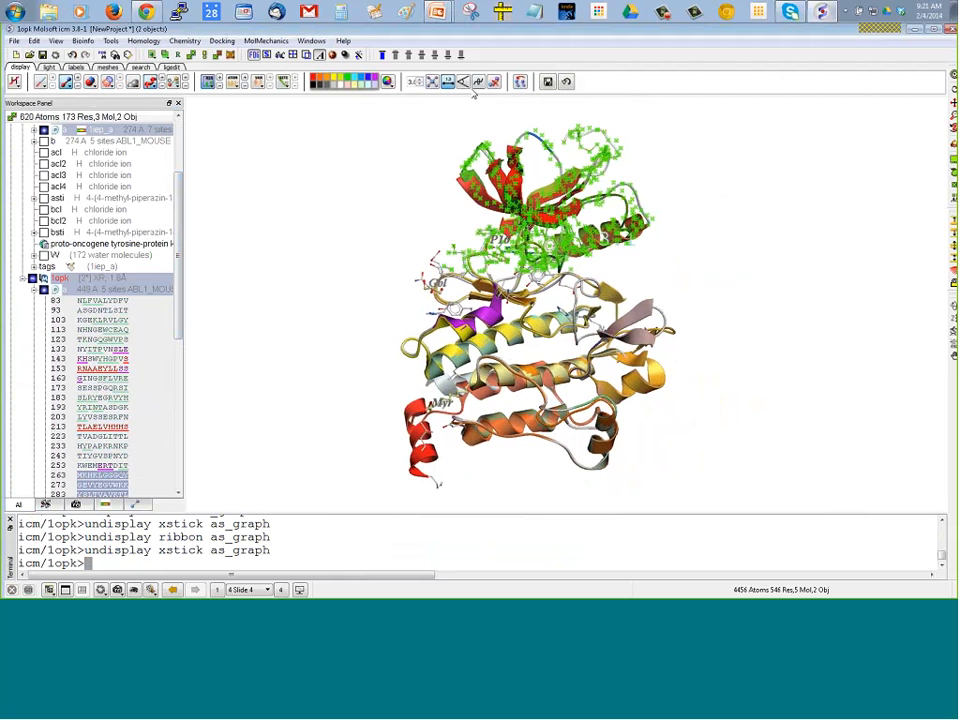
pyautogui.click(416, 185)
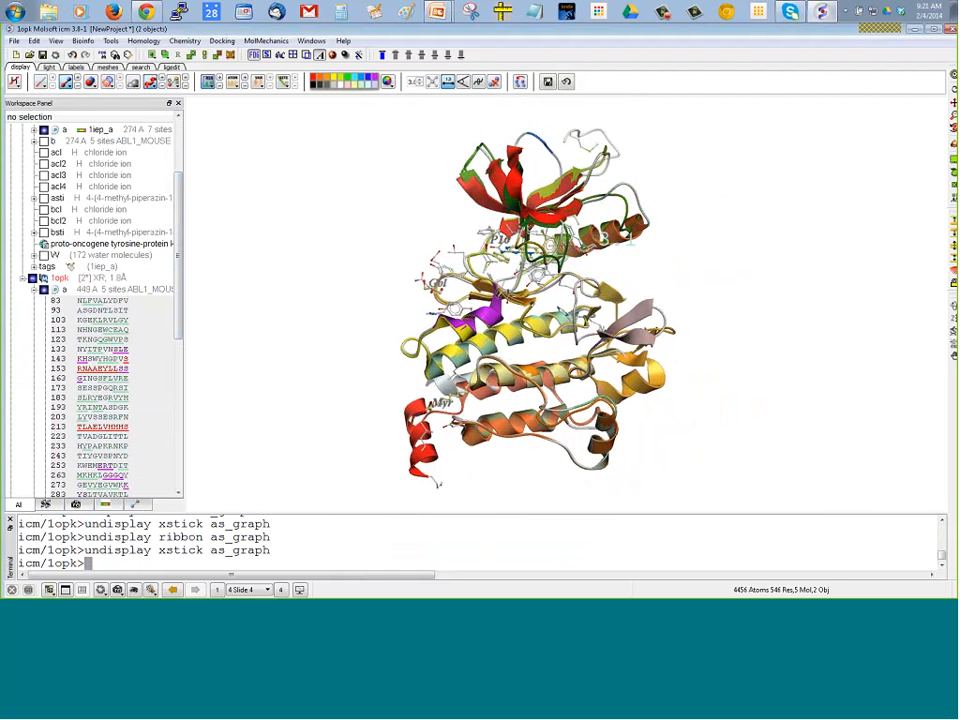
pyautogui.moveTo(469, 221); pyautogui.dragTo(575, 314)
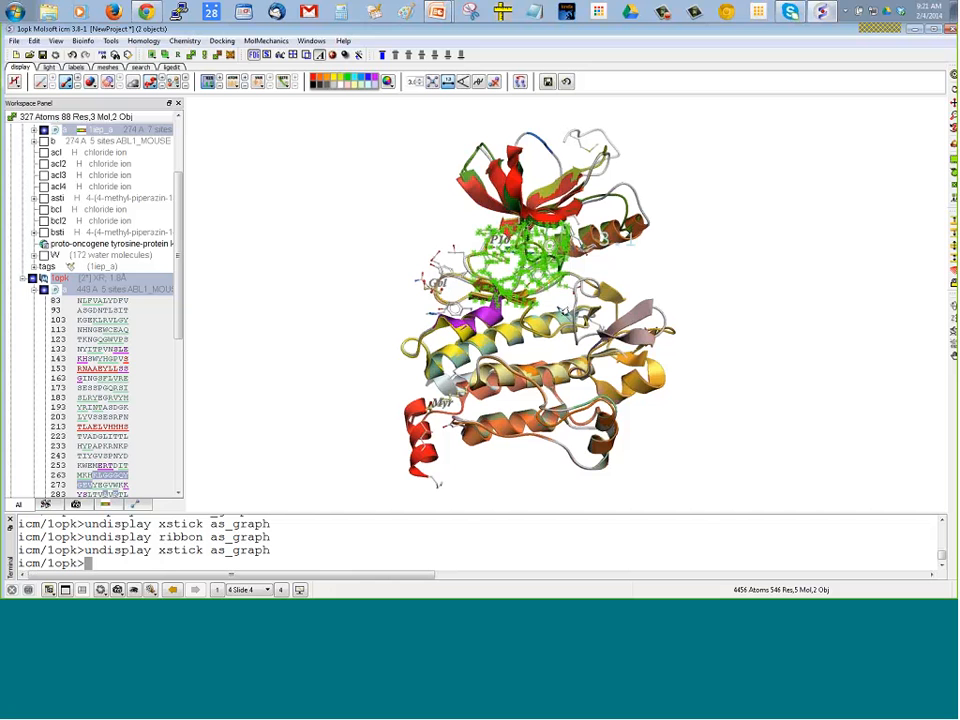
pyautogui.click(517, 84)
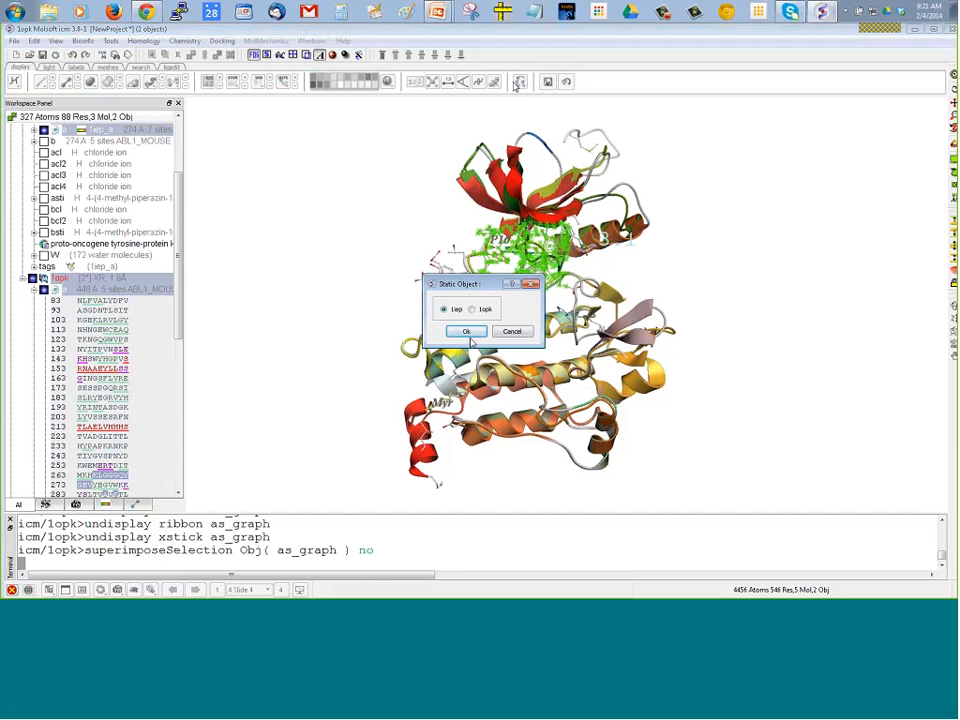
pyautogui.click(454, 328)
pyautogui.moveTo(326, 221); pyautogui.dragTo(346, 249, button='right')
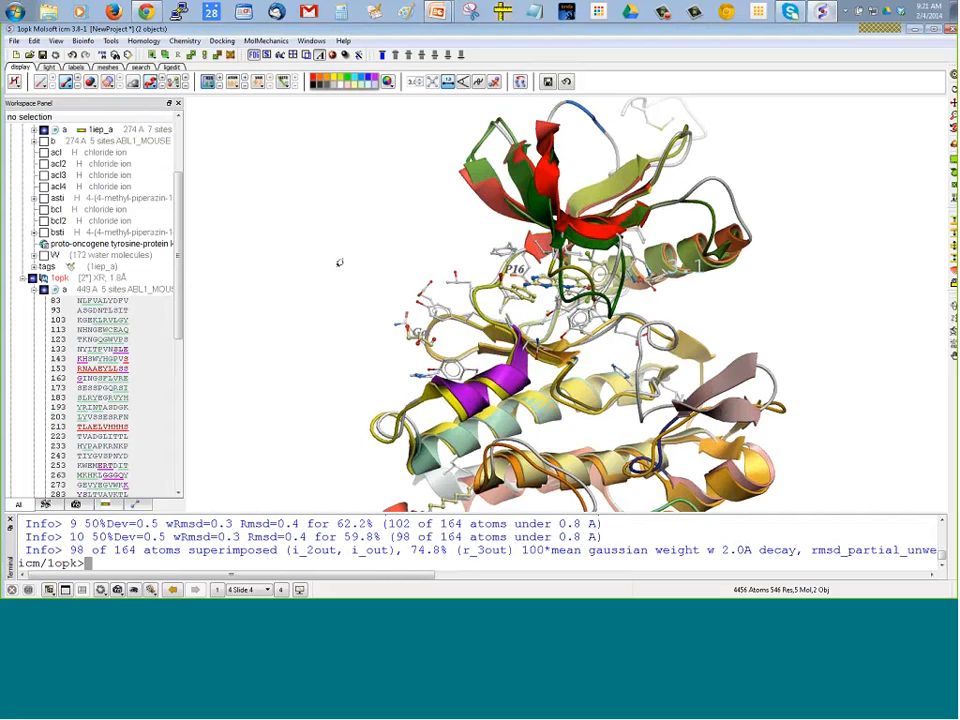
pyautogui.moveTo(339, 262); pyautogui.dragTo(341, 276)
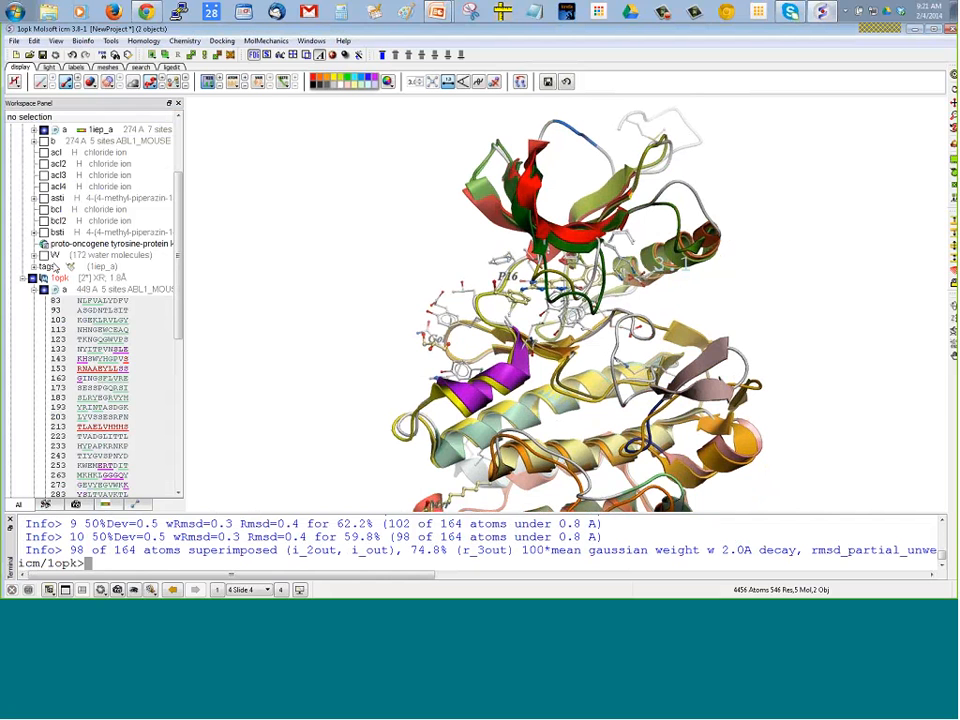
# Hide all stick representations and color the ribbons by object
pyautogui.click(90, 84)
pyautogui.click(150, 82)
pyautogui.moveTo(168, 123)
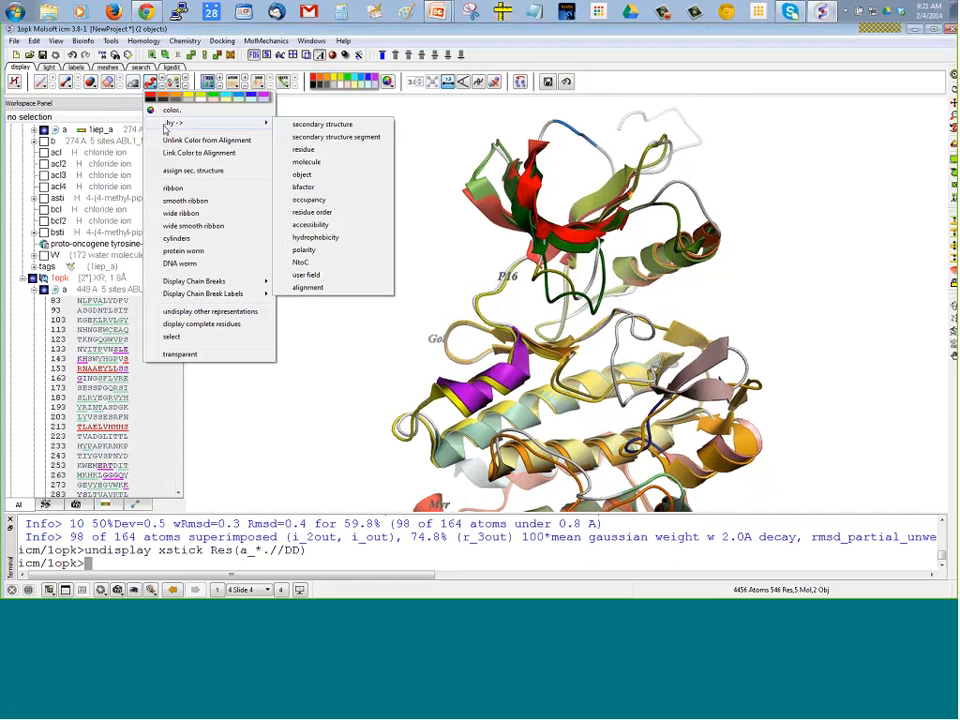
pyautogui.click(303, 175)
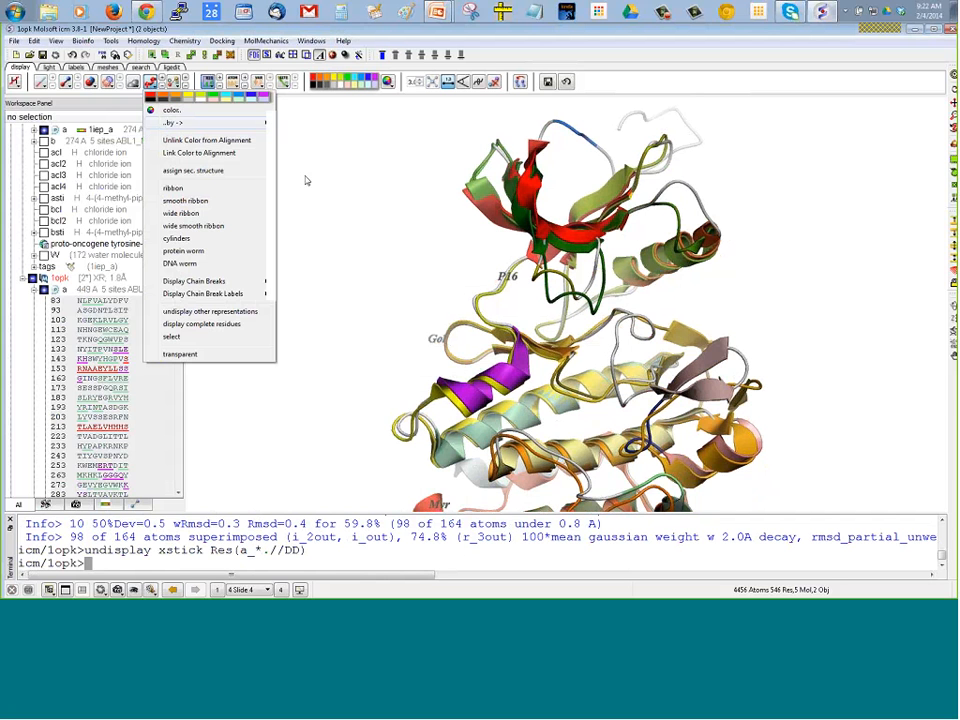
pyautogui.moveTo(375, 190); pyautogui.dragTo(373, 184, button='middle')
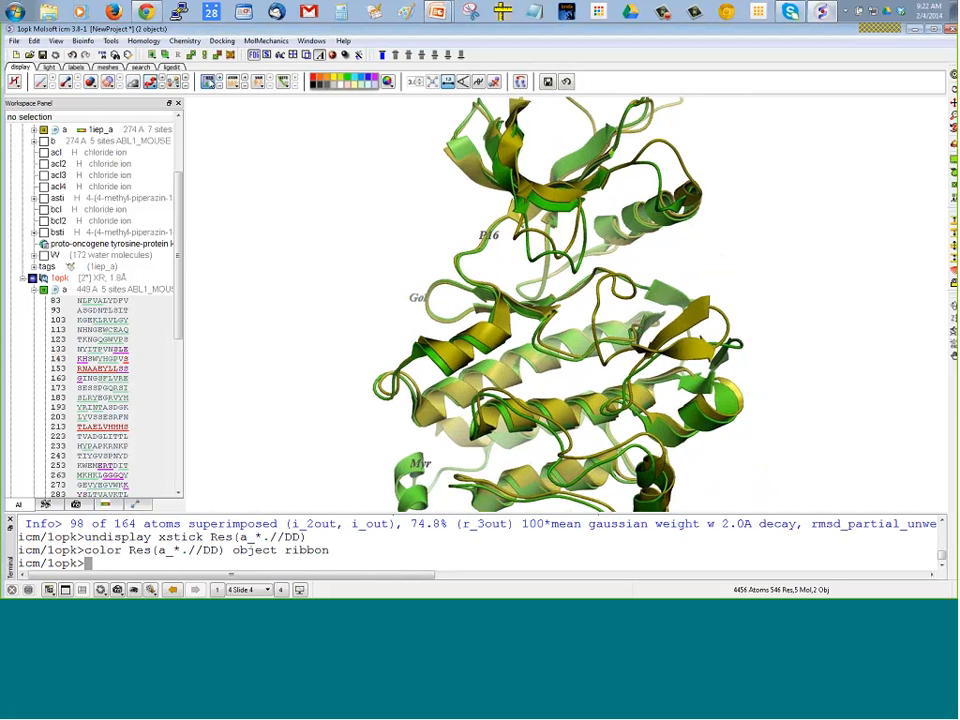
# Hide the residue labels and save the view of both superimposed kinase domains as a new slide
pyautogui.click(207, 82)
pyautogui.moveTo(240, 190); pyautogui.dragTo(251, 213)
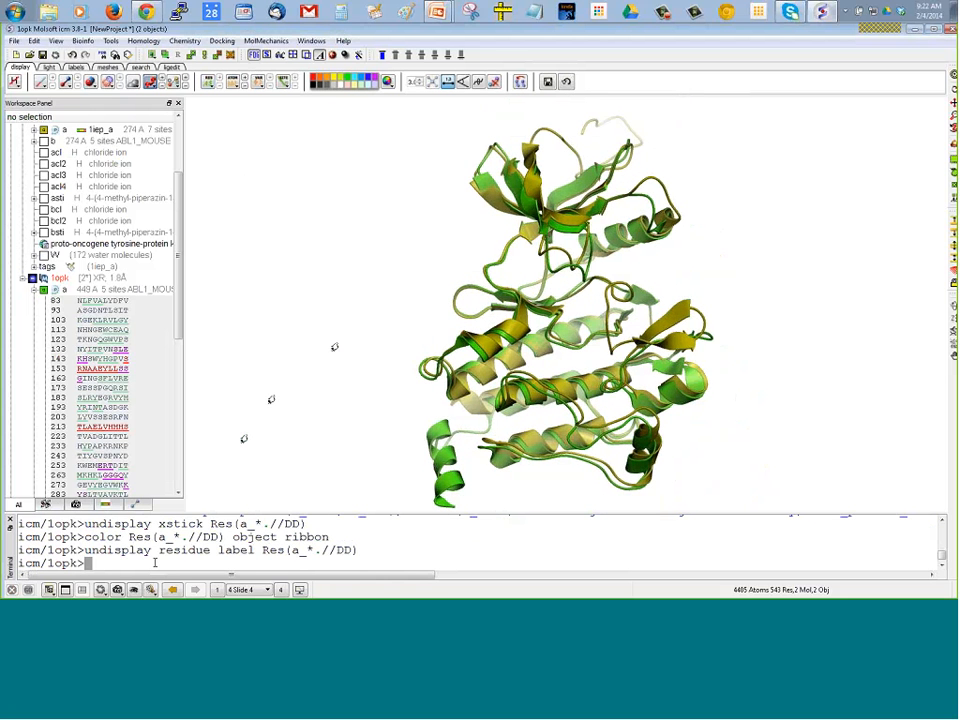
pyautogui.click(118, 590)
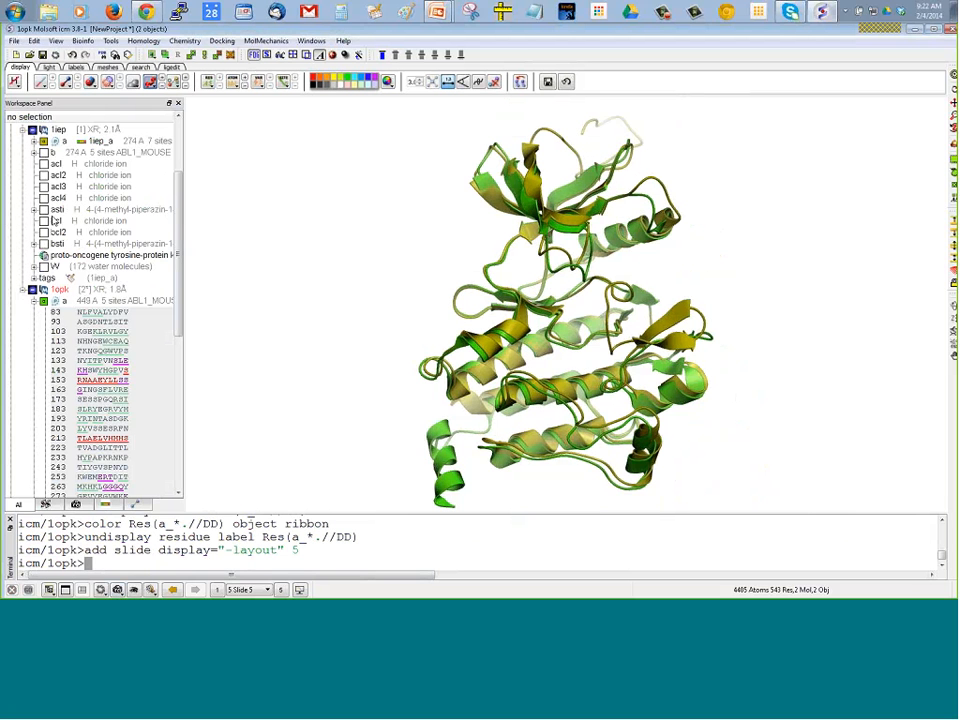
# Display the asti ligand of 1iep and the ap16 ligand of 1opk, with a close view of the binding site
pyautogui.click(44, 212)
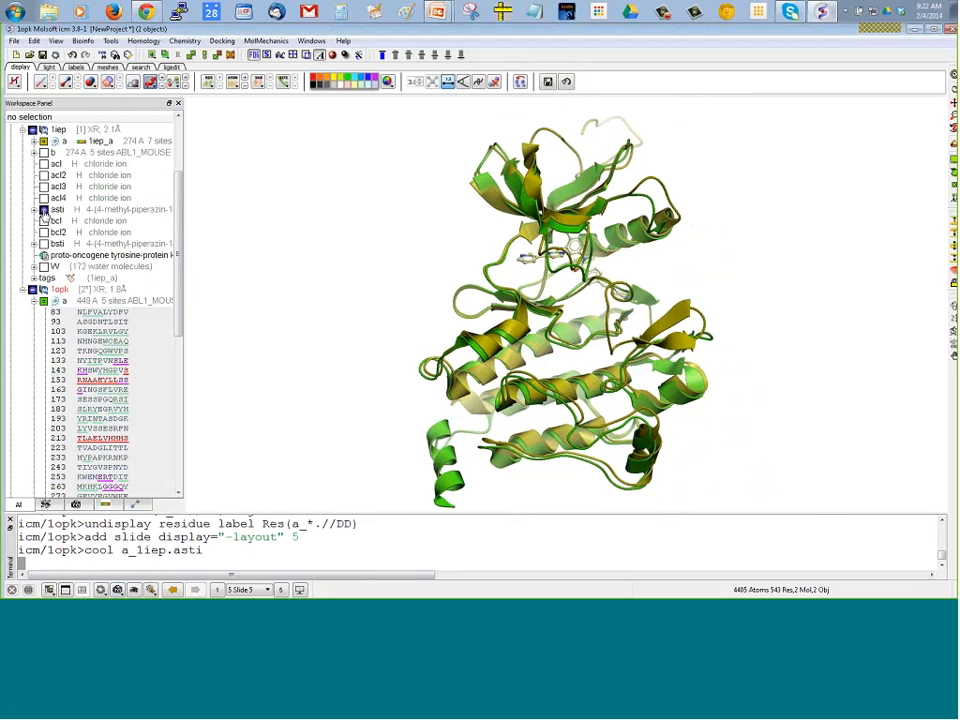
pyautogui.moveTo(366, 290); pyautogui.dragTo(422, 290)
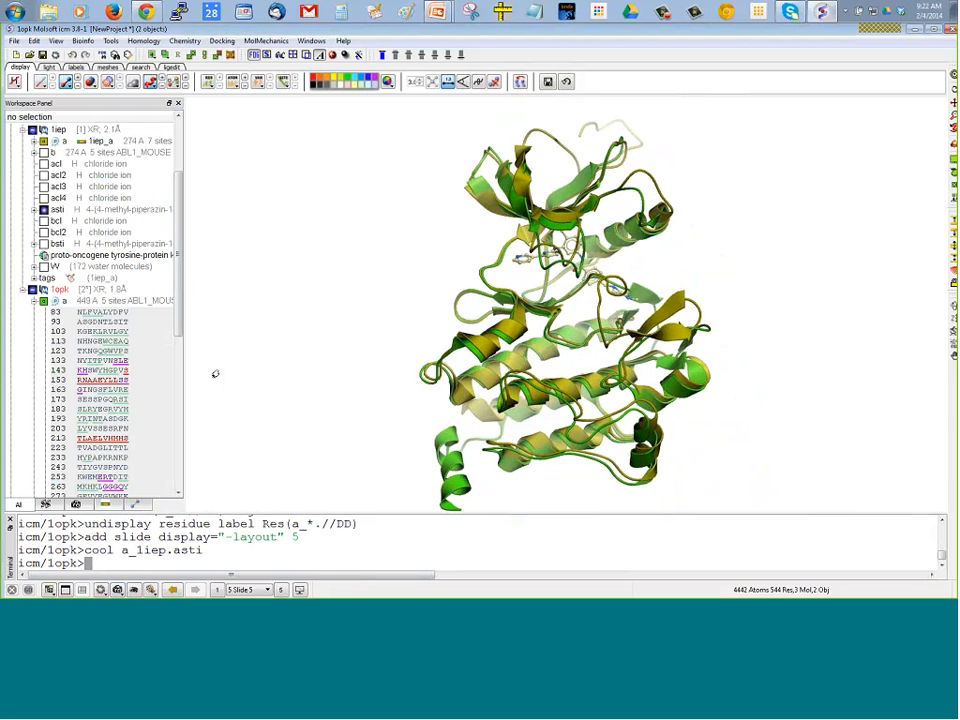
pyautogui.click(34, 301)
pyautogui.scroll(3, 34, 303)
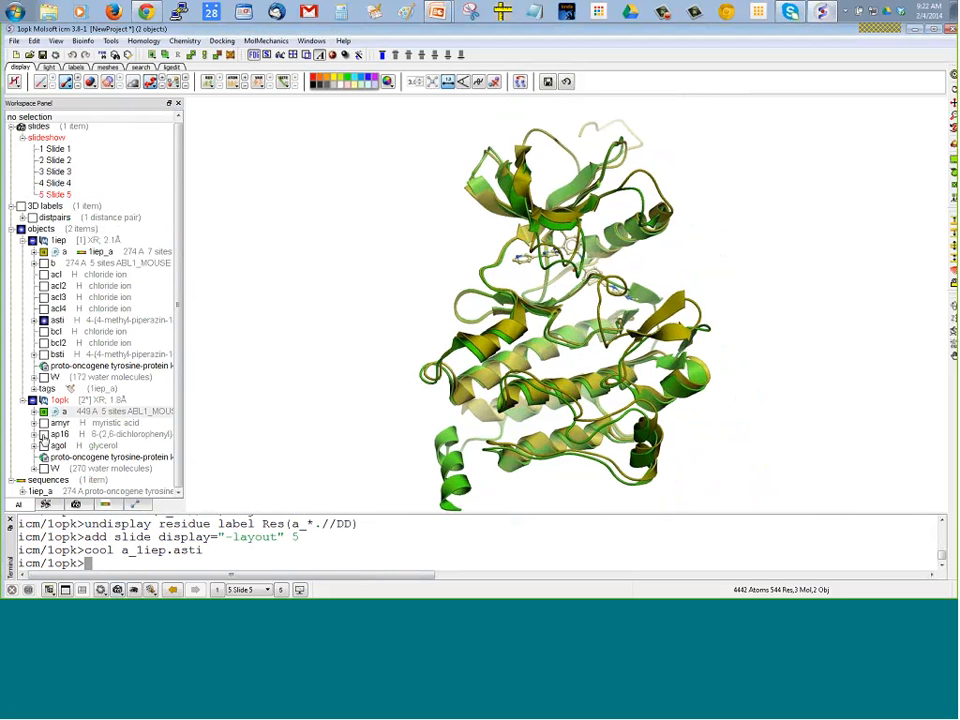
pyautogui.click(44, 436)
pyautogui.moveTo(439, 281)
pyautogui.mouseDown()
pyautogui.moveTo(434, 296)
pyautogui.moveTo(424, 283)
pyautogui.mouseUp()
pyautogui.moveTo(213, 281); pyautogui.dragTo(308, 368)
pyautogui.moveTo(416, 287); pyautogui.dragTo(455, 362, button='middle')
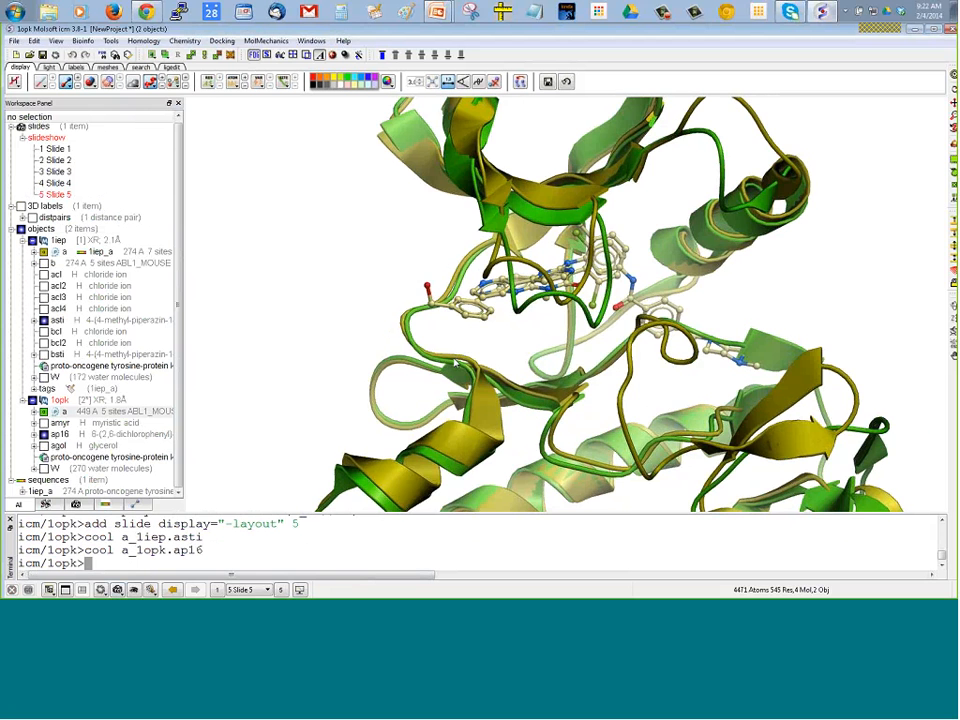
pyautogui.moveTo(455, 362); pyautogui.dragTo(437, 314)
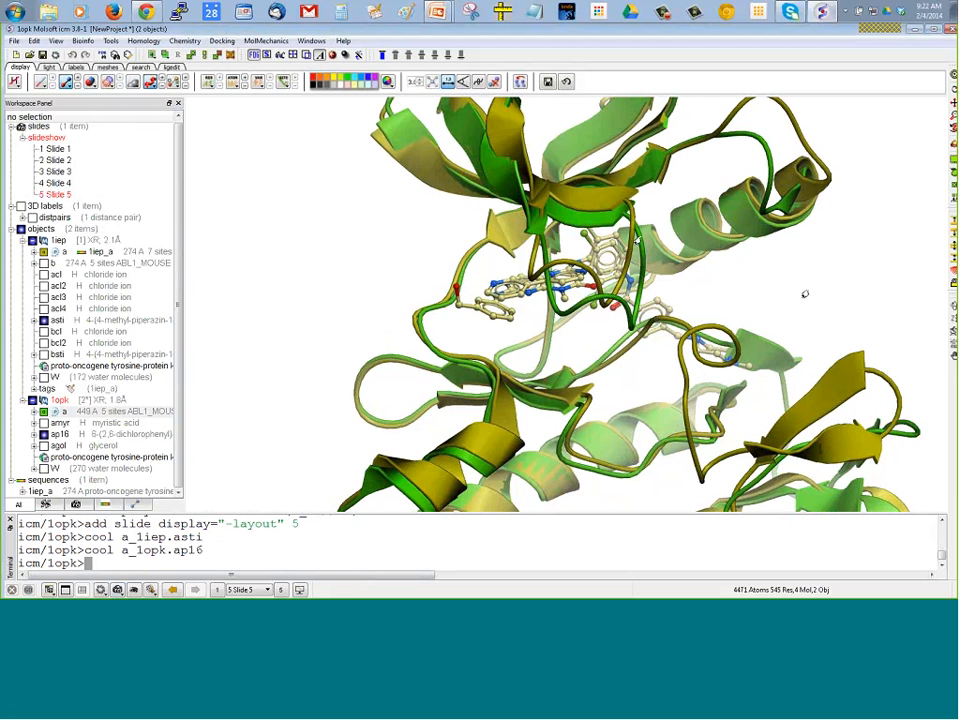
pyautogui.moveTo(777, 296); pyautogui.dragTo(652, 321)
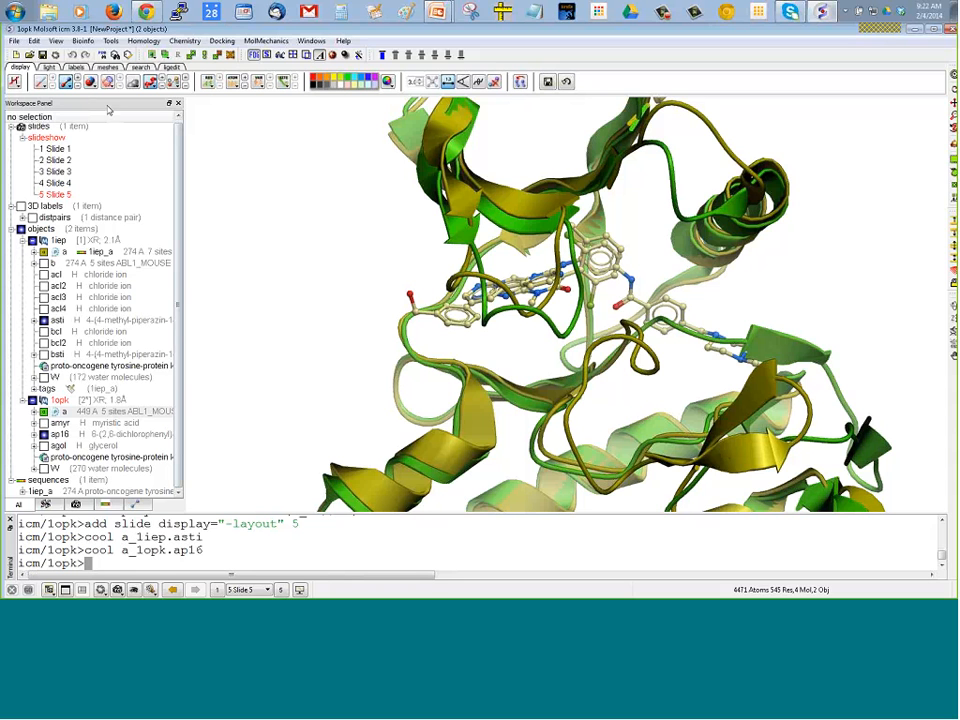
# Color the carbon atoms of the displayed ligand sticks by object using object_C
pyautogui.click(66, 81)
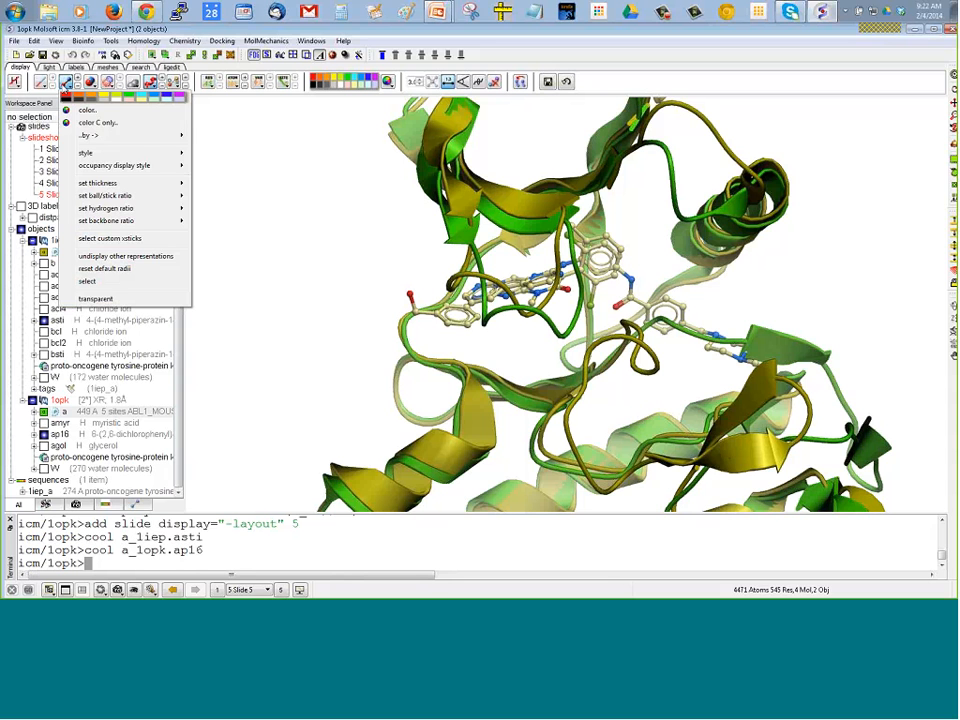
pyautogui.moveTo(90, 135)
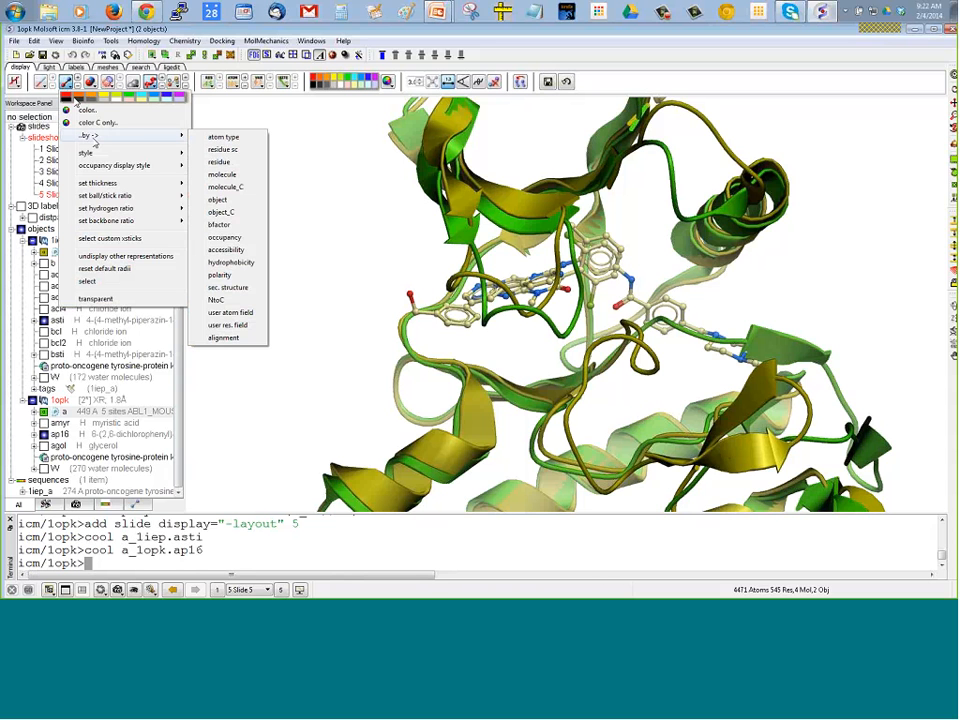
pyautogui.click(221, 212)
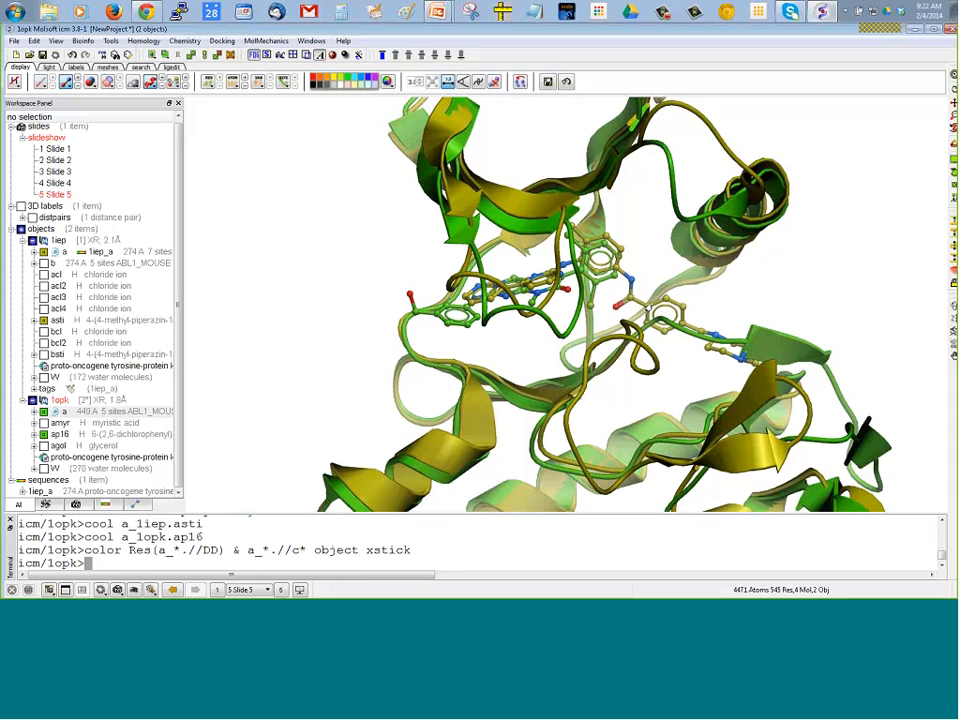
pyautogui.moveTo(334, 274)
pyautogui.mouseDown()
pyautogui.moveTo(343, 274)
pyautogui.moveTo(260, 198)
pyautogui.moveTo(386, 219)
pyautogui.moveTo(316, 275)
pyautogui.mouseUp()
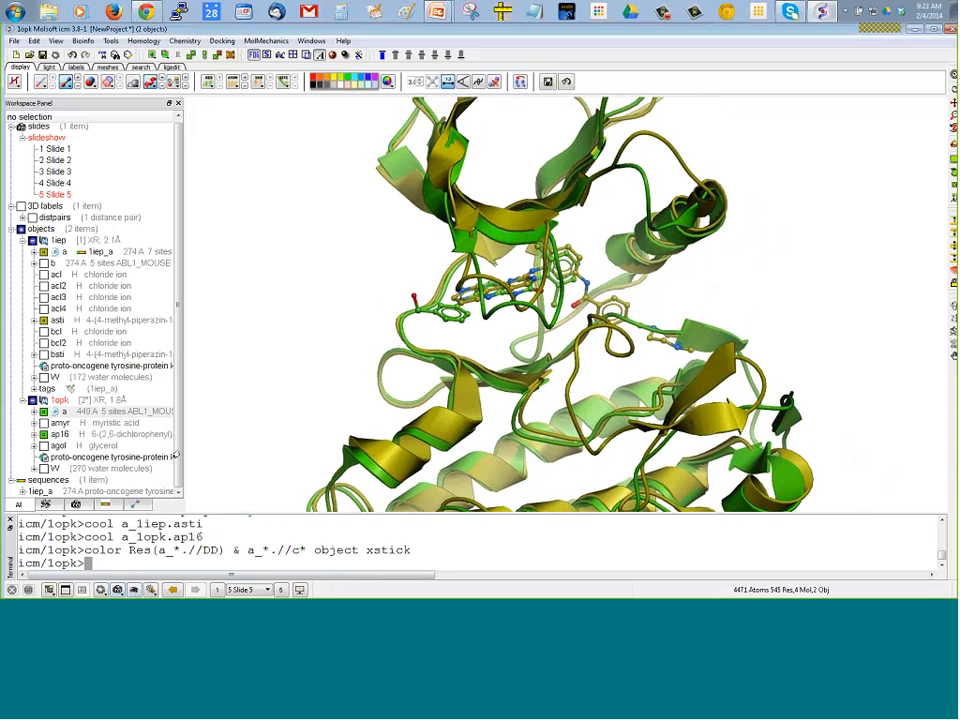
# Display the receptor pocket around 1iep's asti ligand, without sidechain hydrogen bonds or residue labels
pyautogui.rightClick(60, 322)
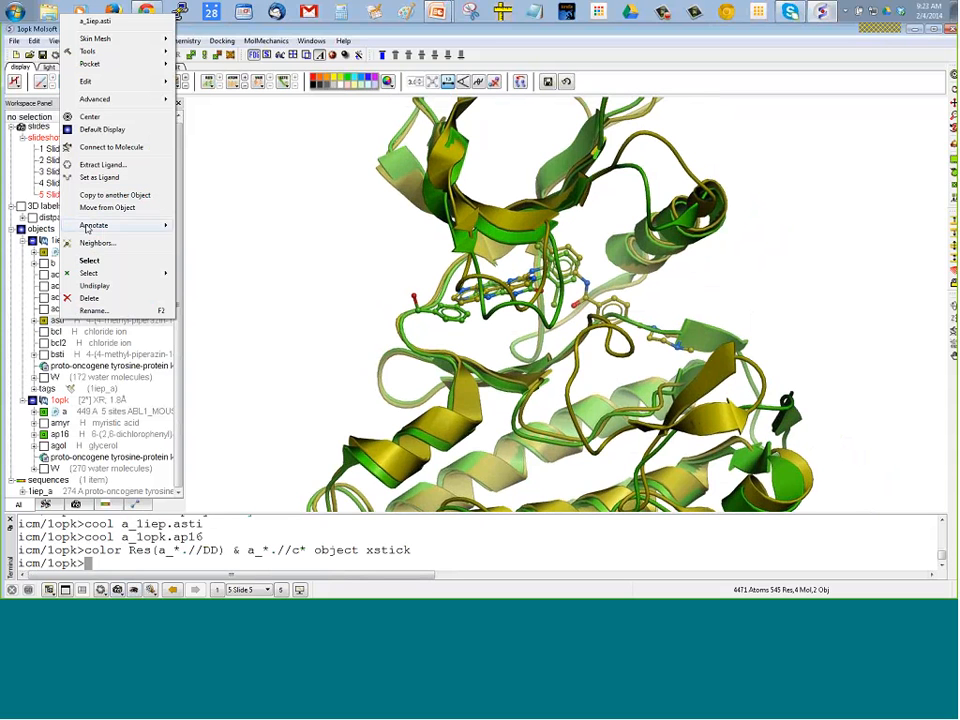
pyautogui.moveTo(150, 63)
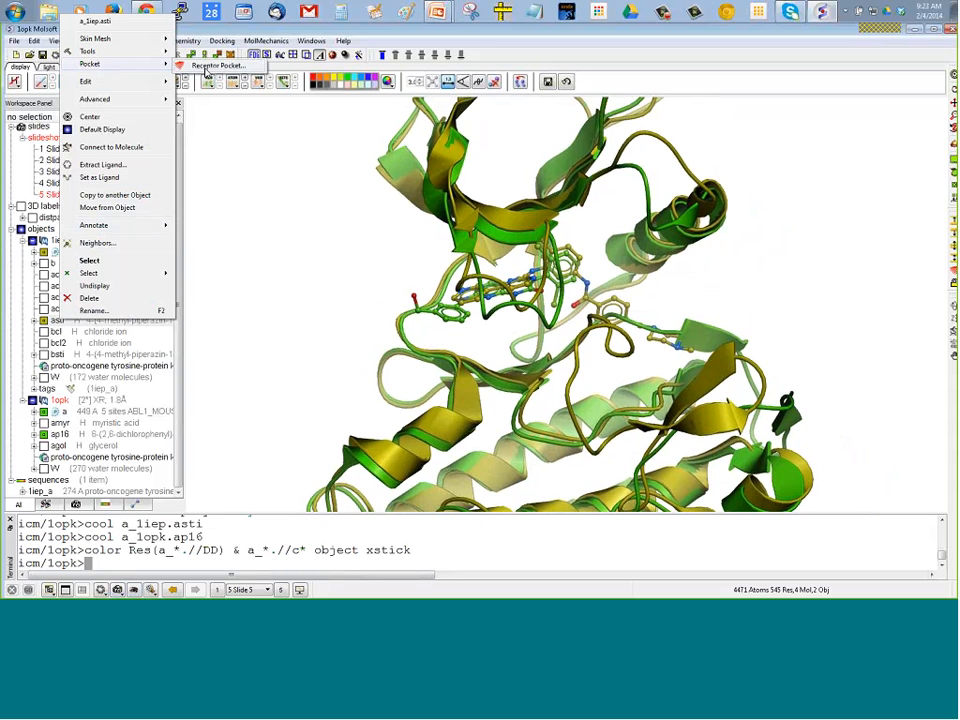
pyautogui.click(206, 67)
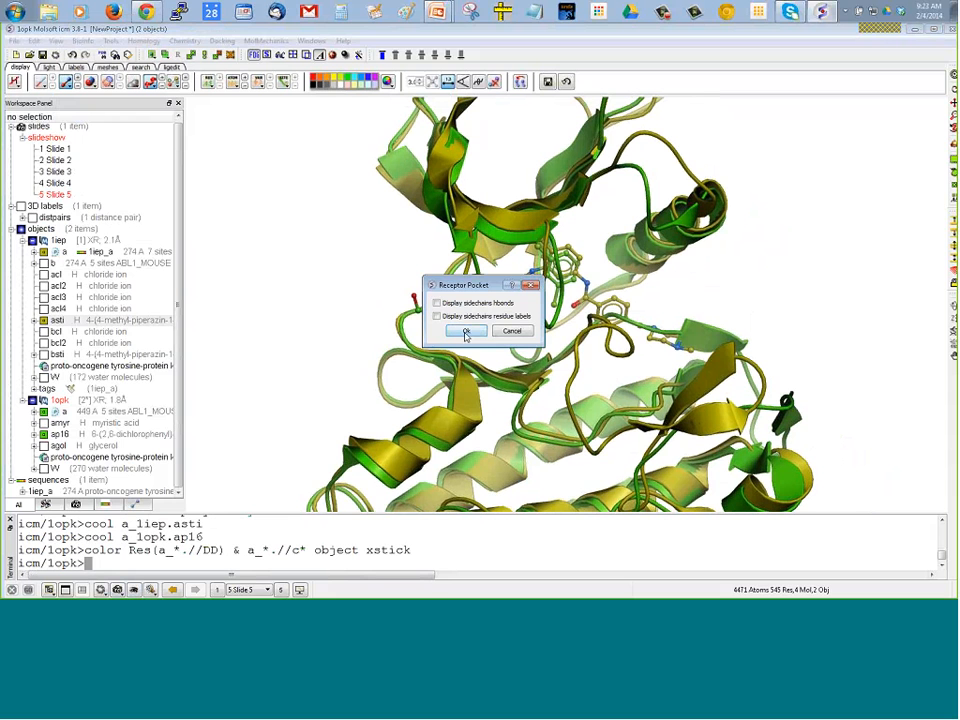
pyautogui.click(466, 333)
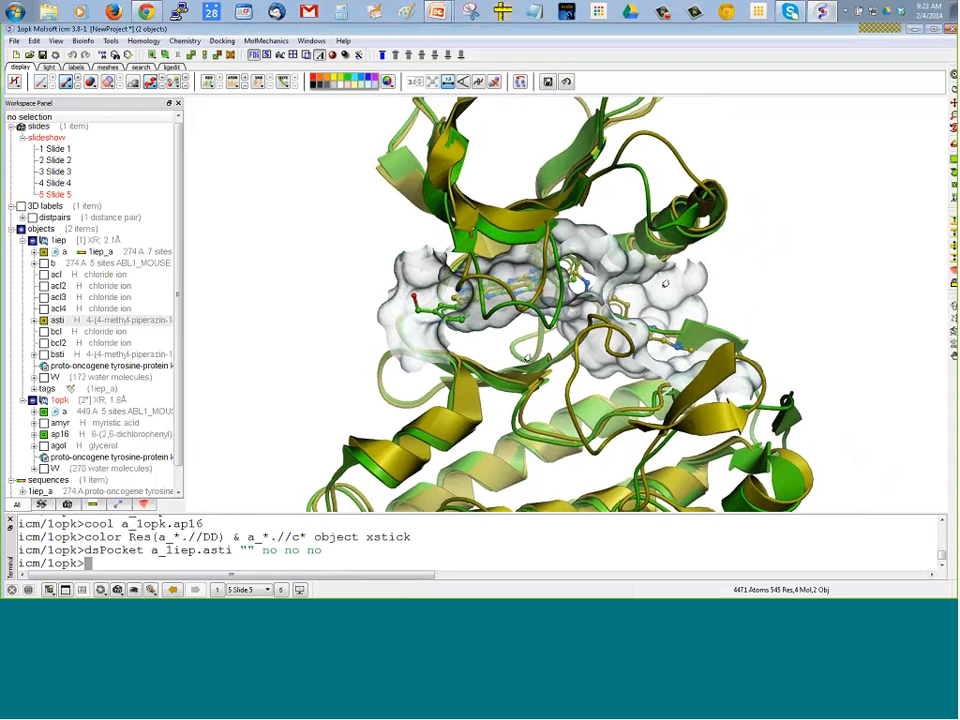
pyautogui.scroll(-1, 181, 362)
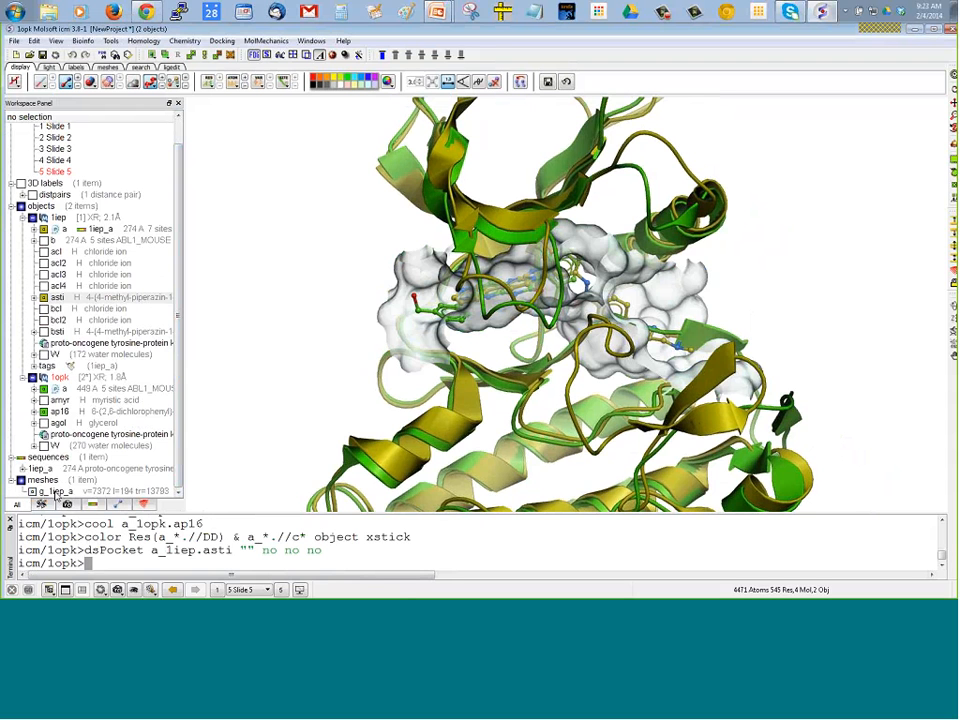
# Color the g_1iep_a pocket mesh yellow
pyautogui.rightClick(52, 494)
pyautogui.moveTo(86, 372)
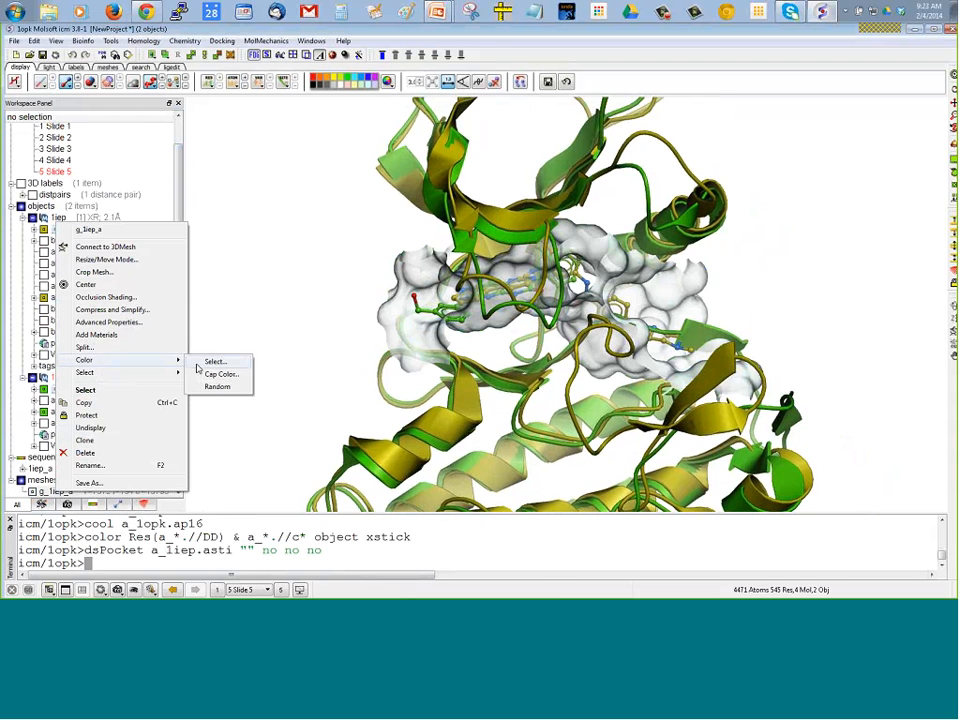
pyautogui.click(238, 375)
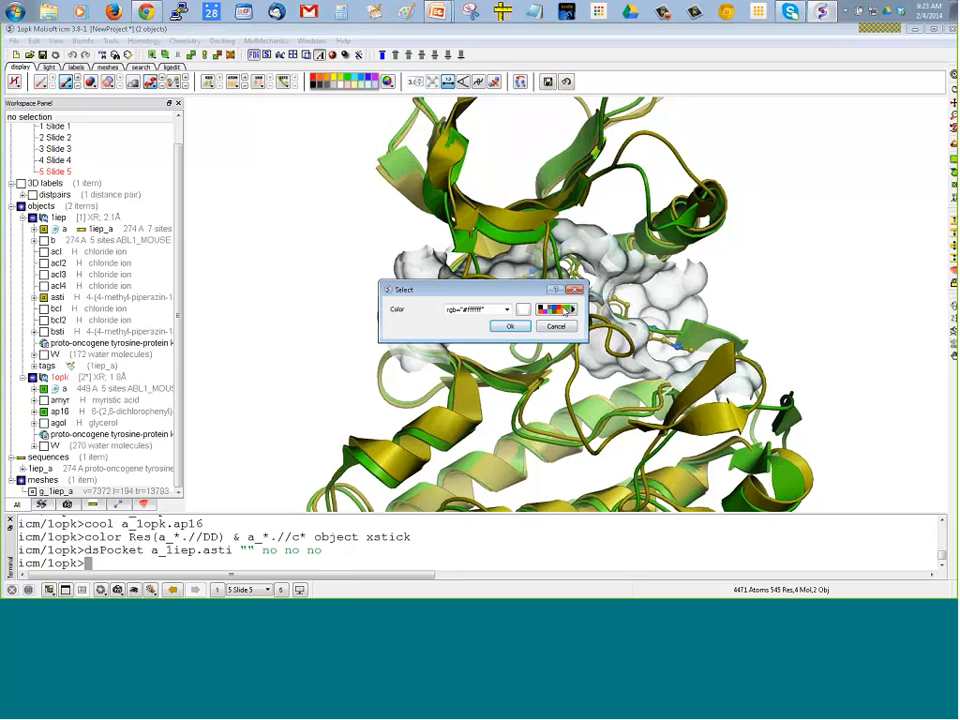
pyautogui.click(563, 308)
pyautogui.click(510, 327)
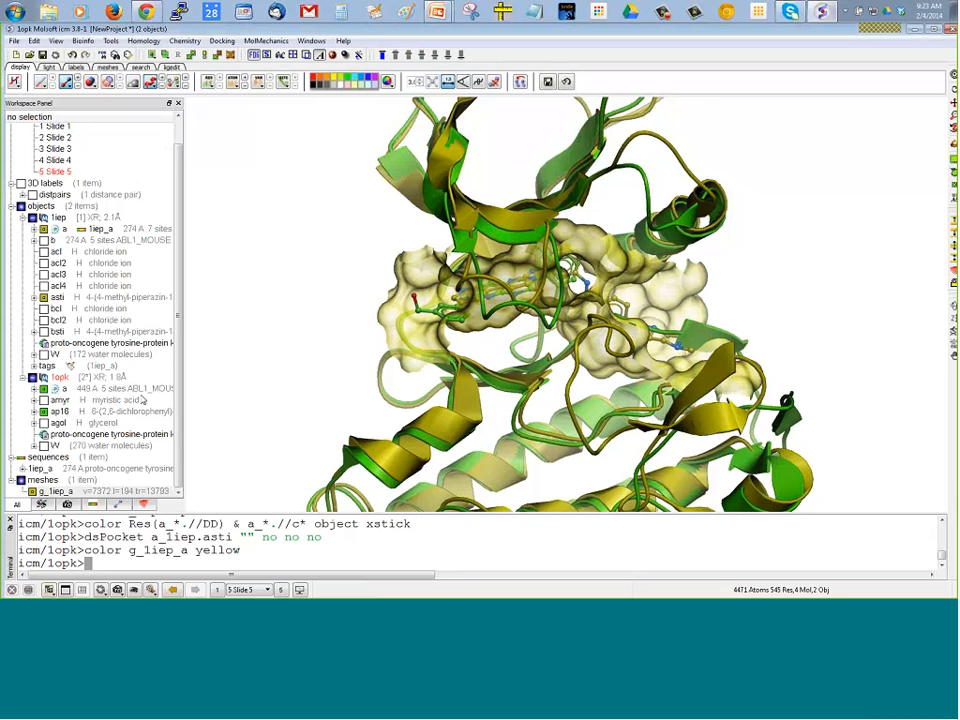
# Display the receptor pocket around 1opk's ap16 ligand, without sidechain hydrogen bonds or residue labels
pyautogui.click(68, 412)
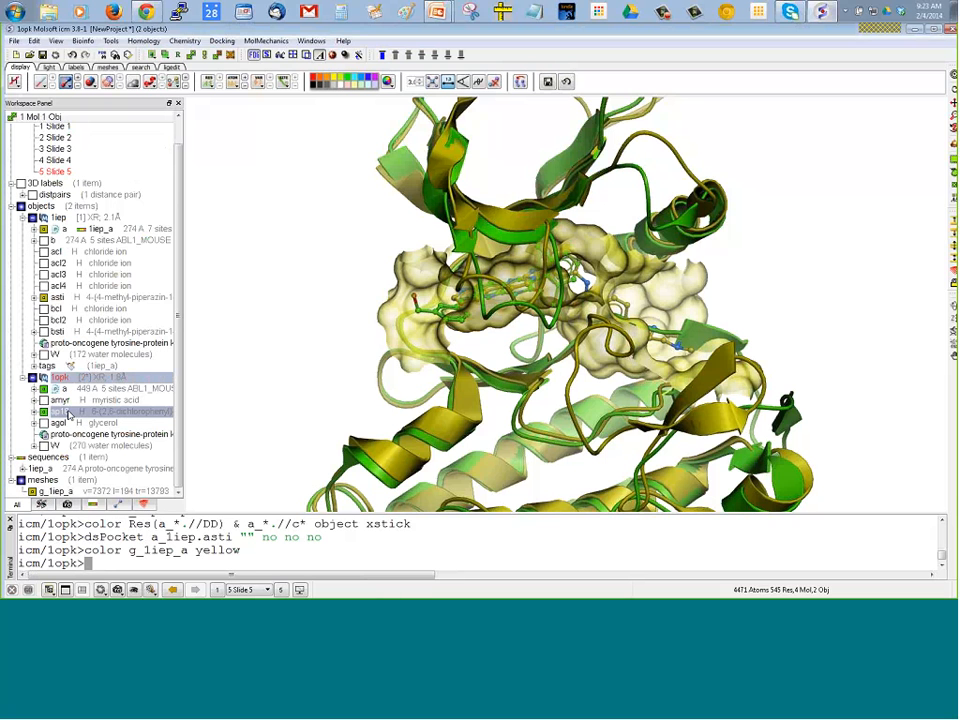
pyautogui.click(212, 403)
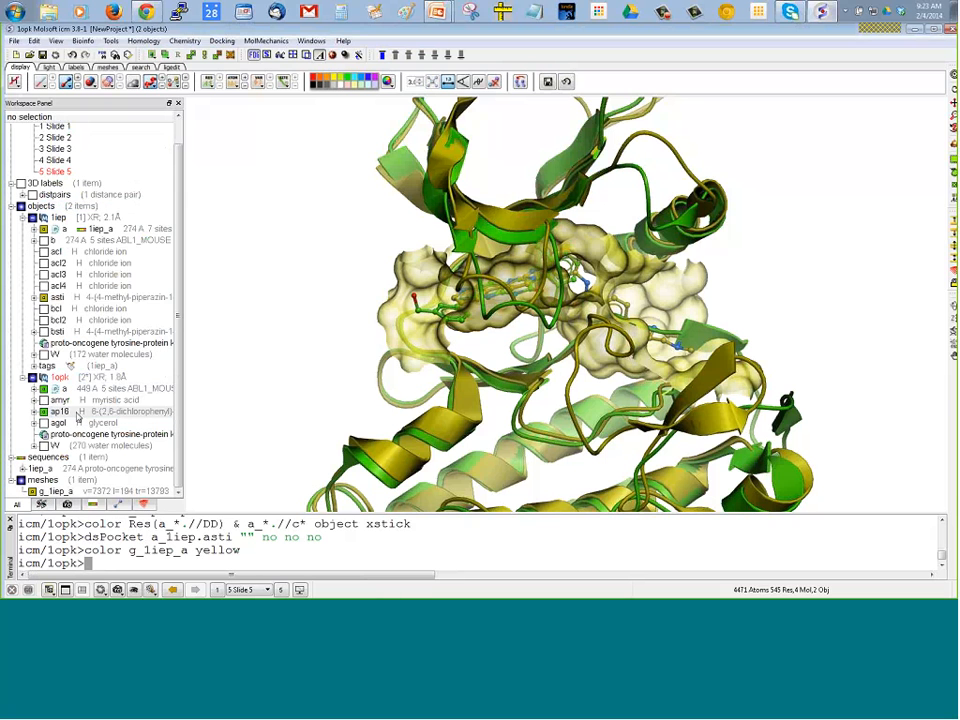
pyautogui.rightClick(79, 417)
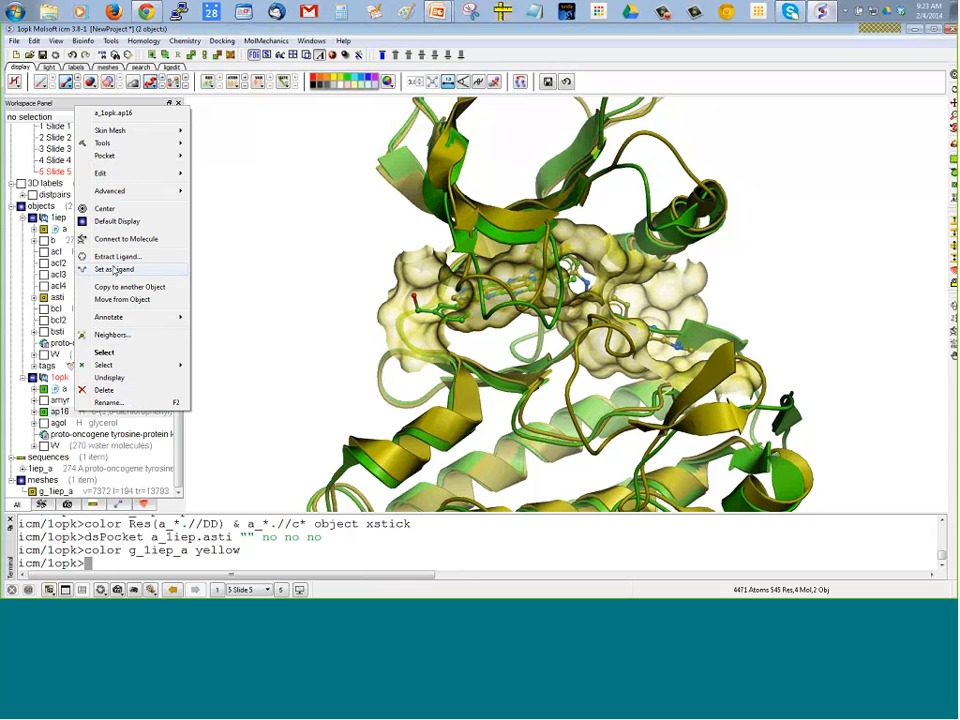
pyautogui.moveTo(150, 156)
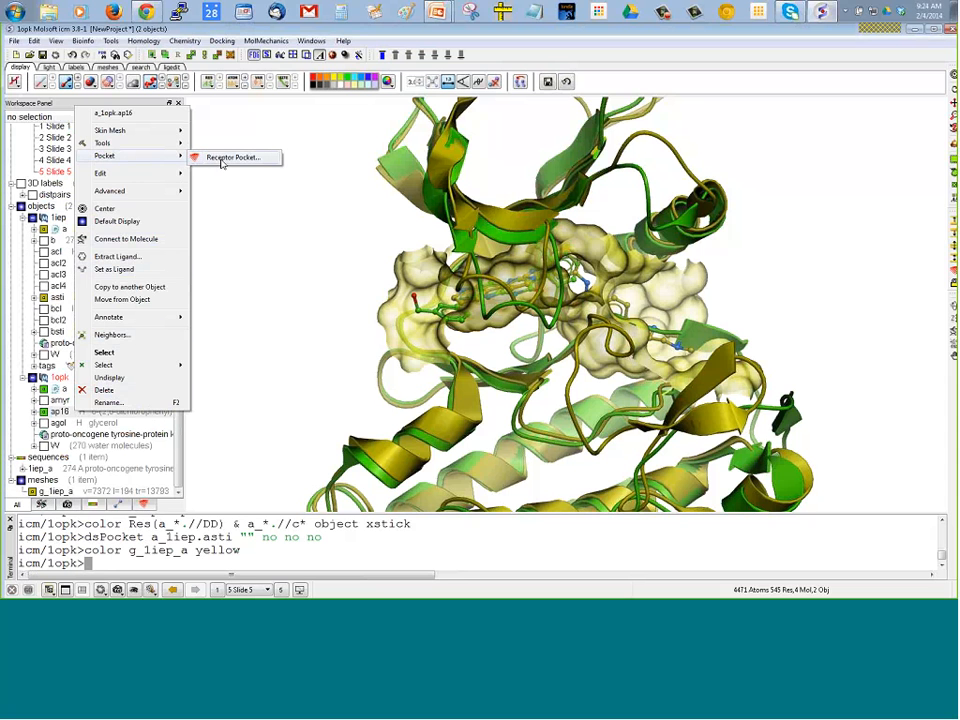
pyautogui.click(222, 162)
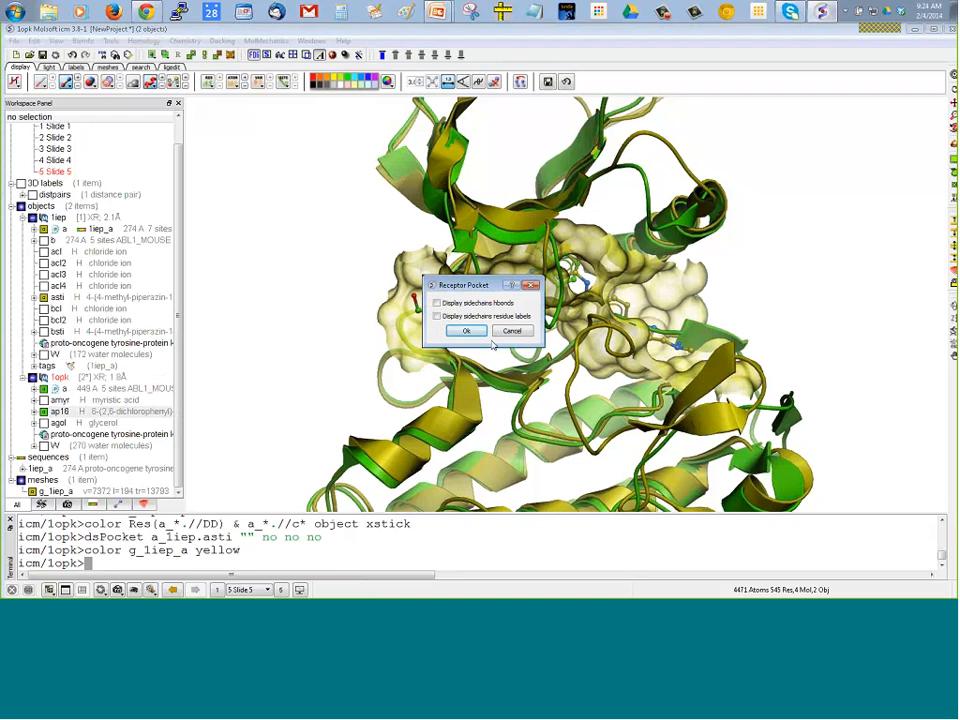
pyautogui.click(466, 331)
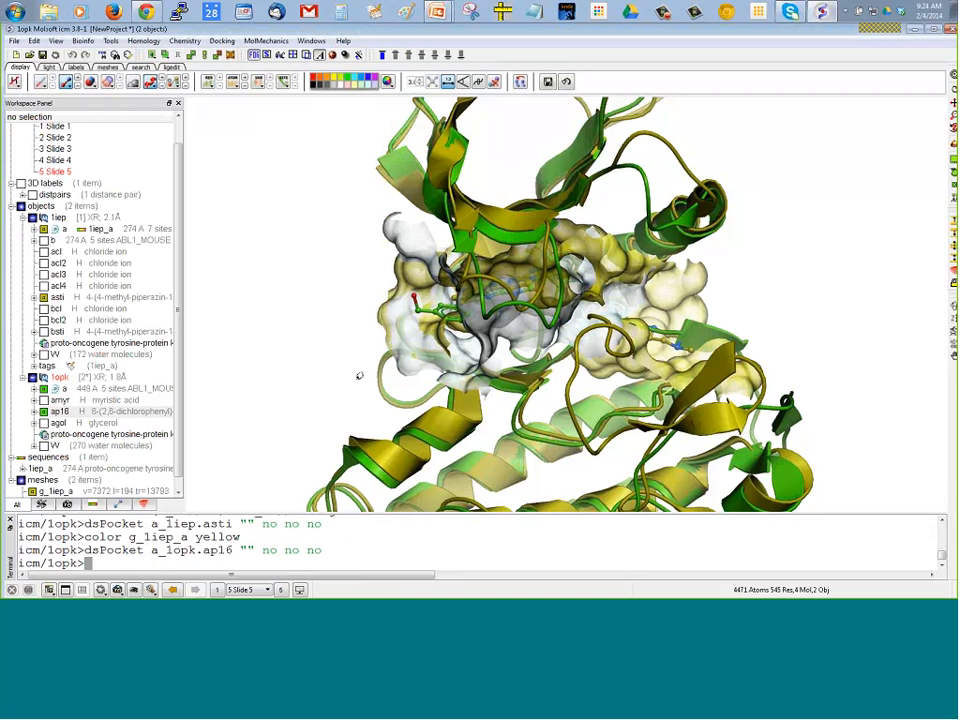
# Color the g_1opk_a pocket mesh green
pyautogui.scroll(-1, 125, 364)
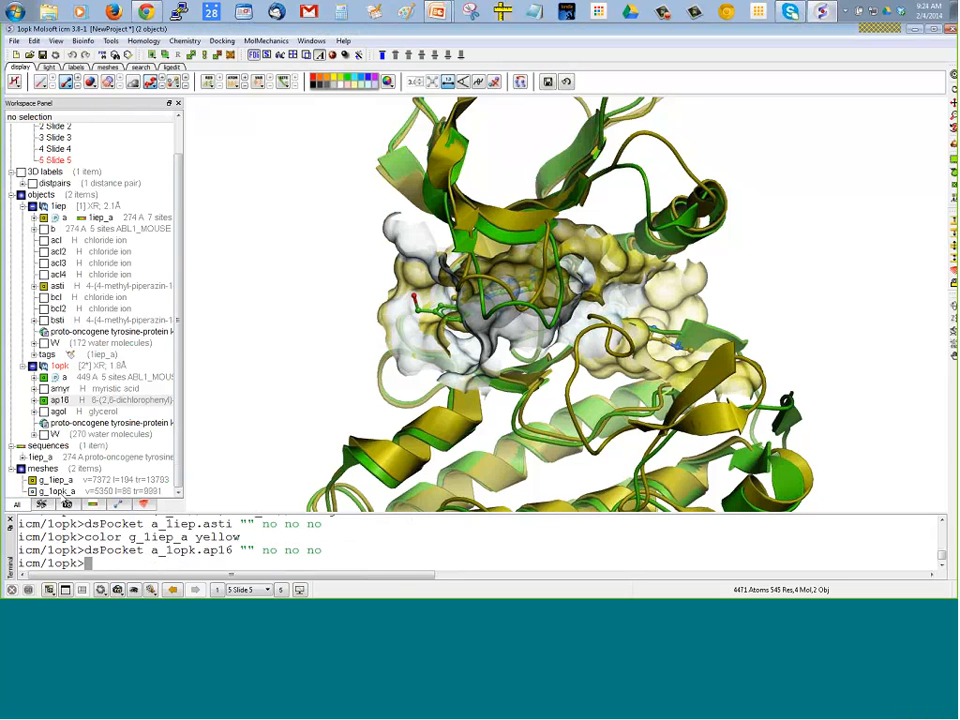
pyautogui.rightClick(58, 492)
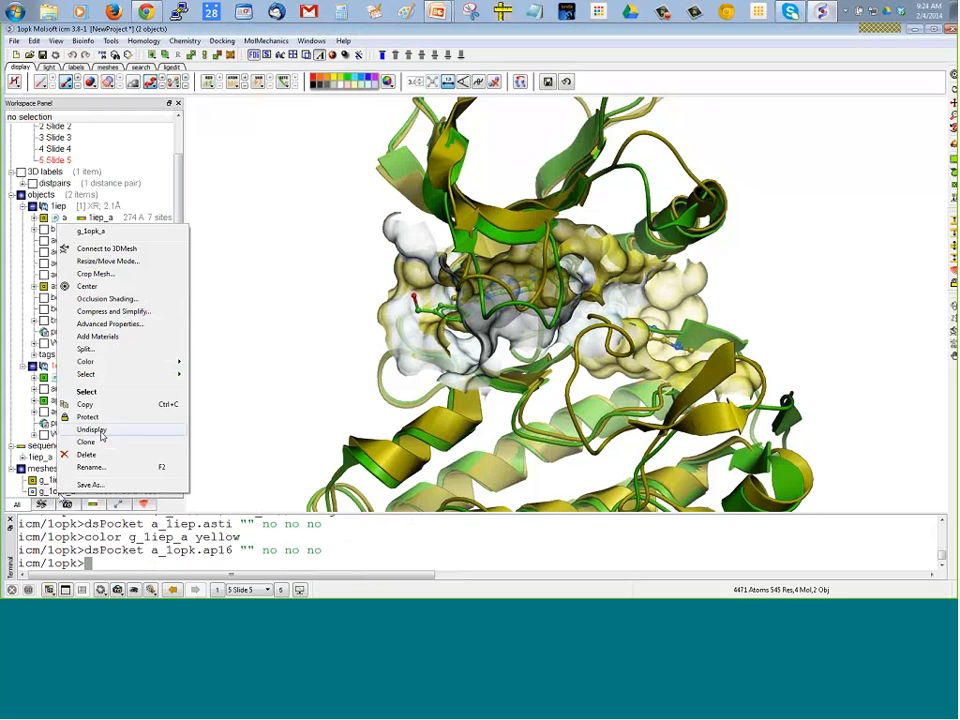
pyautogui.moveTo(113, 368)
pyautogui.click(215, 363)
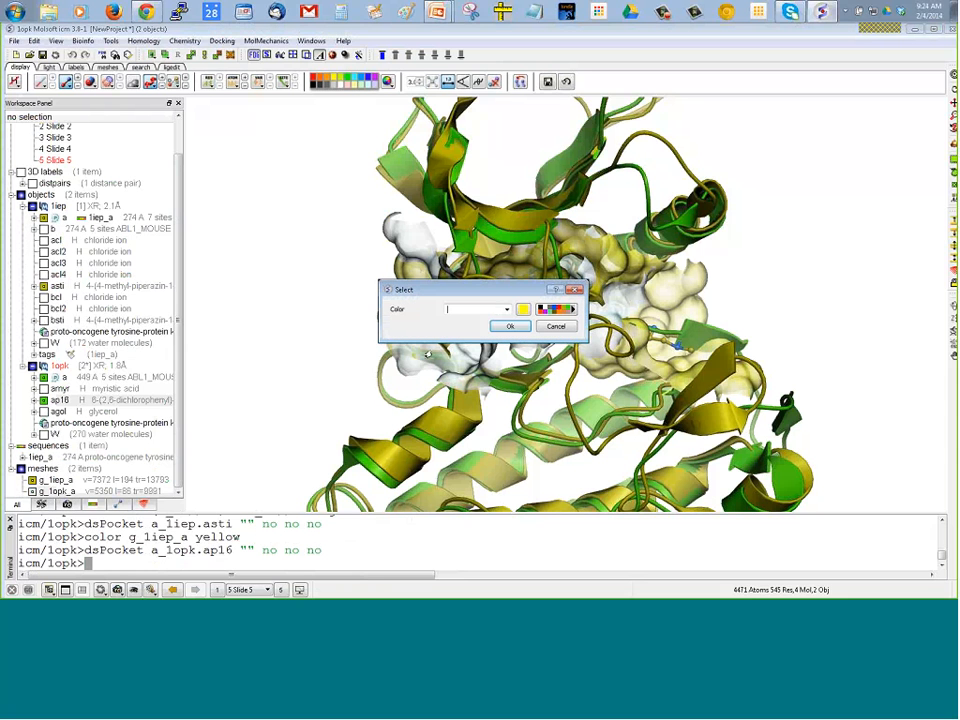
pyautogui.click(567, 310)
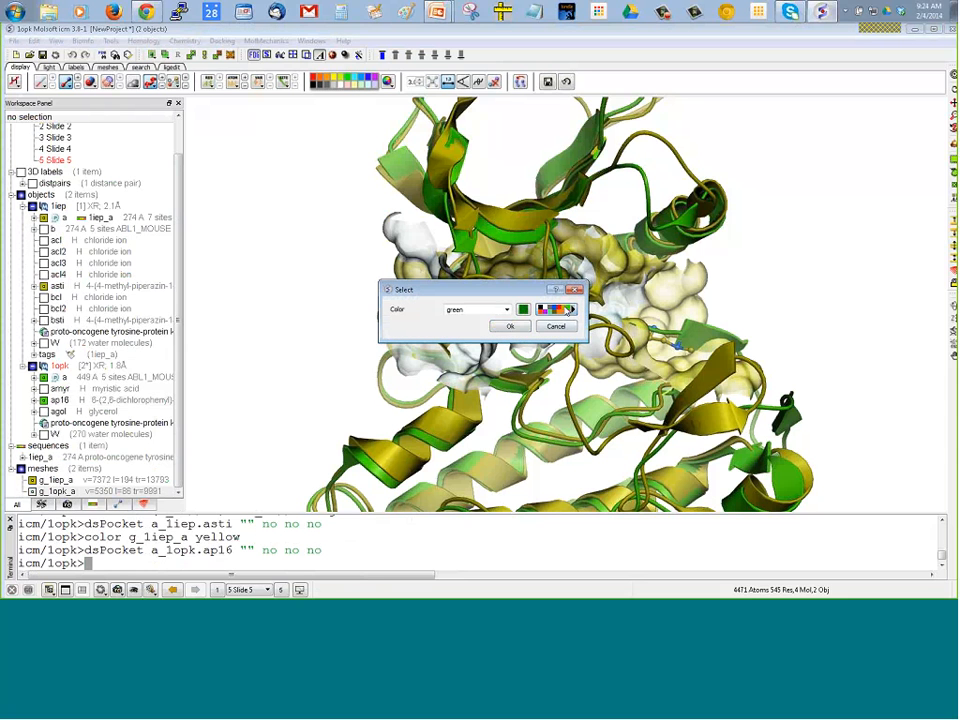
pyautogui.click(511, 327)
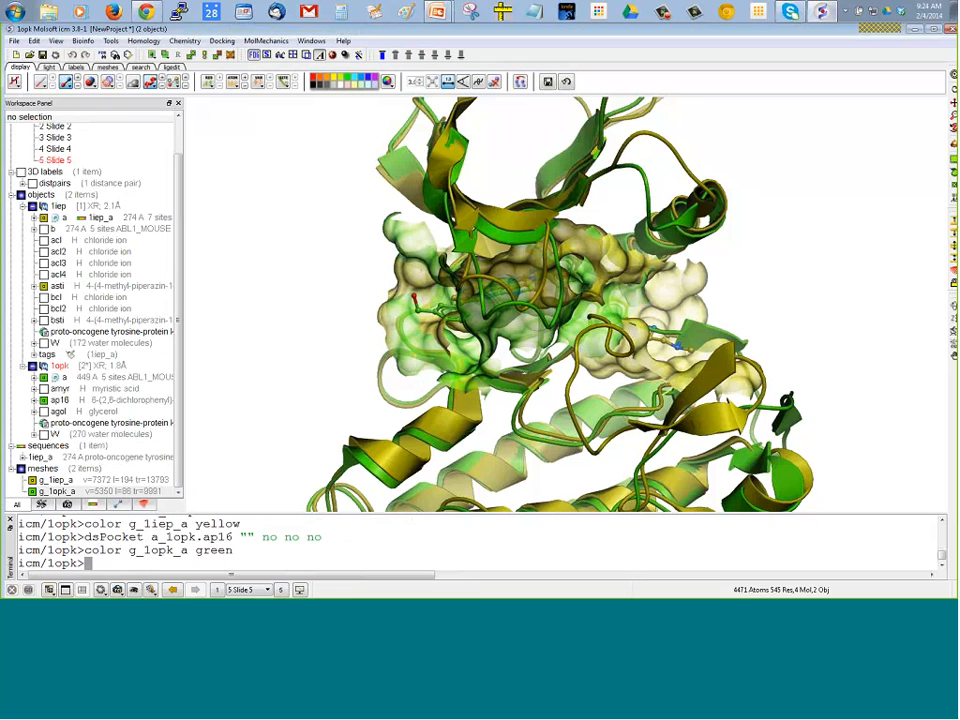
# Compare the two overlaid pocket surfaces from different angles, and hide both the g_1opk_a and g_1iep_a meshes
pyautogui.moveTo(747, 300); pyautogui.dragTo(589, 340)
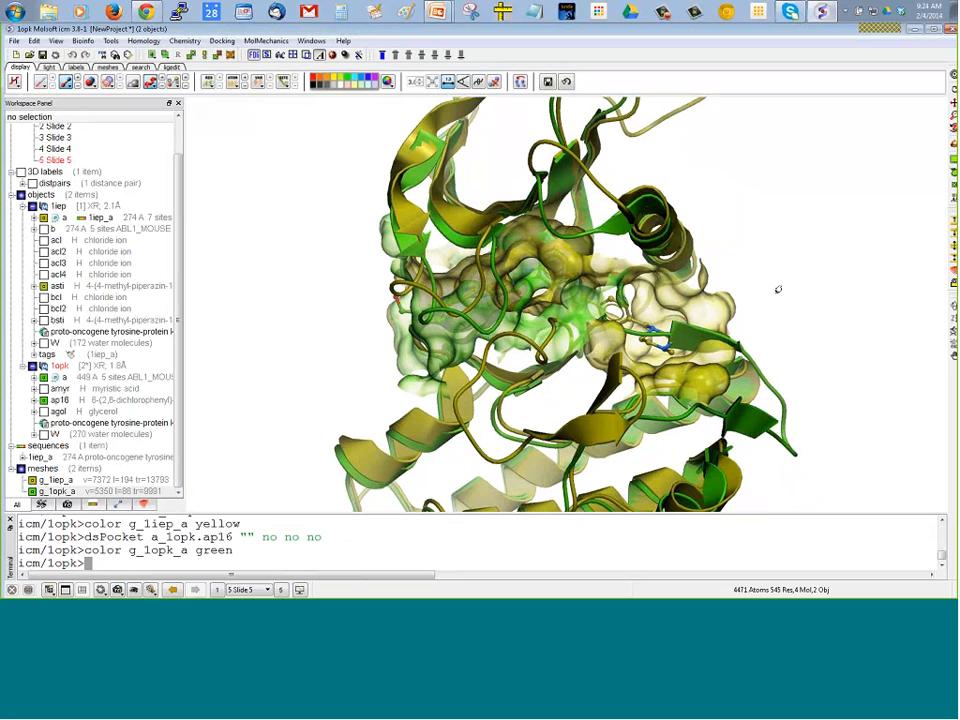
pyautogui.moveTo(778, 294); pyautogui.dragTo(813, 259)
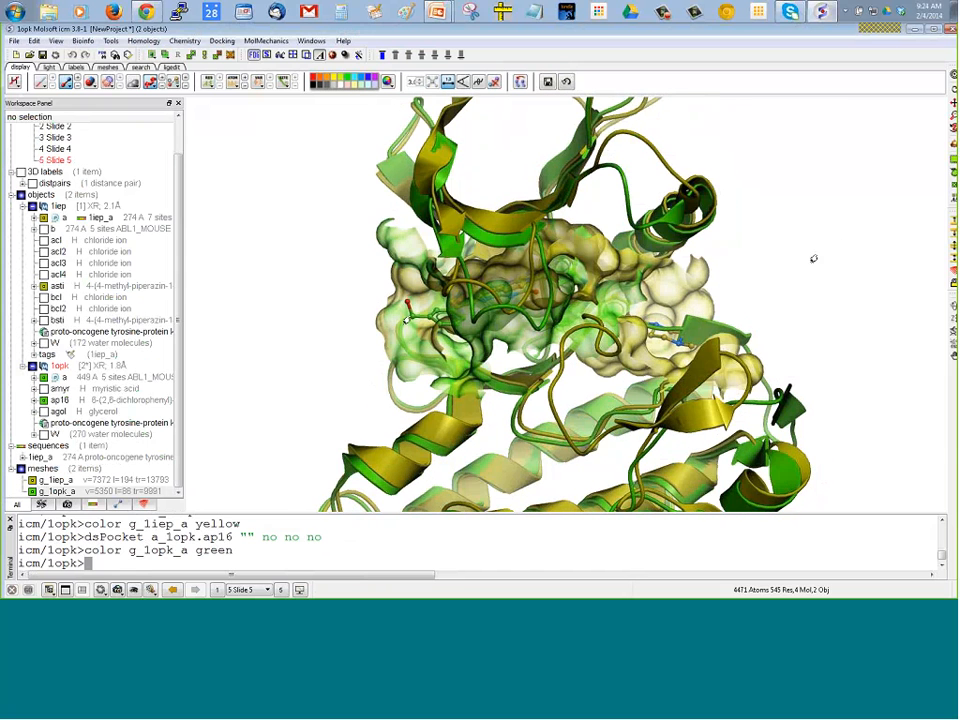
pyautogui.moveTo(191, 372)
pyautogui.mouseDown()
pyautogui.moveTo(198, 362)
pyautogui.moveTo(193, 377)
pyautogui.mouseUp()
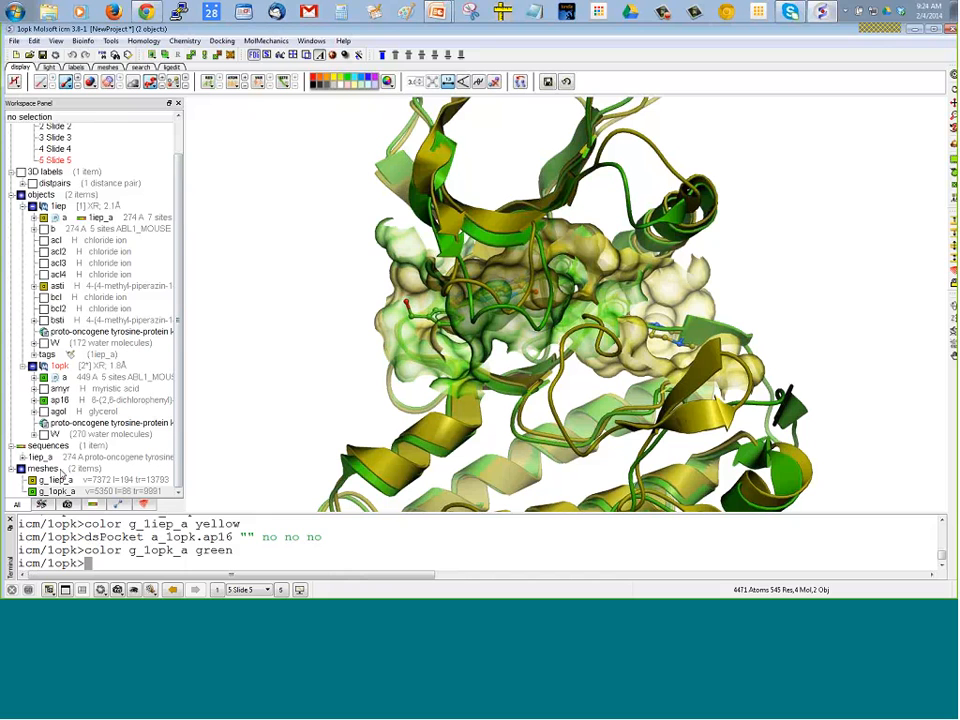
pyautogui.click(32, 491)
pyautogui.click(32, 480)
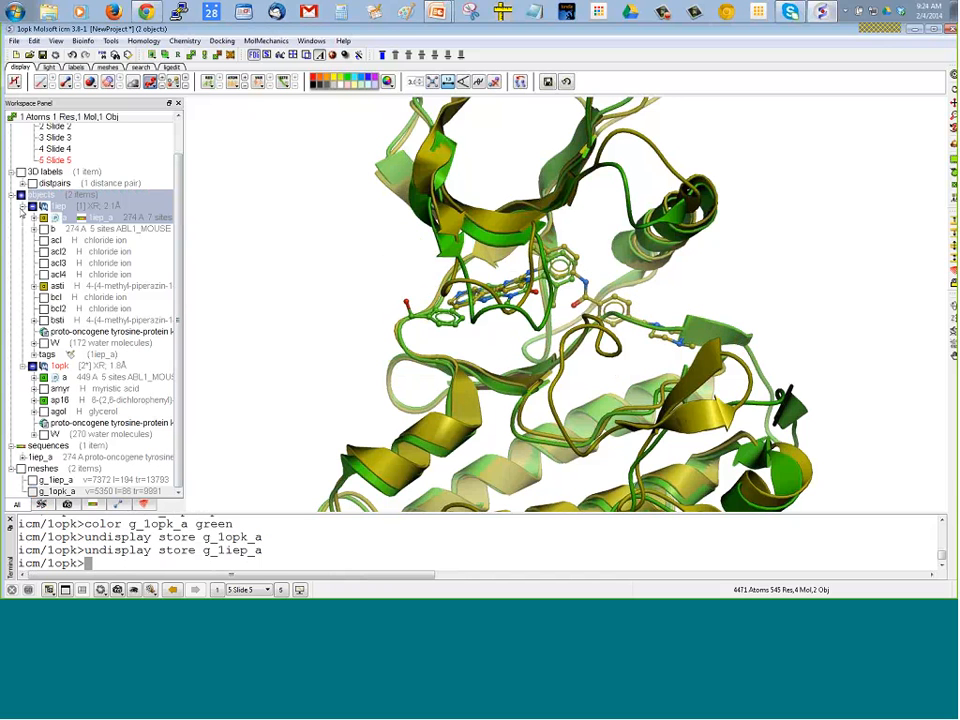
# Set up the conversion of the 1iep PDB object to ICM, with the result displayed and missing sidechains not hidden
pyautogui.click(22, 207)
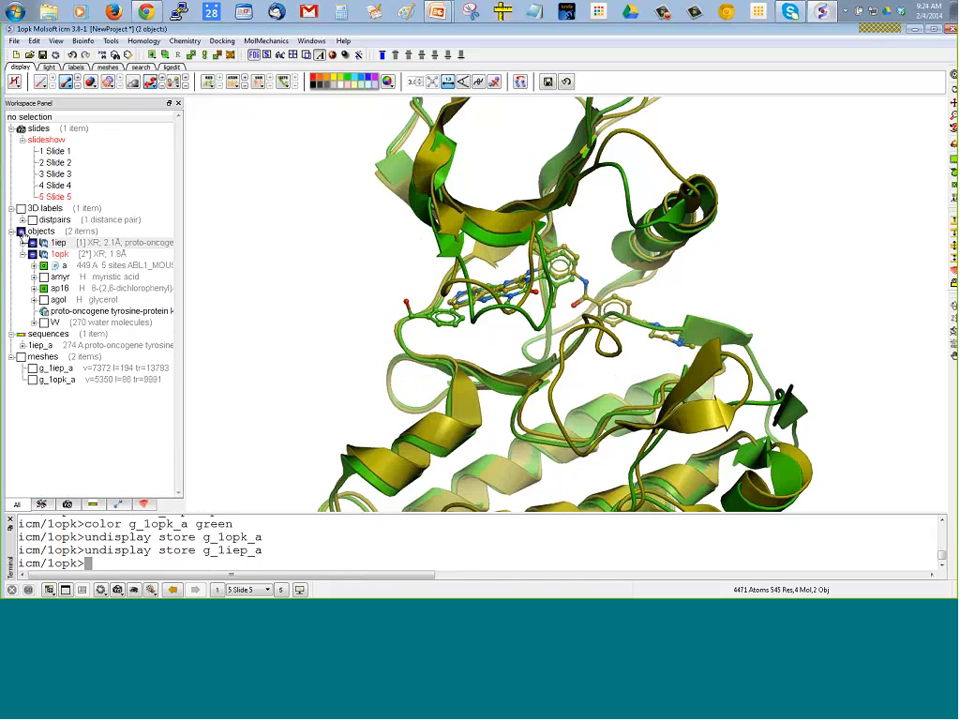
pyautogui.click(22, 254)
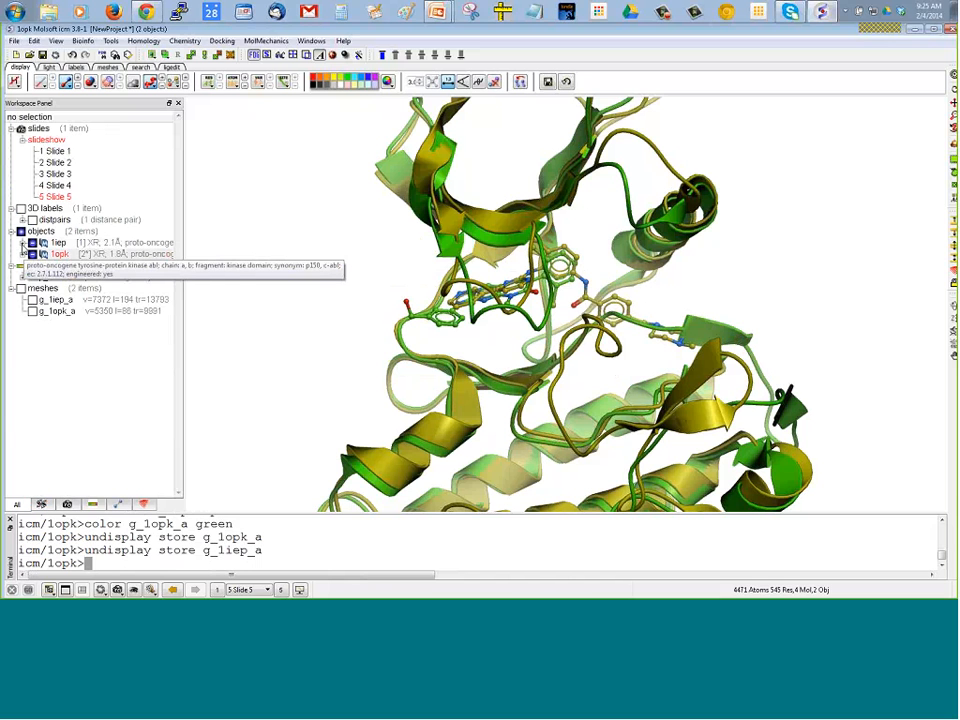
pyautogui.click(22, 243)
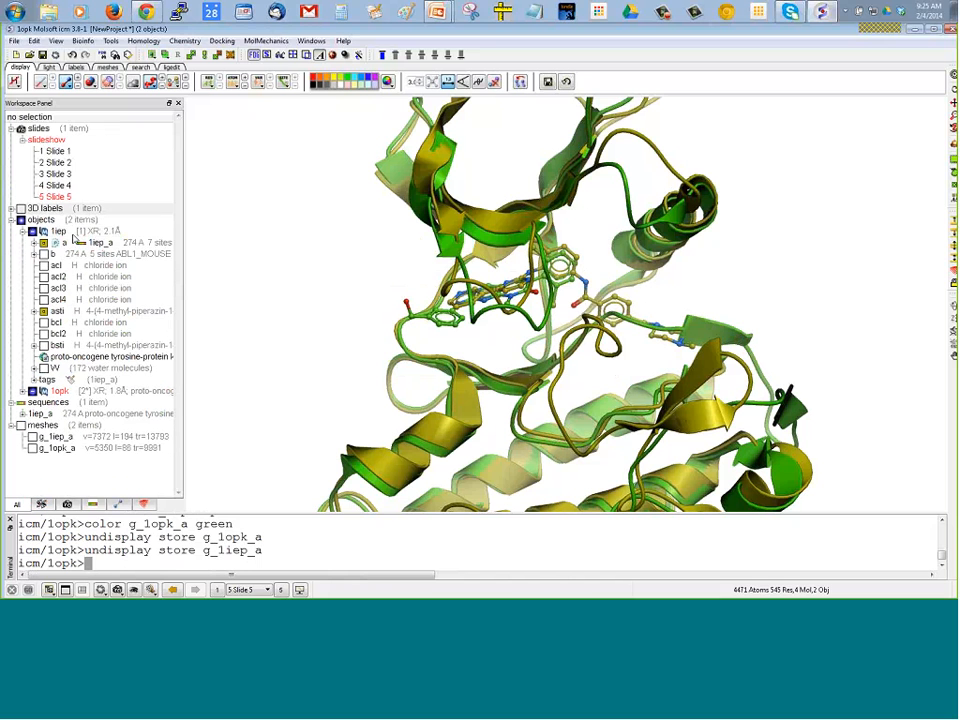
pyautogui.rightClick(72, 234)
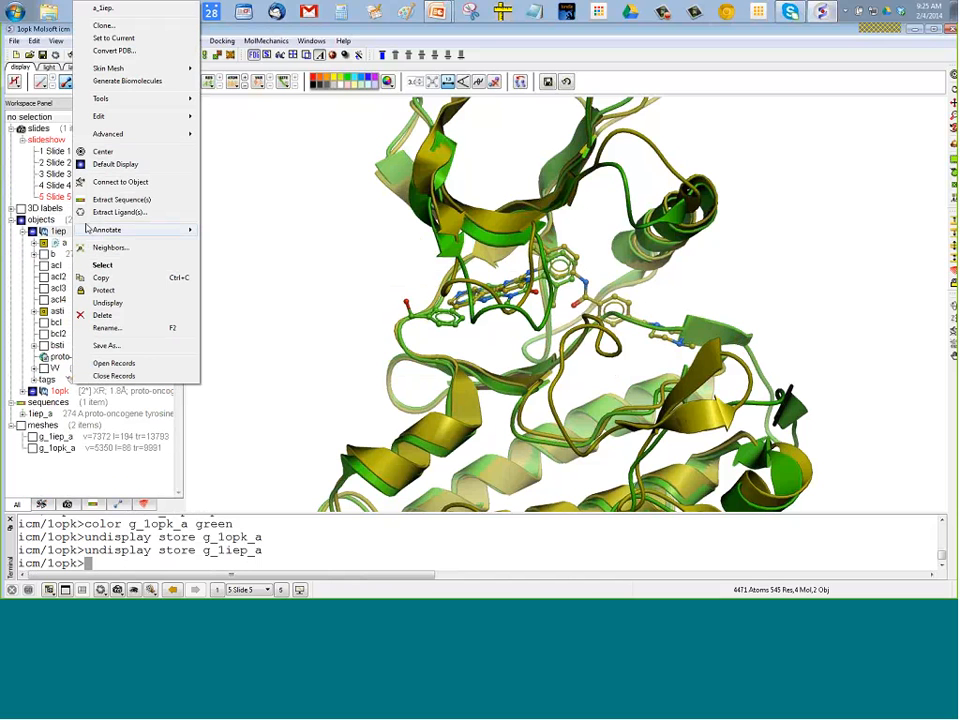
pyautogui.click(122, 52)
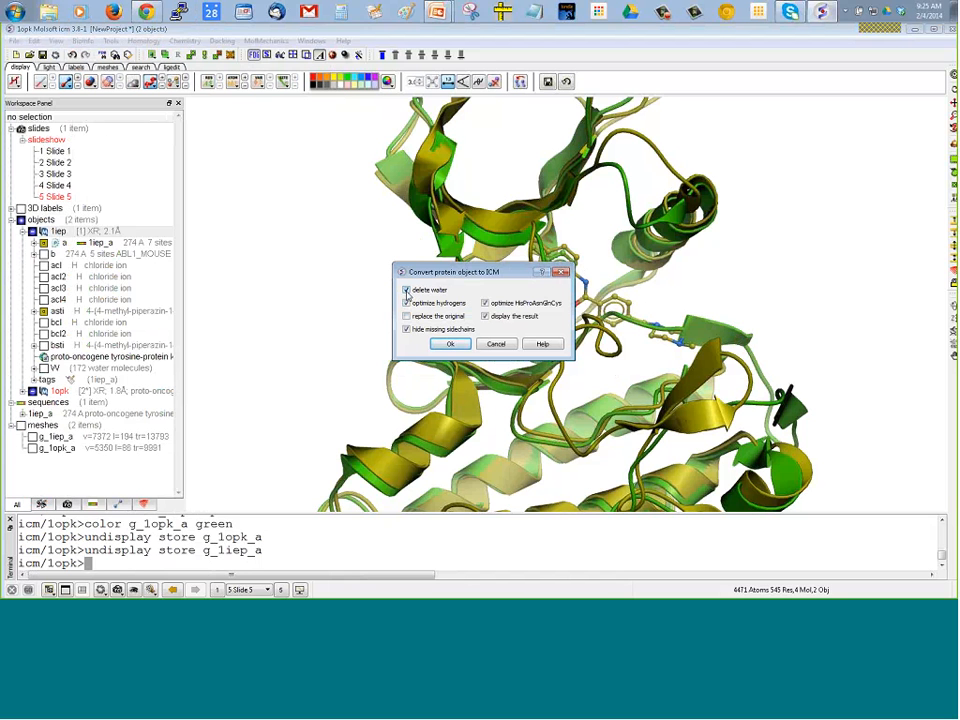
pyautogui.click(486, 315)
pyautogui.click(407, 334)
pyautogui.click(407, 330)
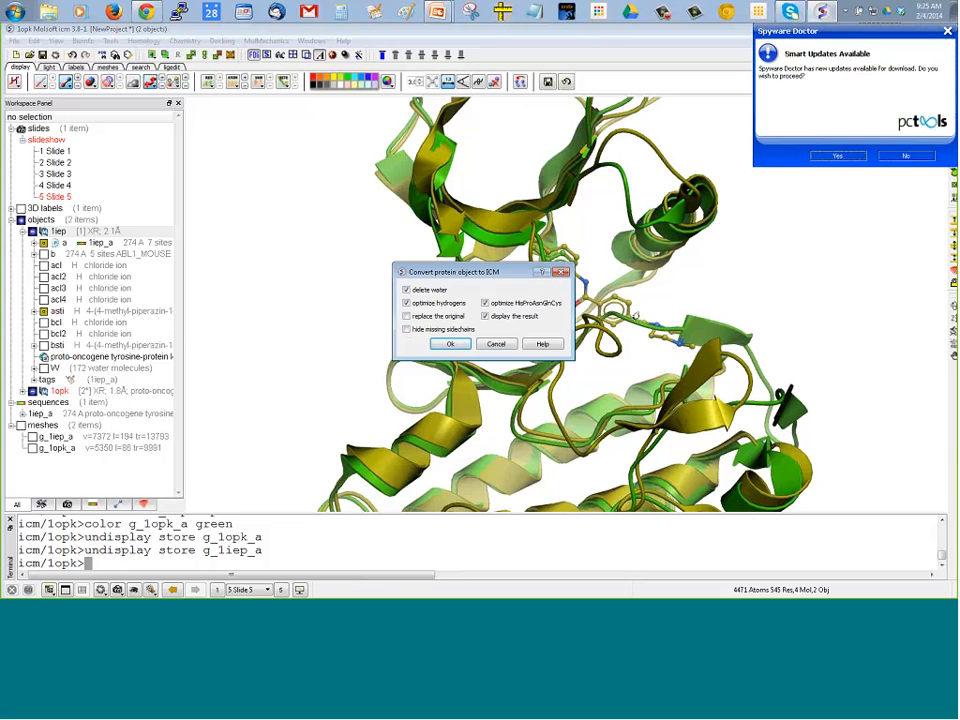
pyautogui.click(947, 32)
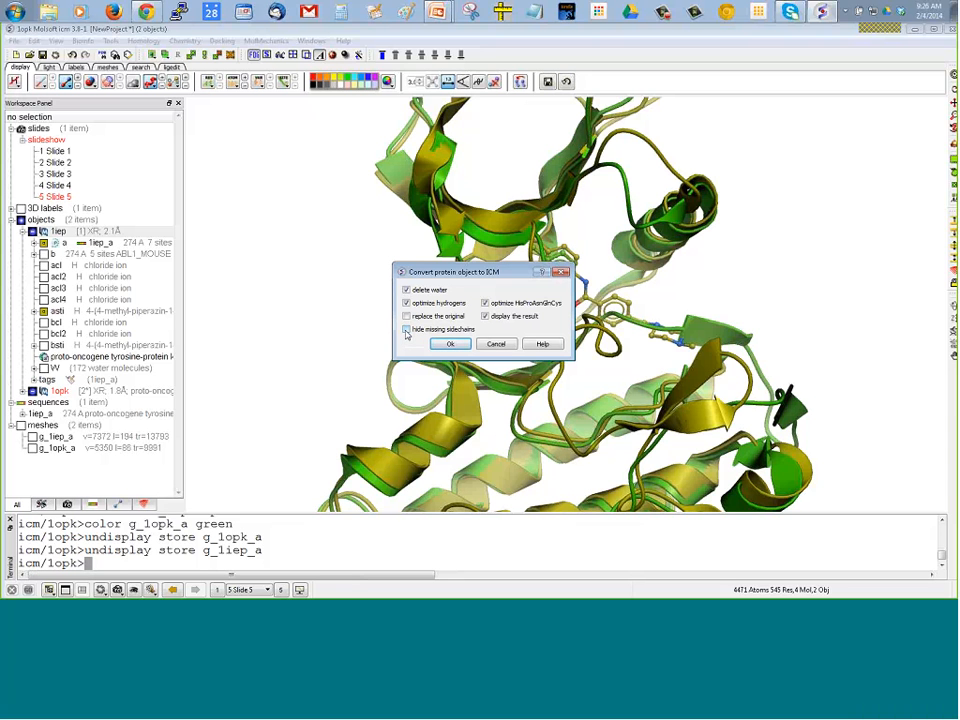
pyautogui.click(406, 330)
pyautogui.click(406, 330)
pyautogui.click(448, 344)
pyautogui.moveTo(48, 158)
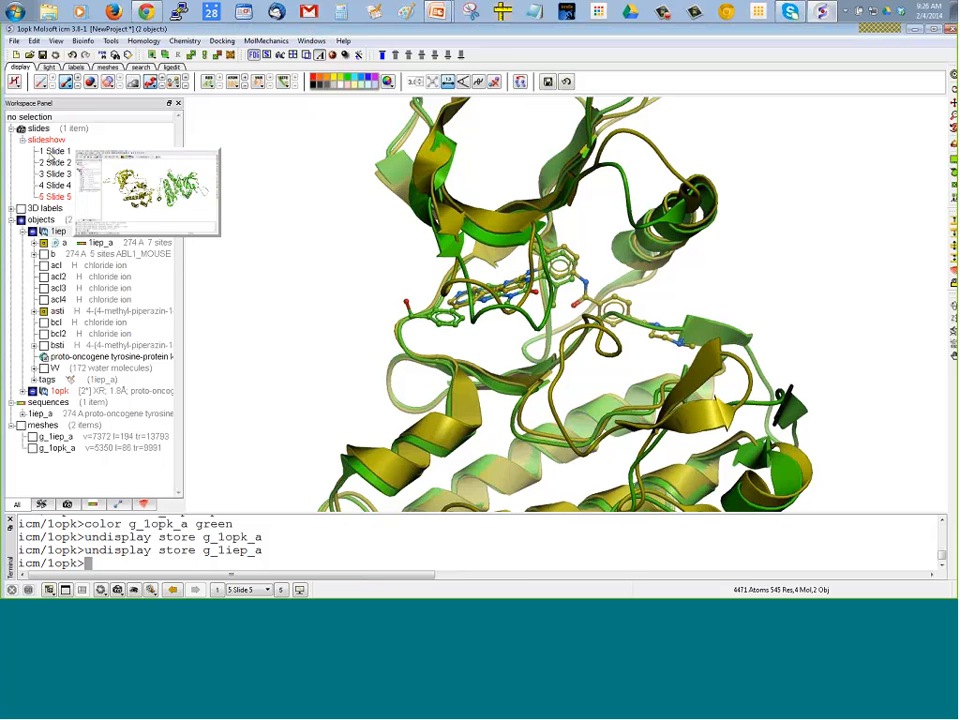
pyautogui.moveTo(60, 182)
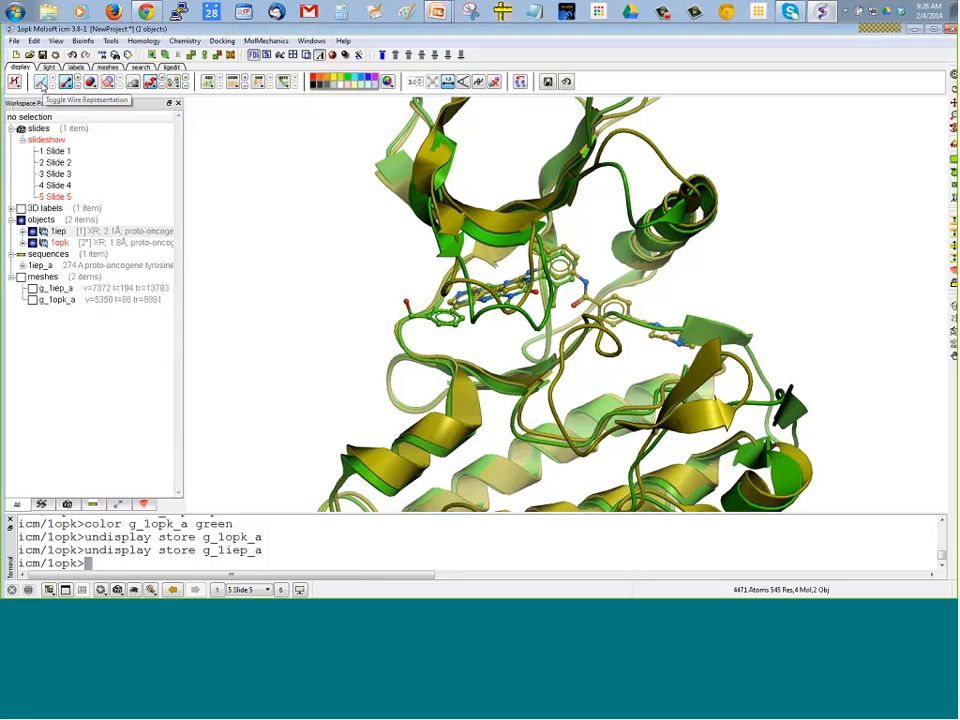
# Load the recent file 1iep.ob into the project under the object name 1iep_object
pyautogui.click(14, 41)
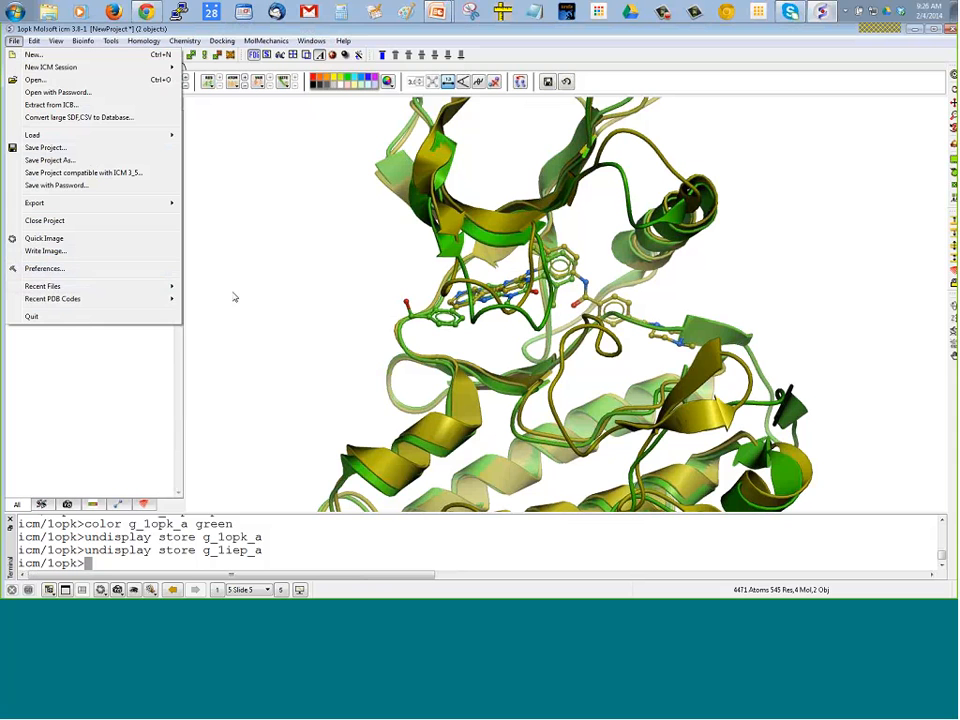
pyautogui.moveTo(150, 286)
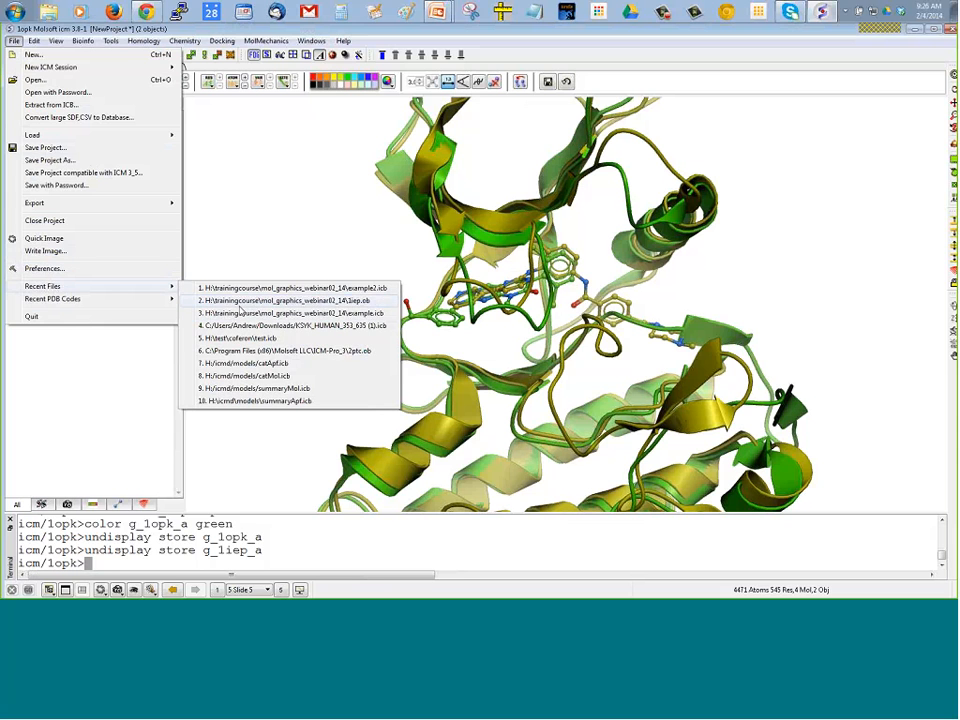
pyautogui.click(240, 302)
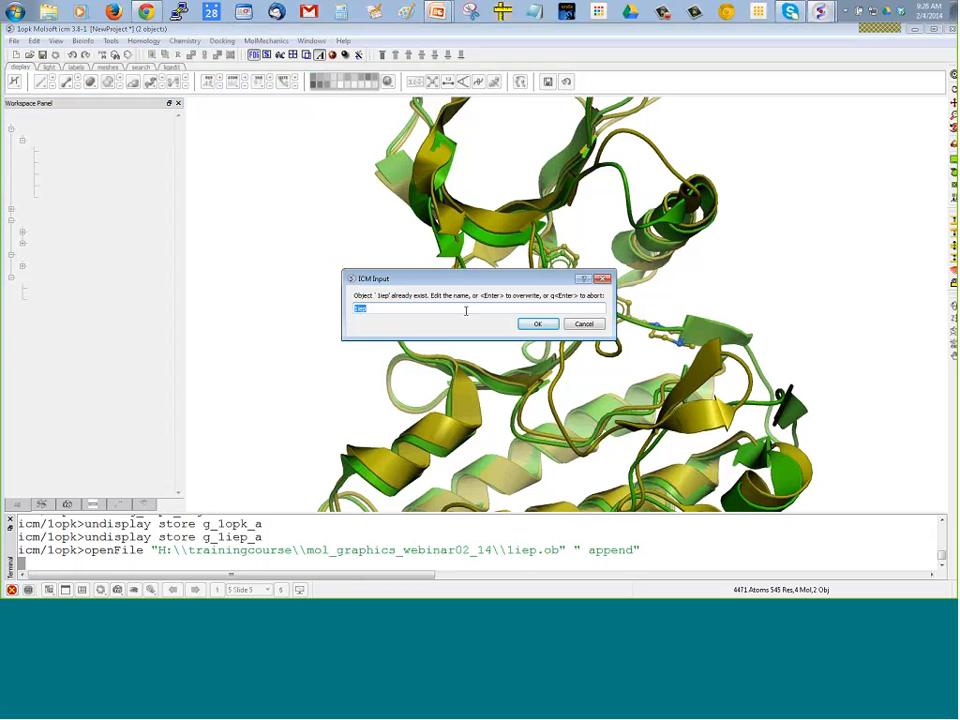
pyautogui.click(442, 311)
pyautogui.write('_object')
pyautogui.press('Return')
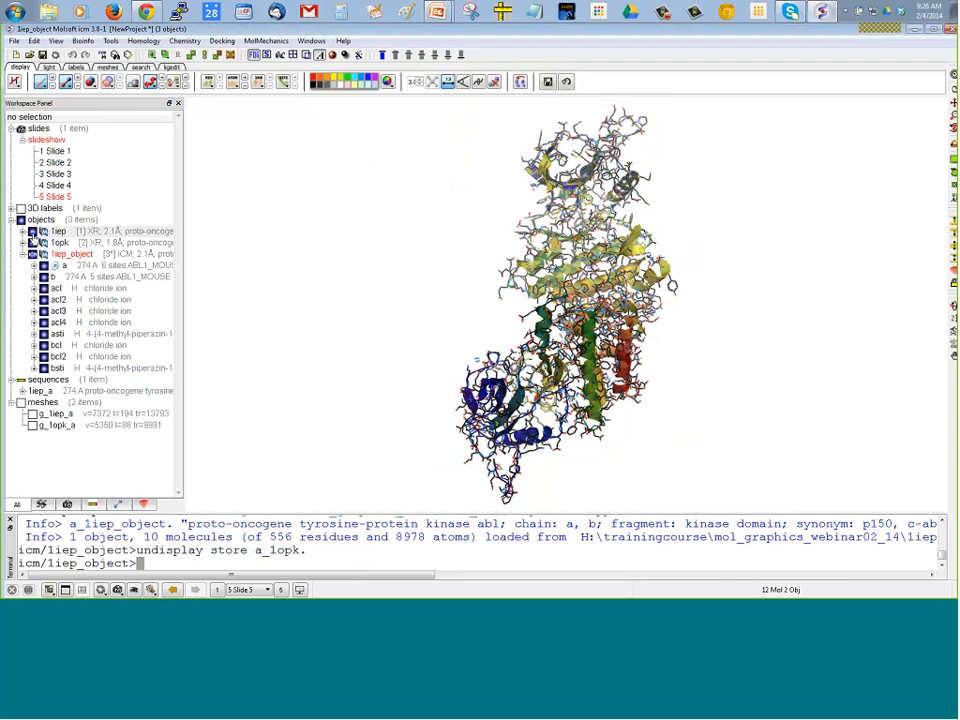
# Hide the 1opk and 1iep objects, and display only chain a and the asti ligand of 1iep_object
pyautogui.click(32, 232)
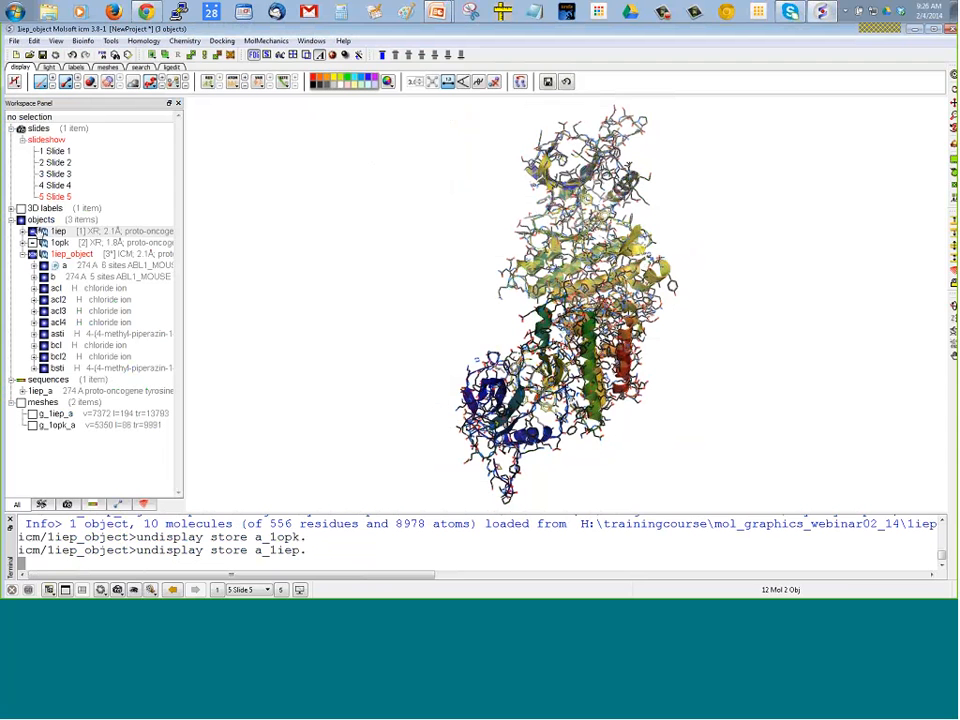
pyautogui.click(32, 254)
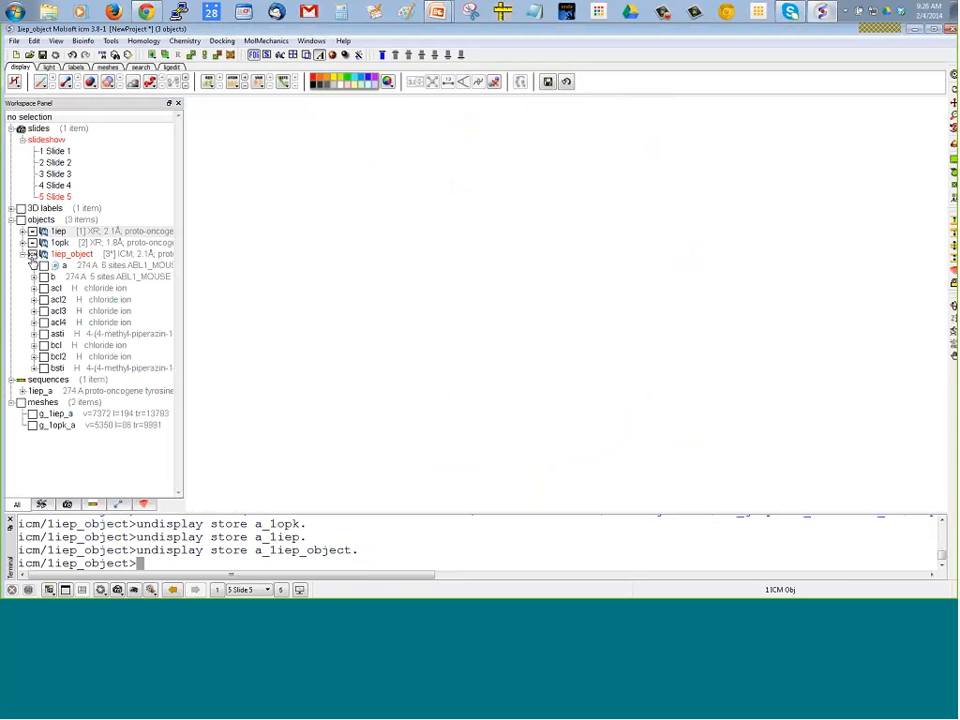
pyautogui.click(43, 265)
pyautogui.click(43, 333)
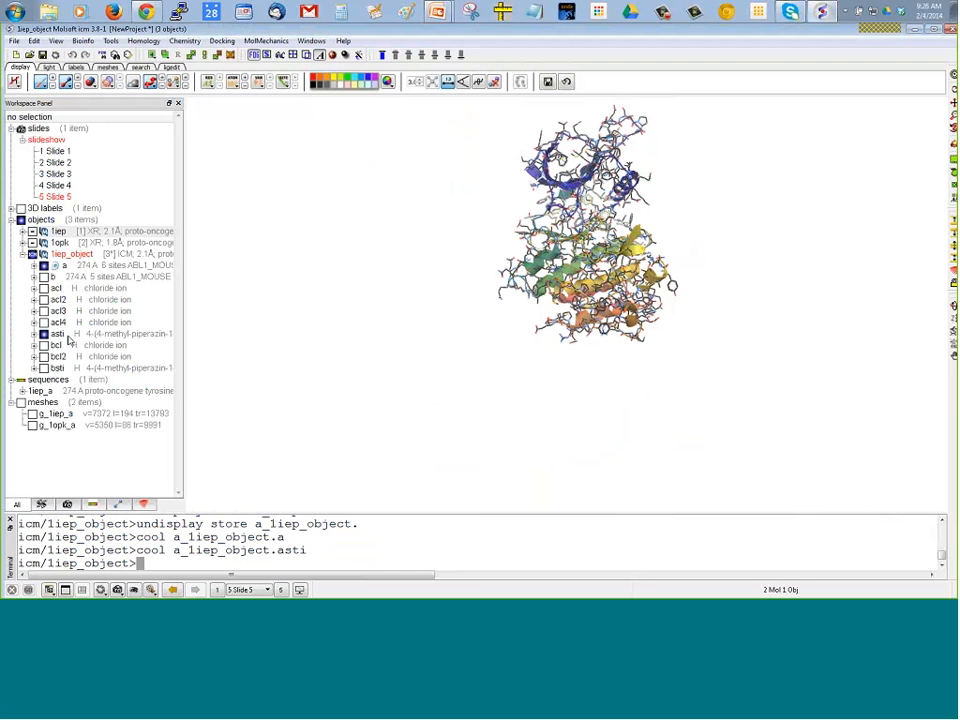
# Center the view on 1iep_object's asti ligand with its surrounding pocket in frame, and clear the selection
pyautogui.click(67, 336)
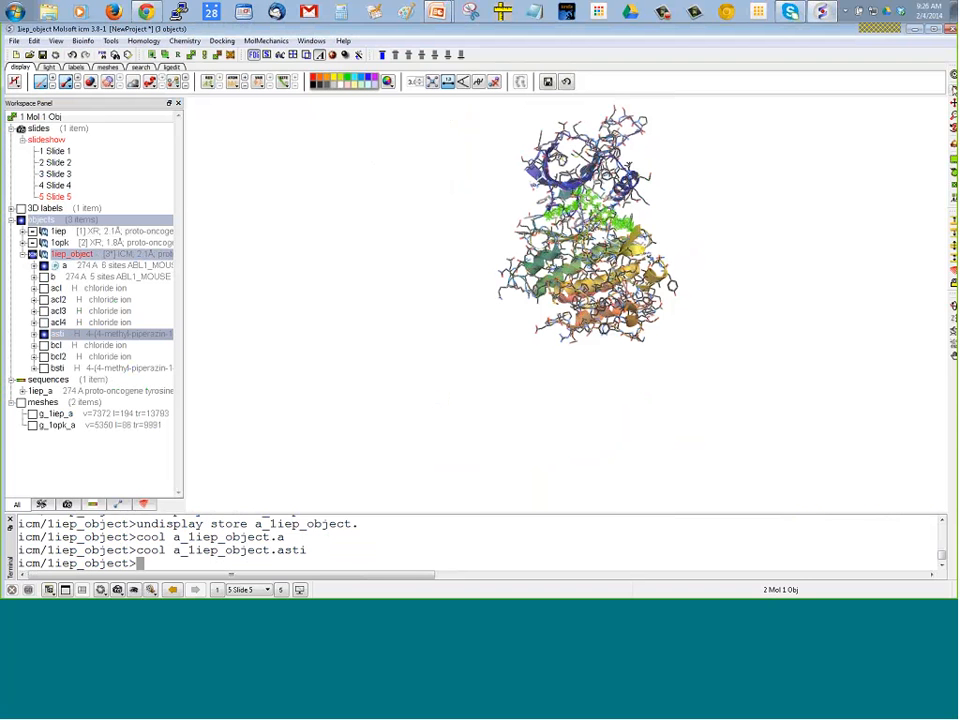
pyautogui.click(954, 75)
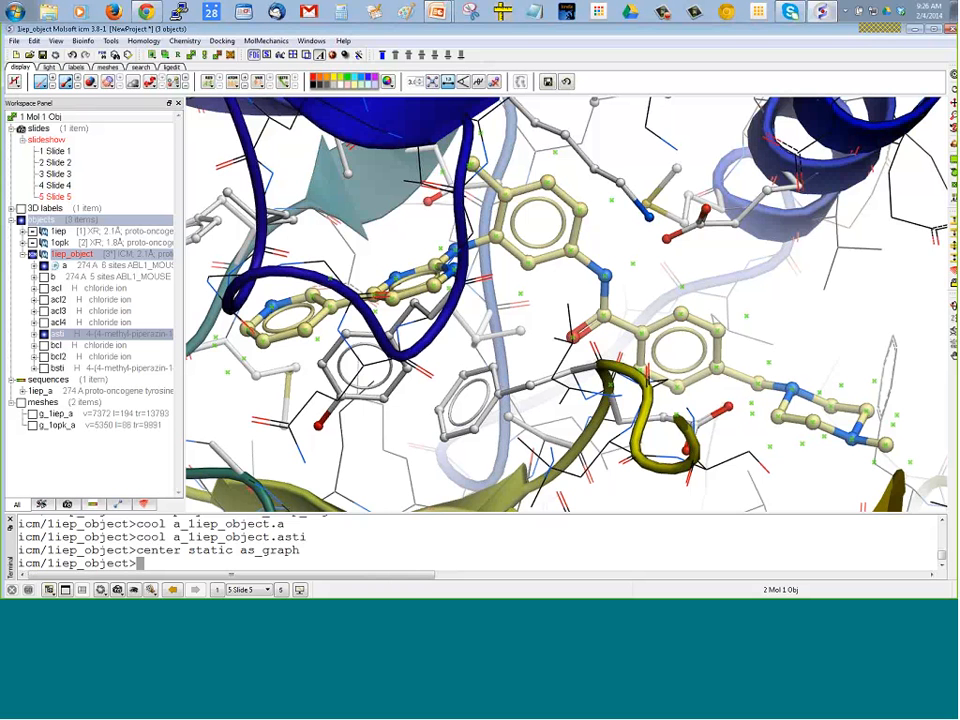
pyautogui.moveTo(206, 176); pyautogui.dragTo(222, 198, button='right')
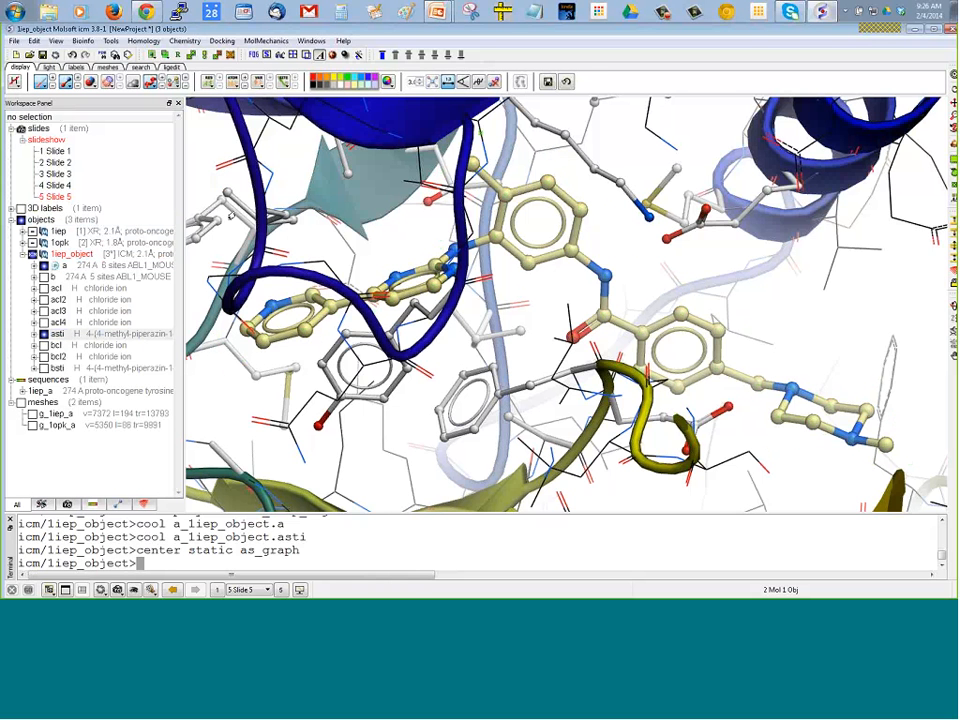
pyautogui.moveTo(191, 193); pyautogui.dragTo(201, 211)
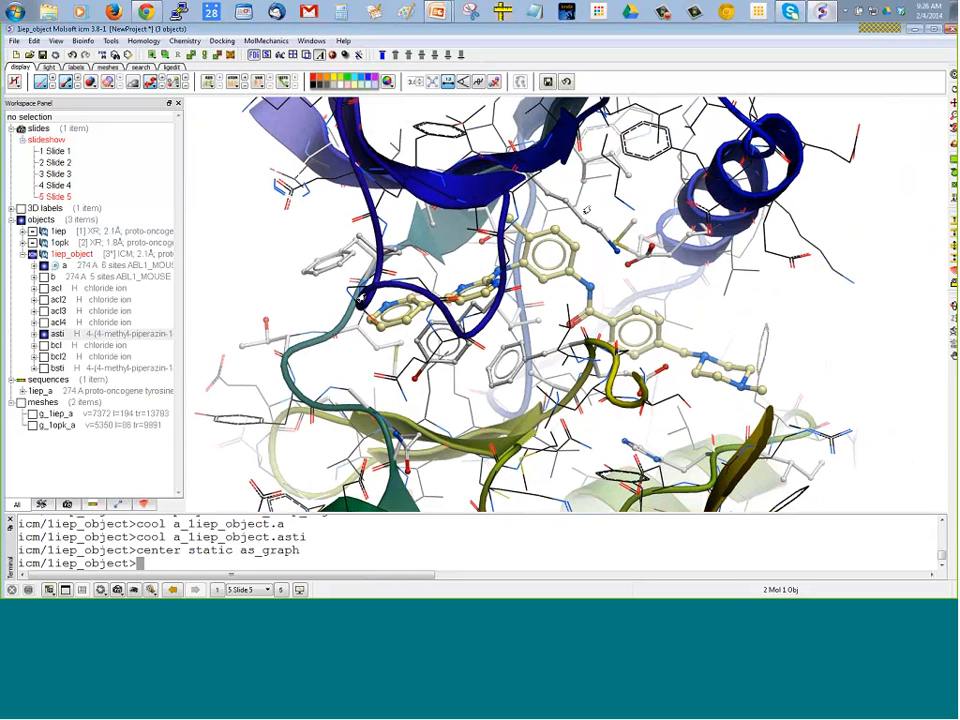
# Display the receptor pocket around 1iep_object's asti ligand with sidechain hydrogen bonds and without residue labels
pyautogui.rightClick(68, 336)
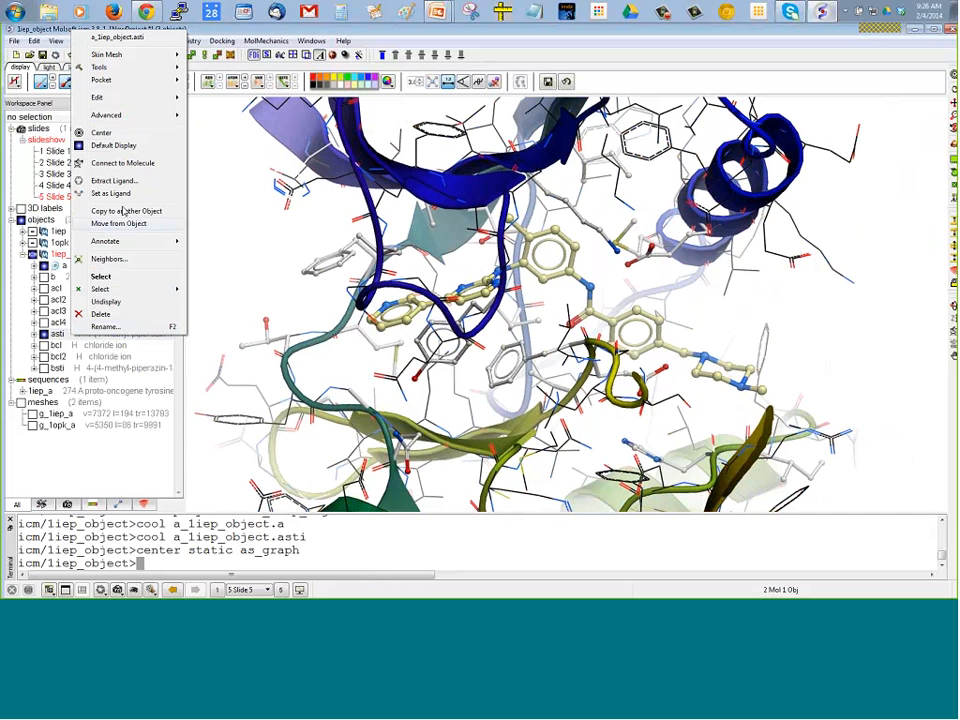
pyautogui.moveTo(128, 80)
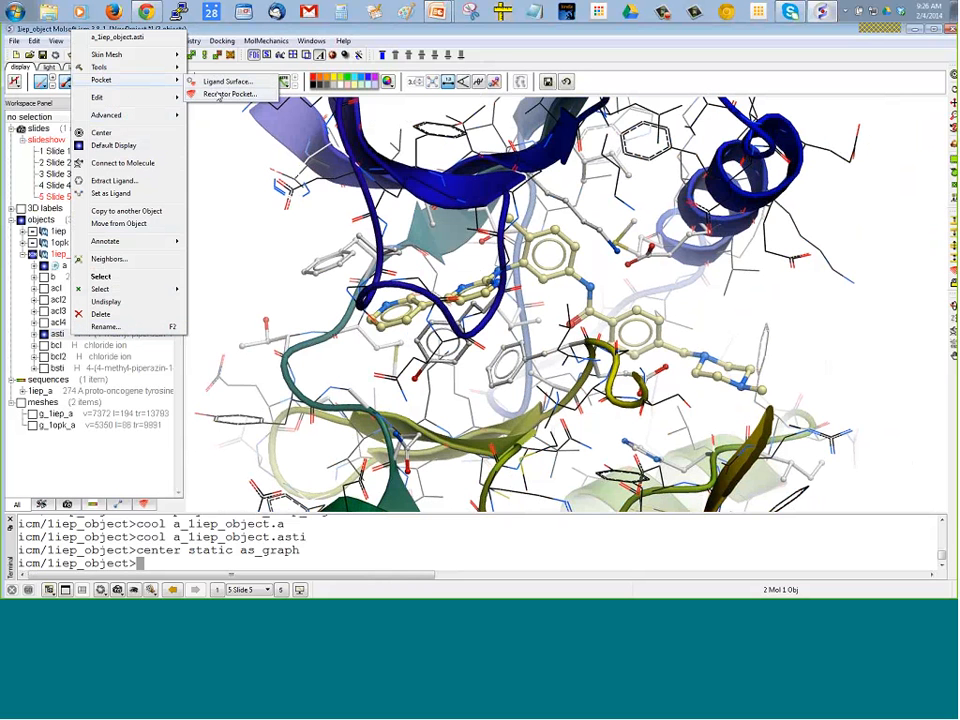
pyautogui.click(218, 94)
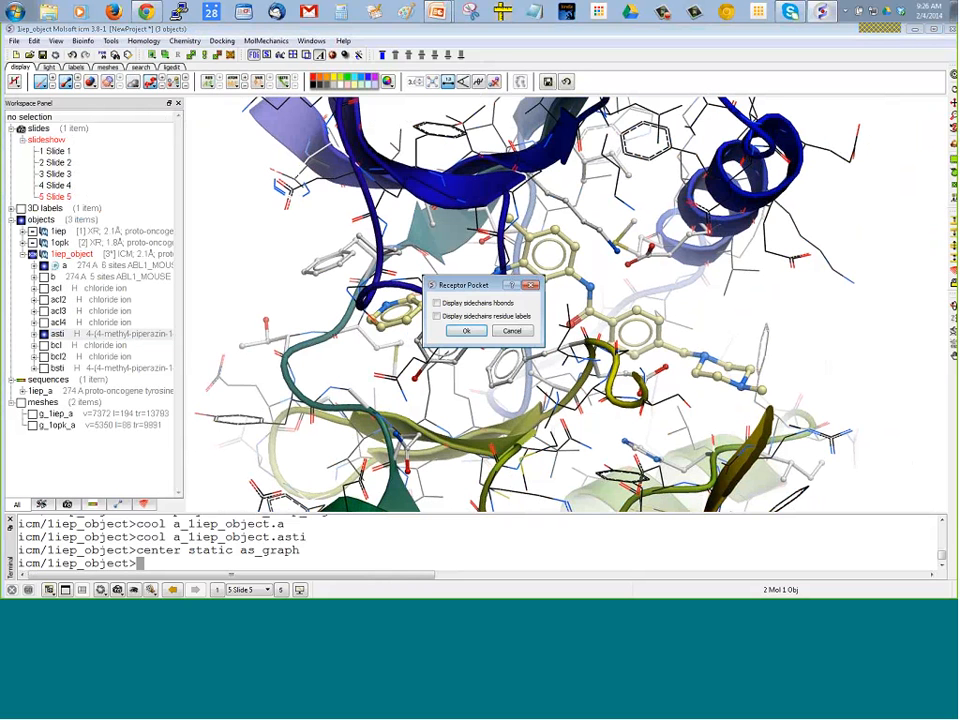
pyautogui.click(436, 302)
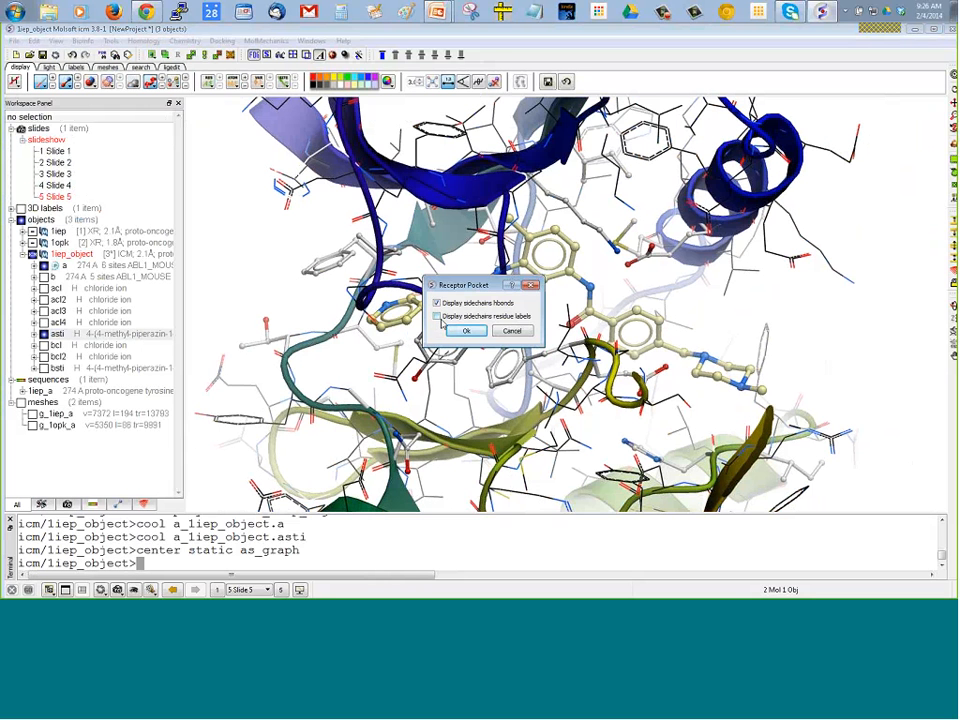
pyautogui.click(463, 331)
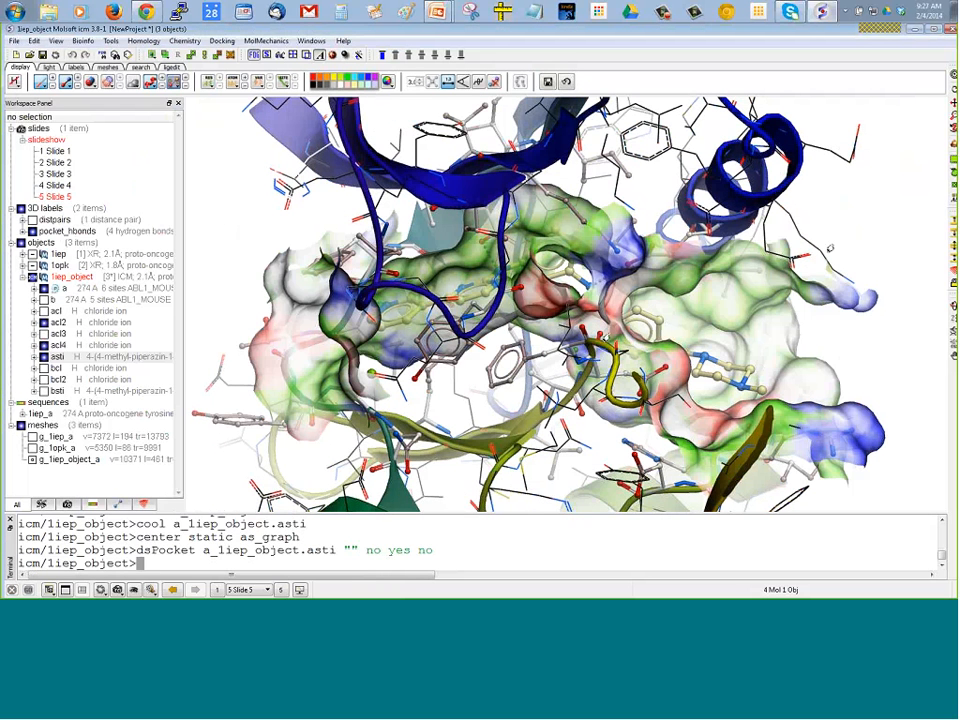
# Hide the wire representation, and move the front clipping plane inward to cut open the pocket surface around the ligand
pyautogui.moveTo(865, 228); pyautogui.dragTo(780, 222)
pyautogui.click(40, 83)
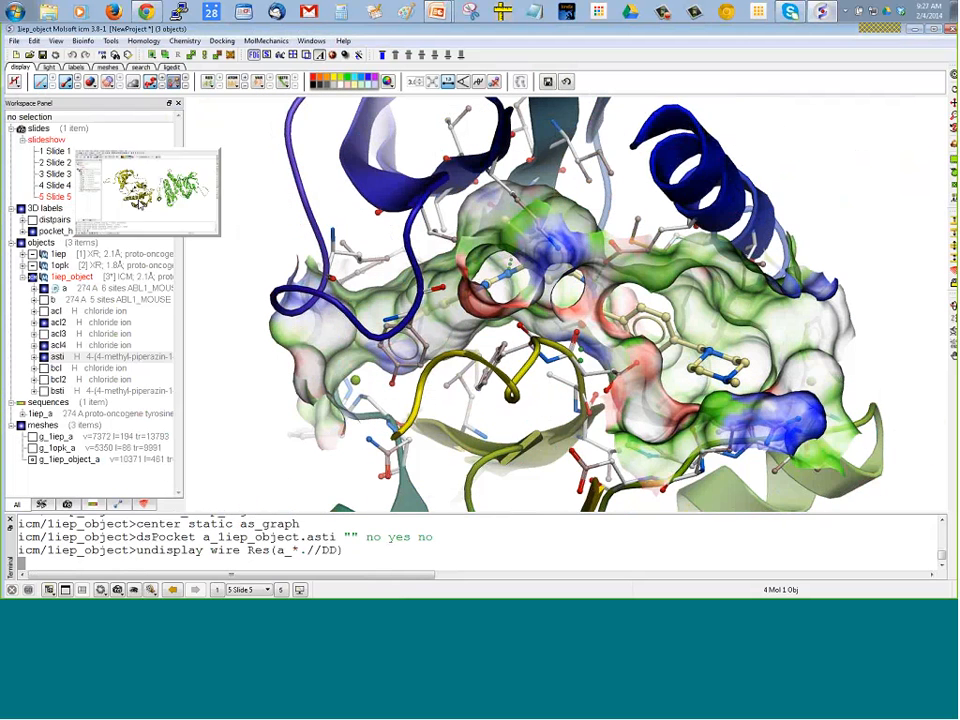
pyautogui.moveTo(239, 359); pyautogui.dragTo(270, 353)
pyautogui.moveTo(808, 175); pyautogui.dragTo(866, 264)
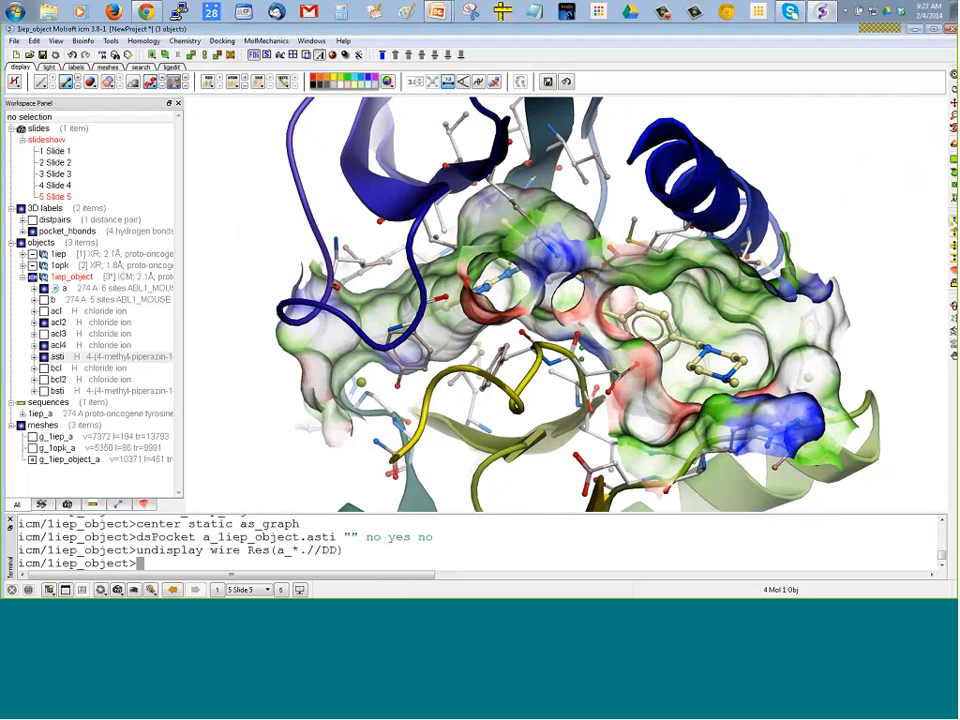
pyautogui.click(954, 221)
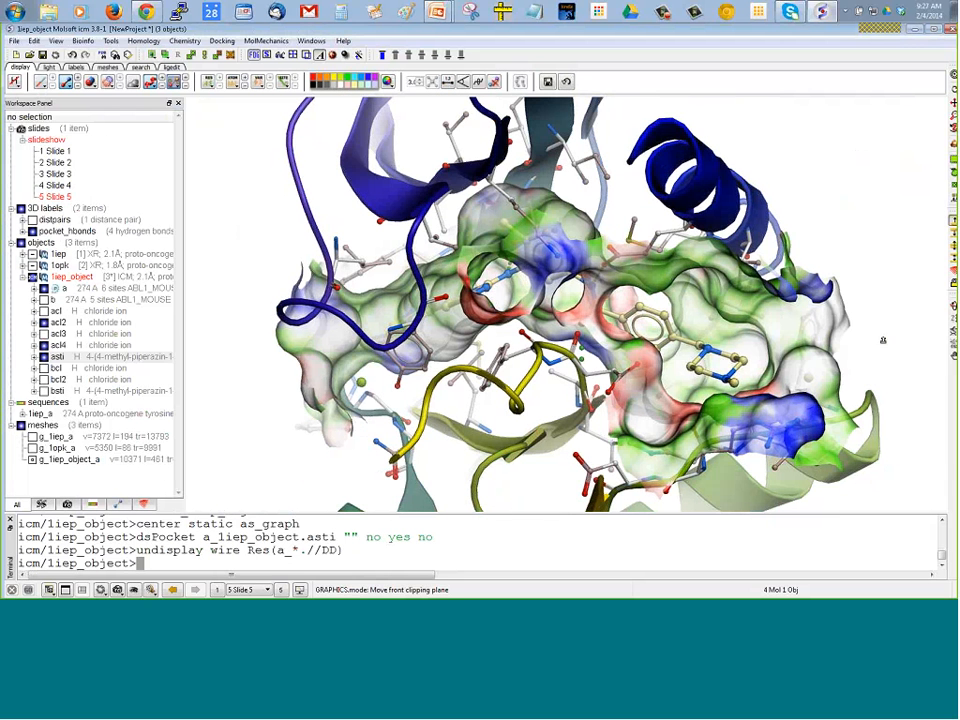
pyautogui.moveTo(883, 339); pyautogui.dragTo(883, 275)
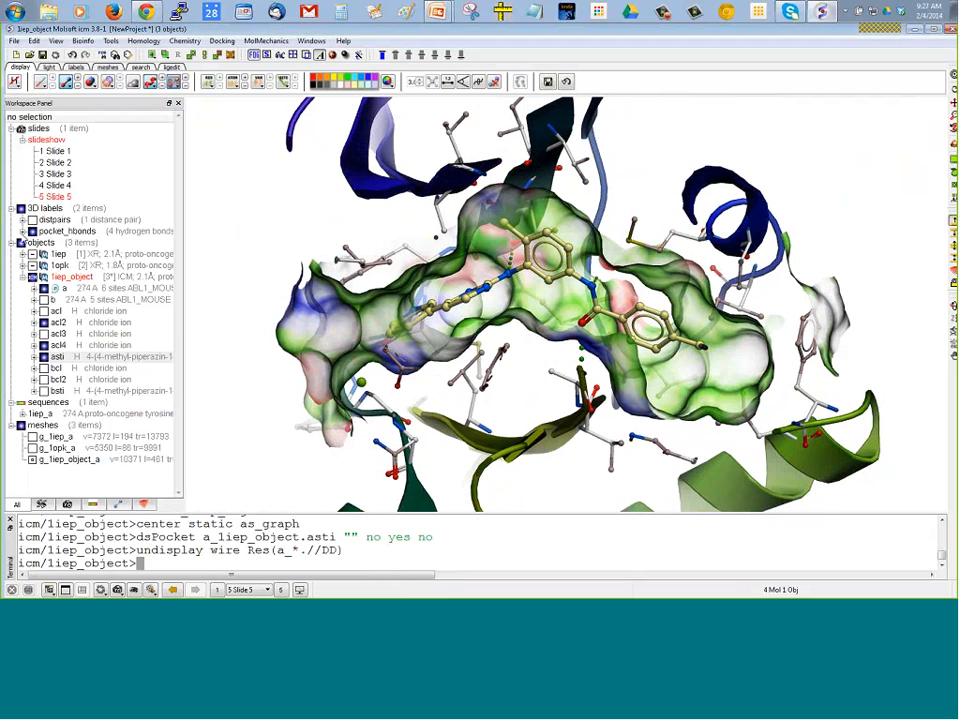
# Expand the pocket_hbonds labels and toggle each of the four hydrogen bonds off and on to locate it in the pocket
pyautogui.click(22, 231)
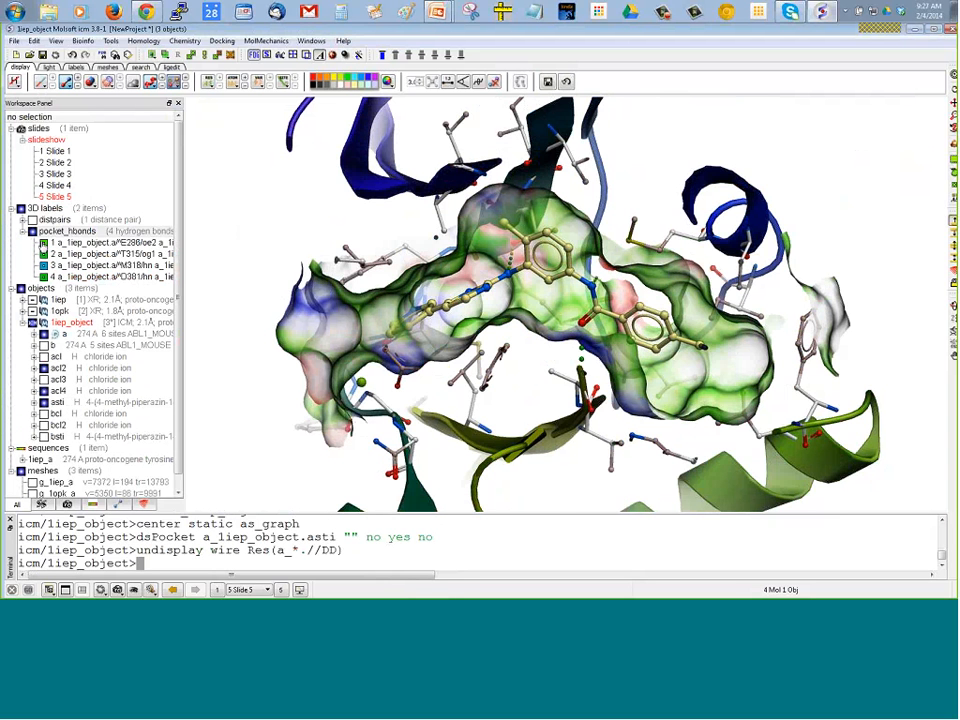
pyautogui.click(43, 243)
pyautogui.click(43, 243)
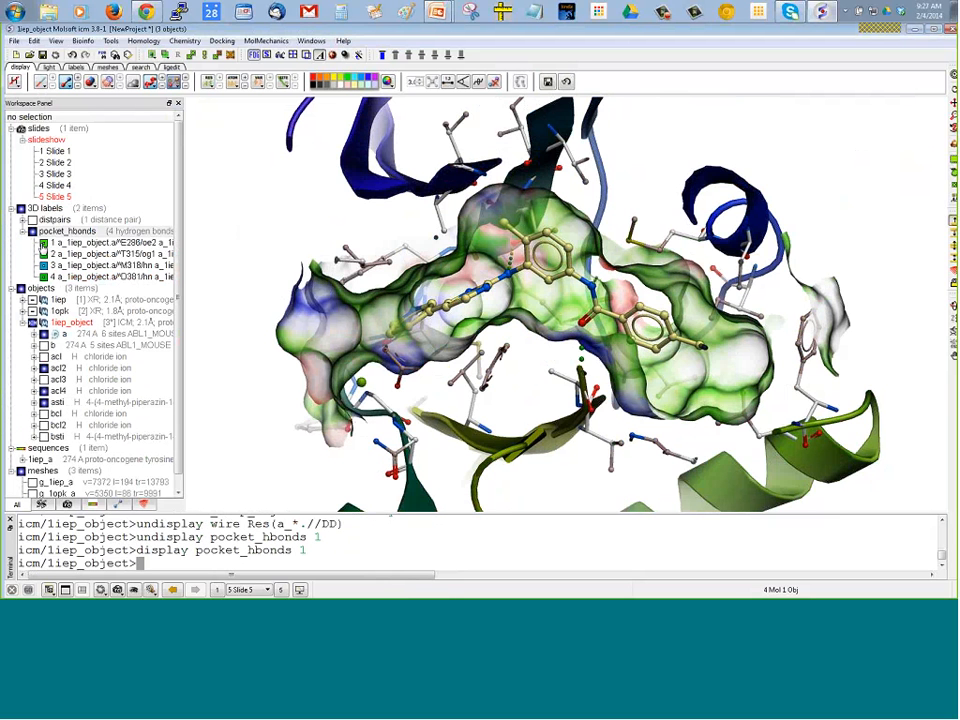
pyautogui.click(43, 254)
pyautogui.click(43, 254)
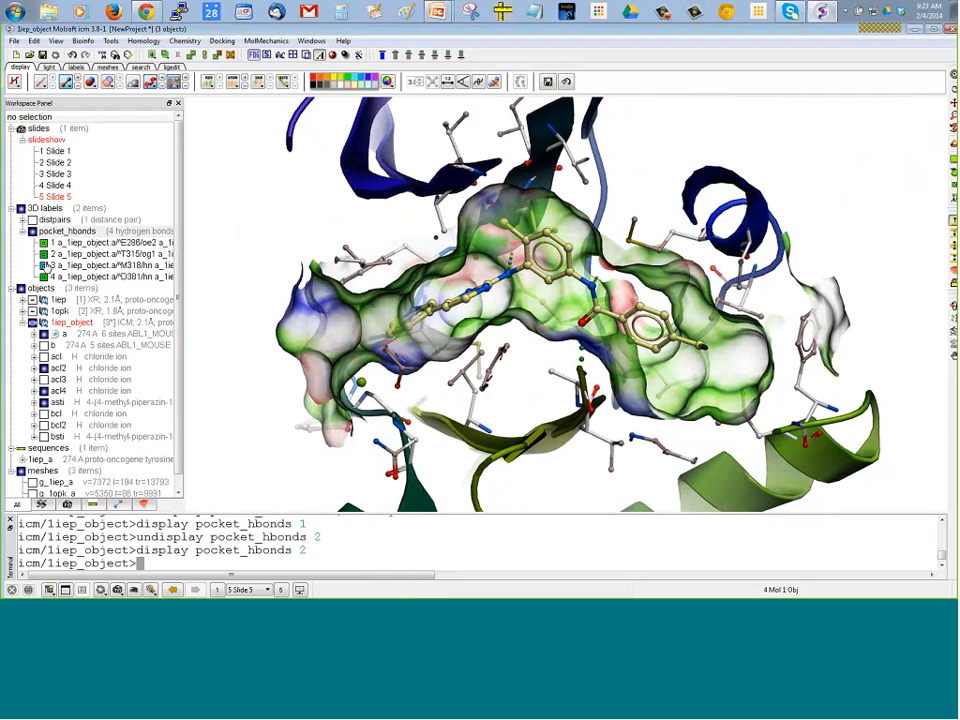
pyautogui.click(43, 265)
pyautogui.click(43, 265)
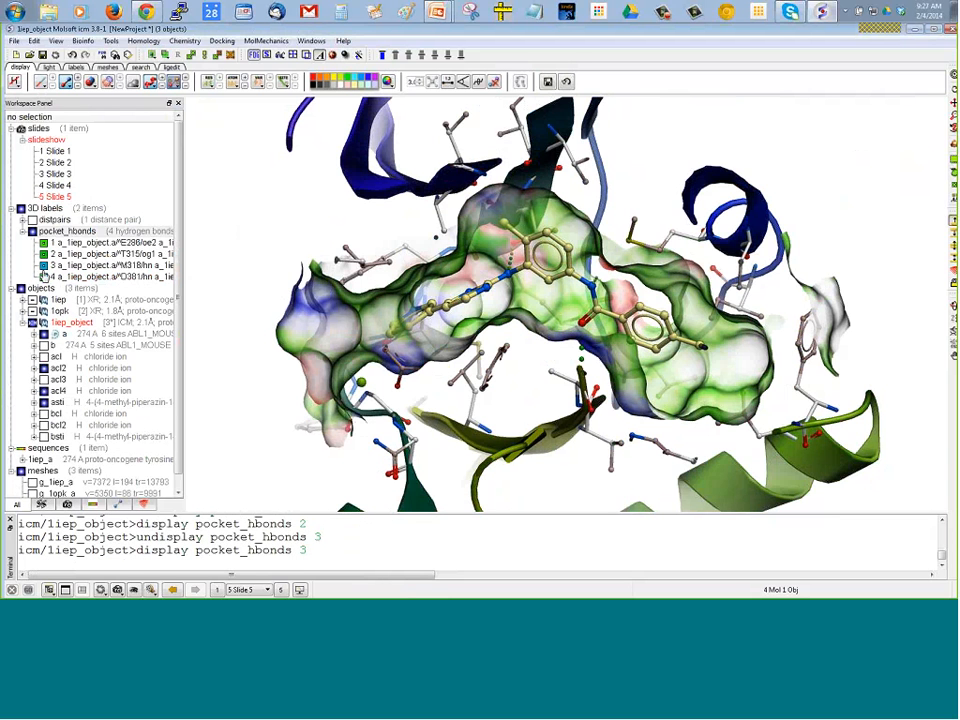
pyautogui.click(43, 277)
pyautogui.click(43, 277)
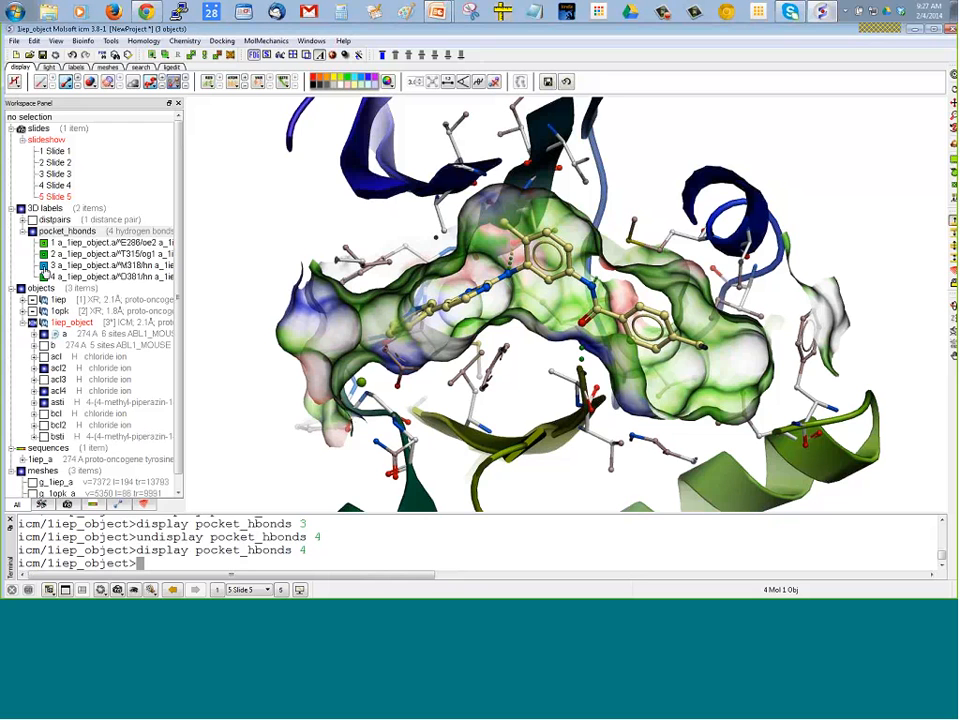
pyautogui.click(43, 266)
pyautogui.click(43, 266)
pyautogui.rightClick(62, 256)
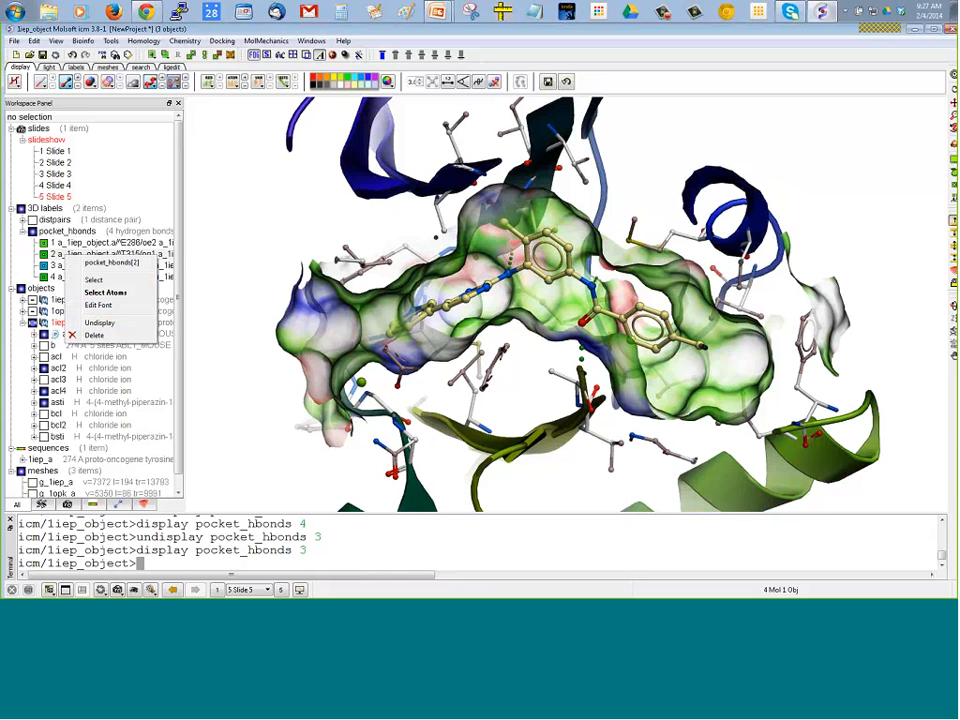
pyautogui.click(231, 241)
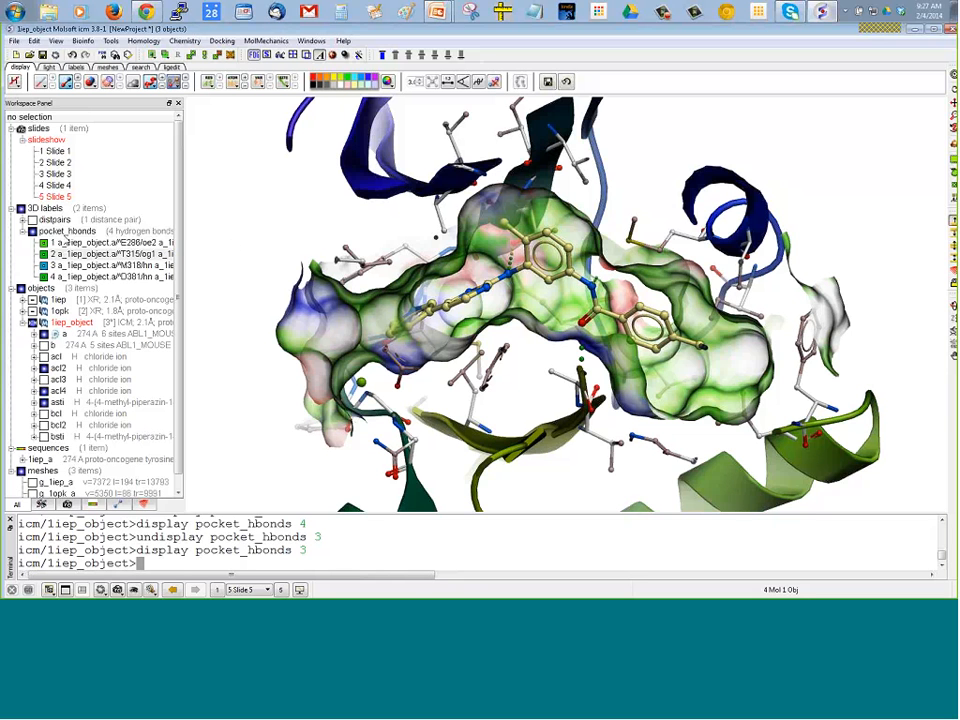
pyautogui.rightClick(45, 241)
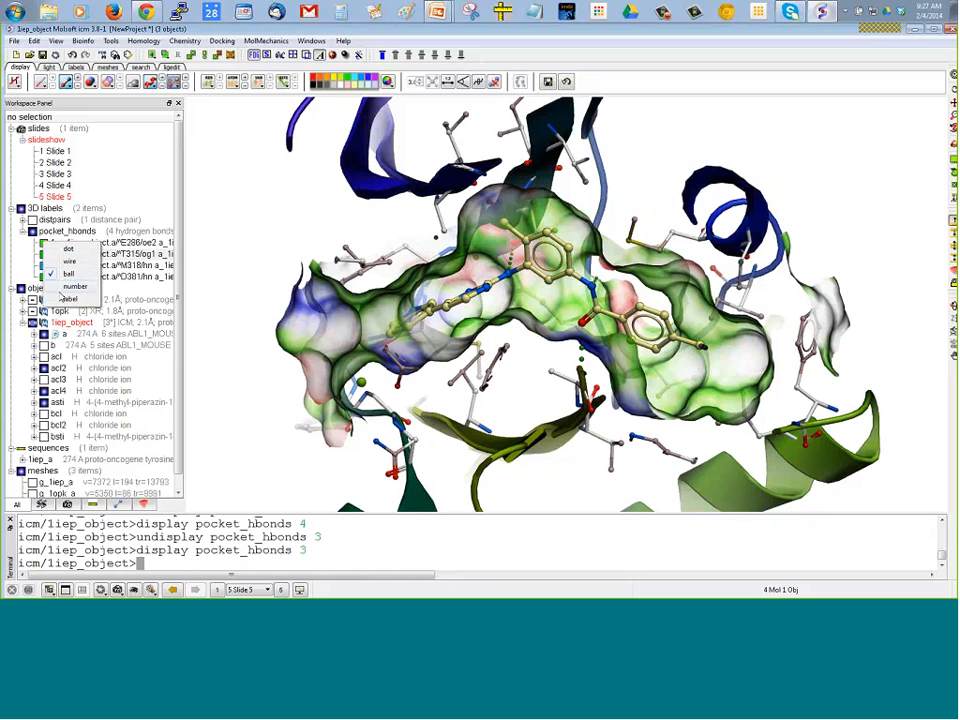
pyautogui.click(196, 248)
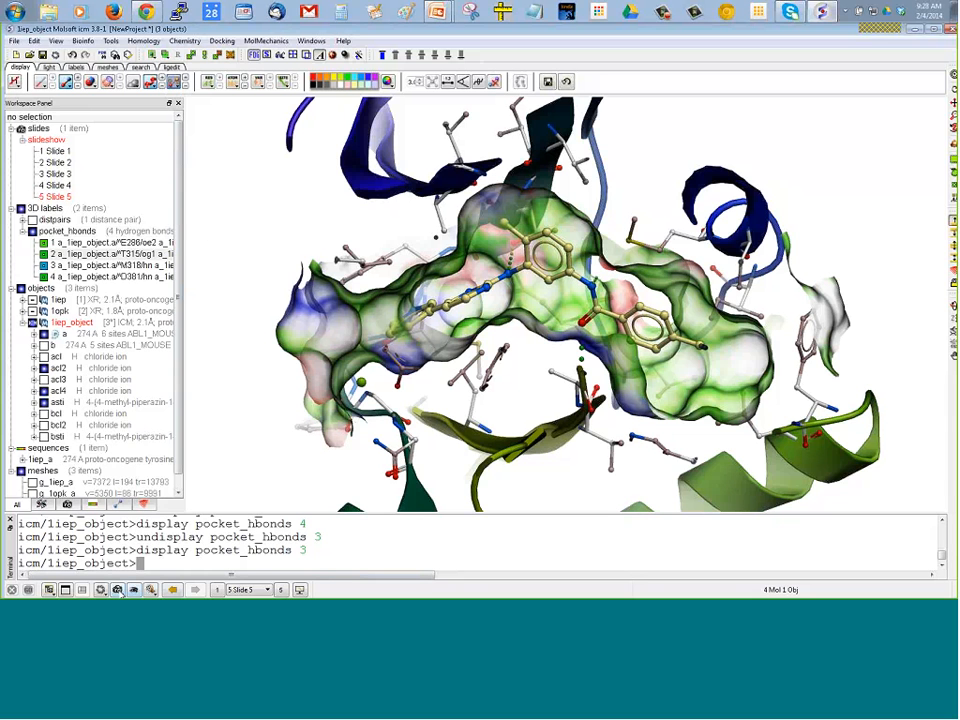
# Save the clipped pocket view with its hydrogen bonds as Slide 6
pyautogui.click(118, 590)
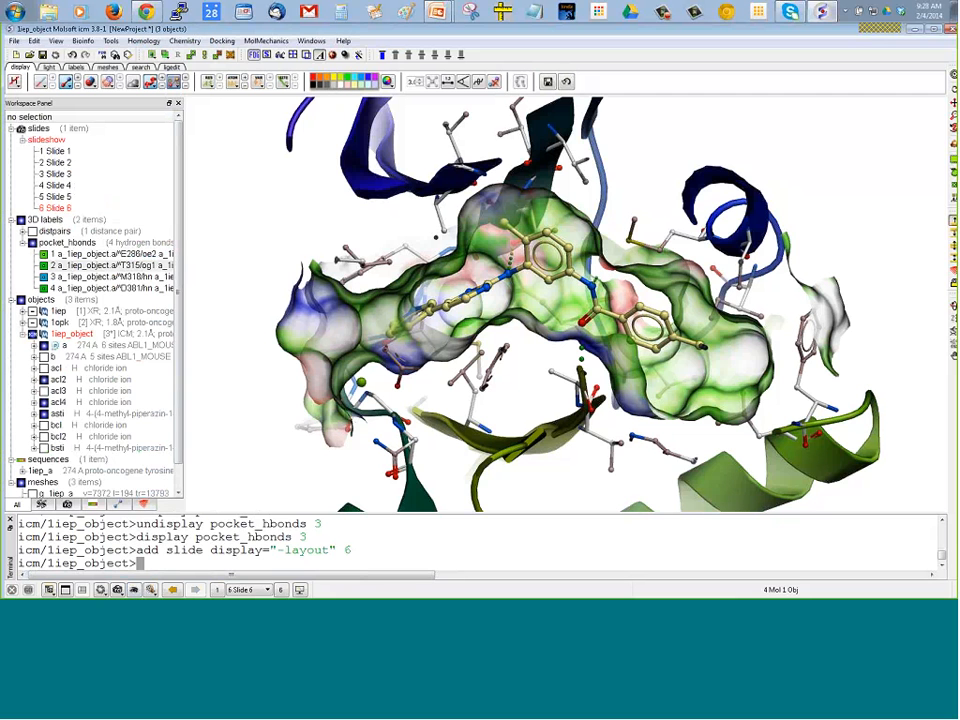
# Remove the clipping from the view, and hide all meshes so only the ligand, sidechains and ribbon are displayed
pyautogui.click(953, 260)
pyautogui.moveTo(829, 195); pyautogui.dragTo(881, 236)
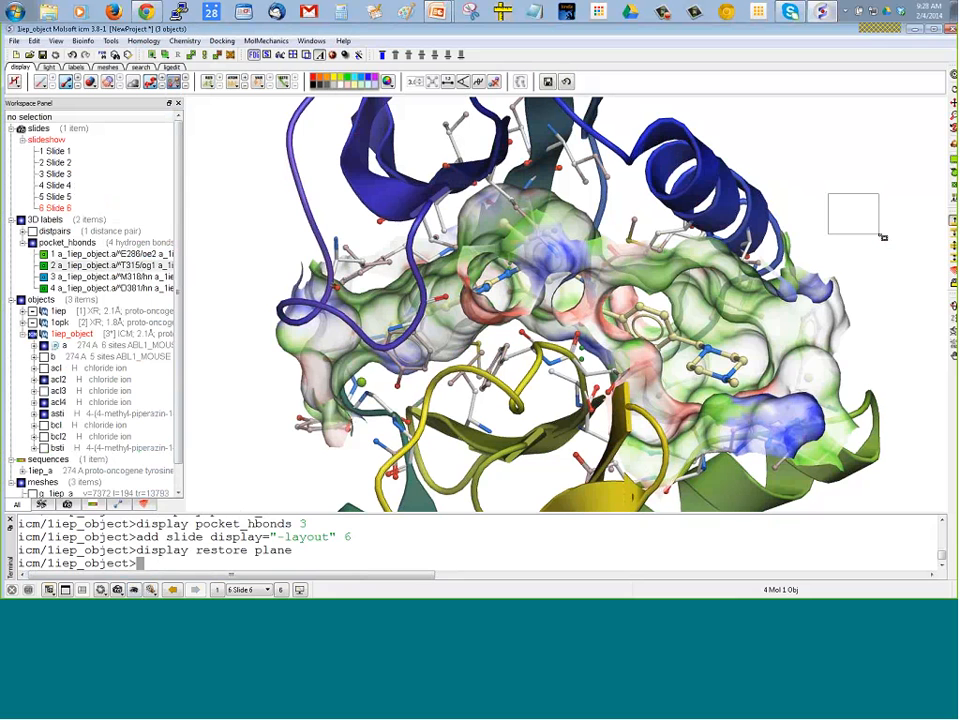
pyautogui.click(21, 483)
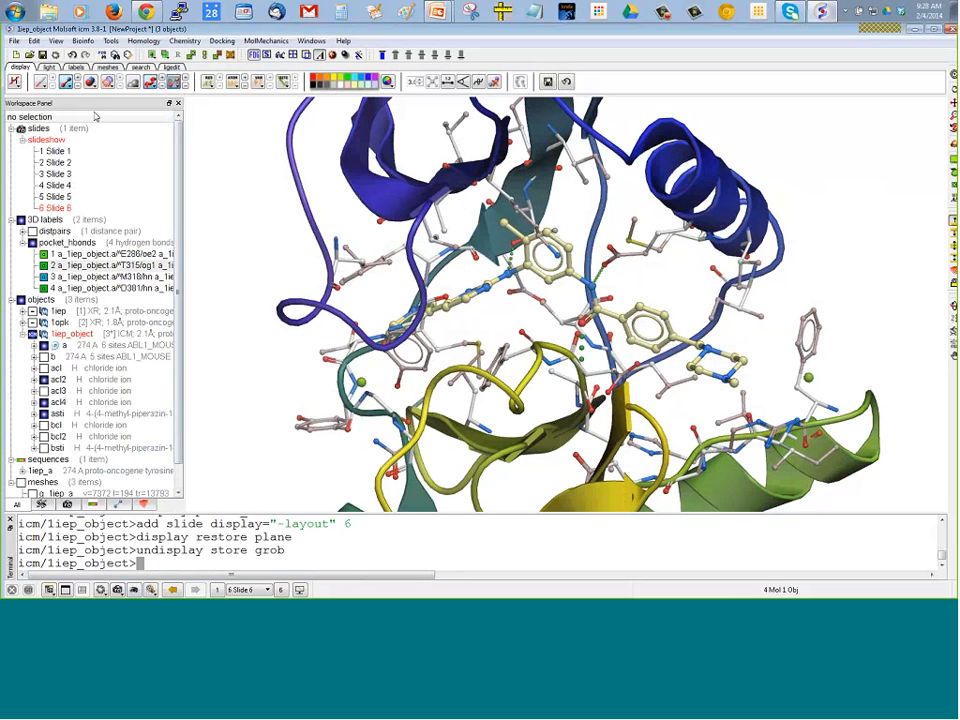
# Color the stick representation of the displayed ligand and sidechains by object
pyautogui.click(65, 81)
pyautogui.moveTo(90, 135)
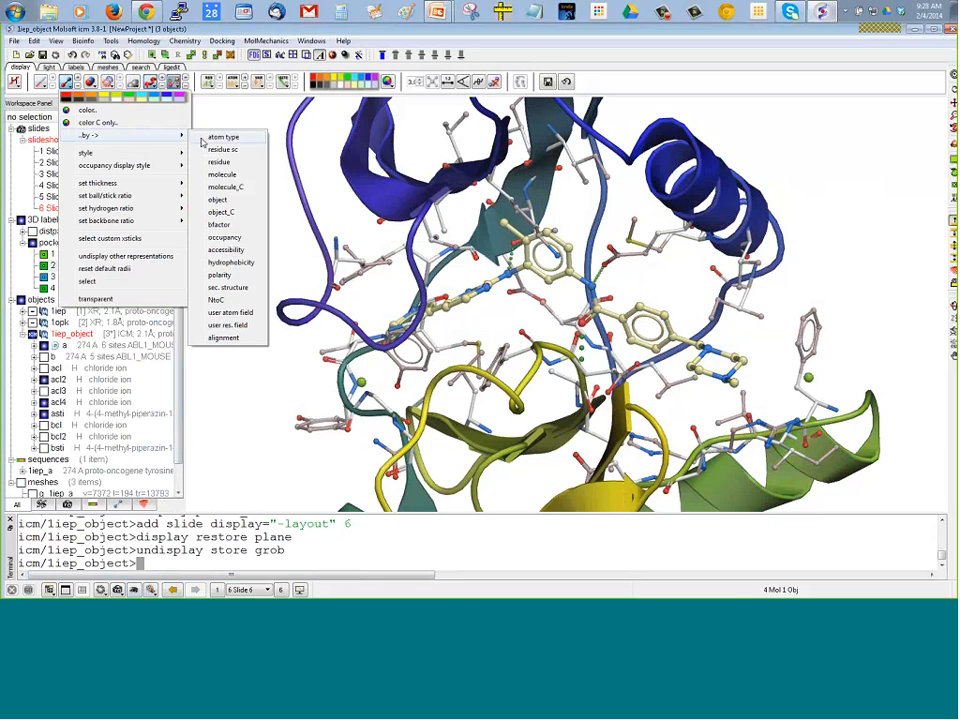
pyautogui.click(216, 200)
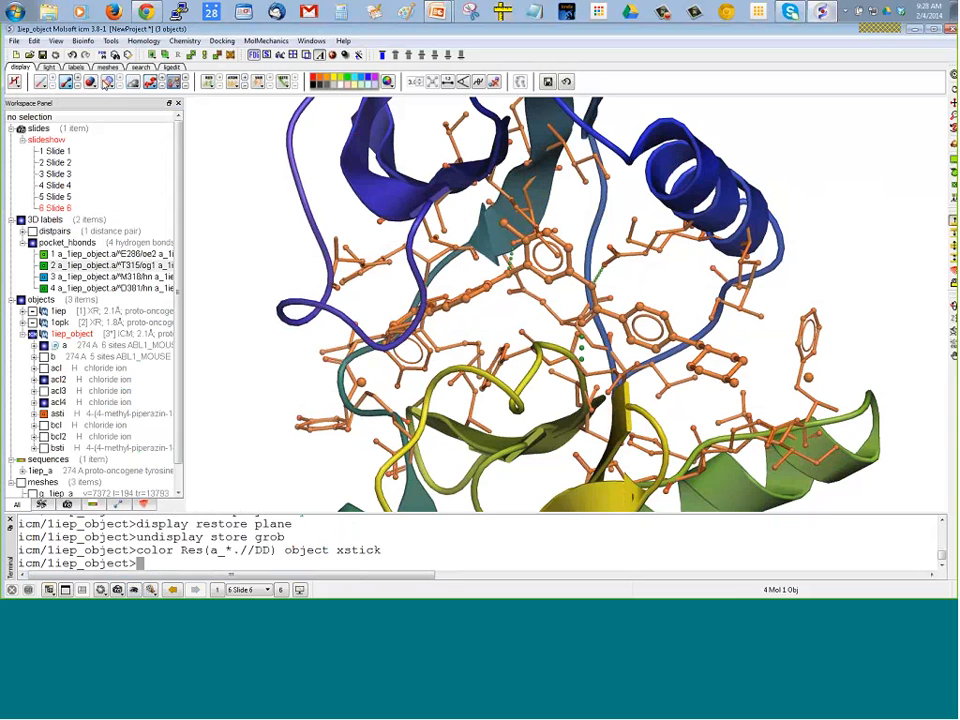
# Color the displayed sticks by atom type and the protein ribbon by object
pyautogui.click(65, 81)
pyautogui.moveTo(73, 138)
pyautogui.click(216, 137)
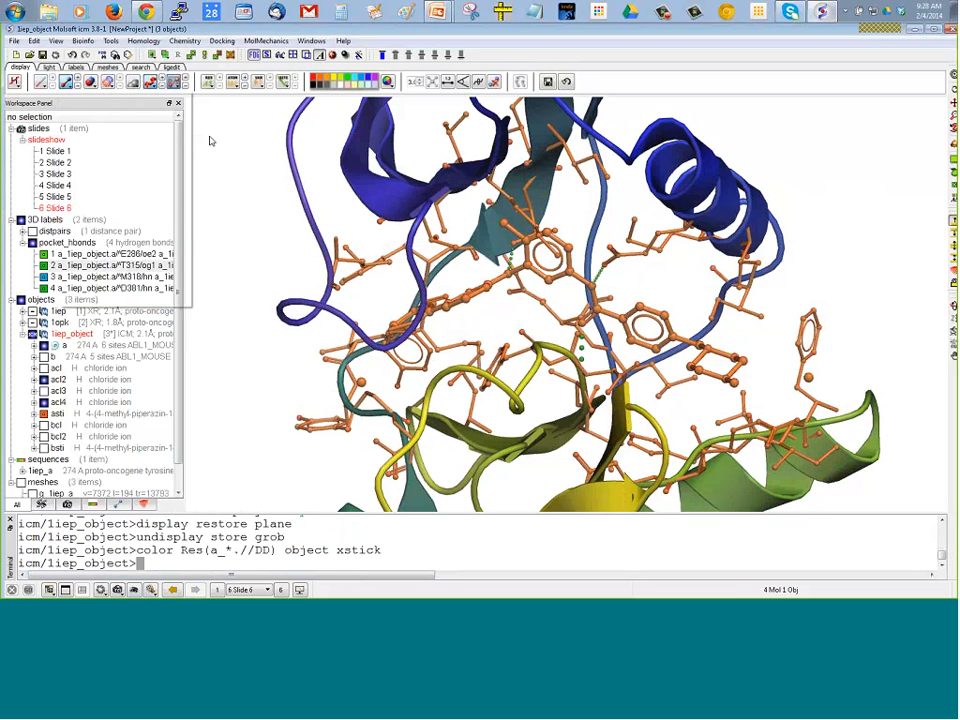
pyautogui.click(152, 81)
pyautogui.moveTo(170, 124)
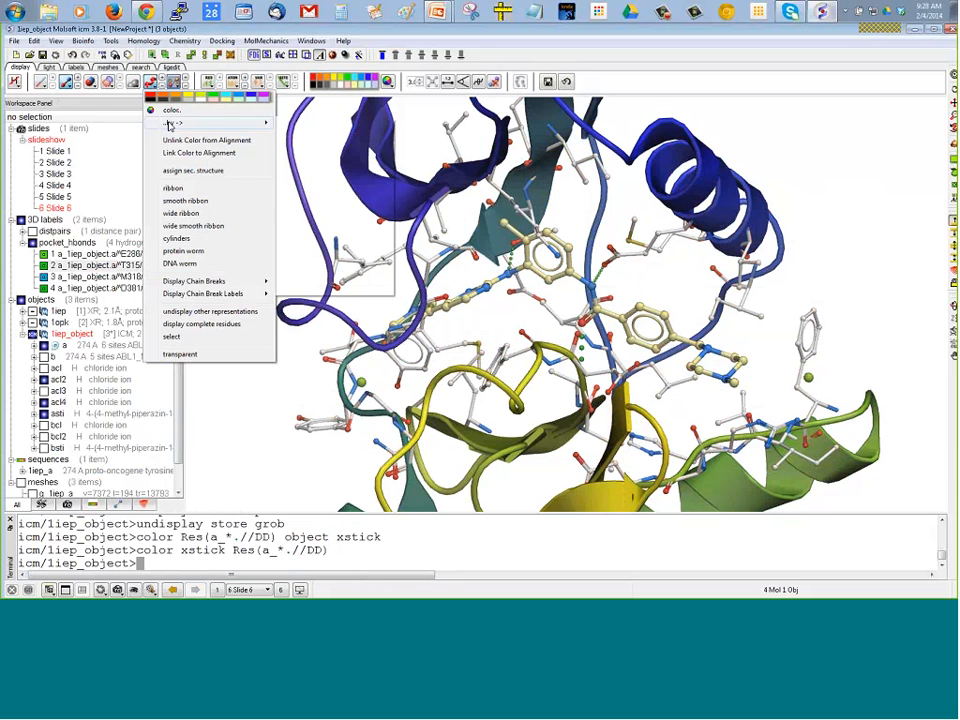
pyautogui.click(300, 184)
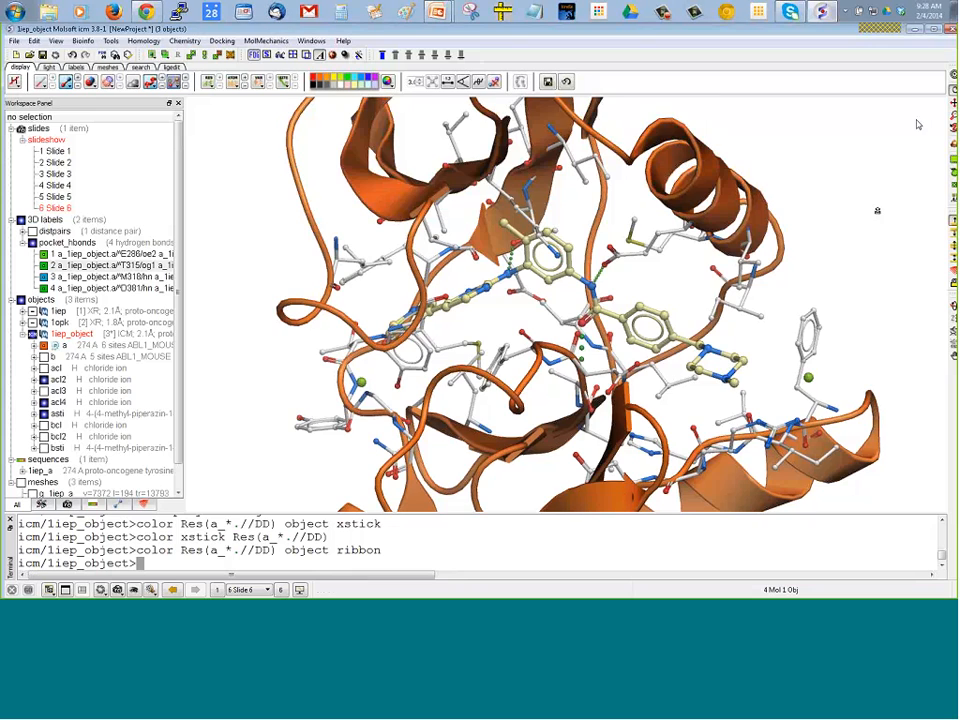
# Rotate the structure to a clear view of the ligand and store it as a viewpoint named pocket
pyautogui.moveTo(877, 209)
pyautogui.mouseDown()
pyautogui.moveTo(874, 160)
pyautogui.moveTo(873, 170)
pyautogui.moveTo(885, 152)
pyautogui.moveTo(880, 202)
pyautogui.mouseUp()
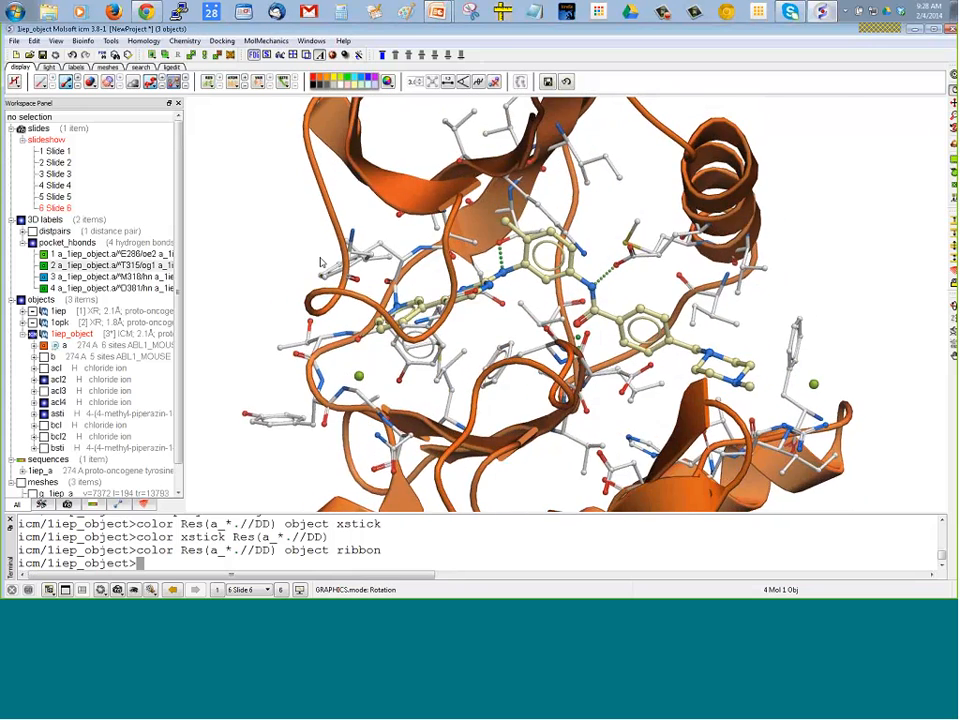
pyautogui.moveTo(245, 255); pyautogui.dragTo(285, 300)
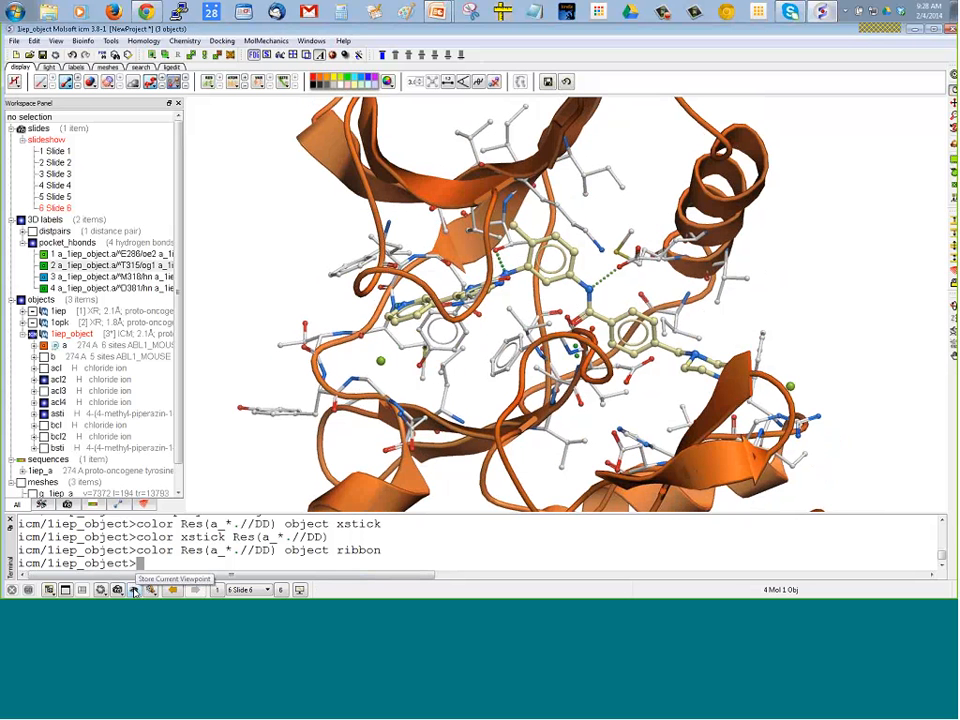
pyautogui.click(135, 590)
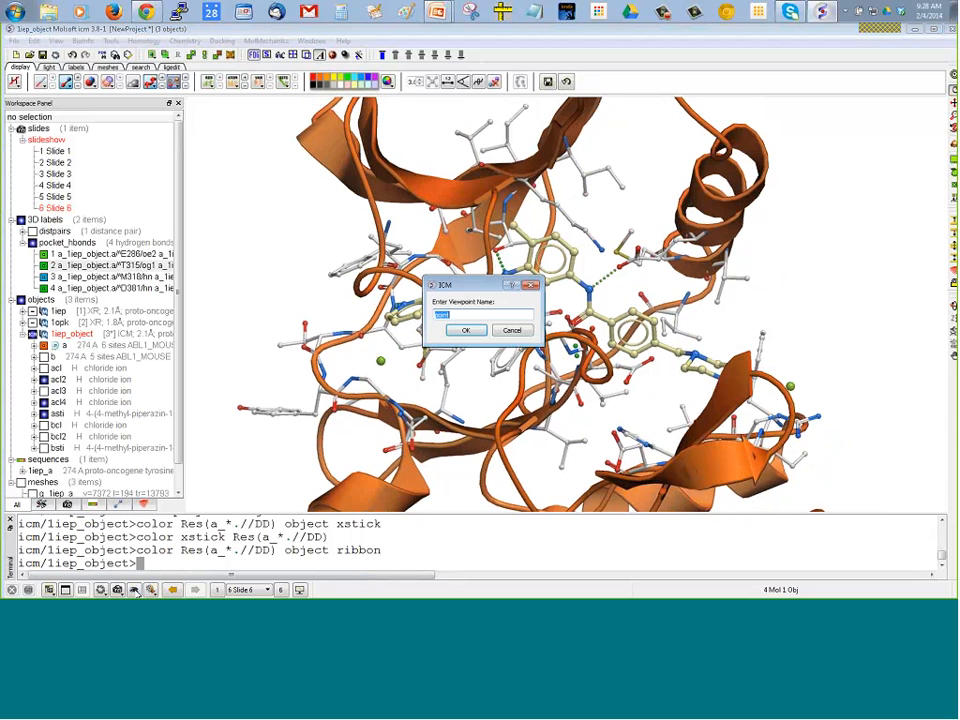
pyautogui.write('pocket')
pyautogui.press('Return')
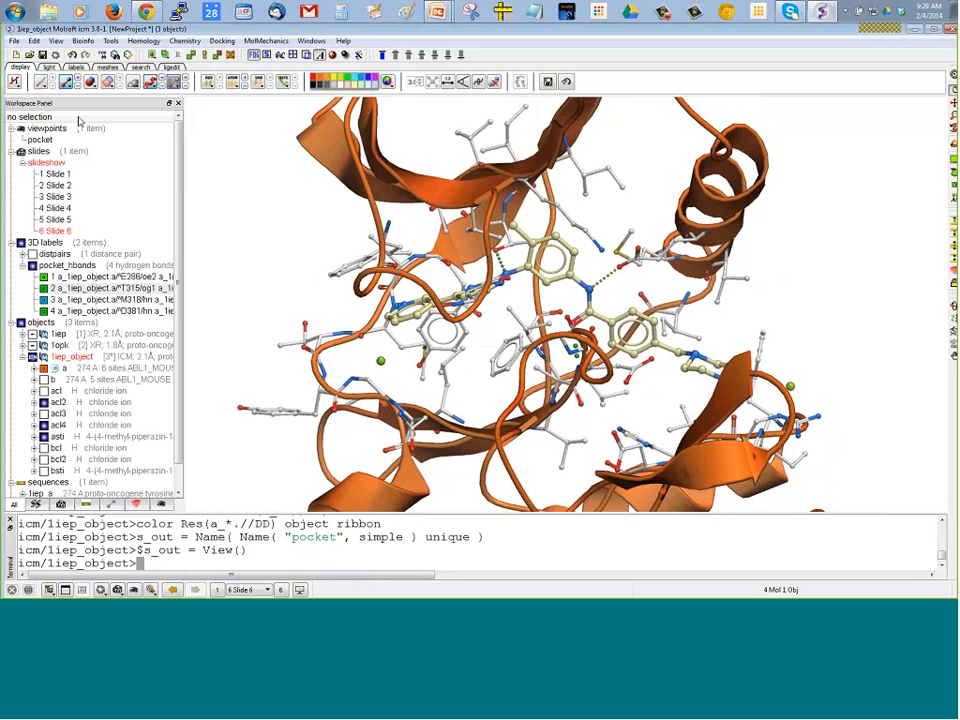
# Display 1opk in place of 1iep_object and apply the stored pocket viewpoint to it
pyautogui.moveTo(58, 135)
pyautogui.moveTo(243, 223); pyautogui.dragTo(221, 265)
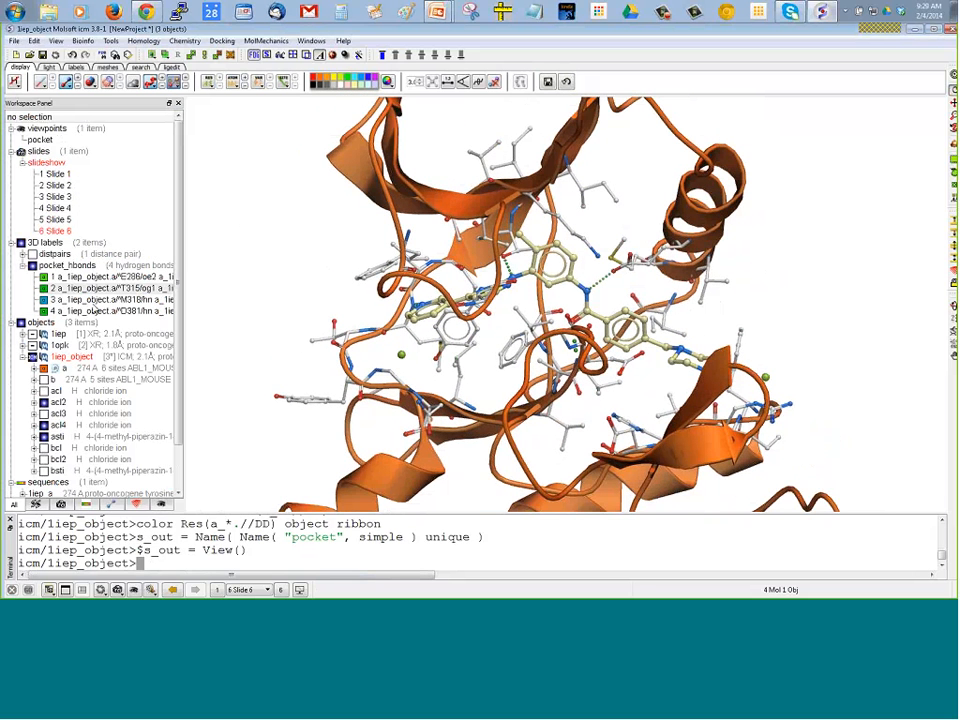
pyautogui.click(33, 357)
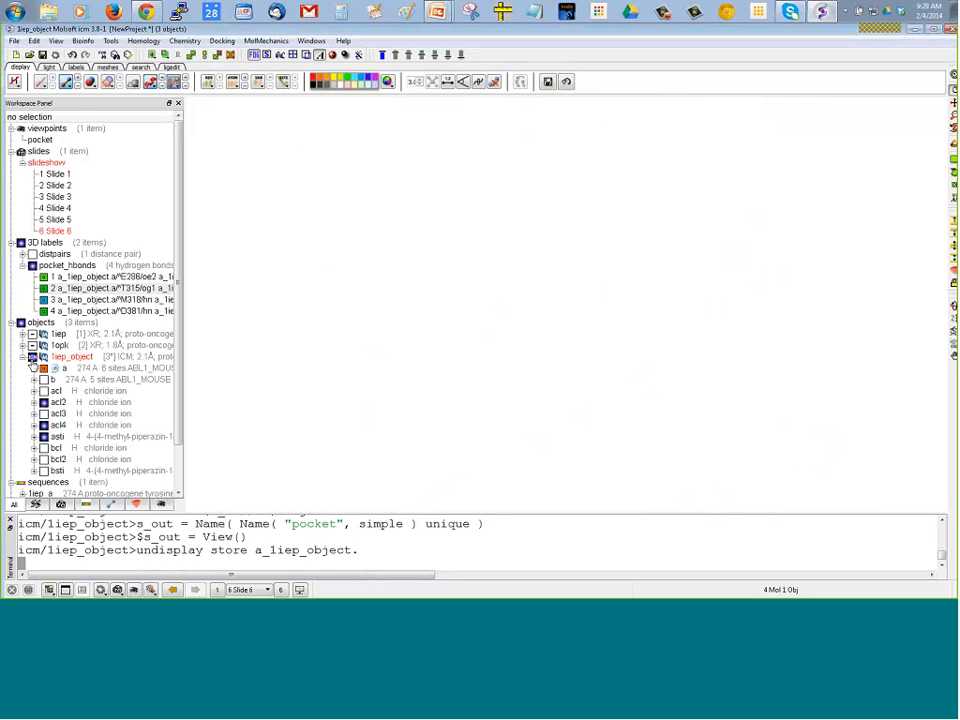
pyautogui.click(33, 346)
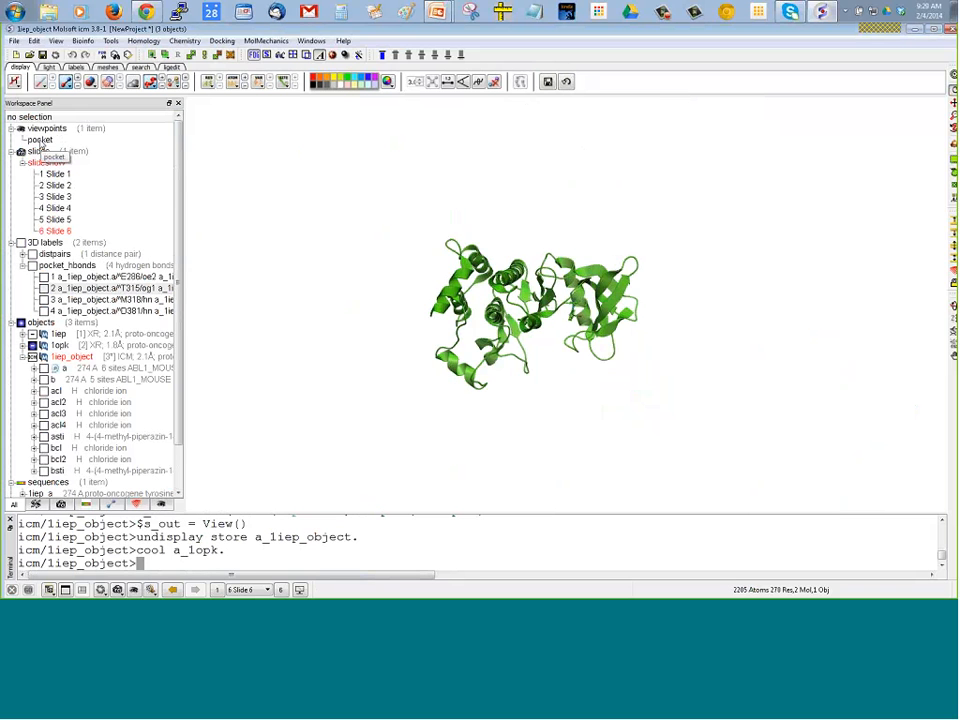
pyautogui.doubleClick(40, 141)
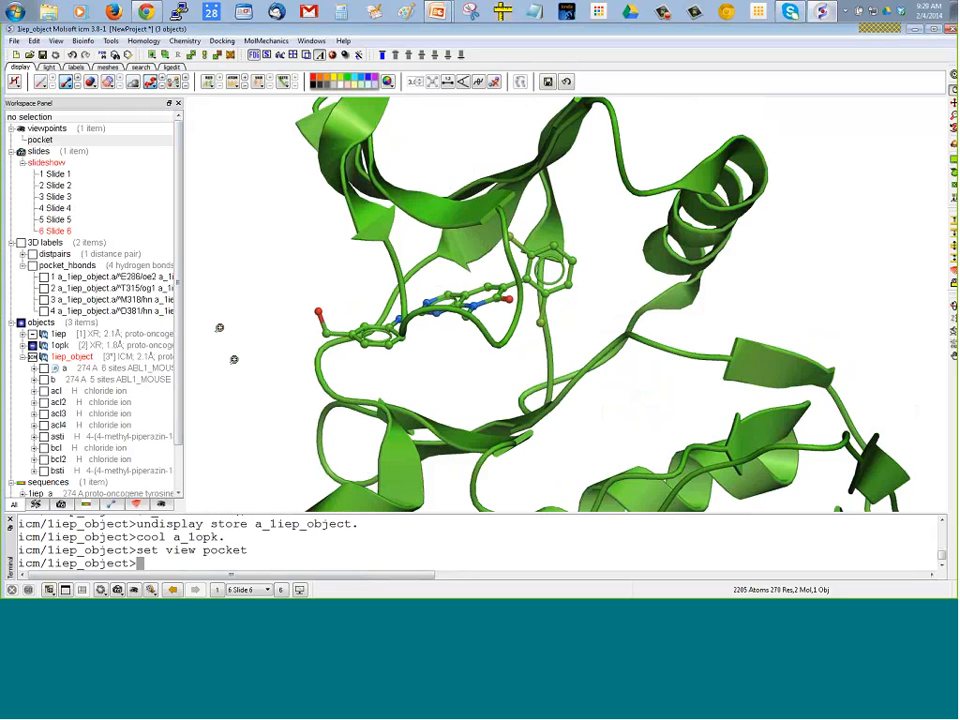
# Rotate 1opk, clip away its front part, and store this view as a viewpoint named nter
pyautogui.moveTo(591, 197); pyautogui.dragTo(712, 166)
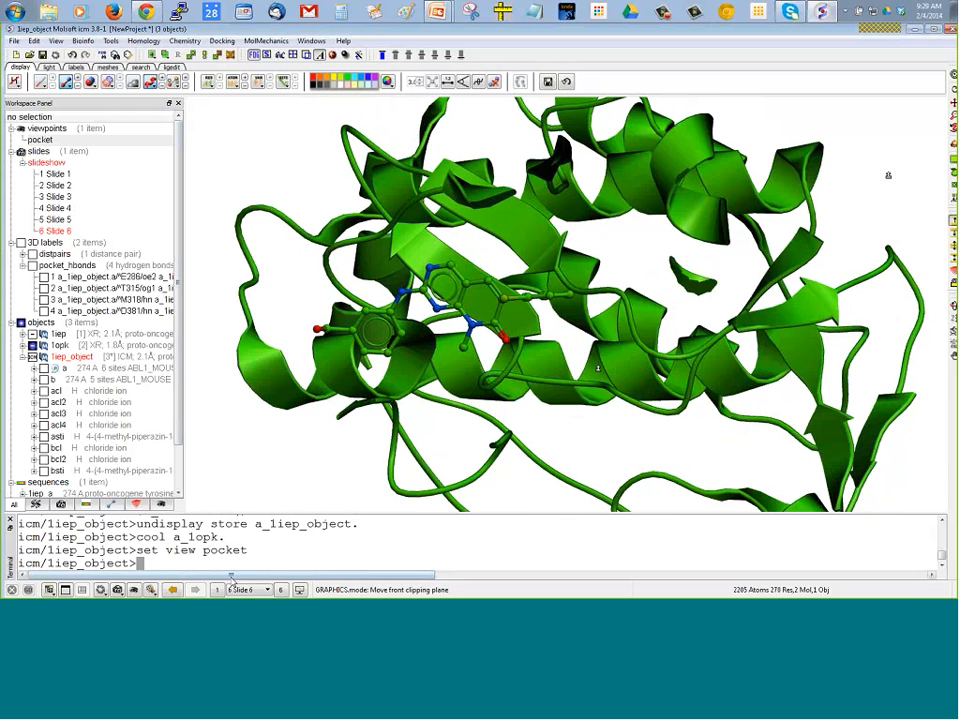
pyautogui.click(150, 590)
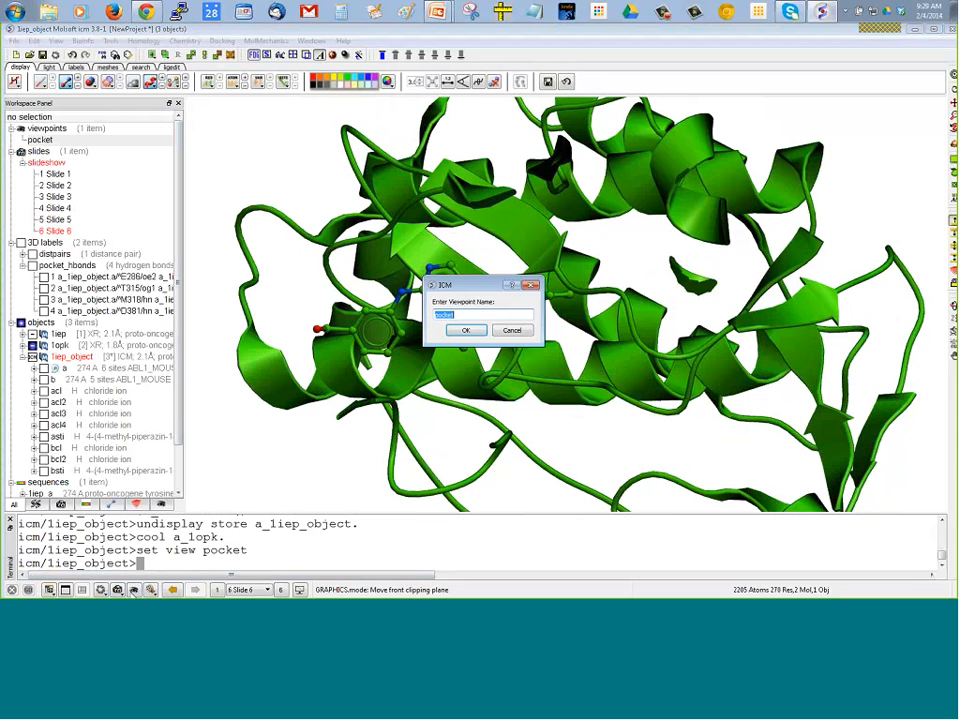
pyautogui.write('nter')
pyautogui.press('Return')
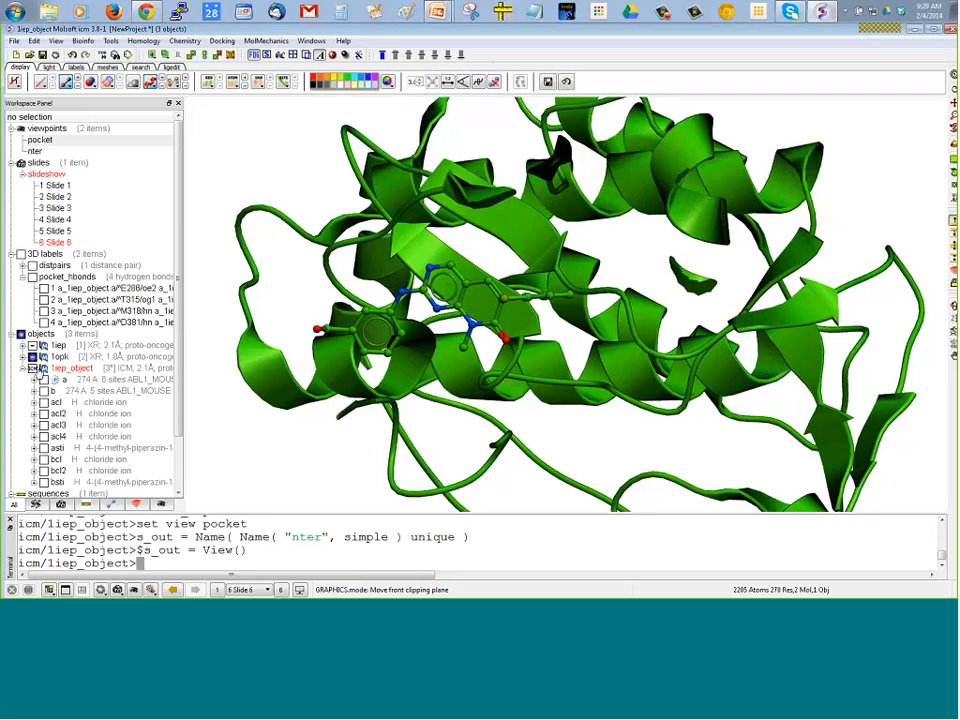
# Display 1iep in place of 1opk, and recall the nter viewpoint followed by the pocket viewpoint
pyautogui.click(33, 357)
pyautogui.click(33, 346)
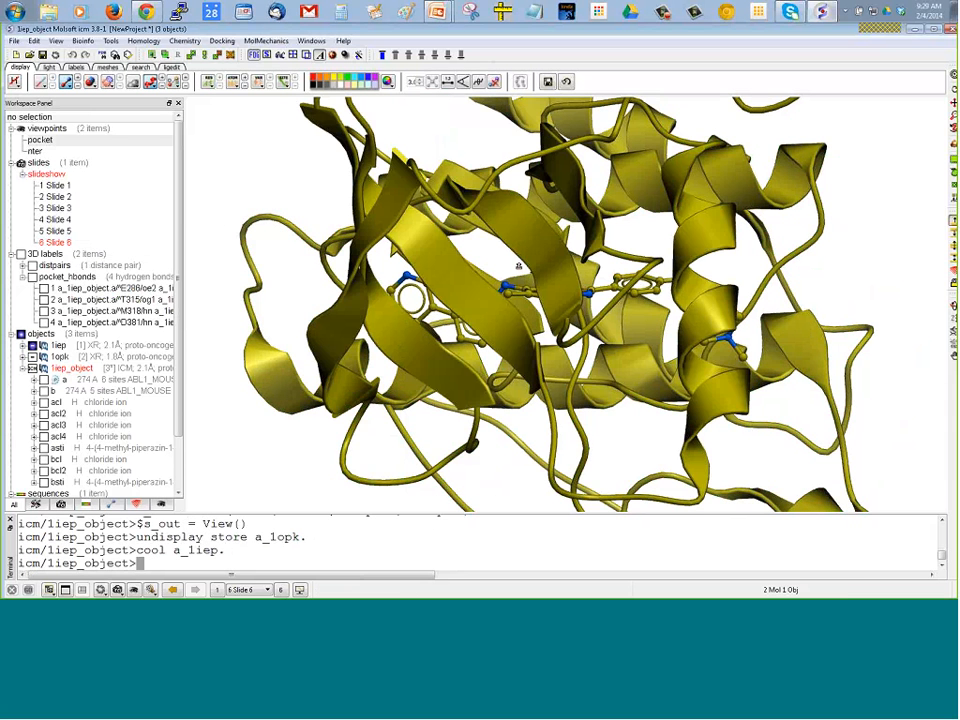
pyautogui.moveTo(390, 199); pyautogui.dragTo(792, 197)
pyautogui.moveTo(792, 196); pyautogui.dragTo(728, 191, button='middle')
pyautogui.moveTo(800, 204); pyautogui.dragTo(430, 200)
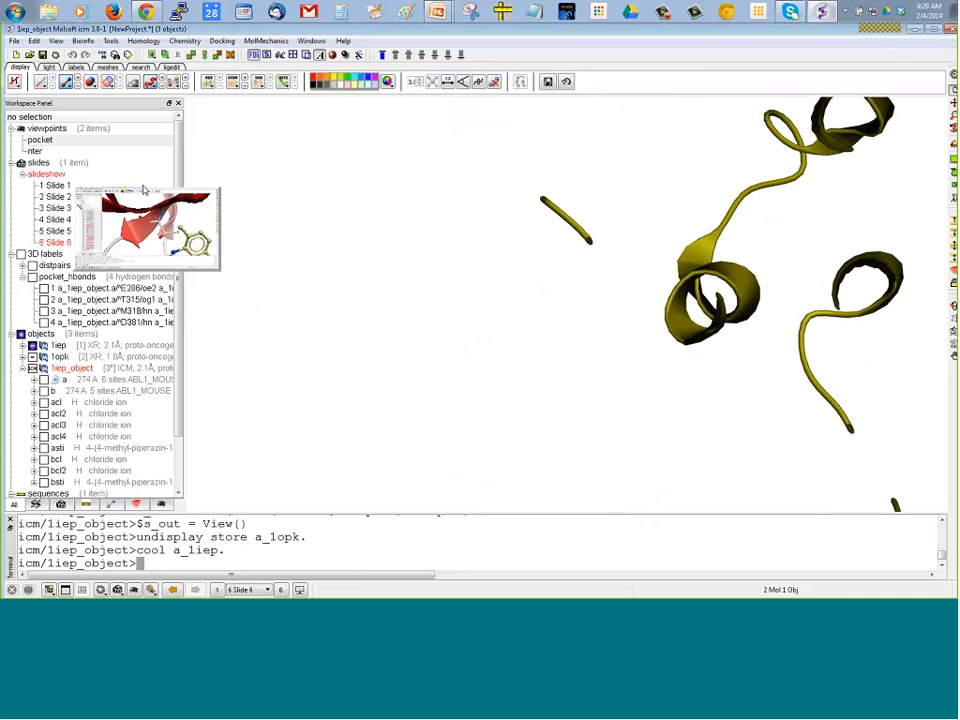
pyautogui.doubleClick(35, 151)
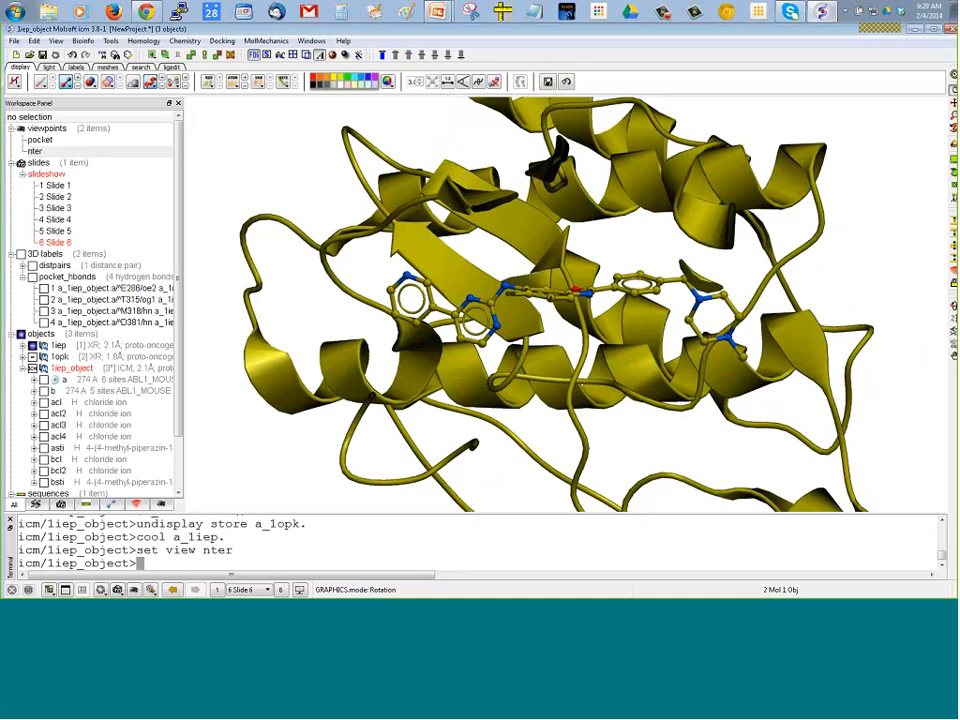
pyautogui.doubleClick(39, 139)
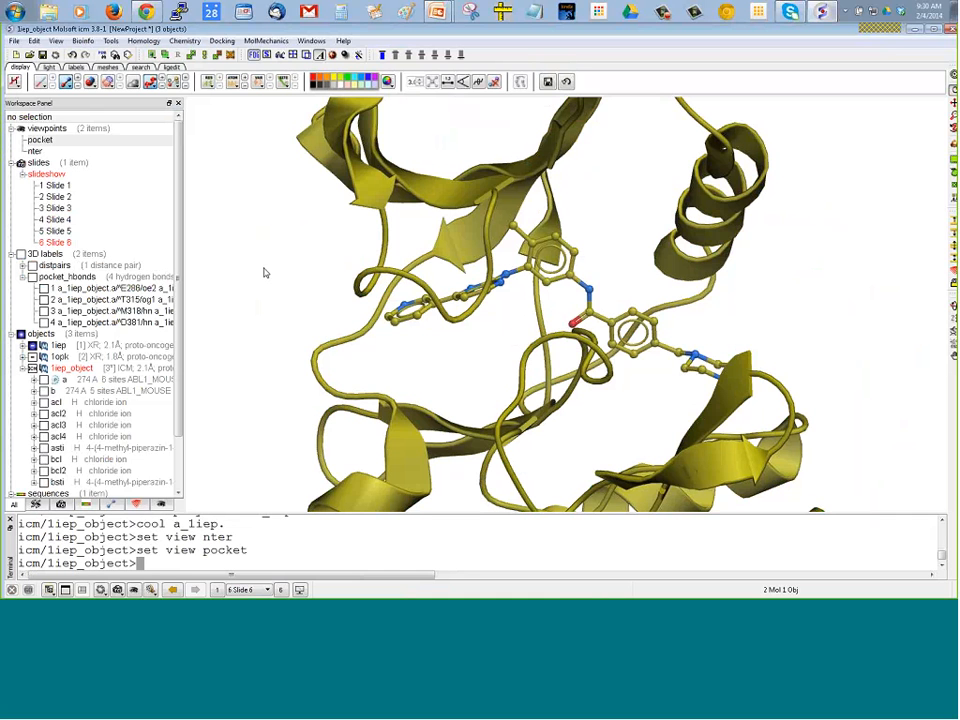
# Switch to the PowerPoint presentation and start the slide show from the Occlusion Shading slide
pyautogui.click(435, 12)
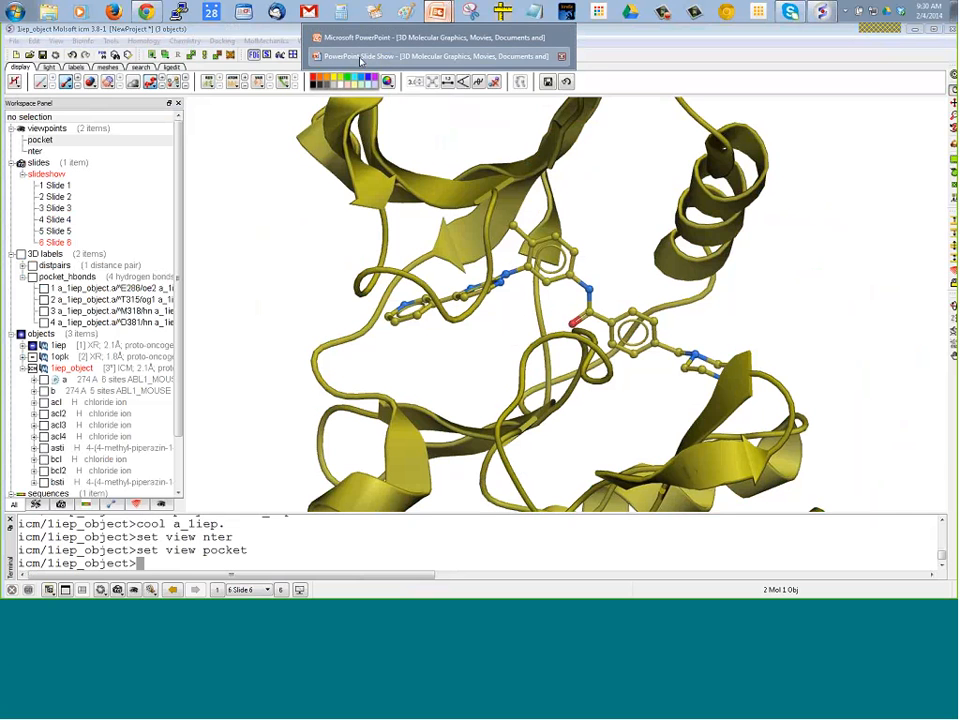
pyautogui.click(365, 42)
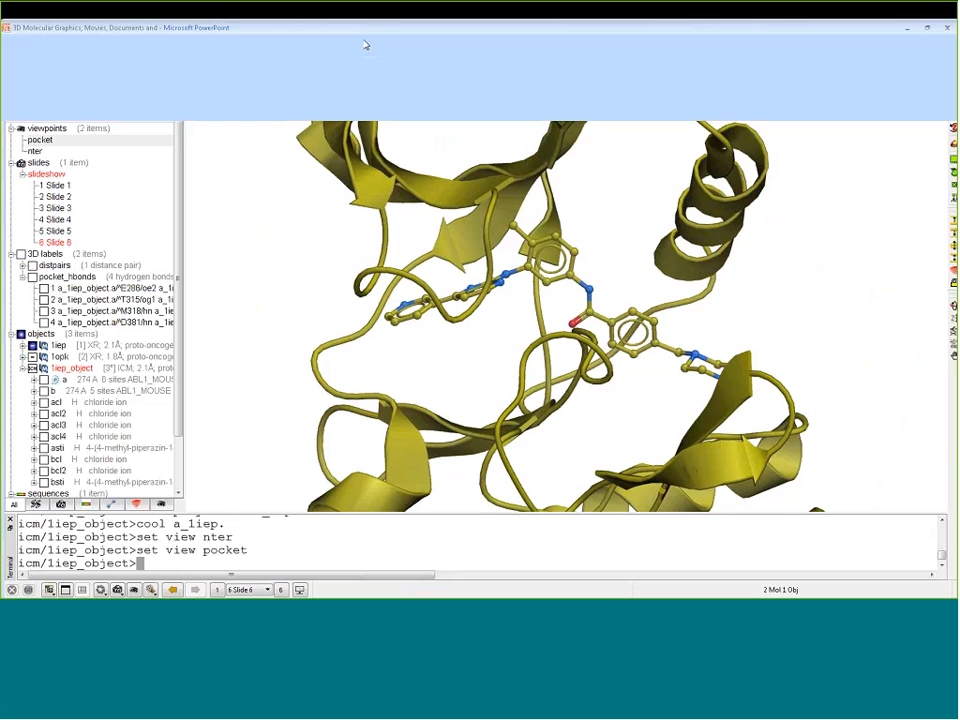
pyautogui.scroll(-3, 131, 393)
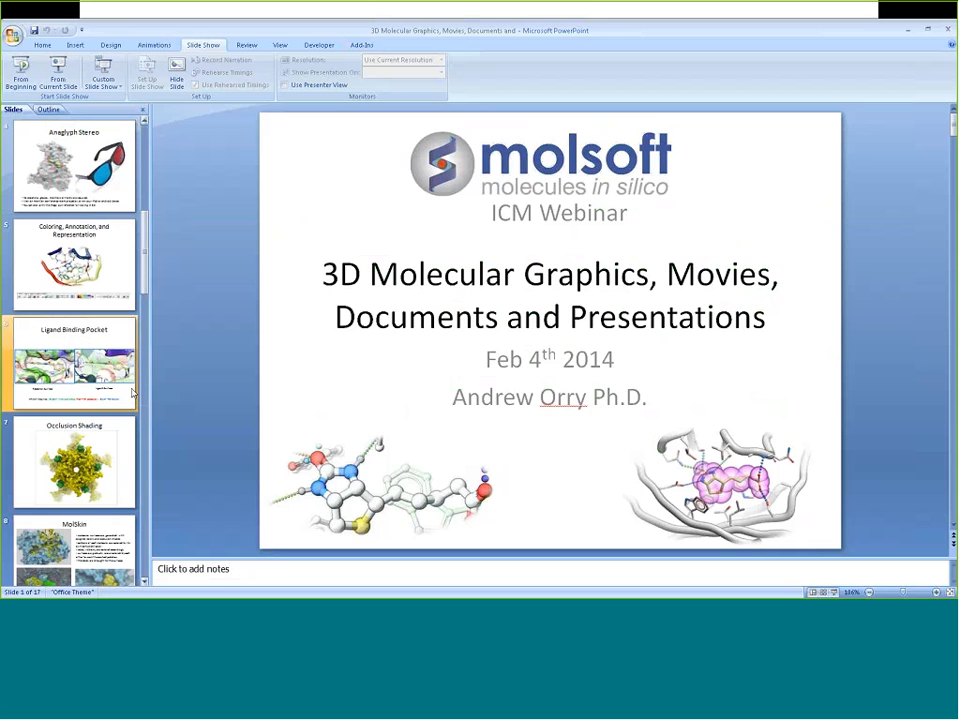
pyautogui.click(74, 460)
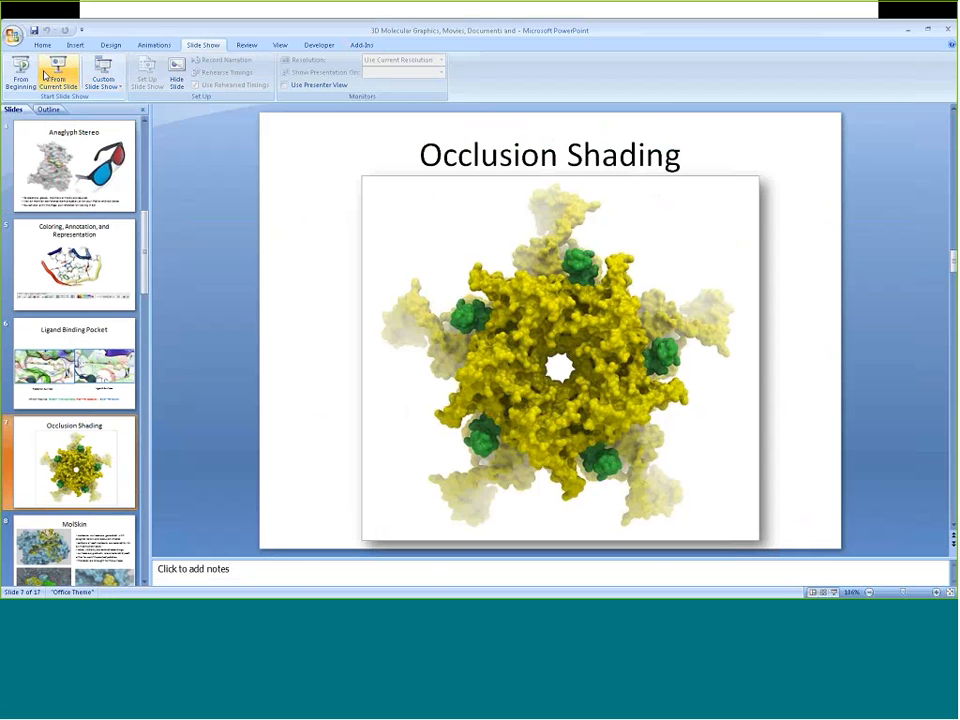
pyautogui.click(46, 70)
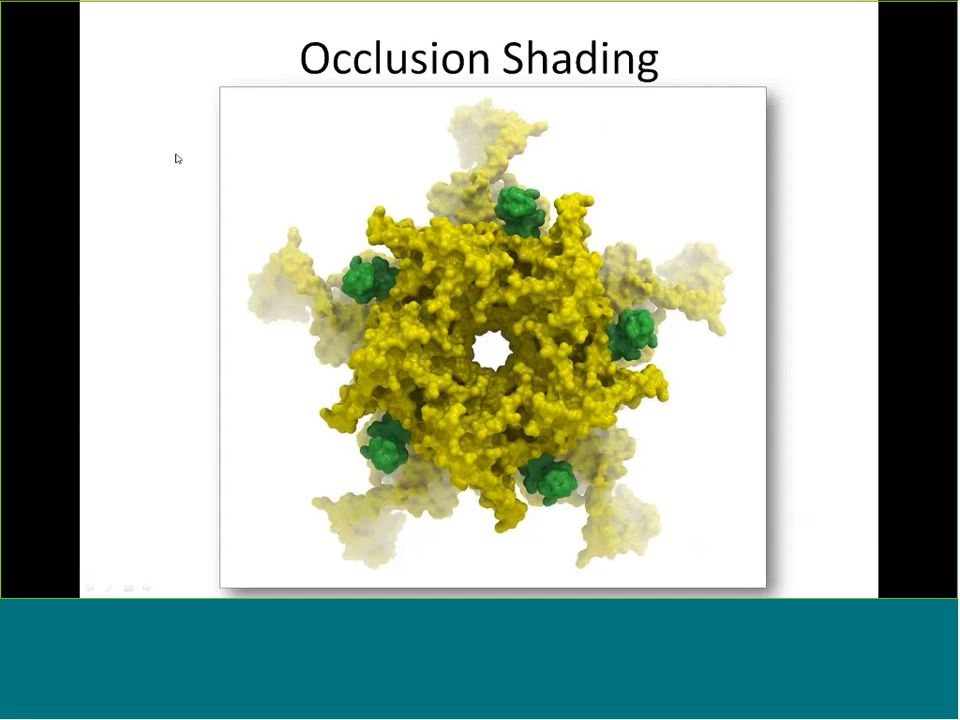
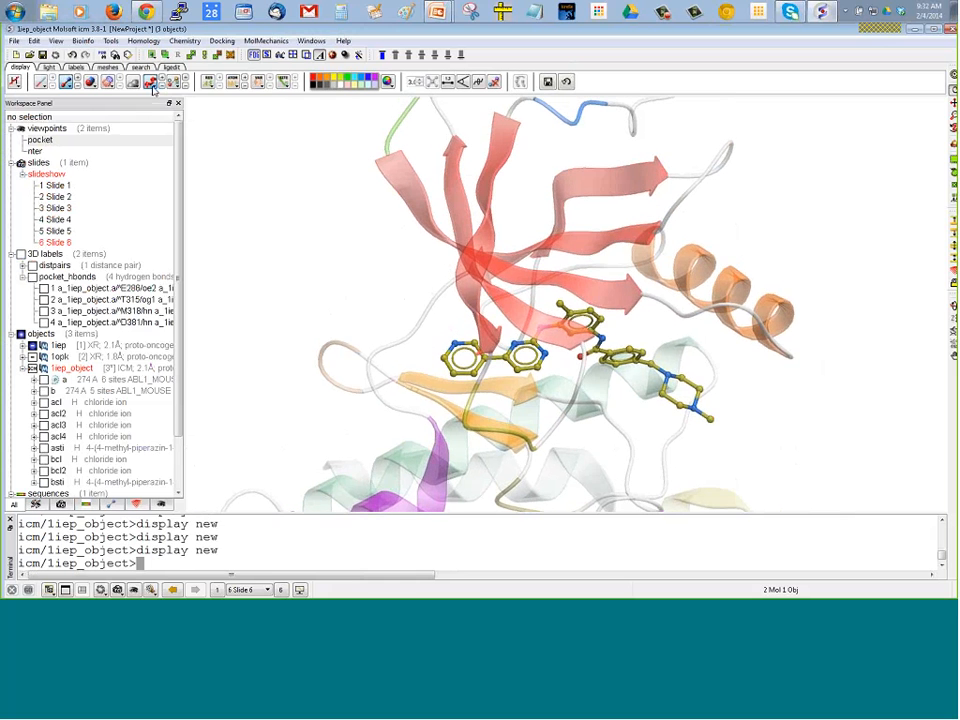
# Cycle the 1iep protein's ribbon style through wide ribbon and cylinders, ending on smooth ribbon
pyautogui.click(150, 81)
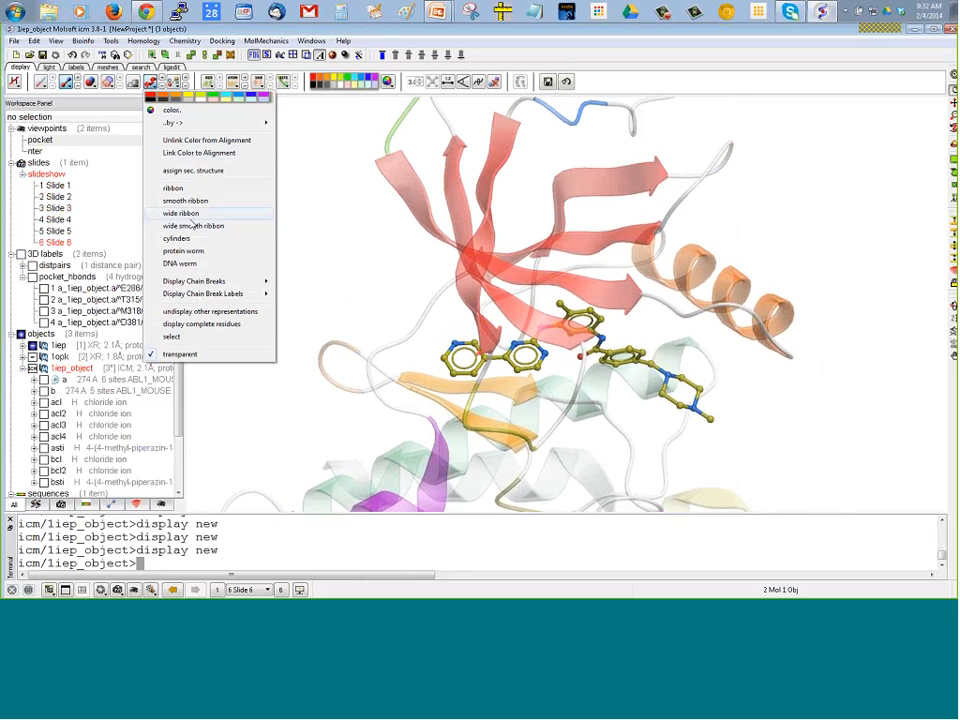
pyautogui.click(182, 213)
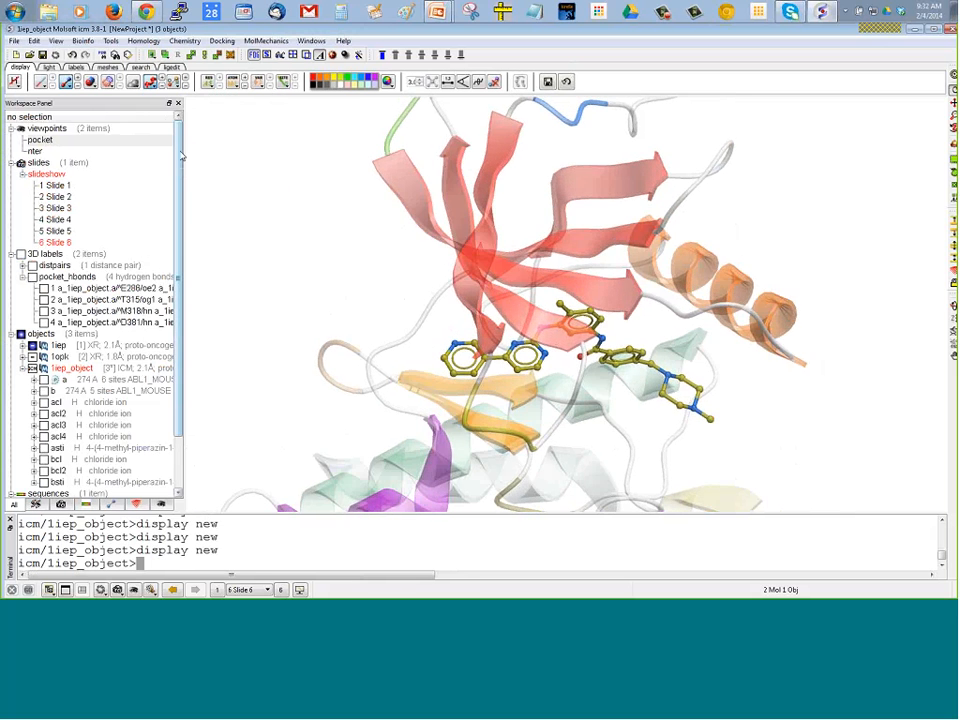
pyautogui.click(150, 81)
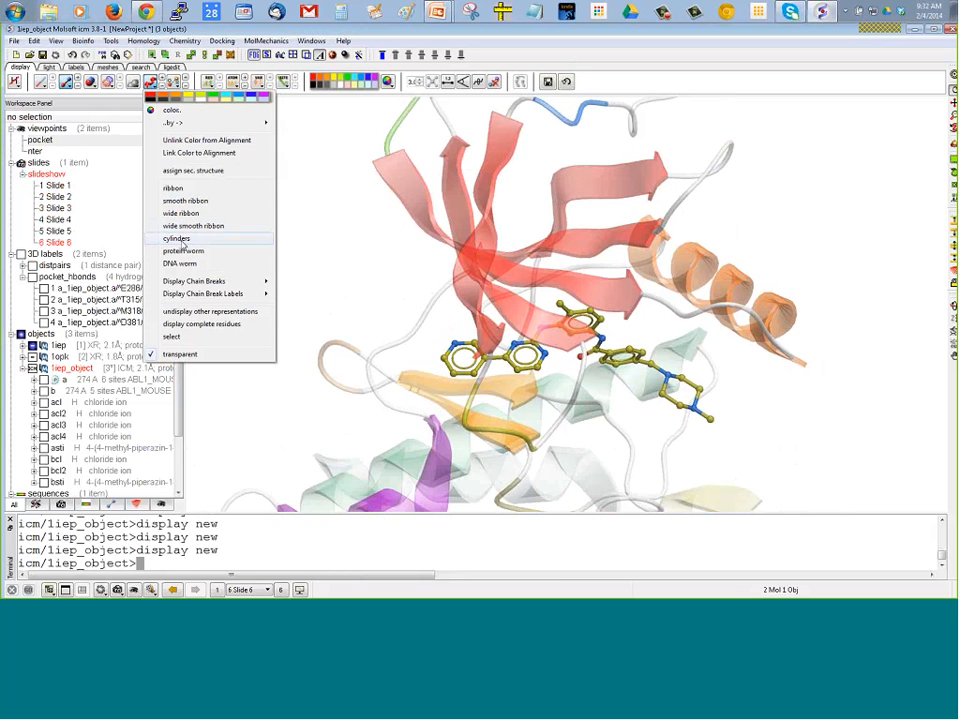
pyautogui.click(177, 239)
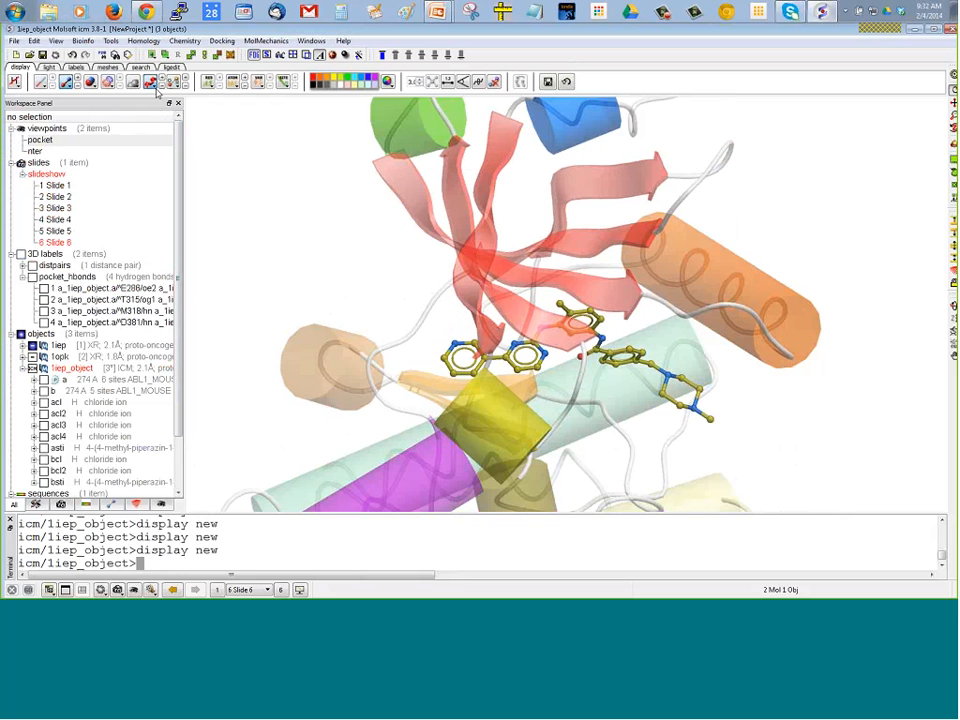
pyautogui.click(152, 83)
pyautogui.click(180, 205)
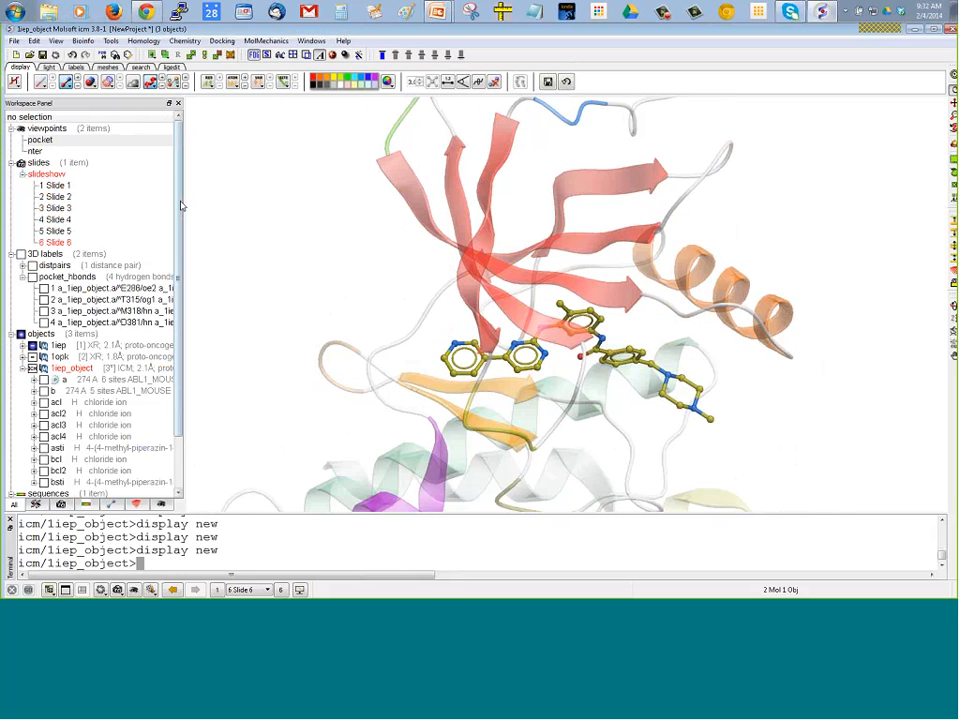
# Zoom in on the ligand and change its stick style from ball-and-stick to plain sticks
pyautogui.moveTo(329, 247); pyautogui.dragTo(313, 203)
pyautogui.moveTo(217, 286); pyautogui.dragTo(218, 224)
pyautogui.moveTo(249, 244); pyautogui.dragTo(237, 190, button='middle')
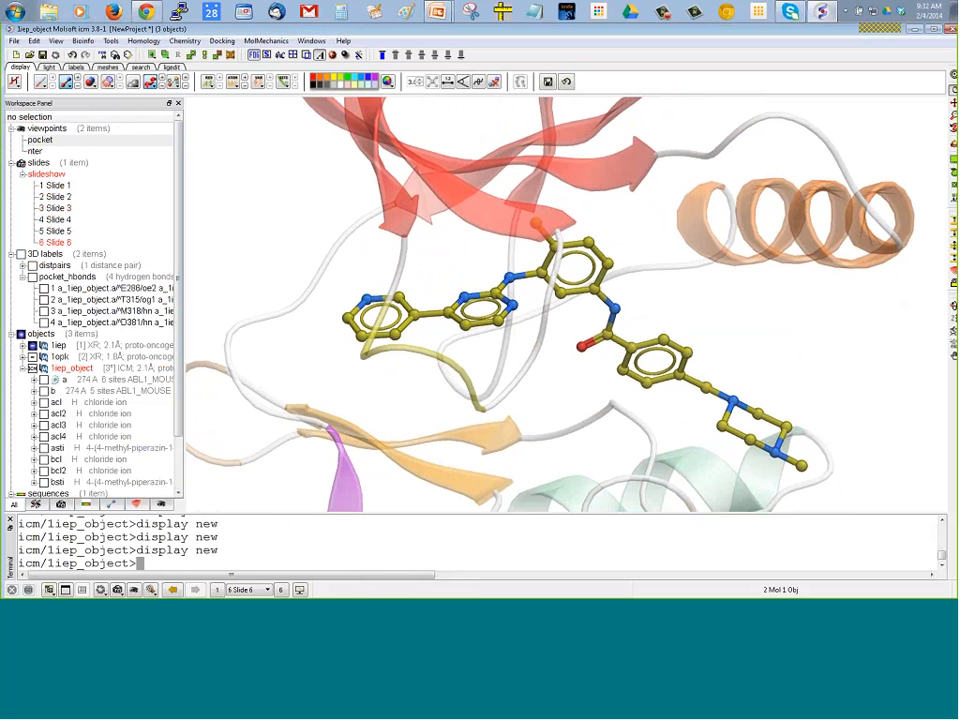
pyautogui.click(66, 84)
pyautogui.moveTo(100, 195)
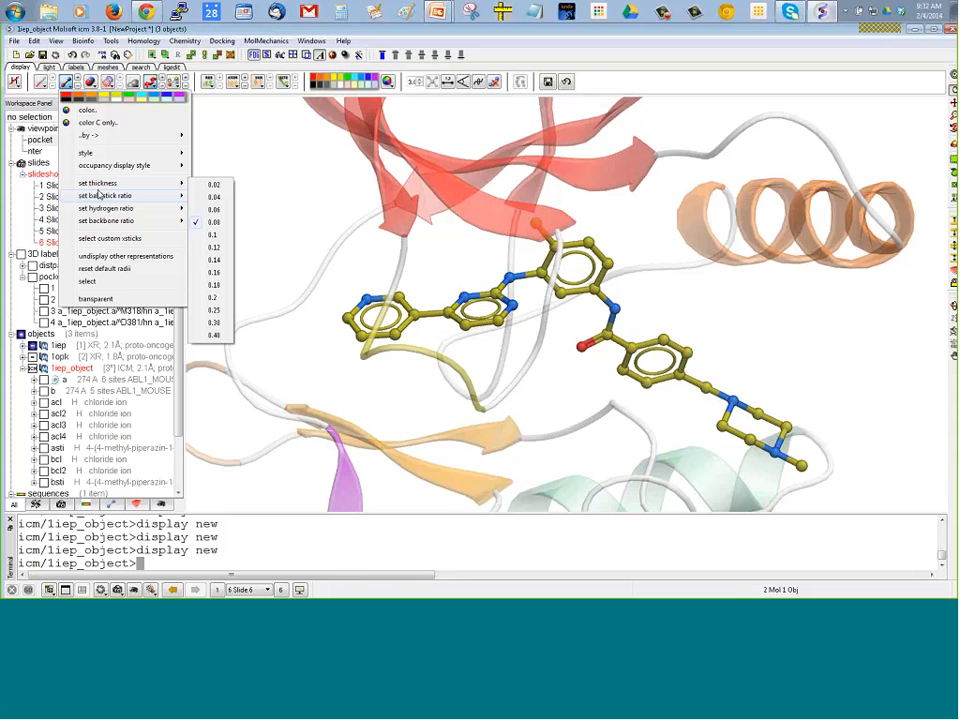
pyautogui.click(209, 201)
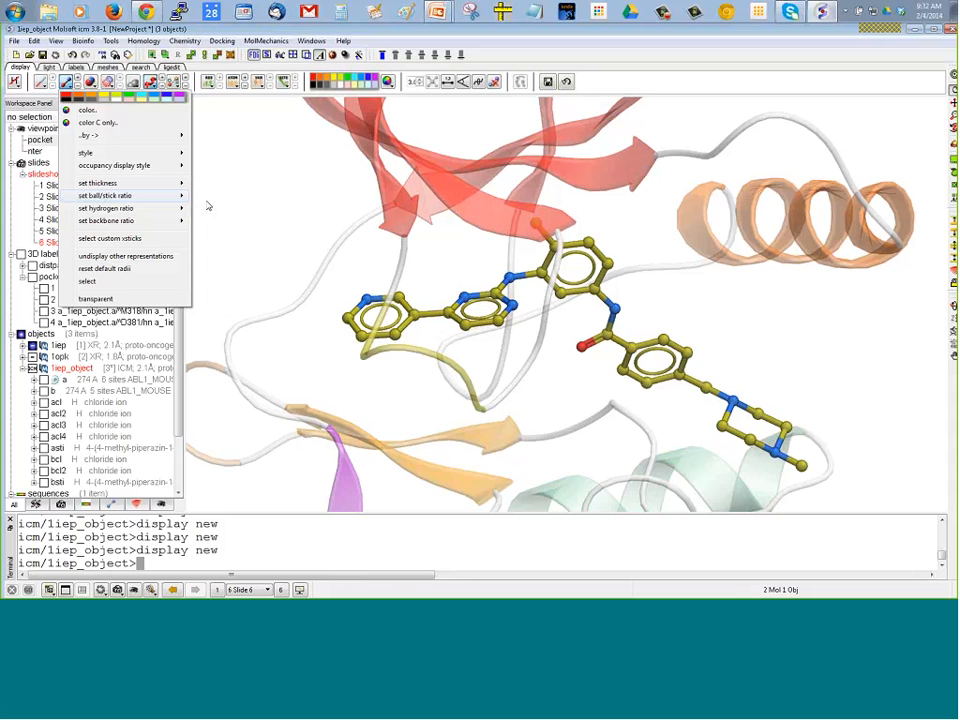
pyautogui.click(66, 82)
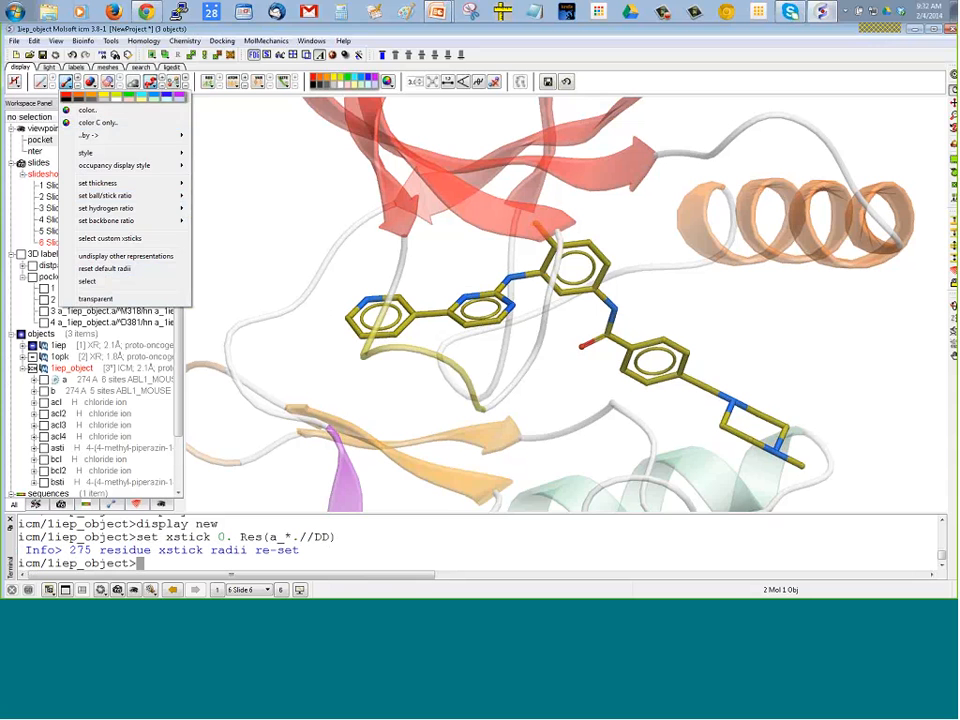
pyautogui.press('Escape')
# Display the asti ligand of 1iep in CPK representation and rotate it to show the spheres around the sticks
pyautogui.scroll(-1, 136, 340)
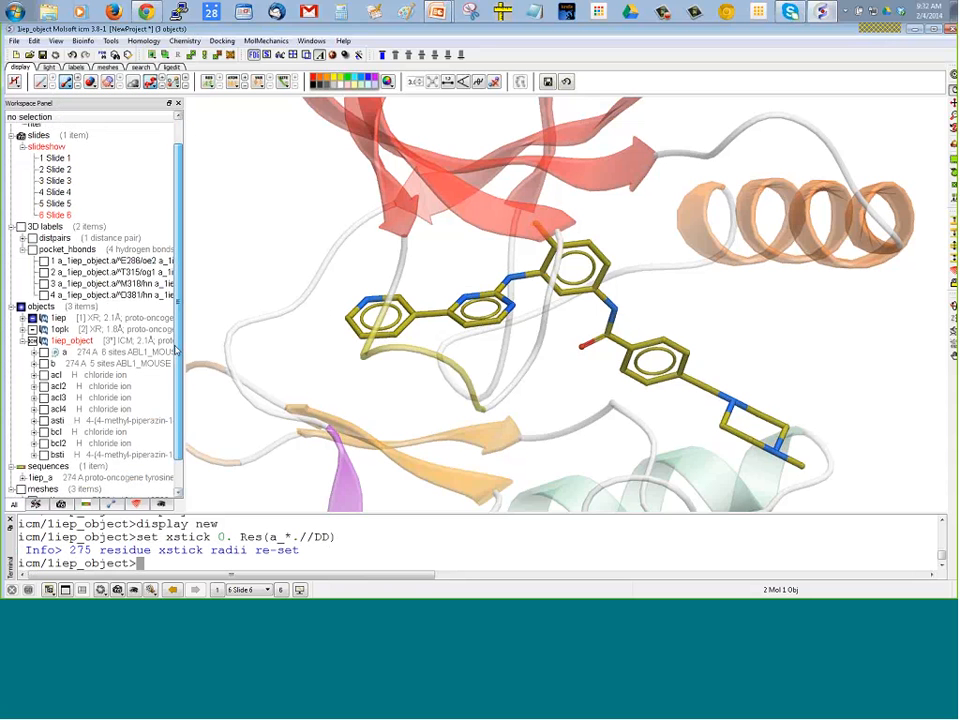
pyautogui.click(22, 312)
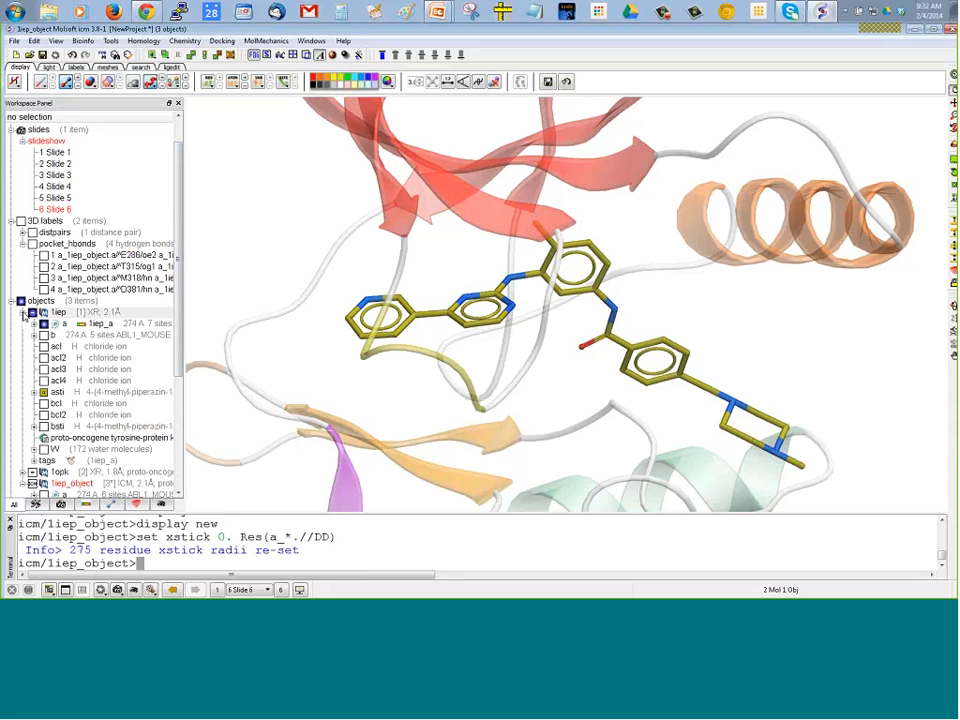
pyautogui.click(77, 392)
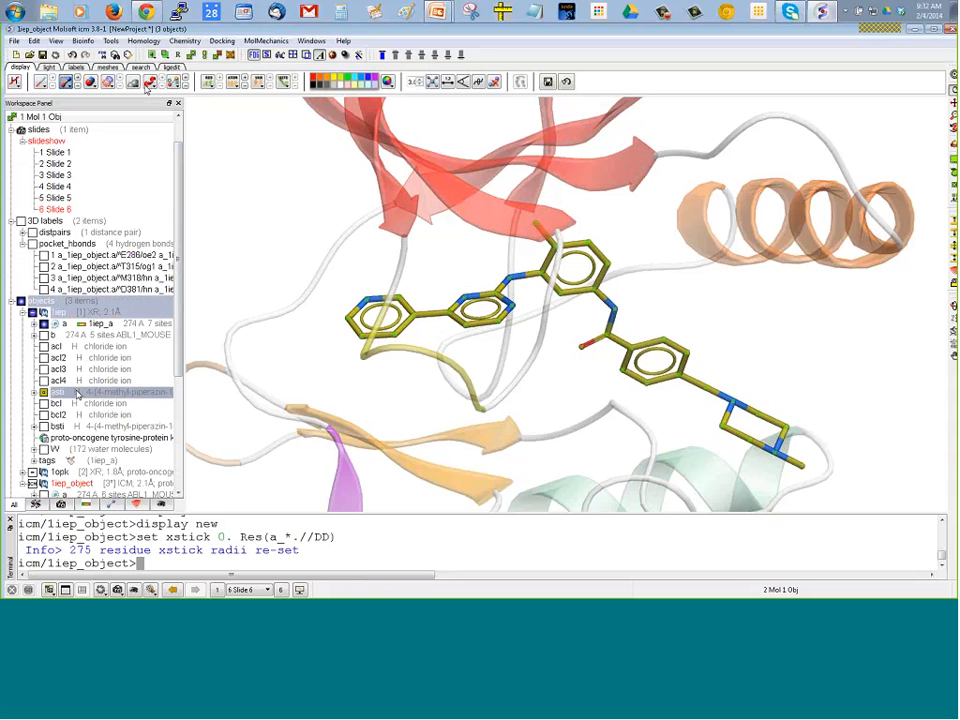
pyautogui.click(106, 83)
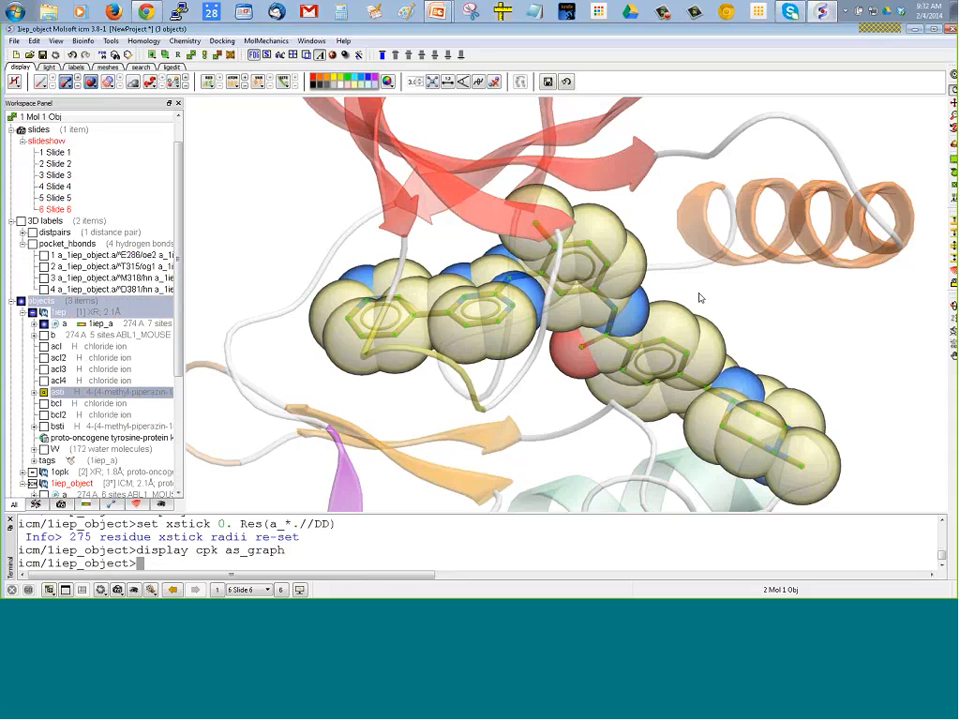
pyautogui.moveTo(700, 298); pyautogui.dragTo(685, 279)
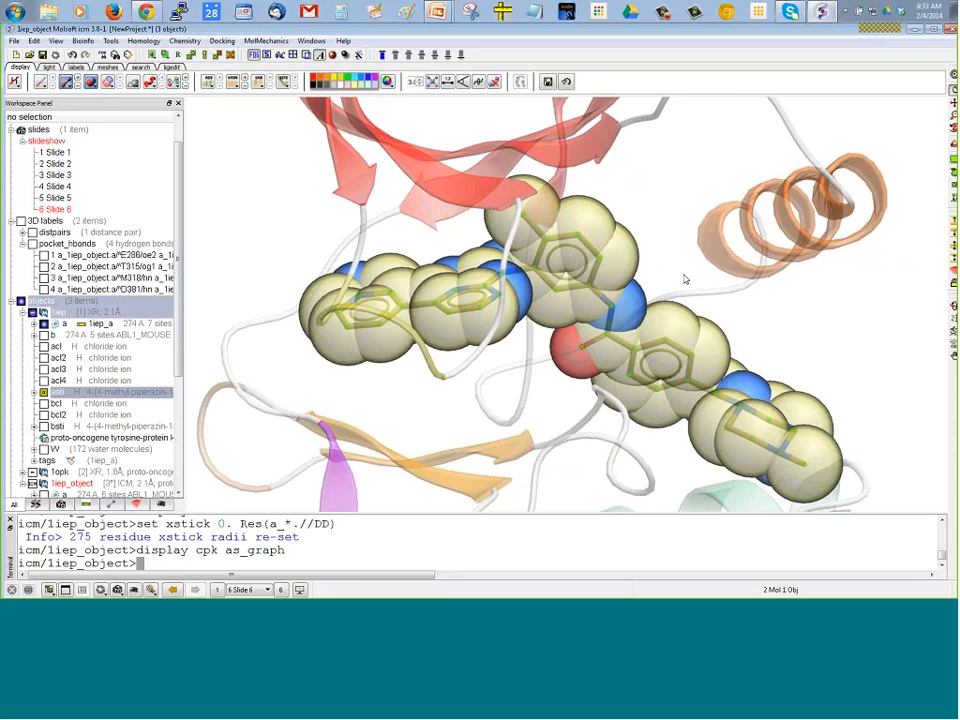
pyautogui.moveTo(617, 253); pyautogui.dragTo(748, 321)
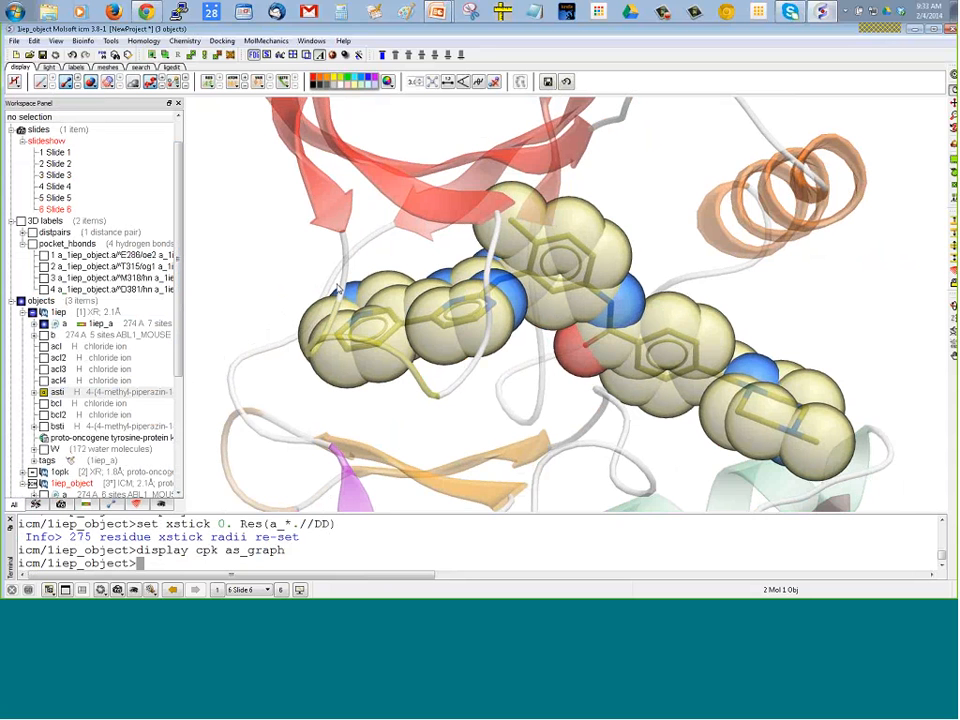
pyautogui.moveTo(205, 254); pyautogui.dragTo(202, 273)
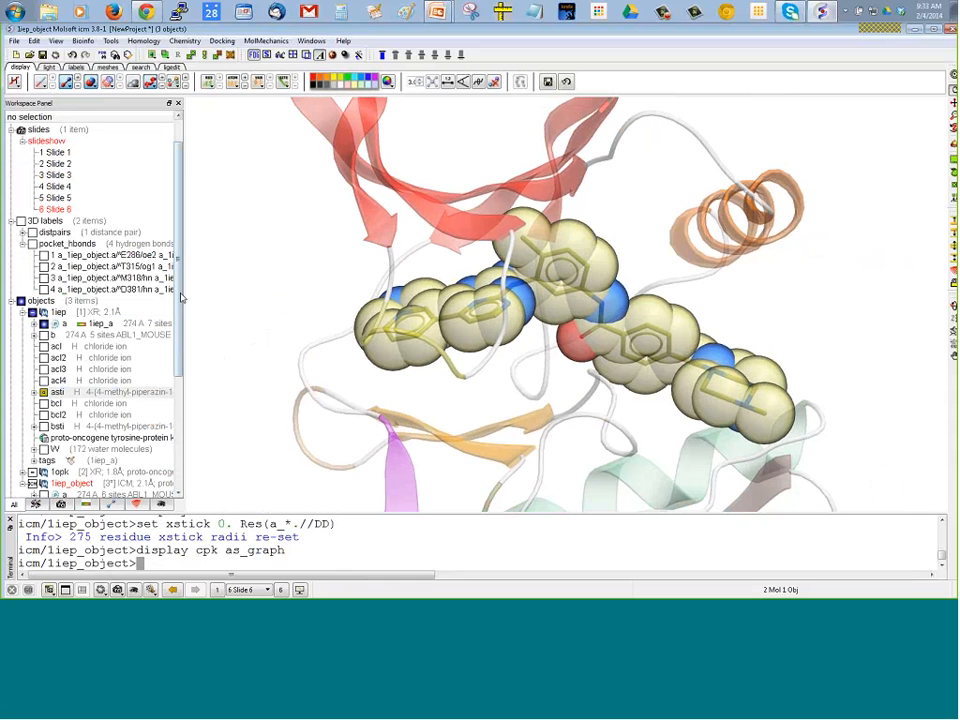
# Remove the CPK spheres from the ligand, leaving the stick representation
pyautogui.moveTo(135, 143)
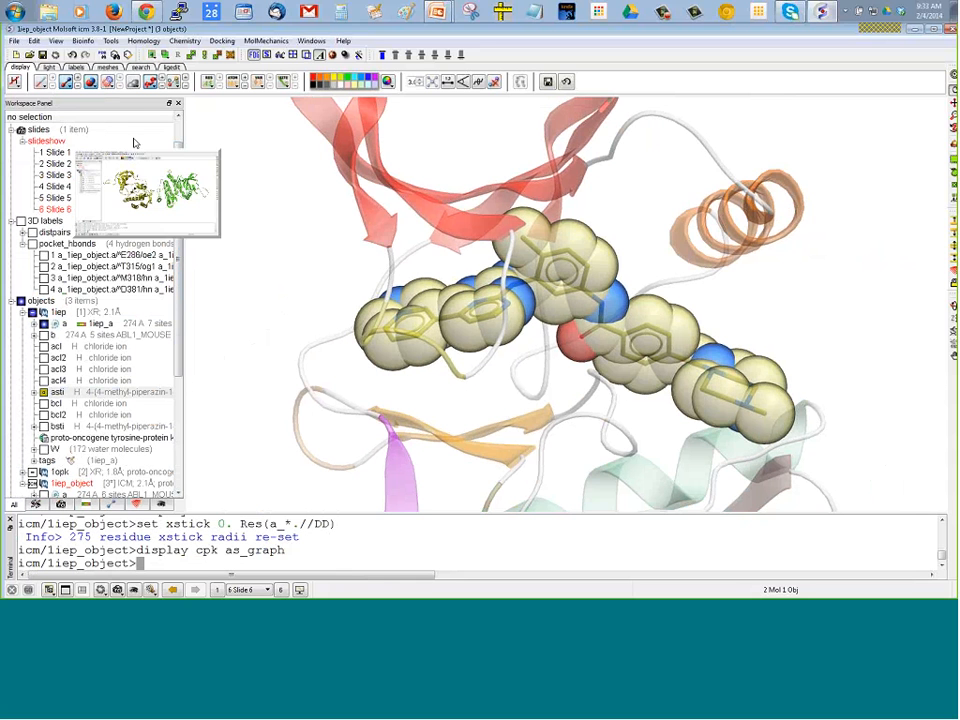
pyautogui.click(65, 82)
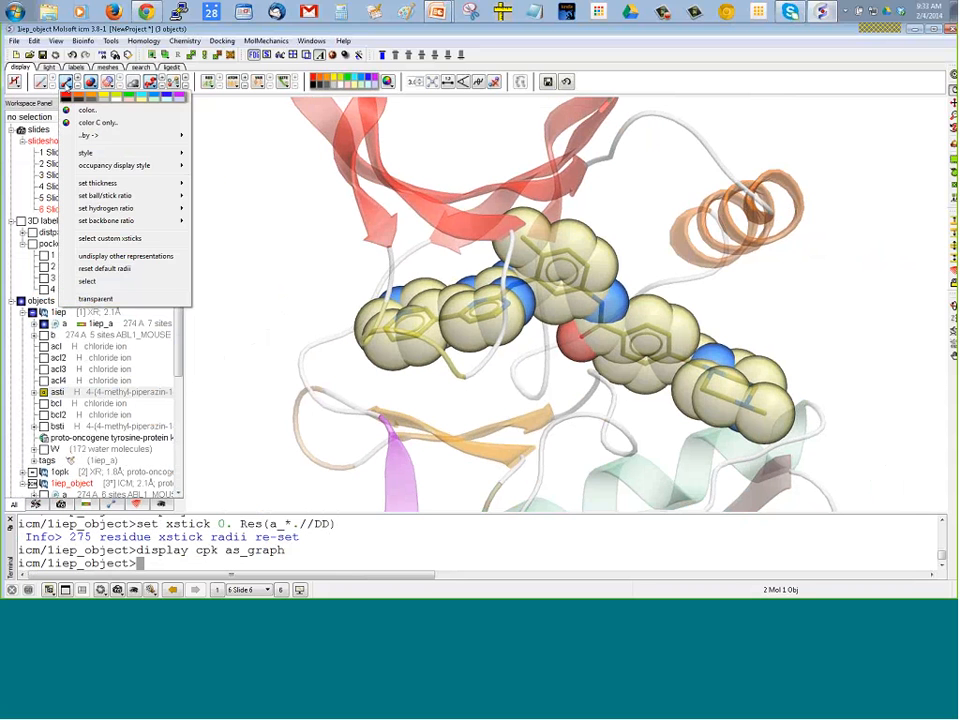
pyautogui.click(93, 85)
pyautogui.click(91, 83)
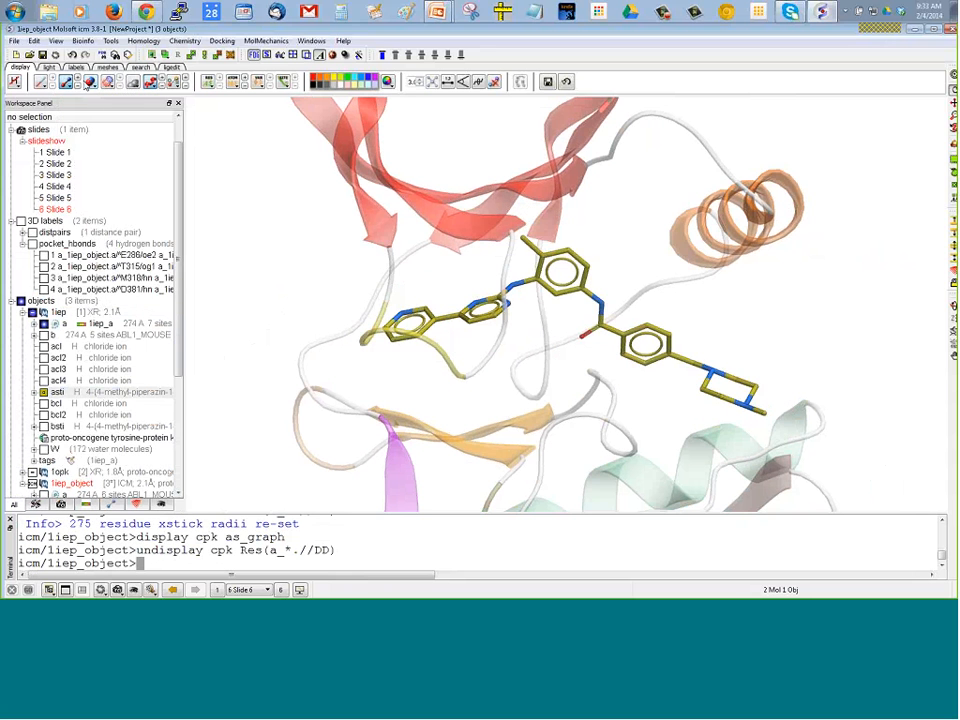
# Try another stick style for the ligand and toggle its stick representation off and on
pyautogui.click(65, 82)
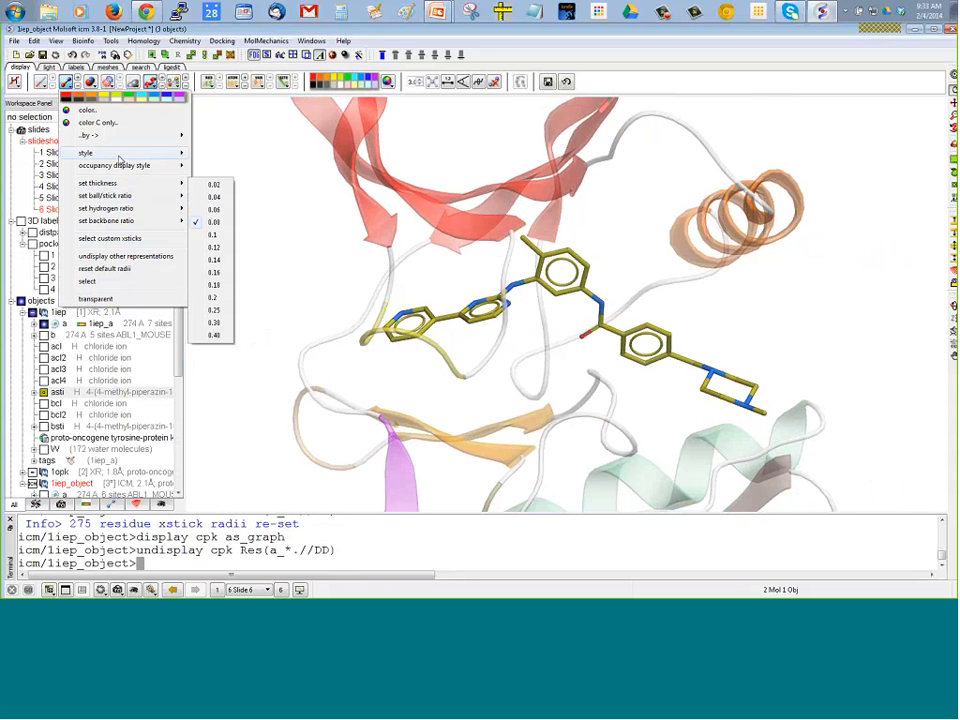
pyautogui.moveTo(119, 144)
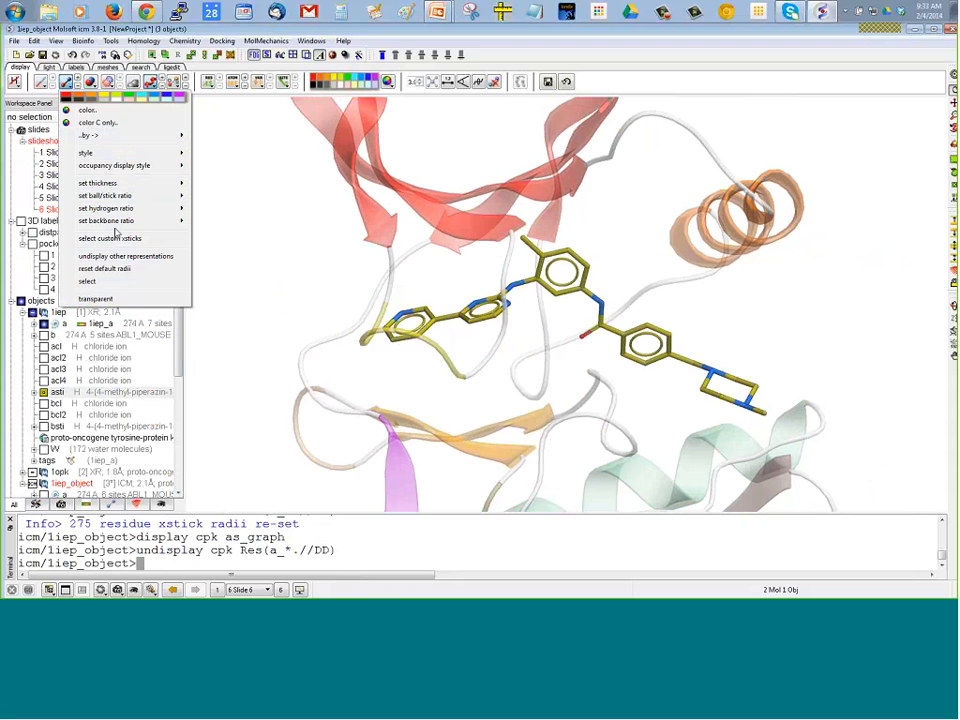
pyautogui.moveTo(175, 153)
pyautogui.click(221, 170)
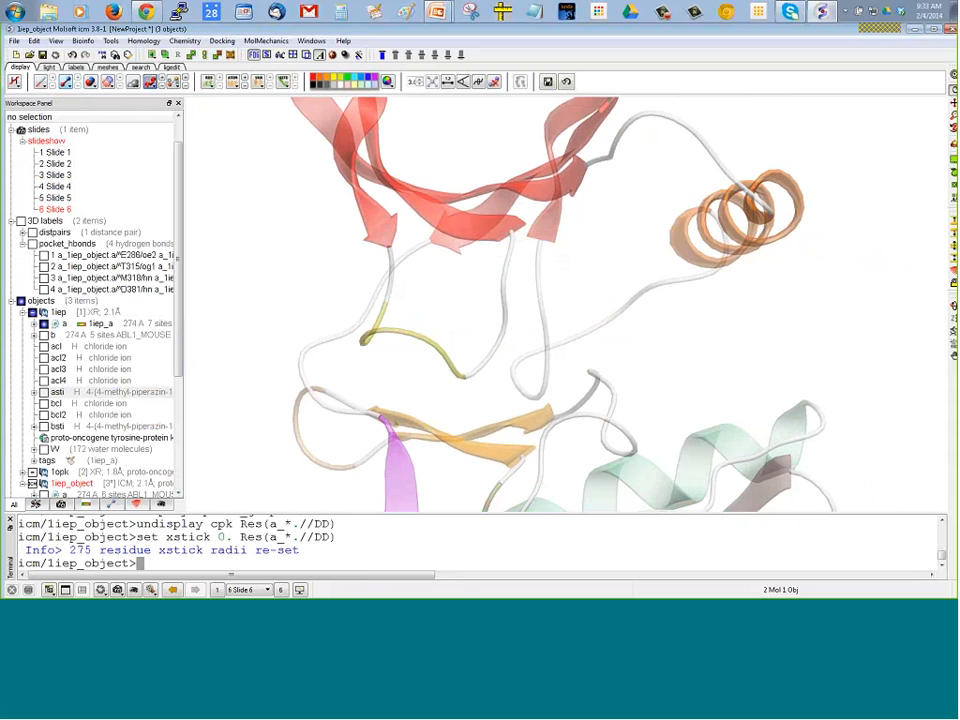
pyautogui.click(65, 81)
pyautogui.click(65, 81)
pyautogui.click(65, 81)
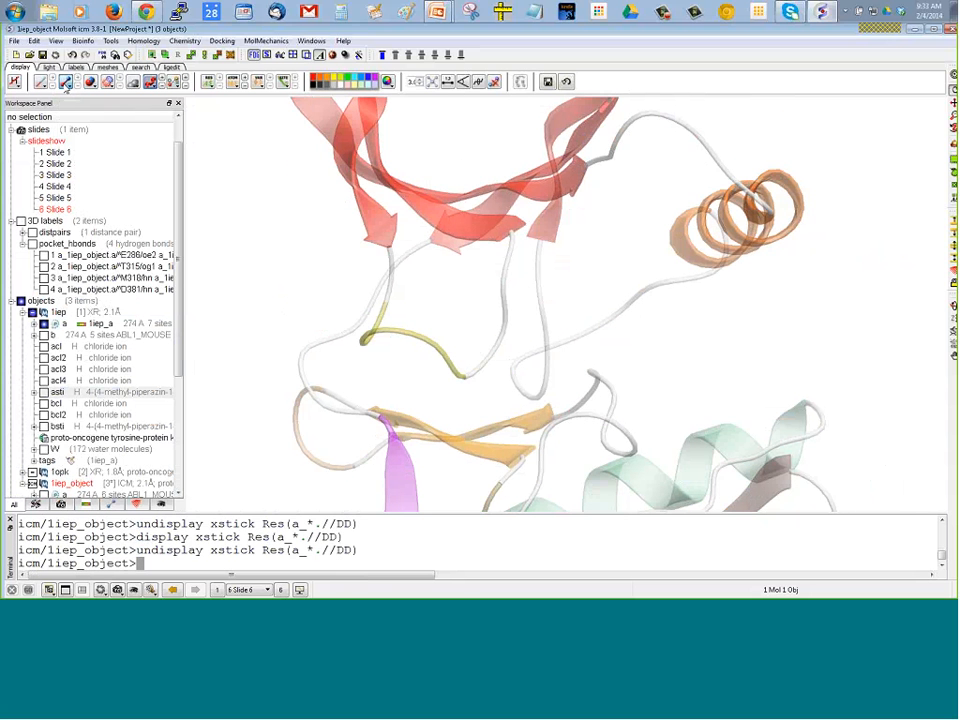
# Display the asti ligand of 1iep again and give it a plain stick style
pyautogui.click(56, 392)
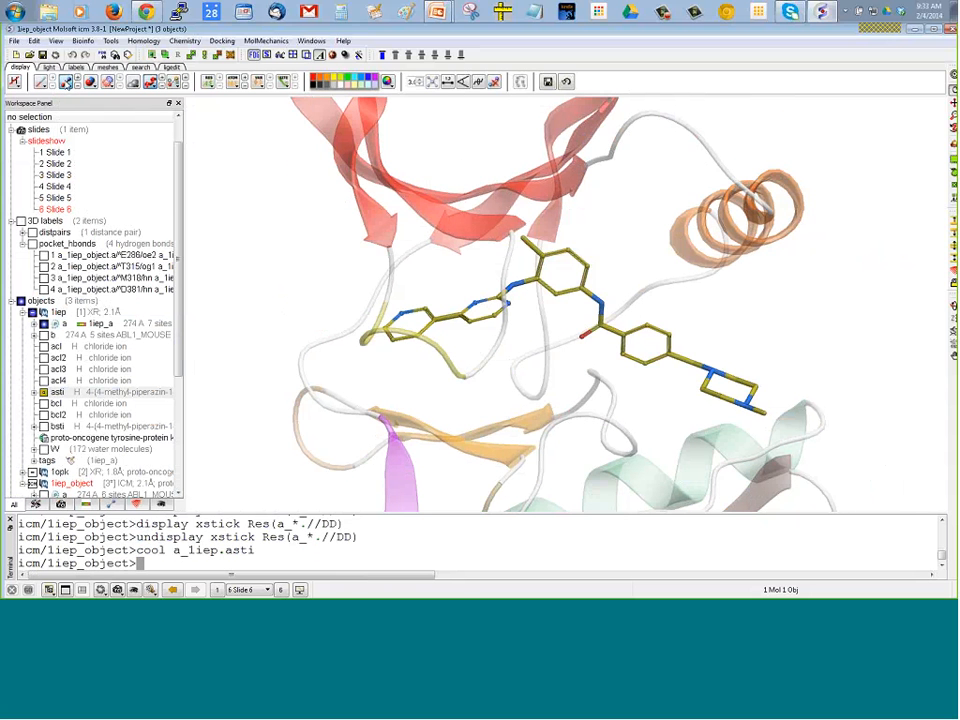
pyautogui.click(68, 84)
pyautogui.moveTo(150, 153)
pyautogui.click(208, 156)
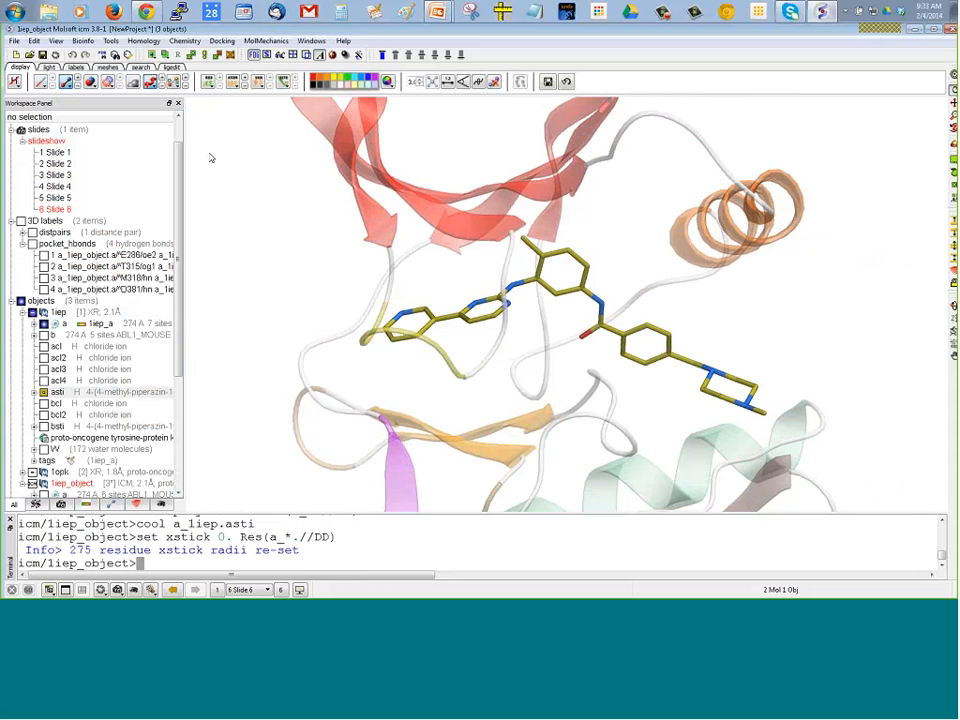
# Rotate 1iep slightly and adjust the clipping planes to vary its depth fog, ending with more vivid ribbons
pyautogui.moveTo(258, 232); pyautogui.dragTo(303, 252)
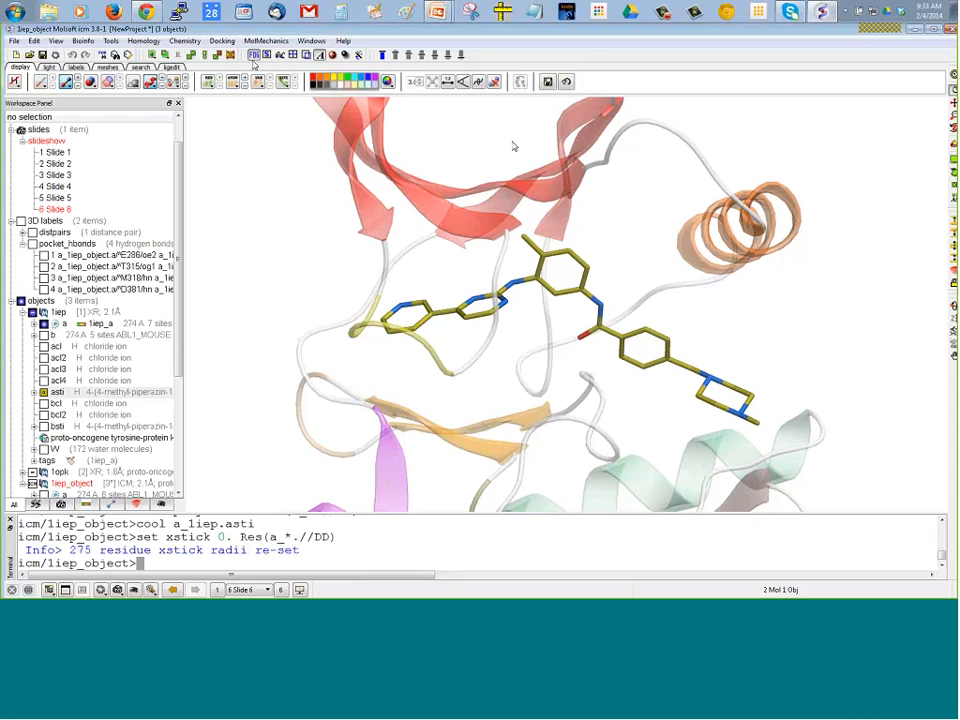
pyautogui.click(955, 233)
pyautogui.moveTo(898, 182); pyautogui.dragTo(942, 228)
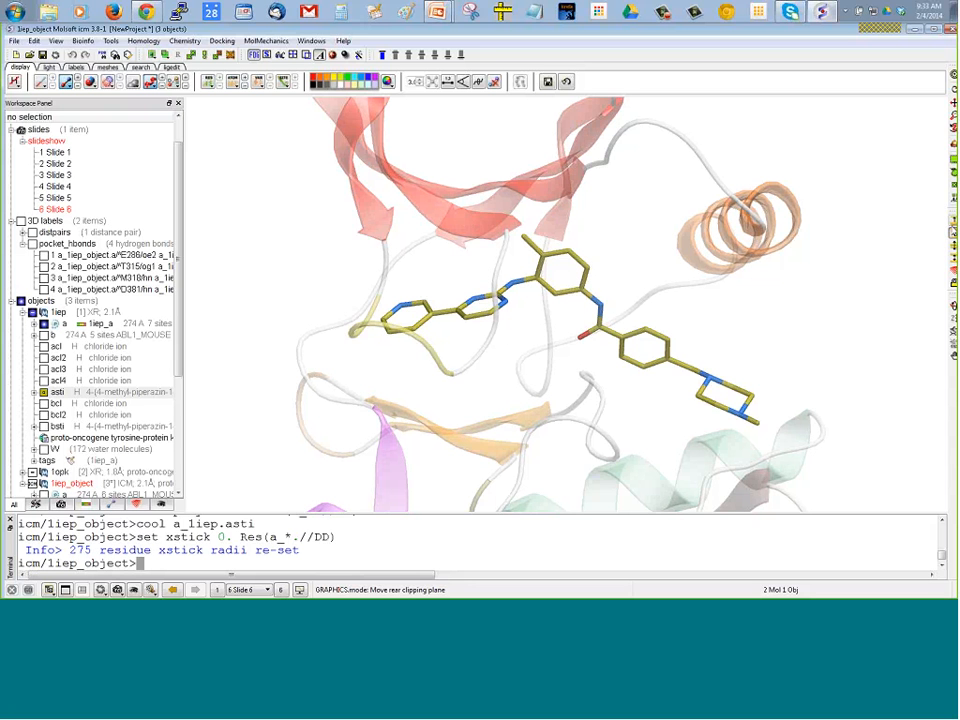
pyautogui.click(955, 222)
pyautogui.moveTo(909, 259); pyautogui.dragTo(899, 228)
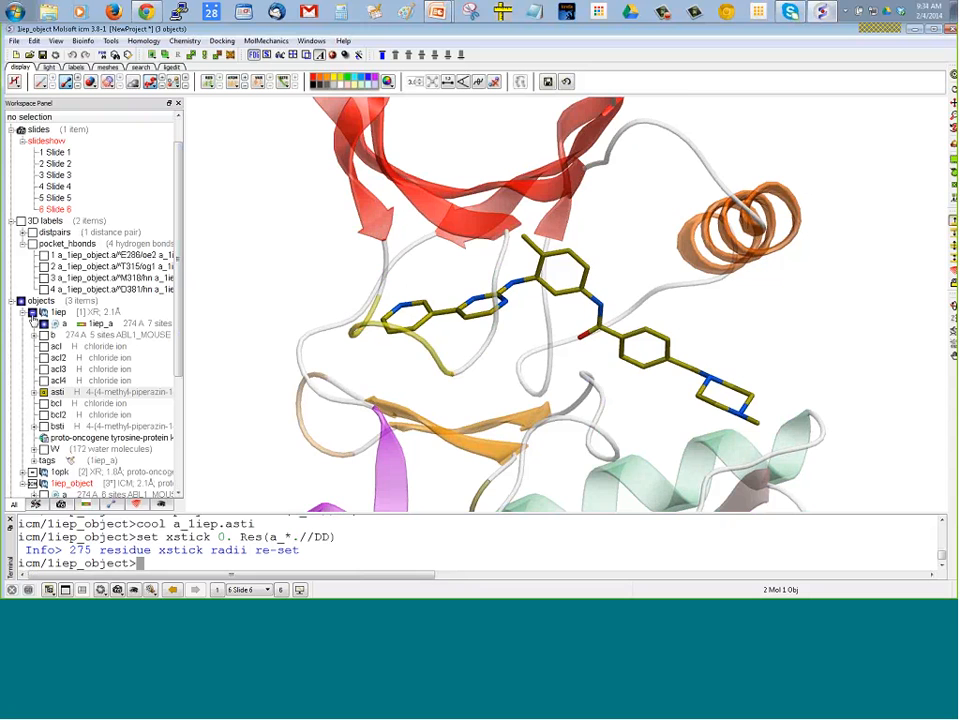
# Hide 1iep and load the structure 1n5z through a PDB search
pyautogui.click(33, 312)
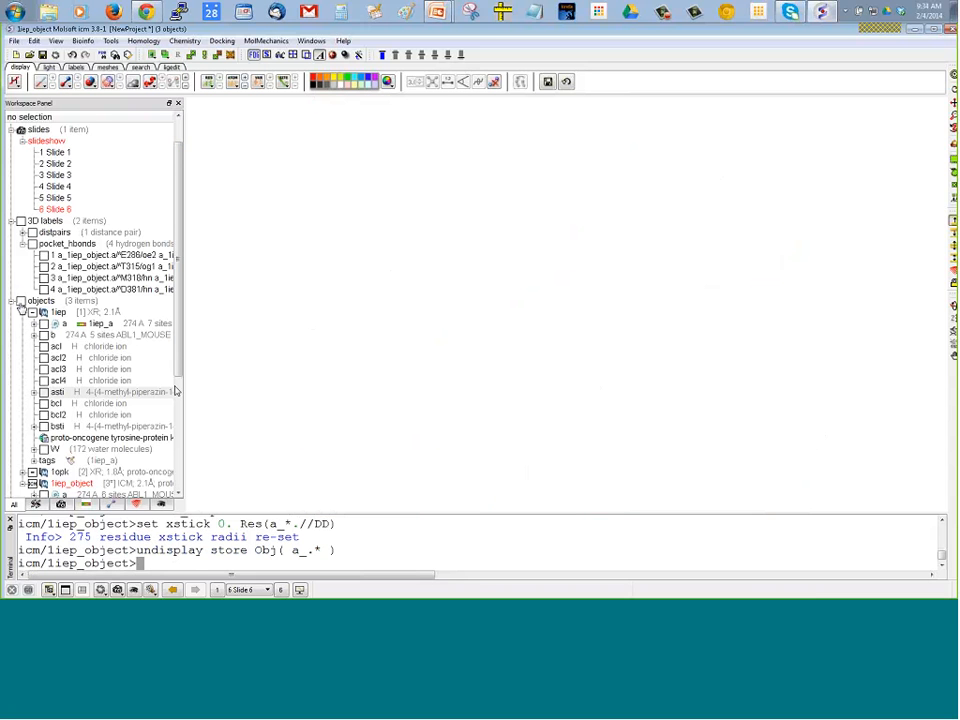
pyautogui.scroll(-5, 175, 390)
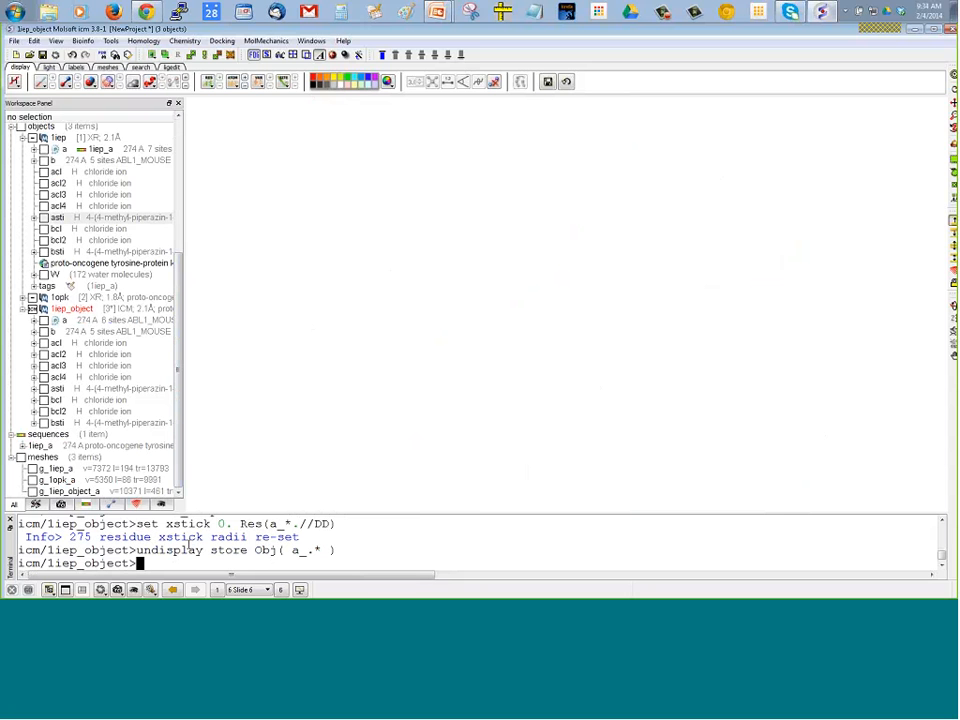
pyautogui.click(140, 67)
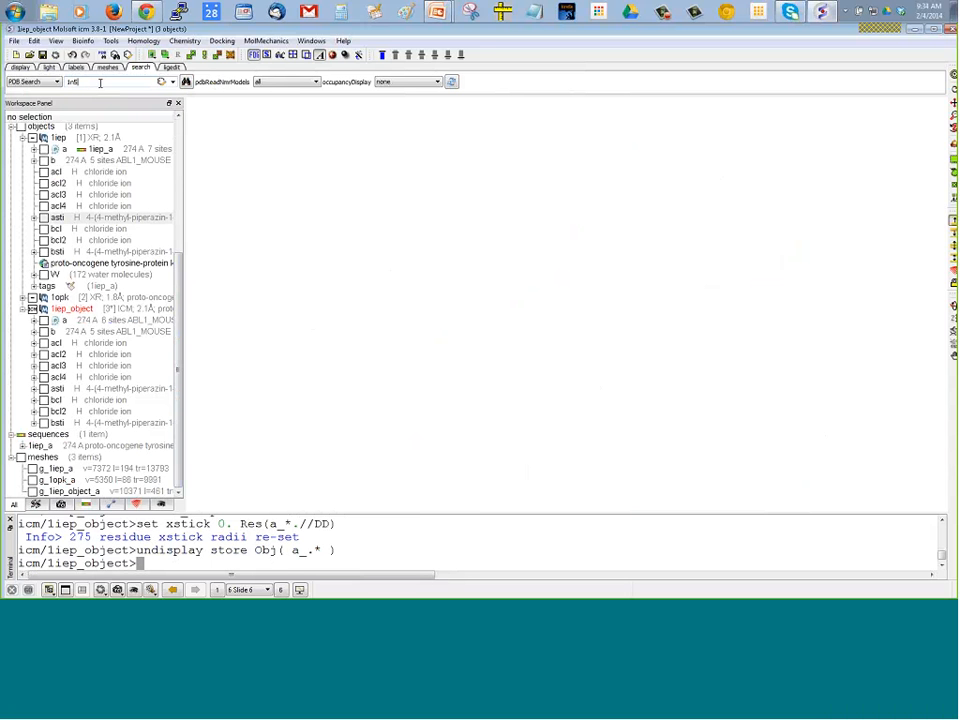
pyautogui.click(100, 83)
pyautogui.write('1n5z')
pyautogui.press('Return')
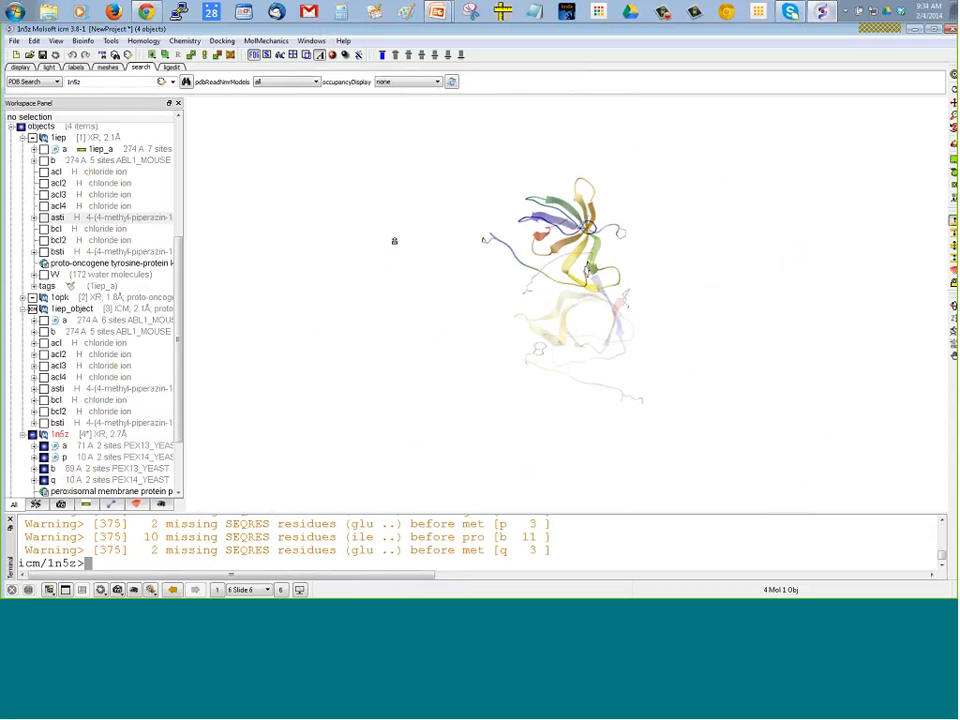
# Delete chains b and q from 1n5z, confirm the deletion, and clear the selection
pyautogui.click(87, 469)
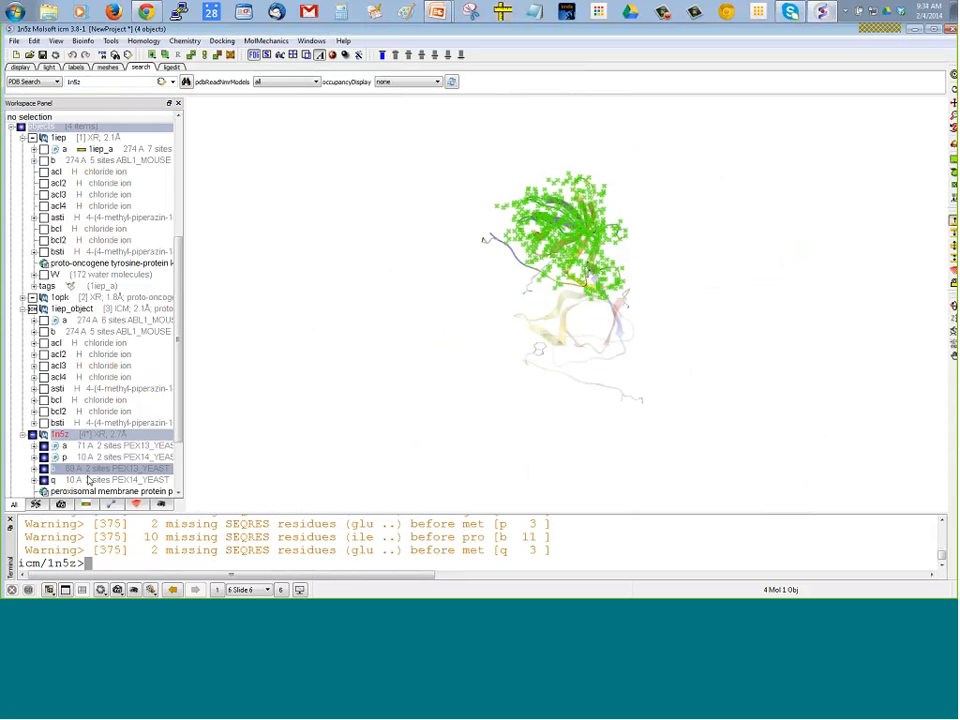
pyautogui.keyDown('ctrl'); pyautogui.click(86, 481); pyautogui.keyUp('ctrl')
pyautogui.rightClick(87, 481)
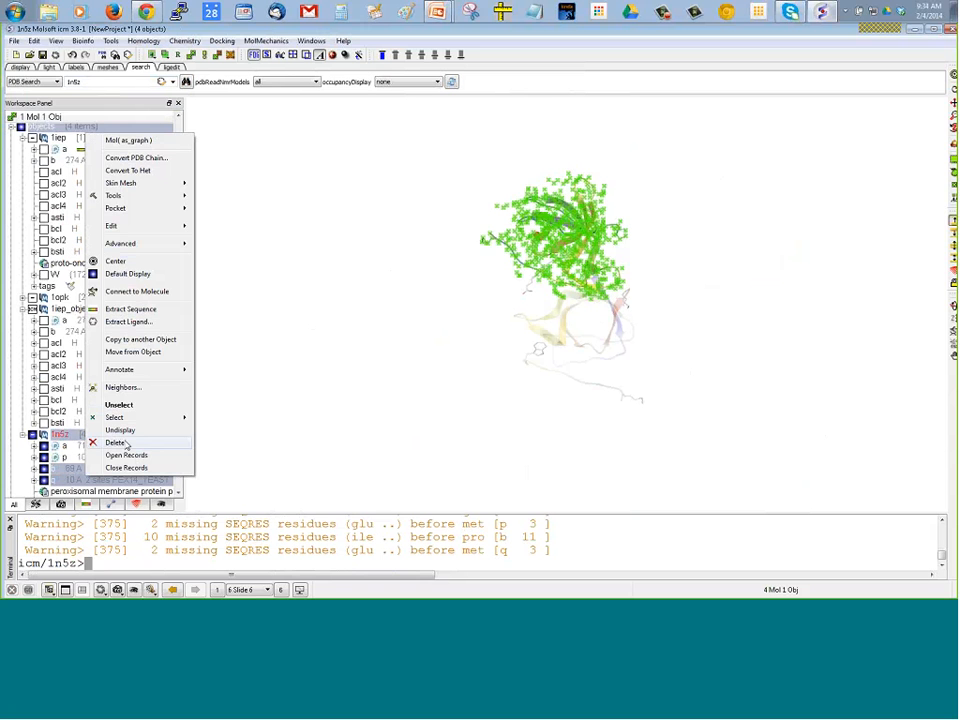
pyautogui.click(127, 443)
pyautogui.click(497, 327)
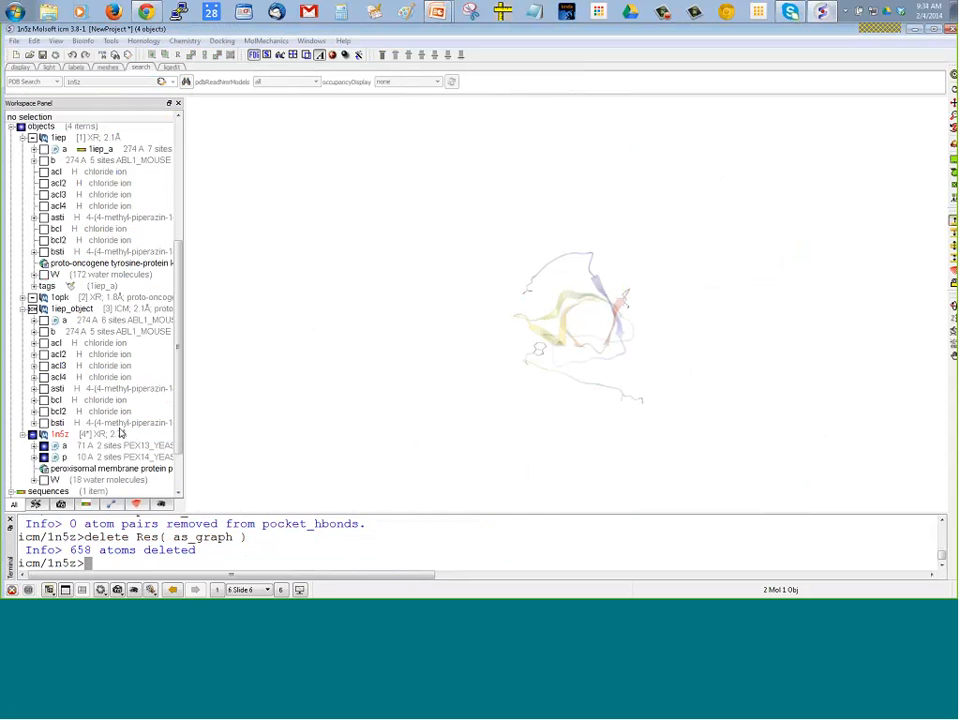
pyautogui.click(100, 437)
pyautogui.click(63, 117)
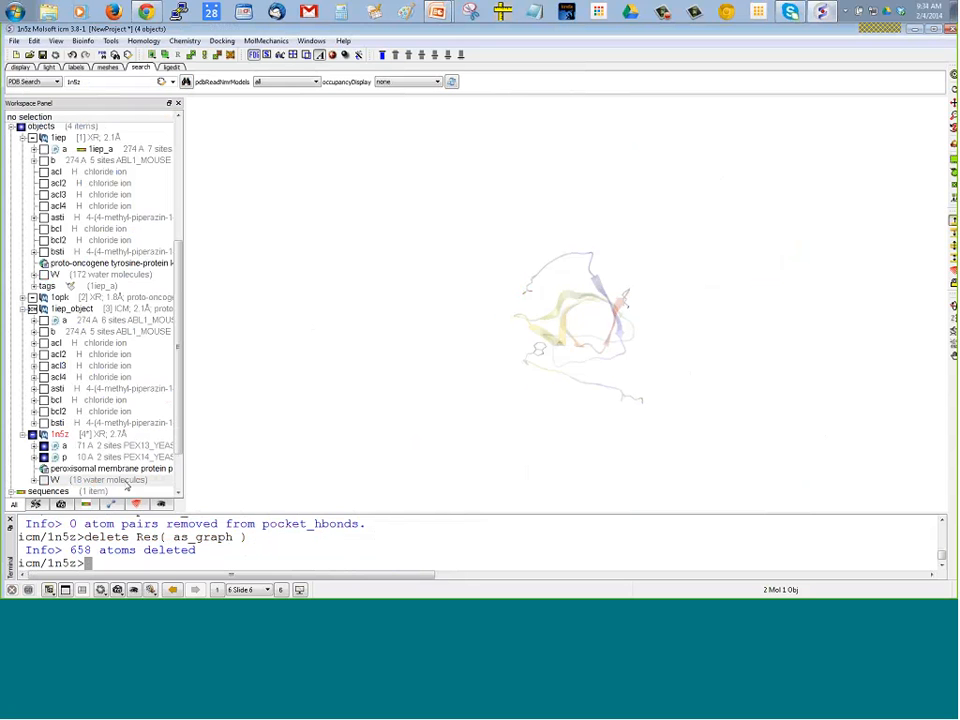
# Delete the water molecules from 1n5z and confirm the deletion
pyautogui.rightClick(127, 484)
pyautogui.click(155, 542)
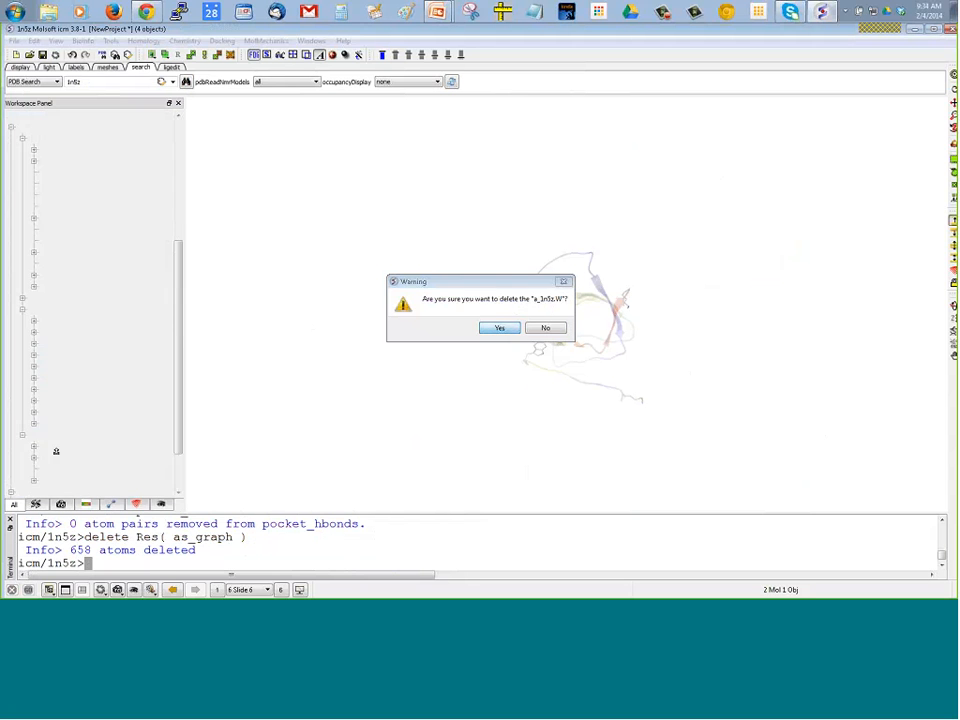
pyautogui.press('Return')
# Select 1n5z, center the view on it so it fills the graphics area, and clear the selection
pyautogui.click(80, 441)
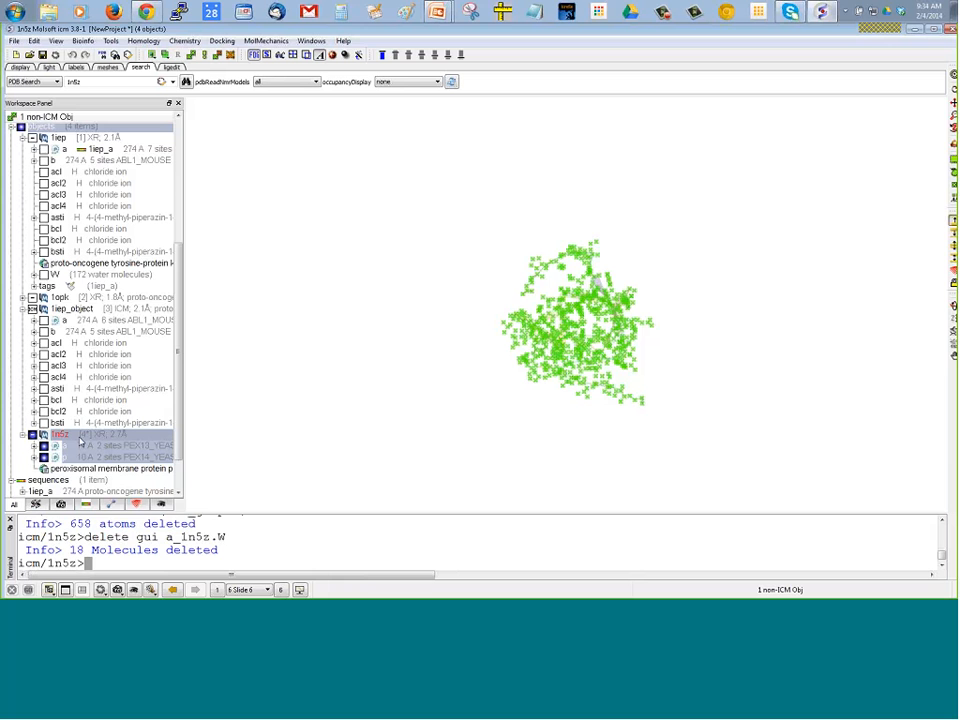
pyautogui.click(951, 72)
pyautogui.moveTo(783, 178); pyautogui.dragTo(834, 231, button='right')
pyautogui.hotkey('ctrl', 'd')
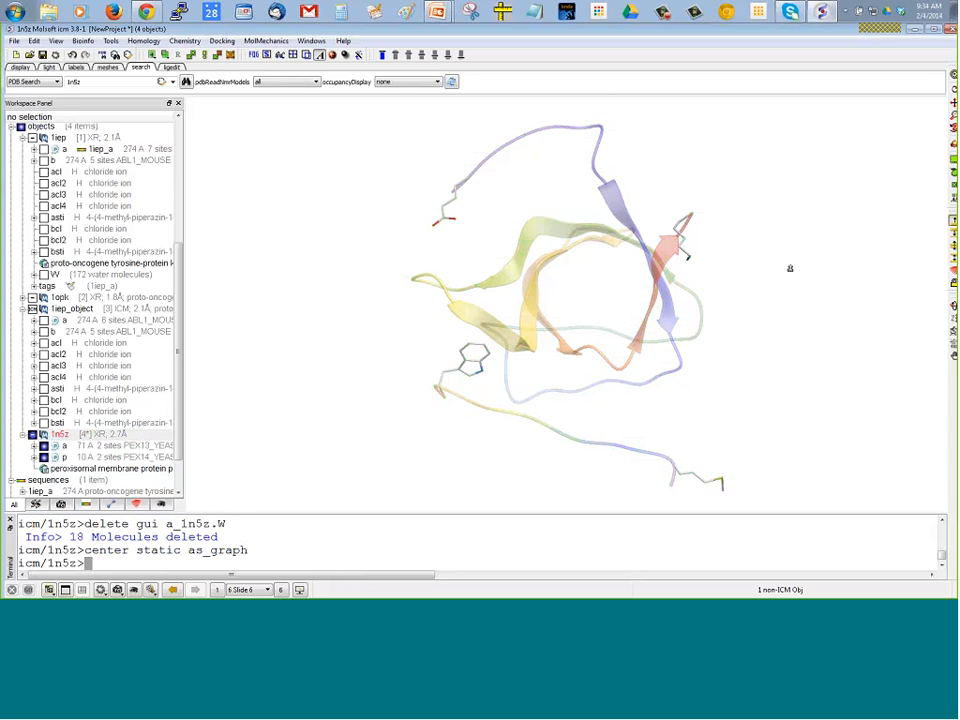
pyautogui.click(953, 74)
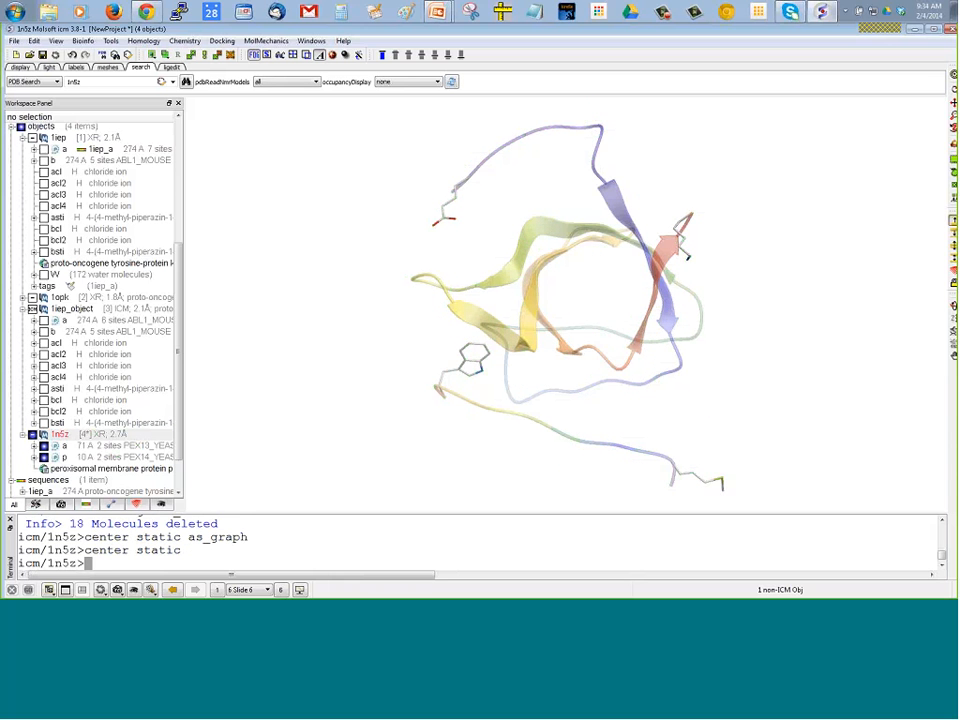
# Color the 1n5z ribbons by molecule so that chains a and p are distinguished
pyautogui.moveTo(687, 257); pyautogui.dragTo(419, 262)
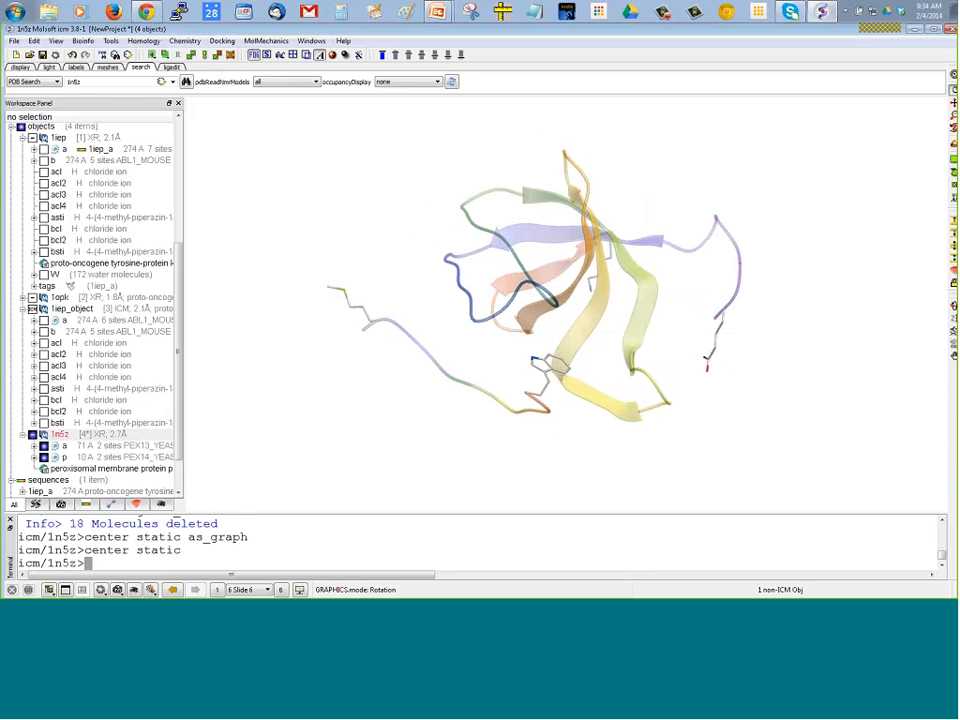
pyautogui.click(19, 67)
pyautogui.click(150, 84)
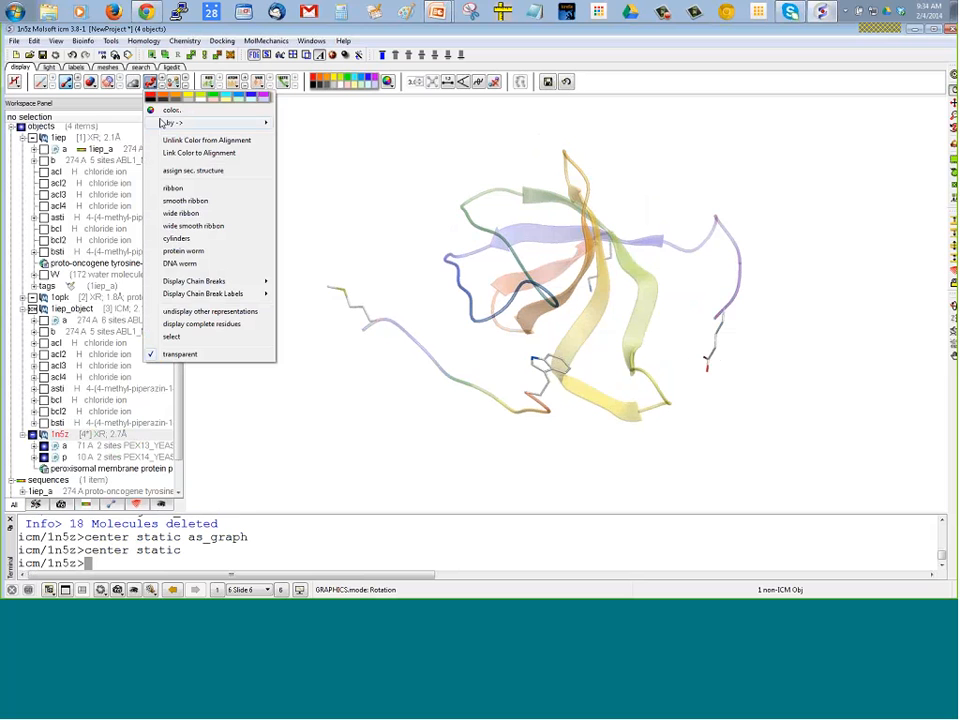
pyautogui.click(318, 167)
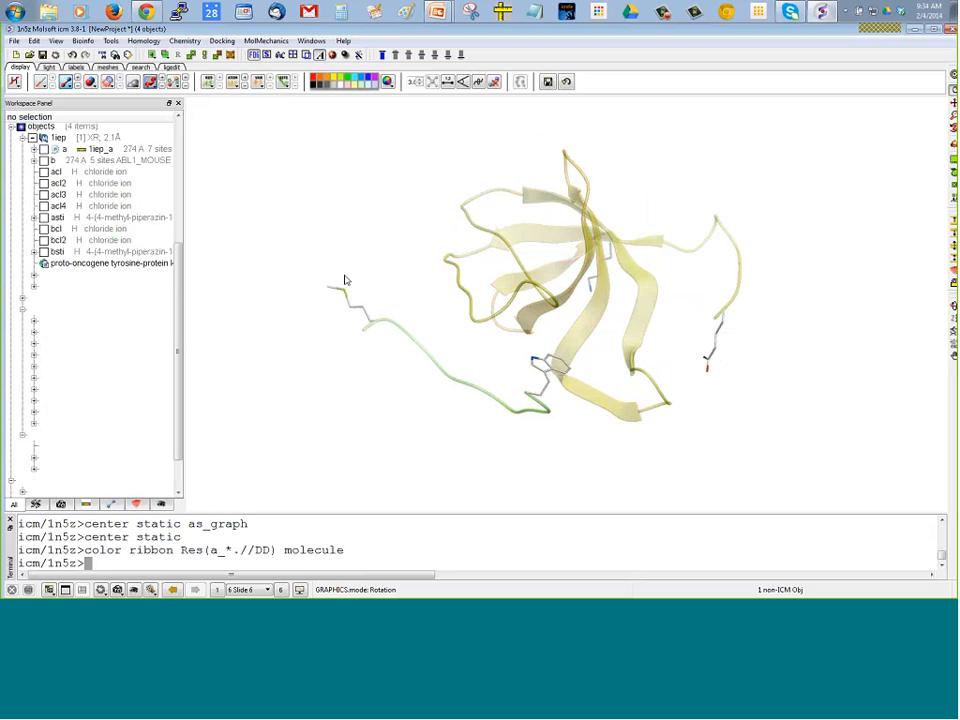
# Generate the Publication View skin mesh for 1n5z and hide the g_1n5z_p mesh covering the peptide
pyautogui.moveTo(494, 355); pyautogui.dragTo(390, 320)
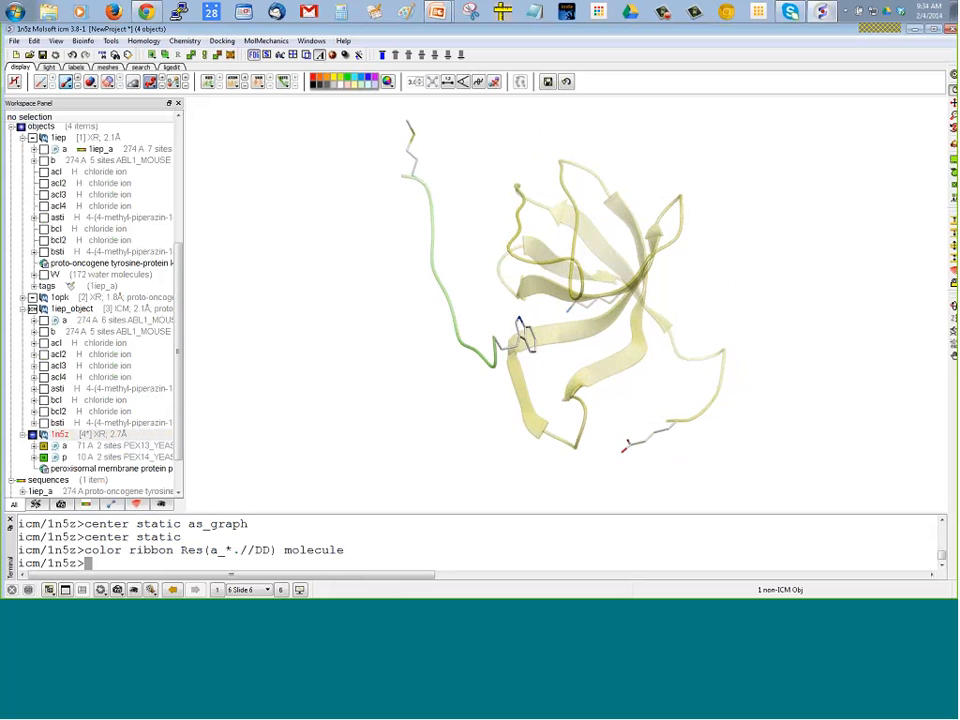
pyautogui.moveTo(275, 410); pyautogui.dragTo(290, 412)
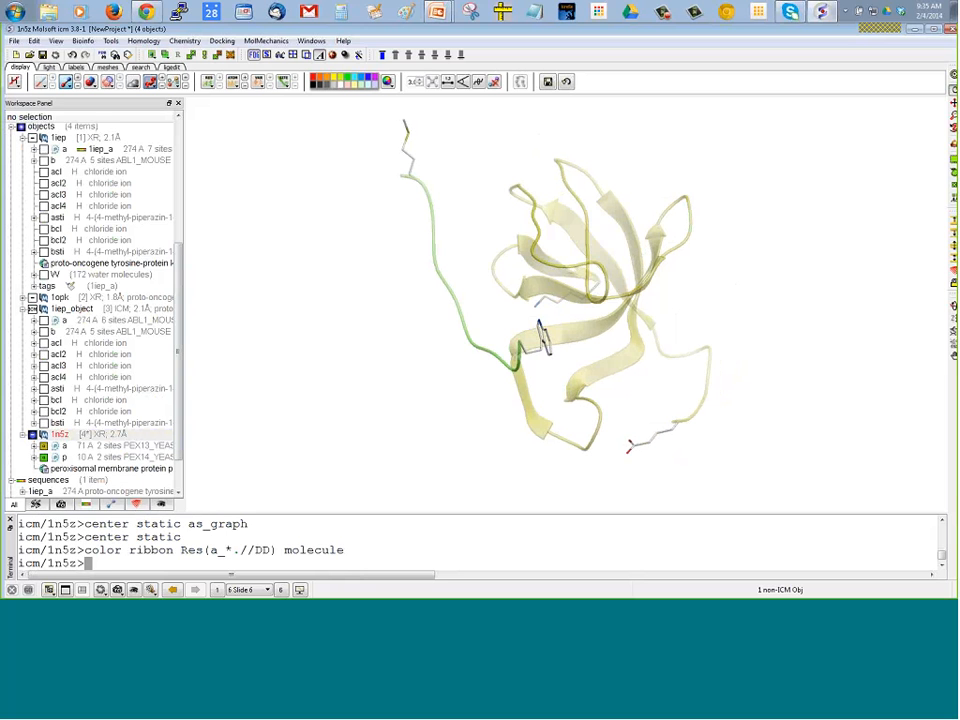
pyautogui.moveTo(350, 411); pyautogui.dragTo(388, 384)
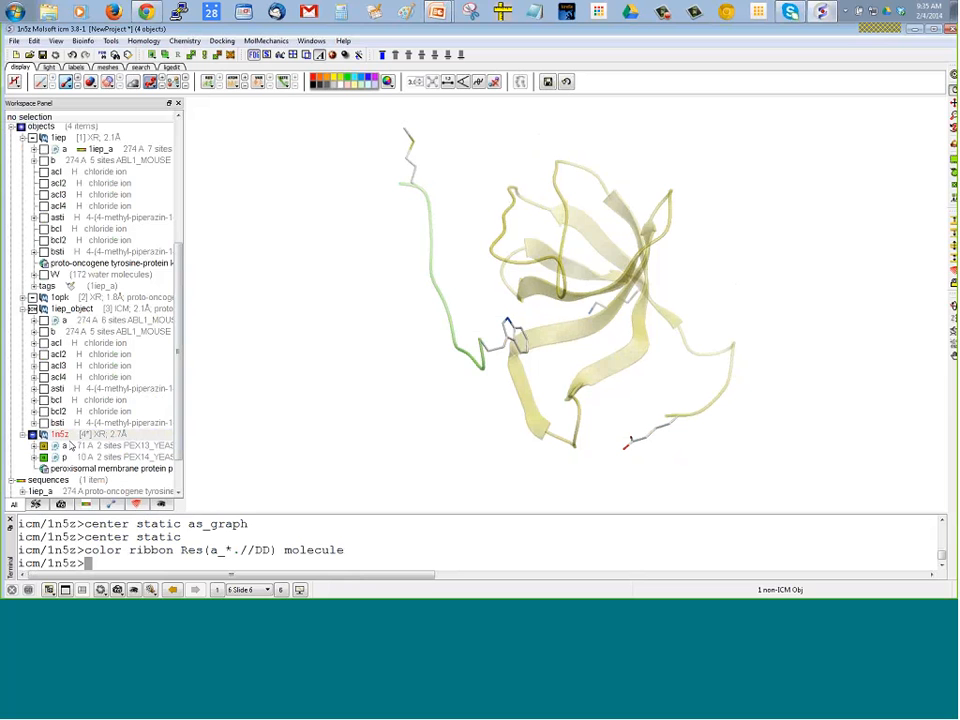
pyautogui.rightClick(70, 443)
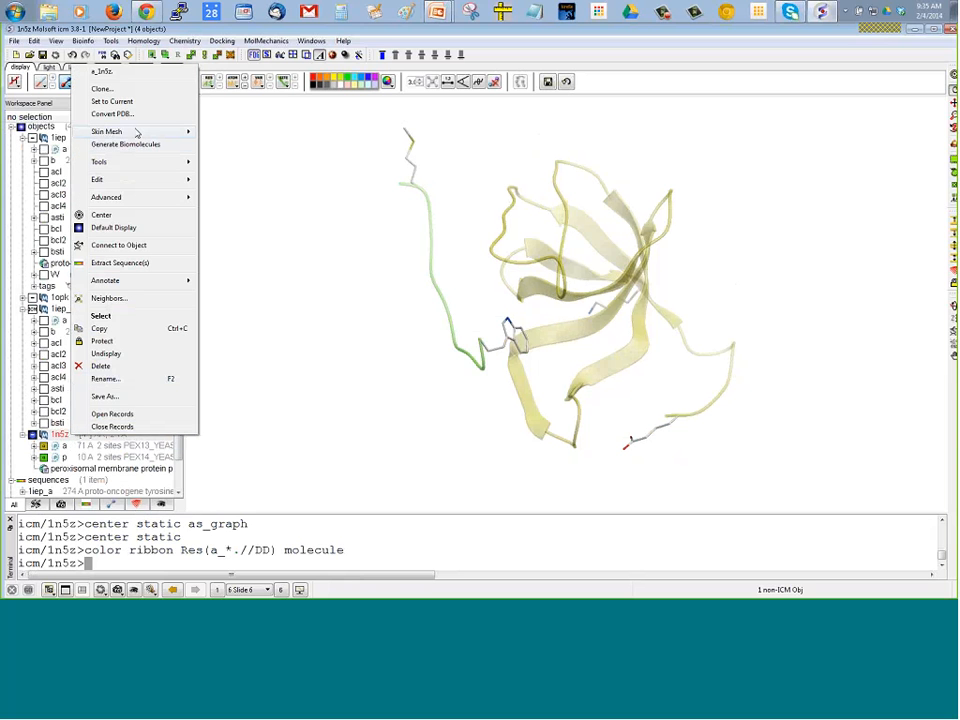
pyautogui.moveTo(136, 133)
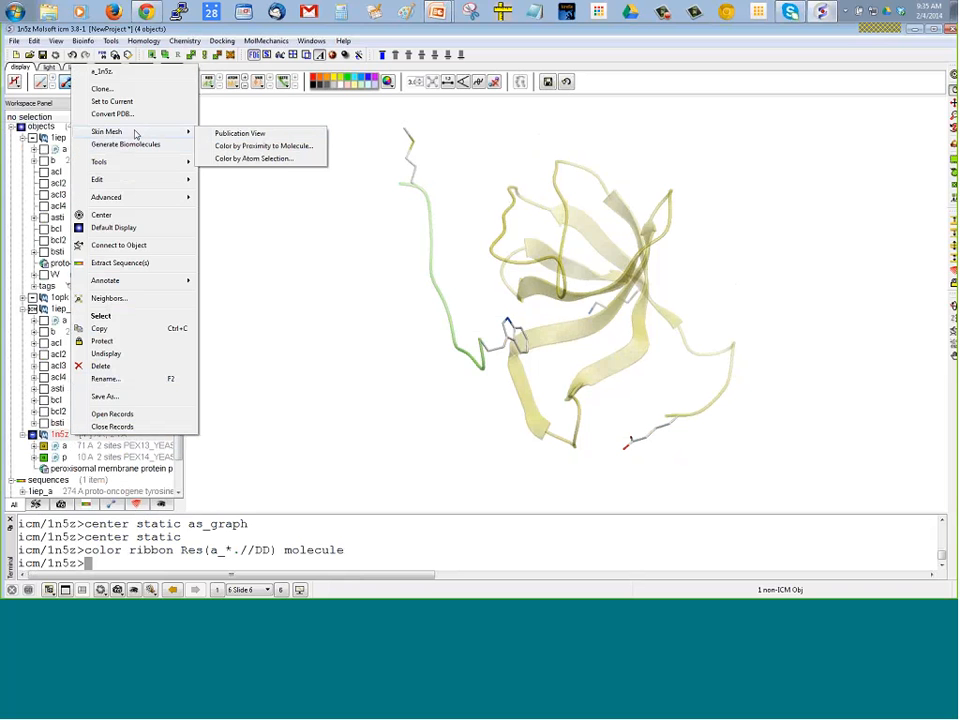
pyautogui.click(240, 134)
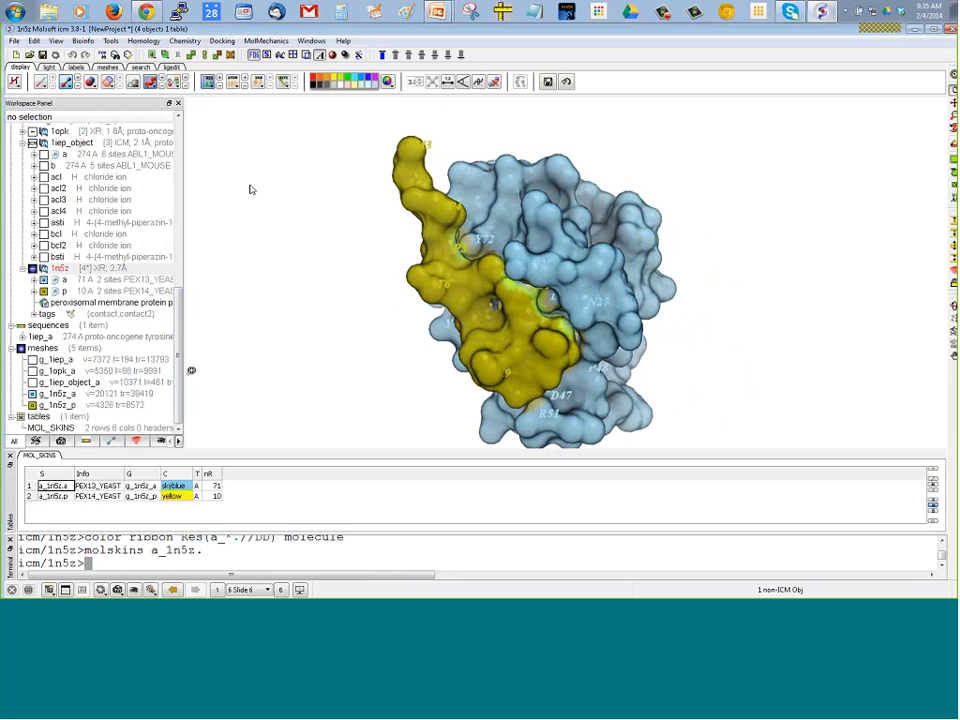
pyautogui.click(32, 405)
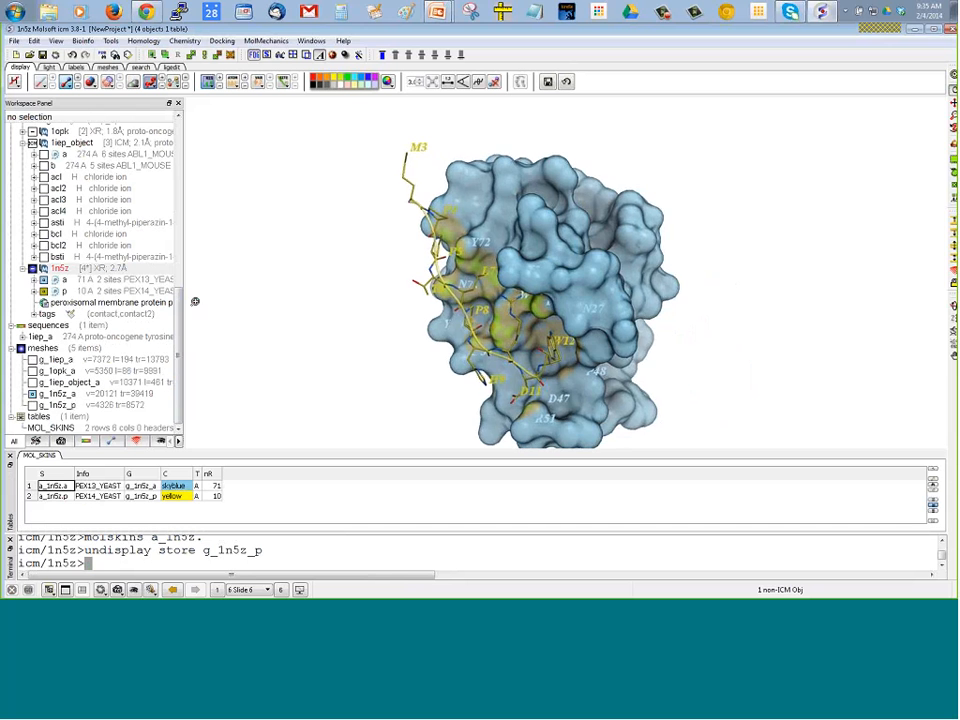
pyautogui.moveTo(195, 301)
pyautogui.mouseDown()
pyautogui.moveTo(201, 268)
pyautogui.moveTo(202, 292)
pyautogui.mouseUp()
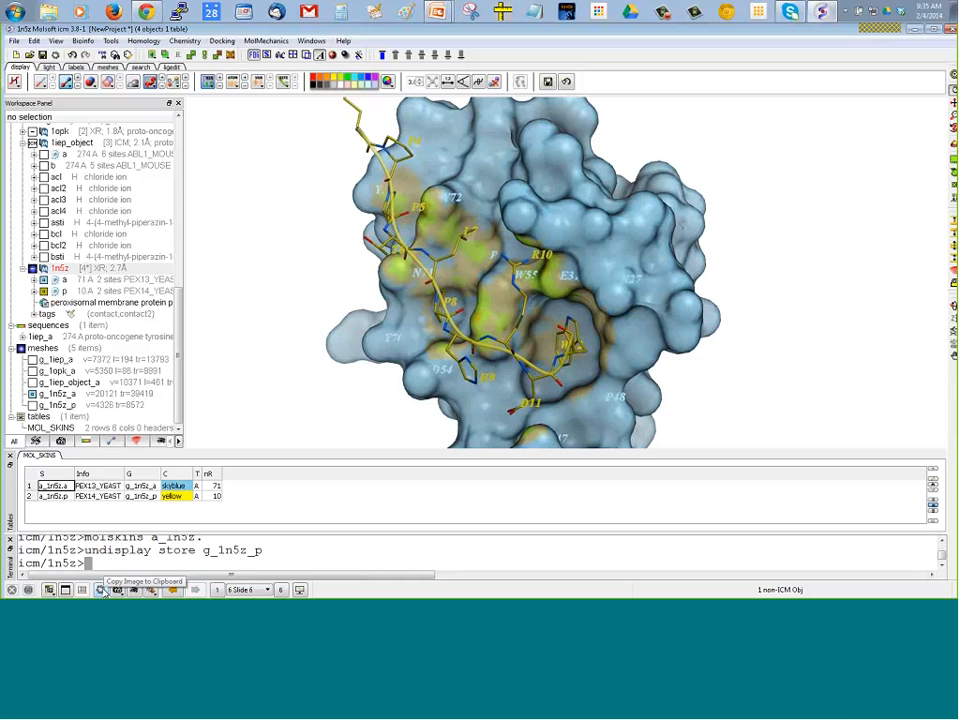
# Write the current 1n5z publication view to an image file using the quick Write Image option
pyautogui.click(102, 589)
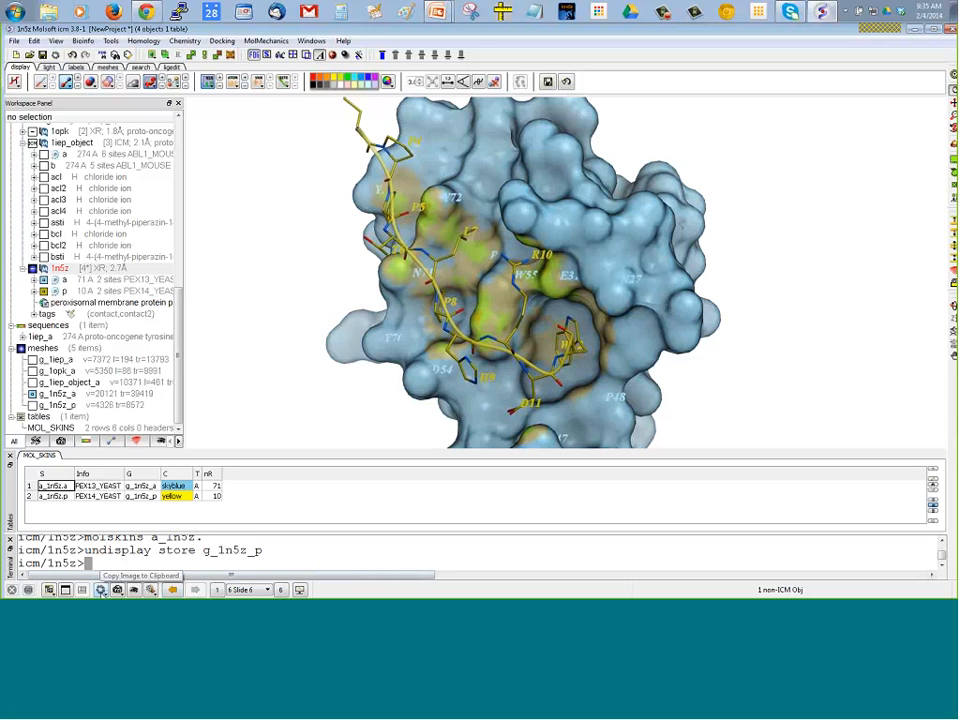
pyautogui.rightClick(102, 590)
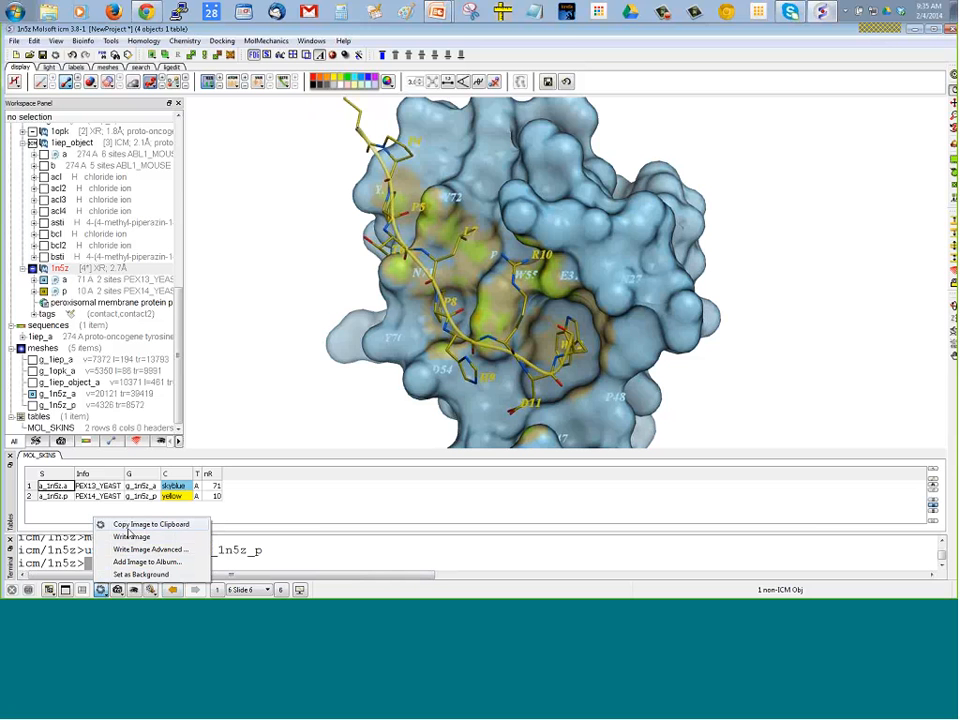
pyautogui.click(410, 40)
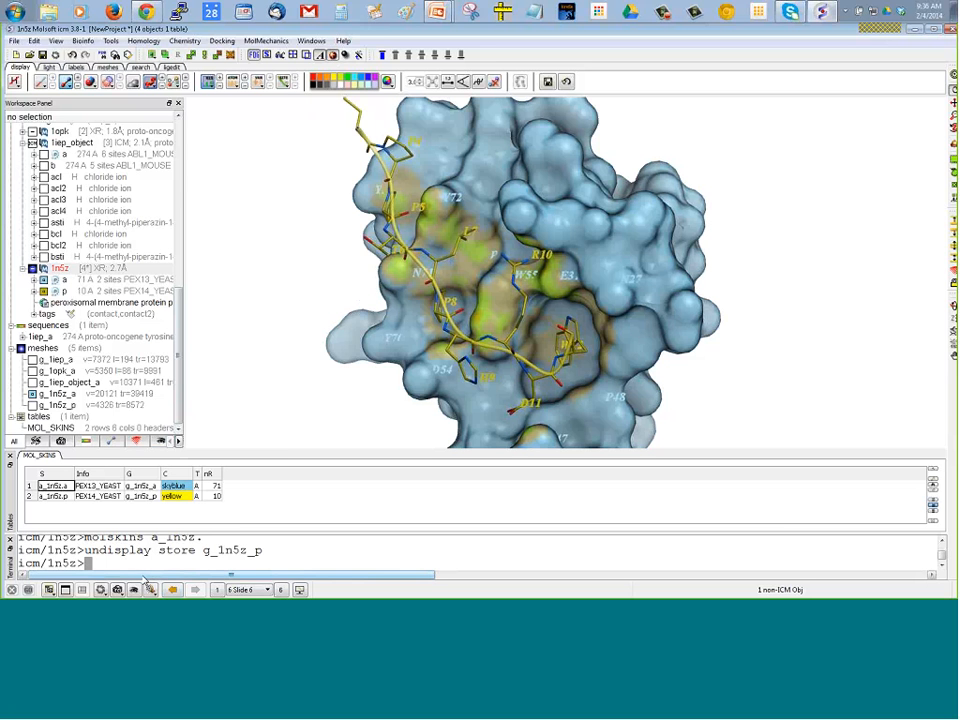
pyautogui.click(101, 589)
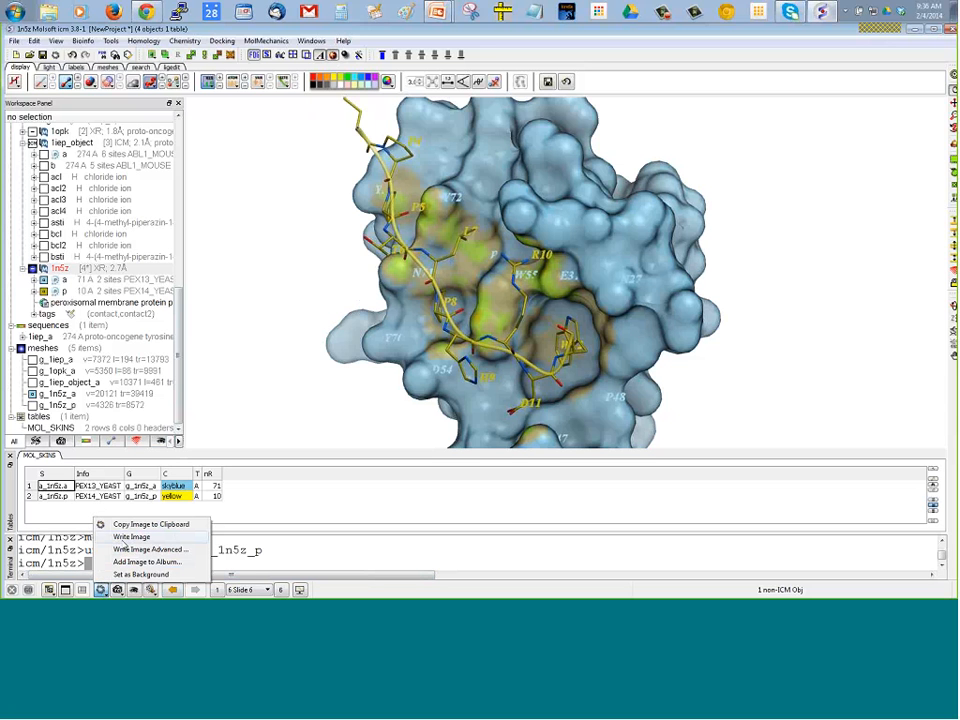
pyautogui.click(319, 230)
pyautogui.click(101, 589)
pyautogui.click(126, 537)
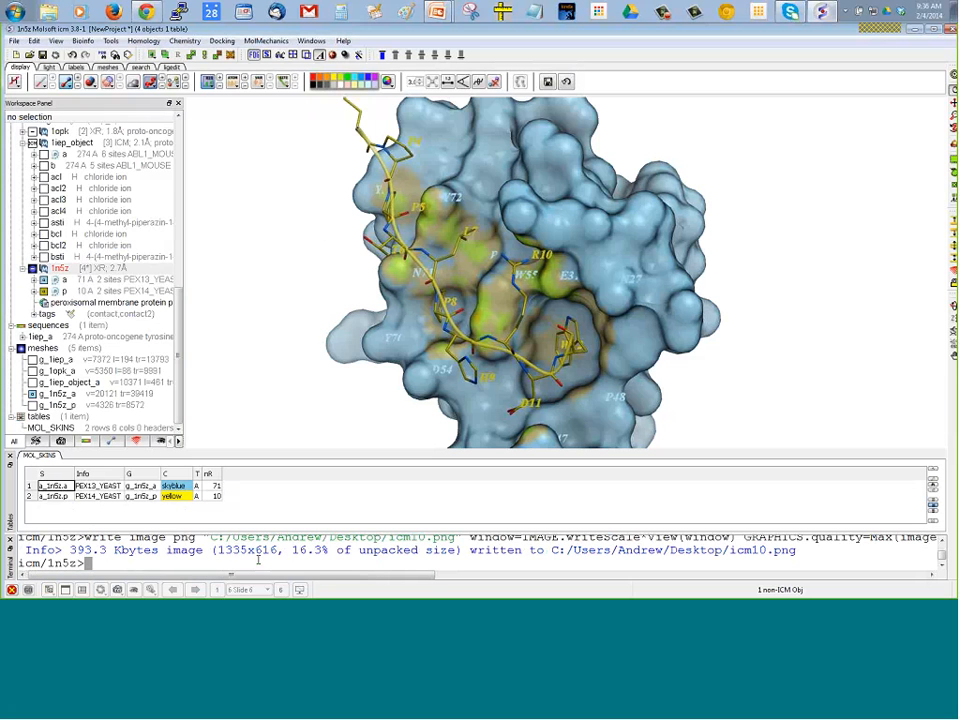
# Check the written image's path in the terminal output and close the MOL_SKINS table
pyautogui.scroll(1, 219, 546)
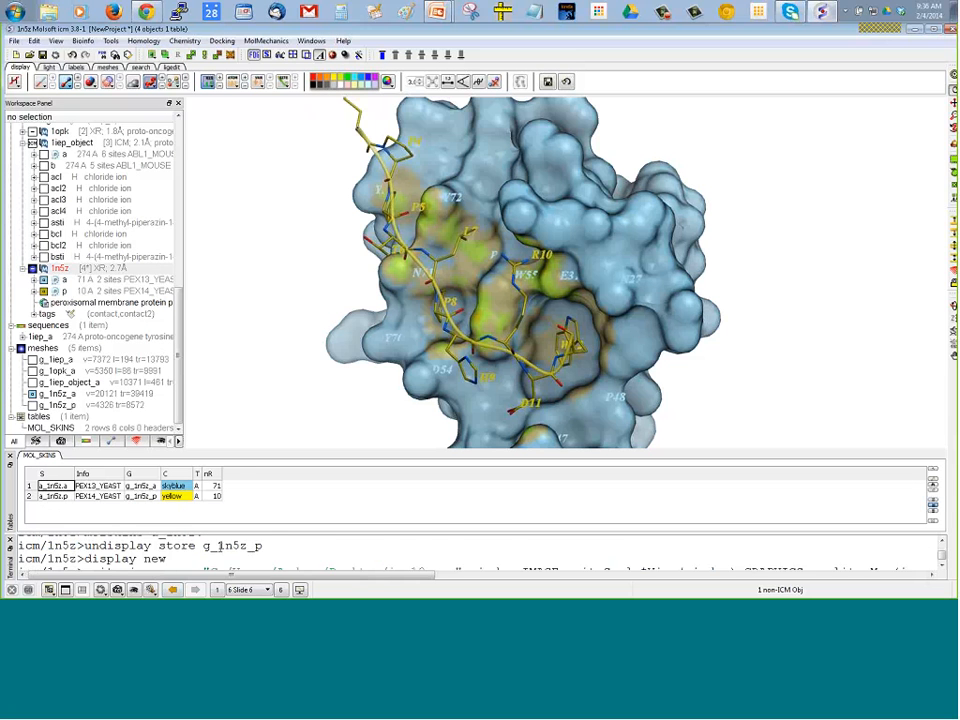
pyautogui.scroll(-1, 219, 546)
pyautogui.moveTo(268, 537); pyautogui.dragTo(408, 548)
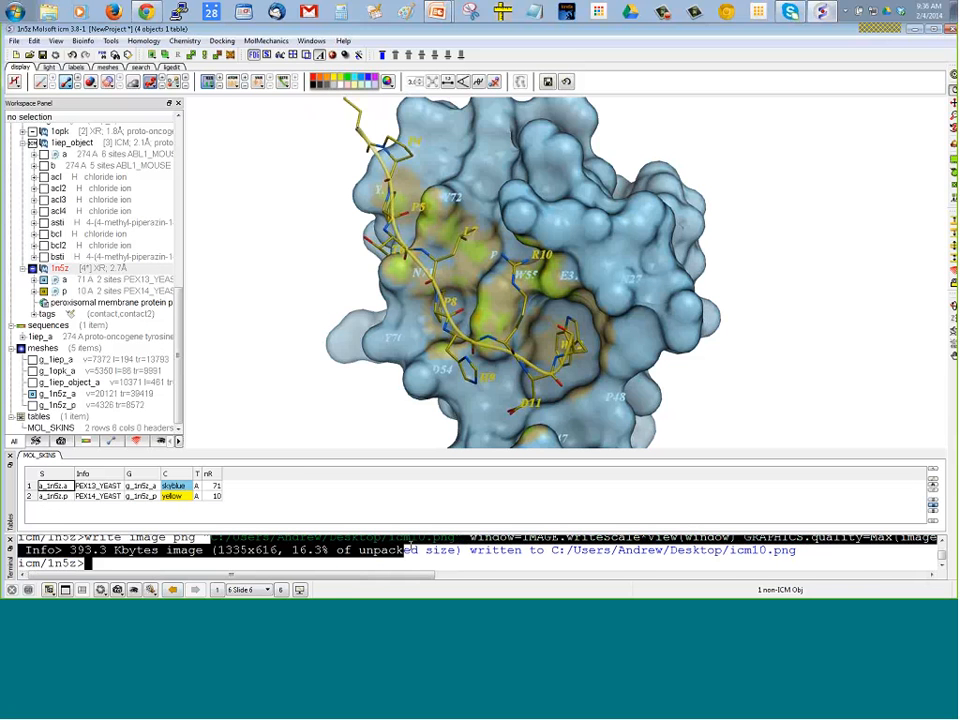
pyautogui.click(11, 456)
pyautogui.click(327, 545)
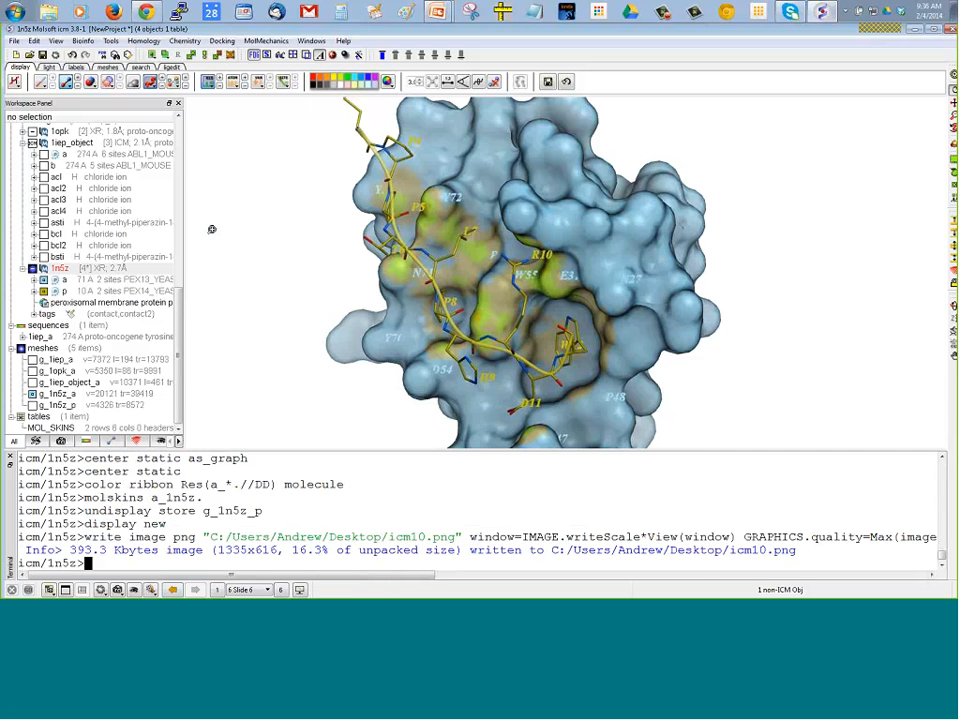
# Examine the resize, transparent background and file options of Write Image Advanced, and close the dialog without saving
pyautogui.click(100, 589)
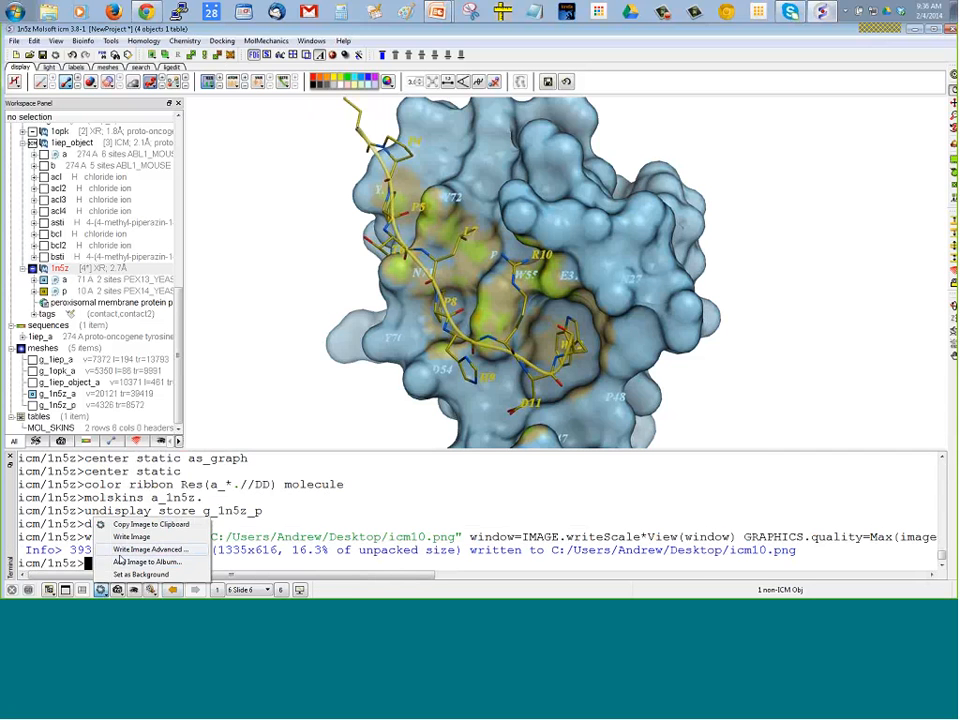
pyautogui.click(125, 552)
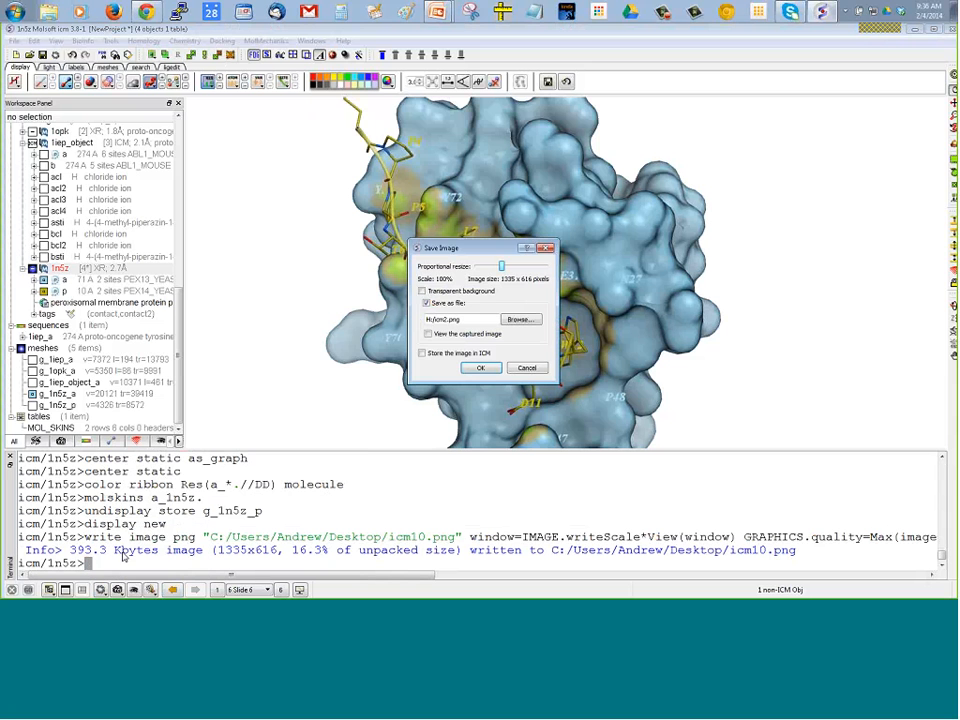
pyautogui.moveTo(444, 252); pyautogui.dragTo(245, 357)
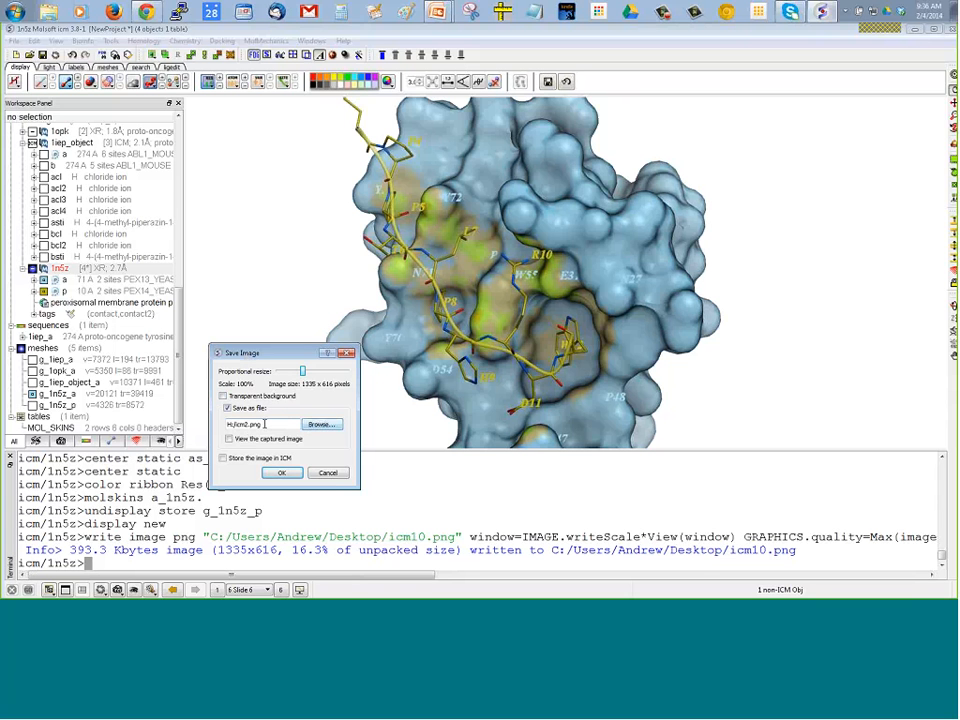
pyautogui.click(329, 476)
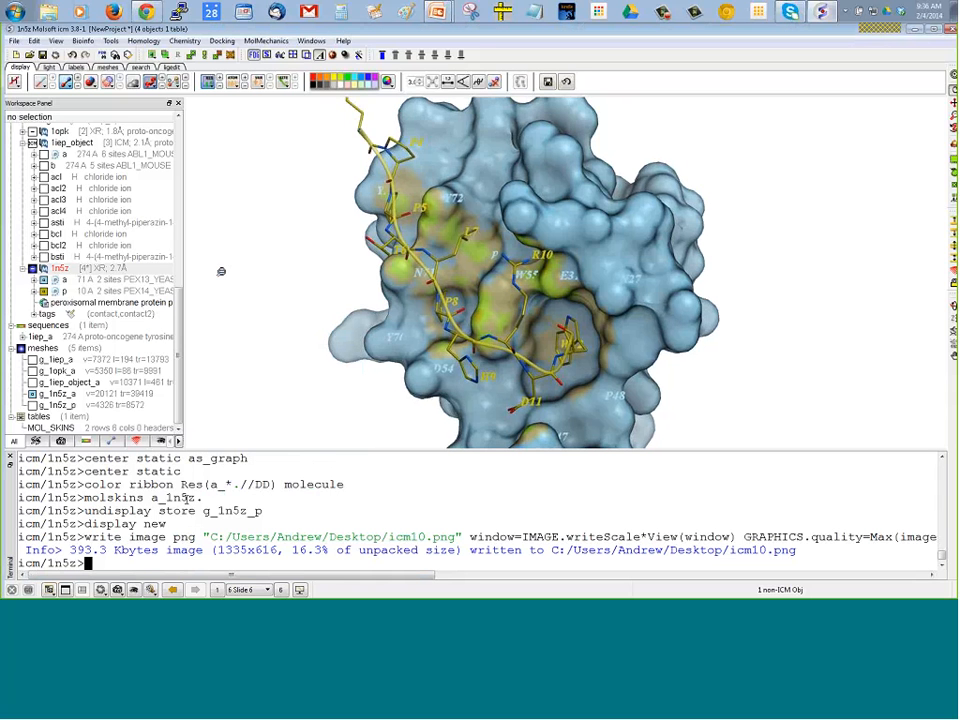
pyautogui.moveTo(221, 271); pyautogui.dragTo(223, 276)
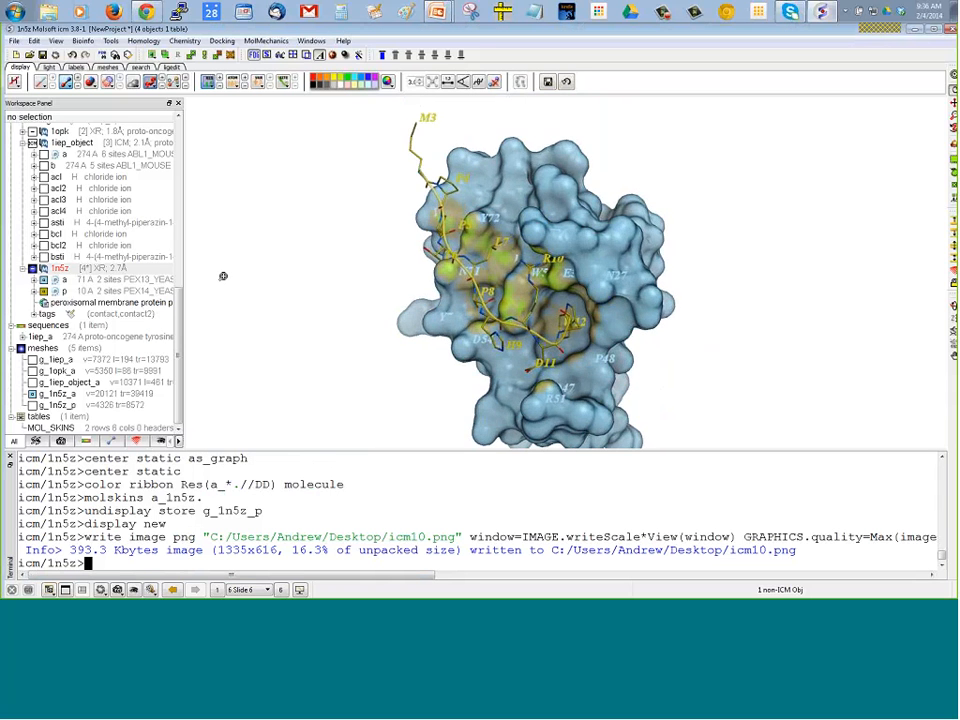
pyautogui.click(180, 188)
pyautogui.click(178, 142)
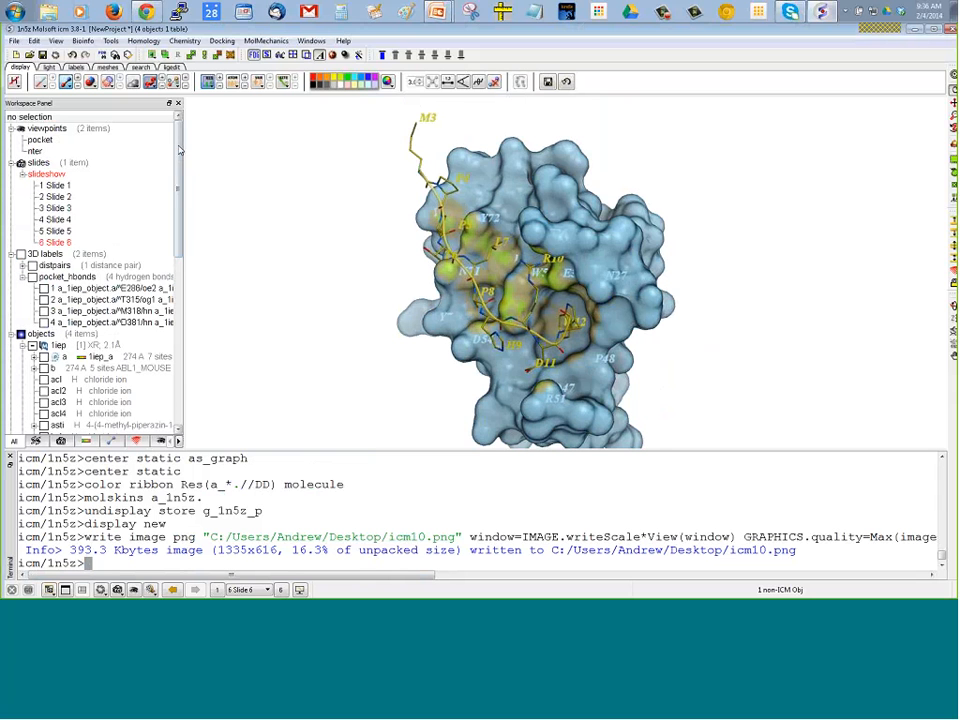
# Switch to the running PowerPoint slide show on 3D molecular graphics and advance to the ActiveICM slide
pyautogui.moveTo(153, 220)
pyautogui.click(437, 11)
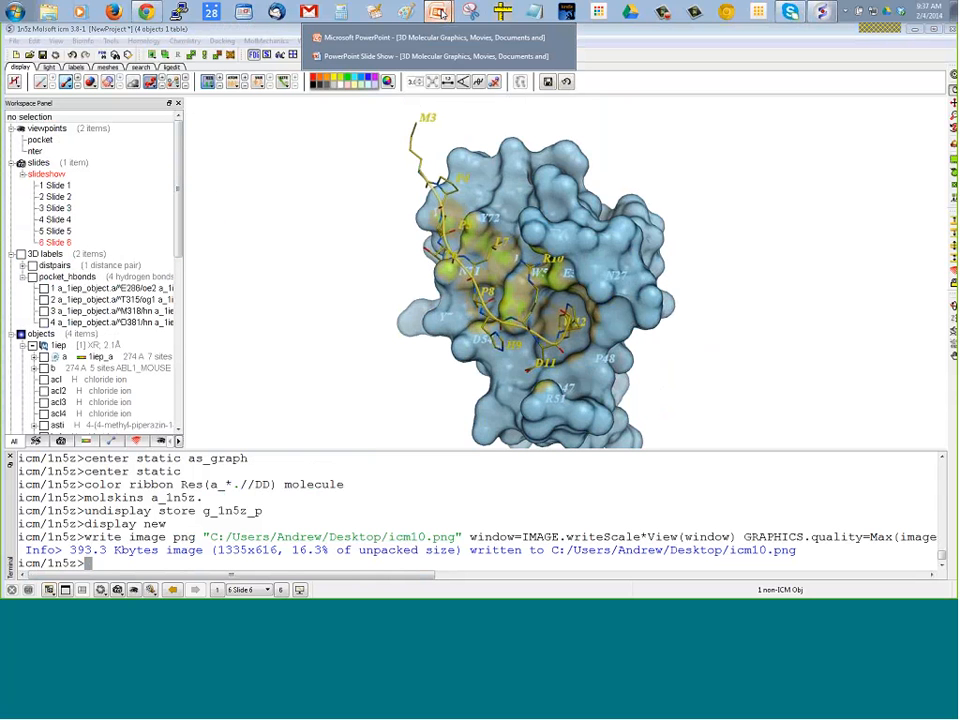
pyautogui.click(384, 58)
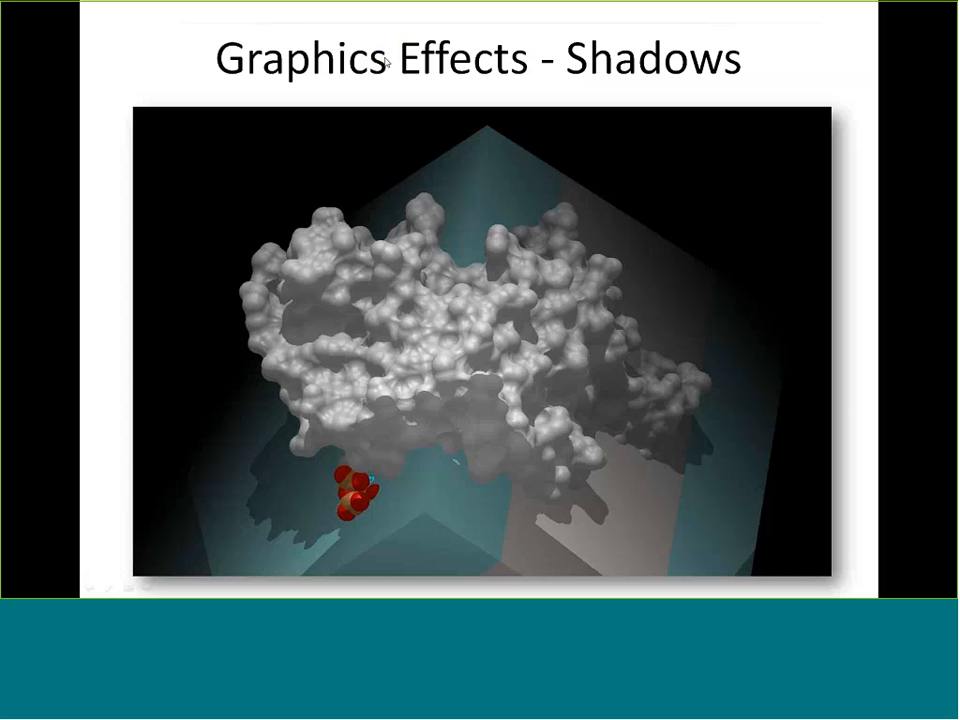
pyautogui.click(424, 190)
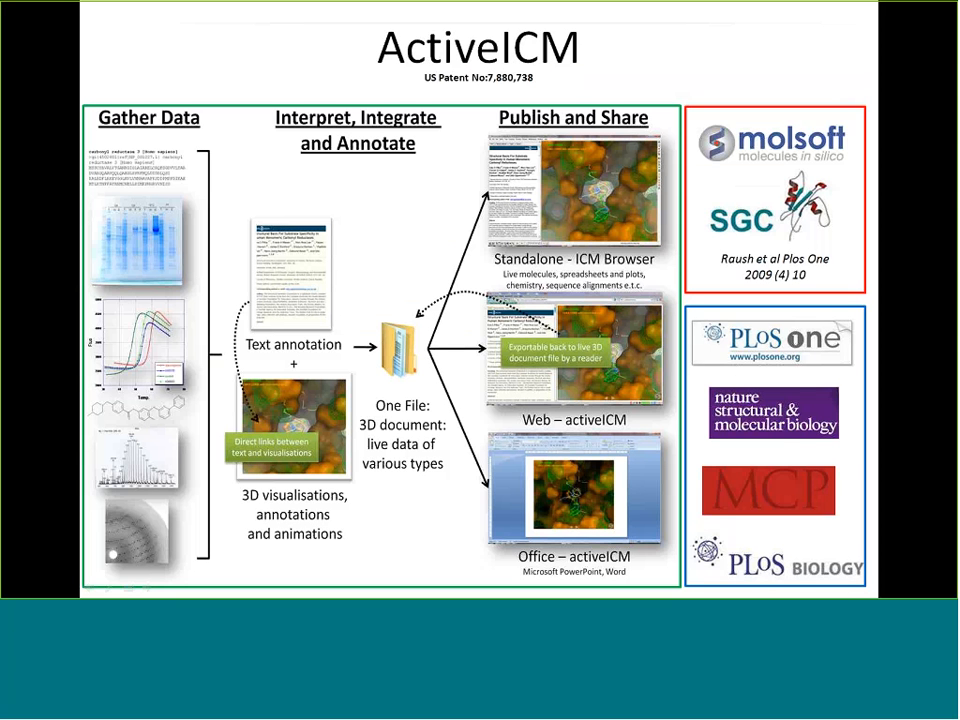
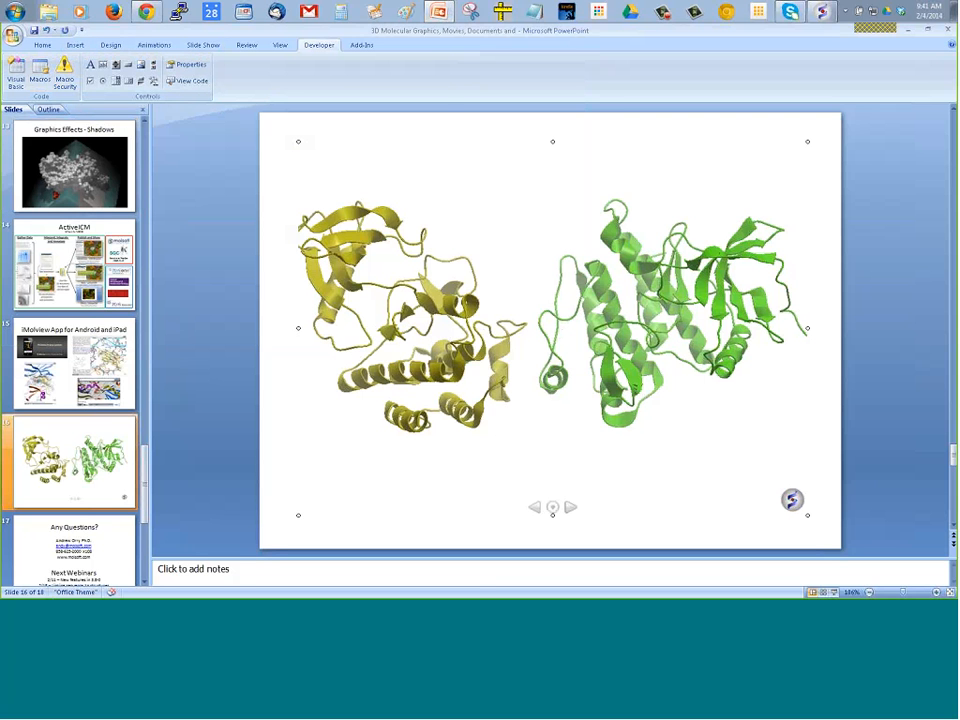
# Run the slide show from the slide with the embedded 3D structures and advance the ActiveICM object to the superimposed proteins
pyautogui.click(192, 45)
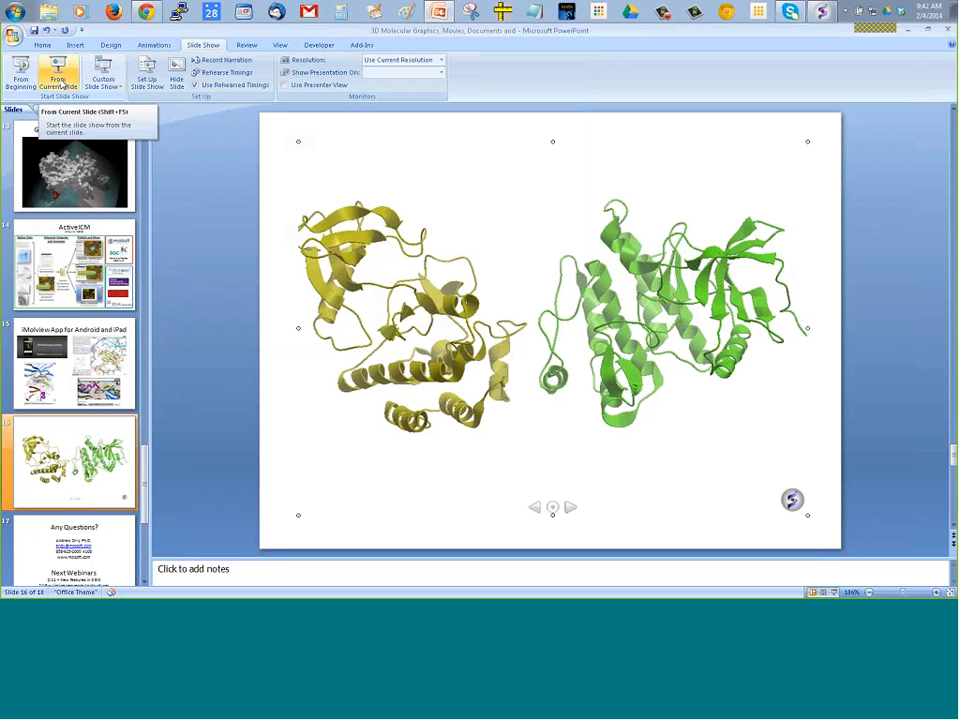
pyautogui.click(58, 80)
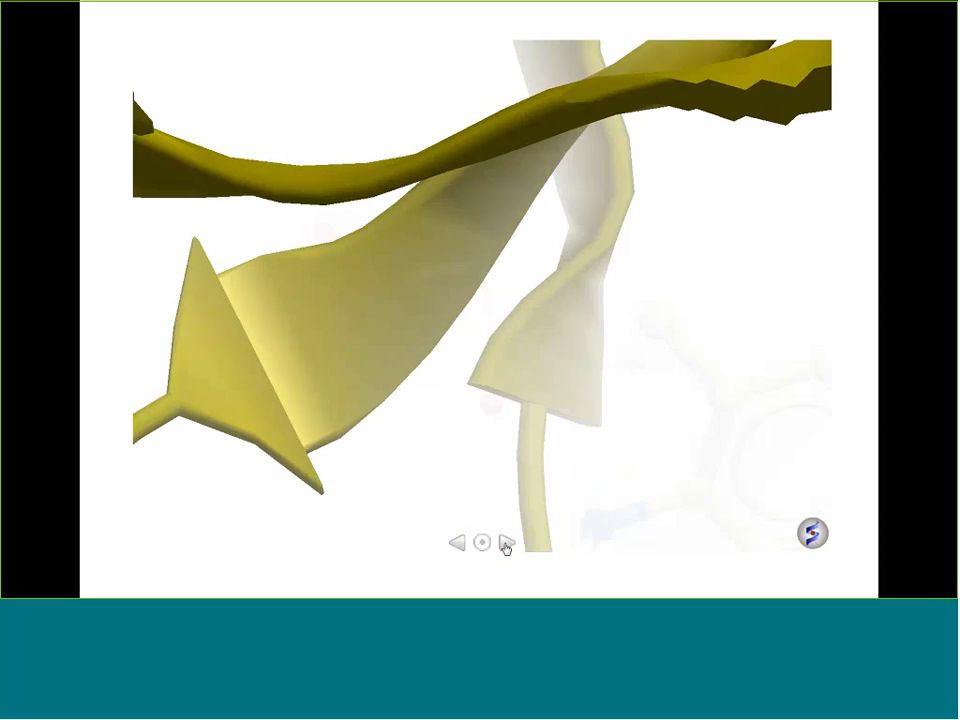
pyautogui.click(507, 545)
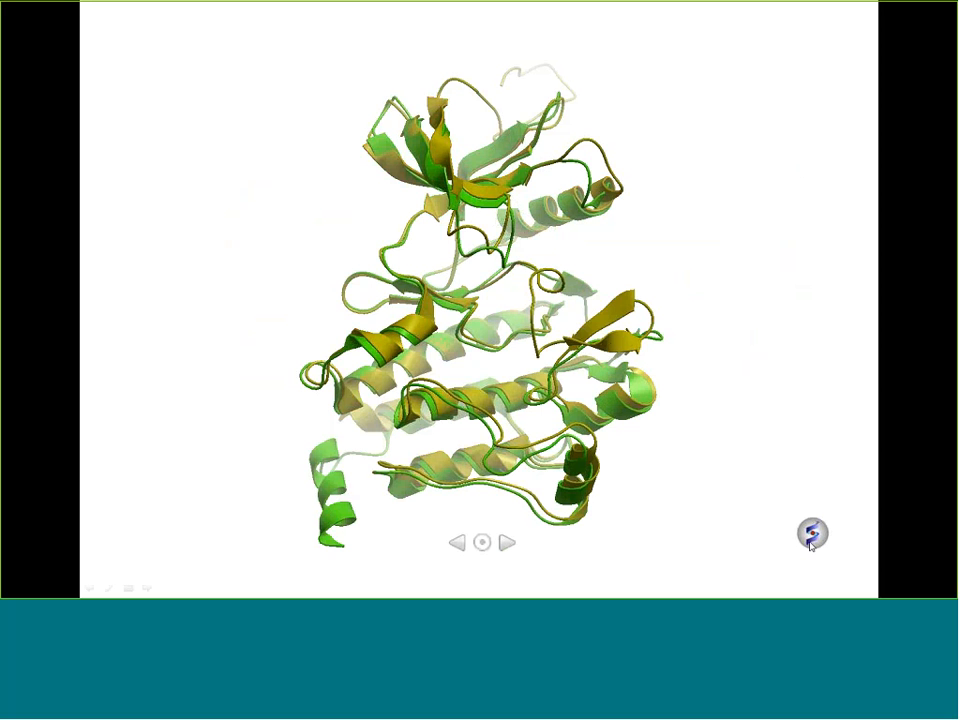
# Display the embedded superimposed structures in Anaglyph Stereo and end the slide show
pyautogui.click(811, 545)
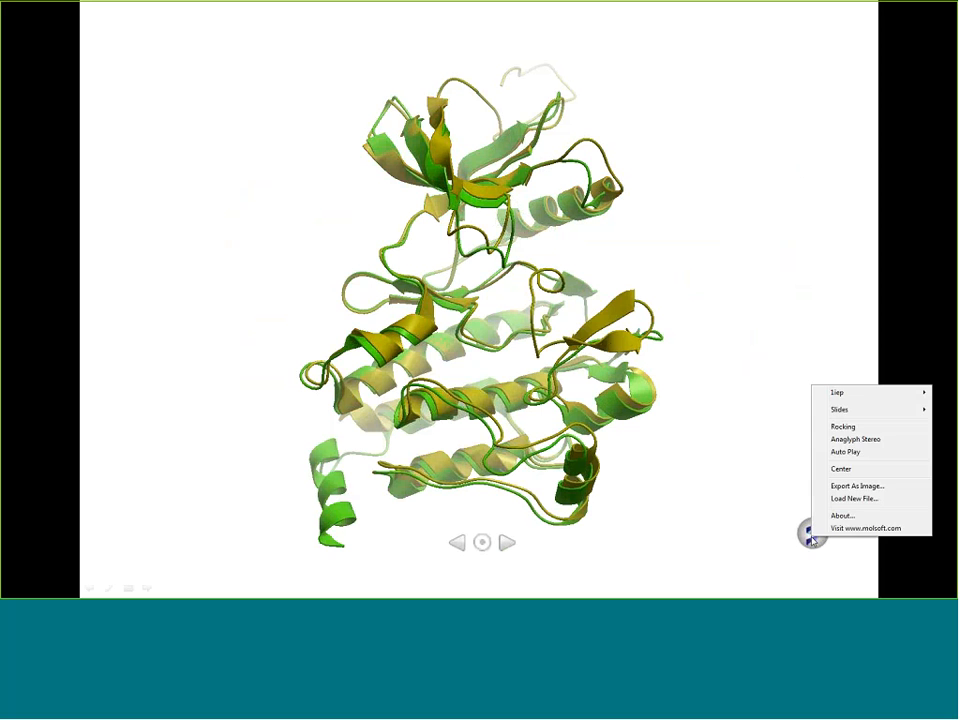
pyautogui.click(842, 440)
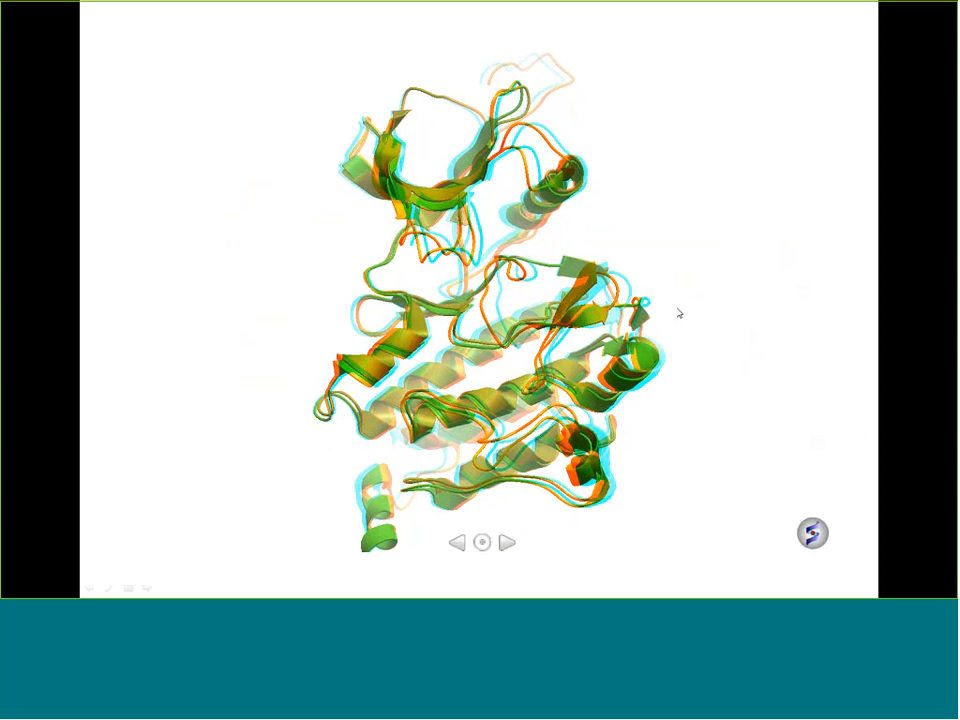
pyautogui.press('Escape')
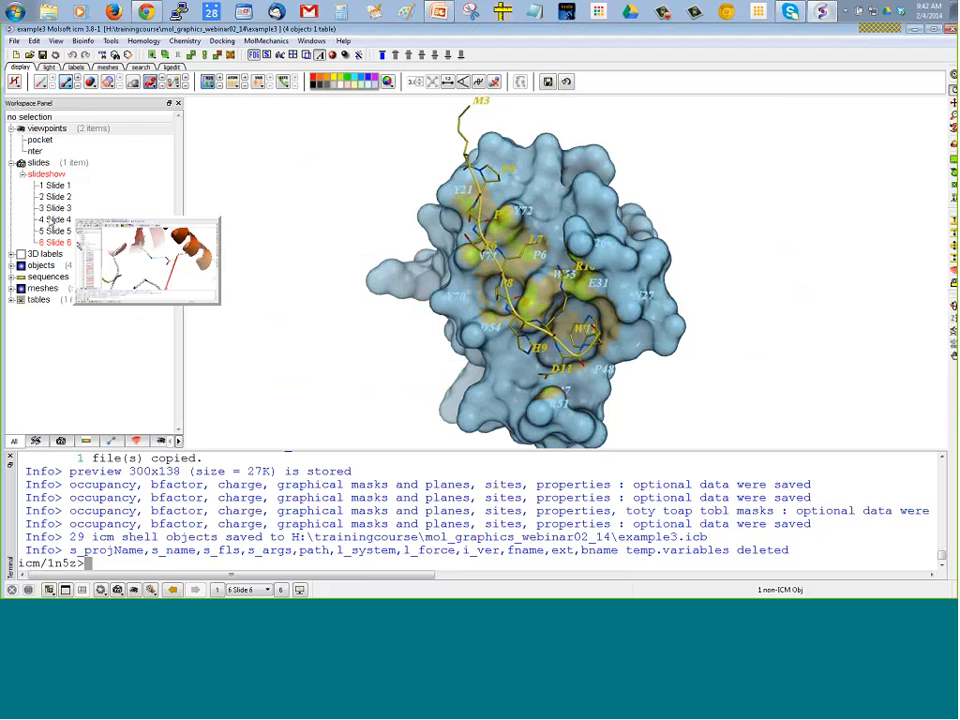
# In ICM, display Slide 4 of the slideshow with the 3D labels hidden, and close the terminal panel
pyautogui.doubleClick(52, 221)
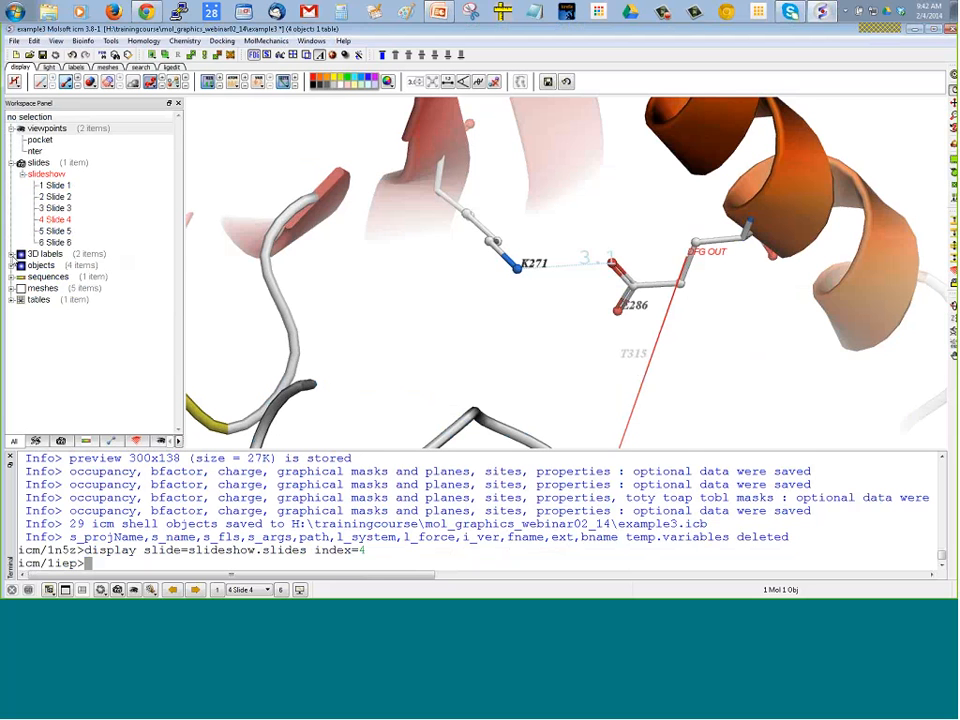
pyautogui.click(21, 254)
pyautogui.moveTo(548, 336)
pyautogui.mouseDown()
pyautogui.moveTo(532, 336)
pyautogui.moveTo(540, 343)
pyautogui.mouseUp()
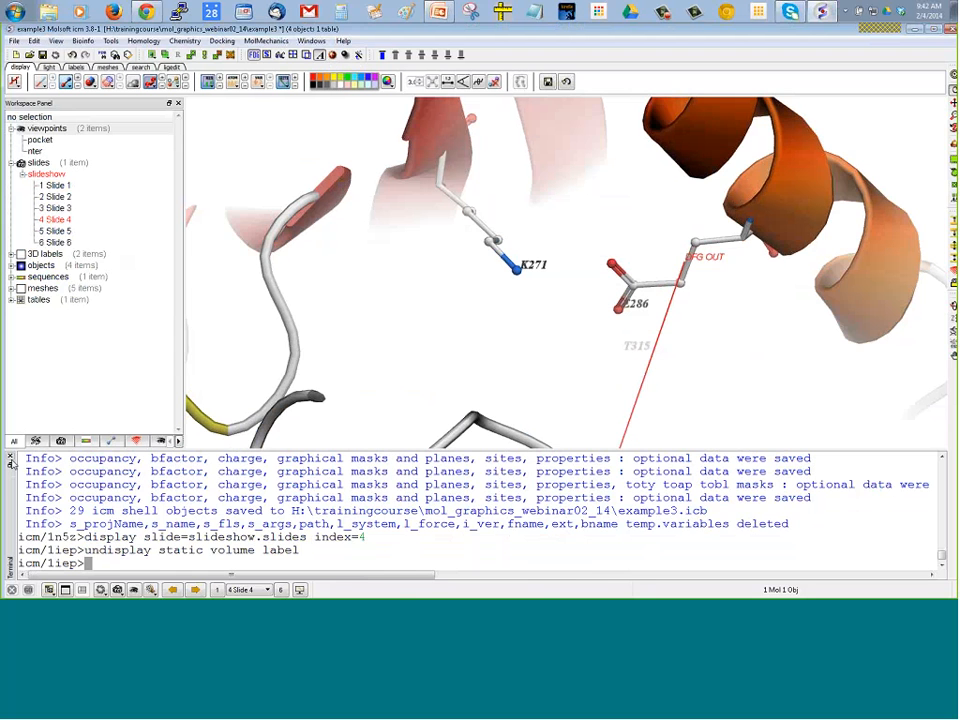
pyautogui.click(10, 457)
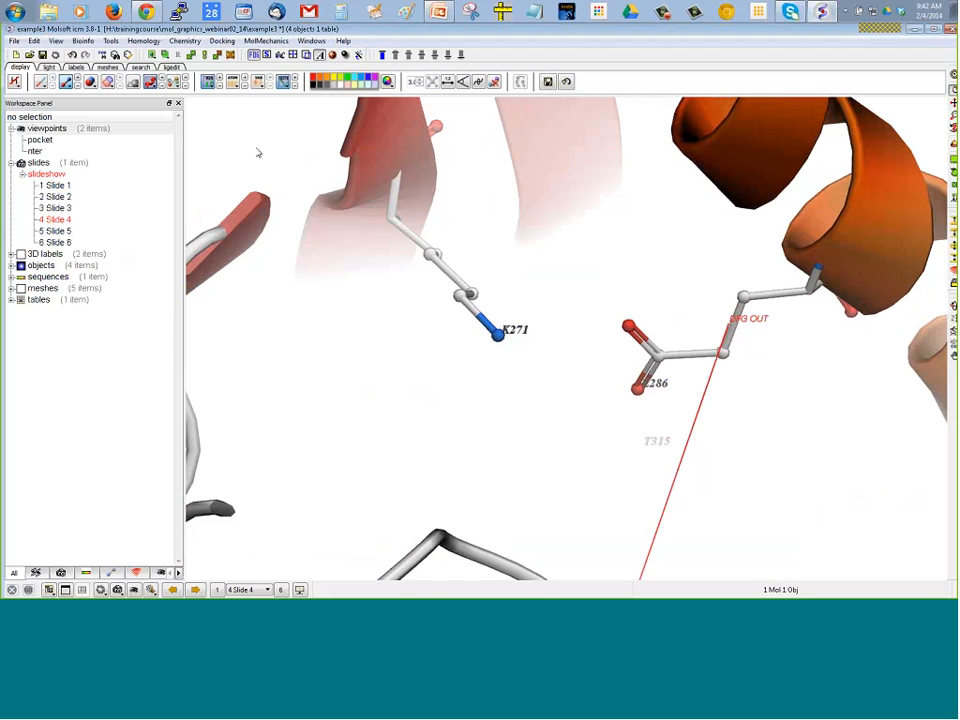
# View the K271 and E286 residues on Slide 4 in Anaglyph stereo mode, and return to the normal display
pyautogui.click(280, 55)
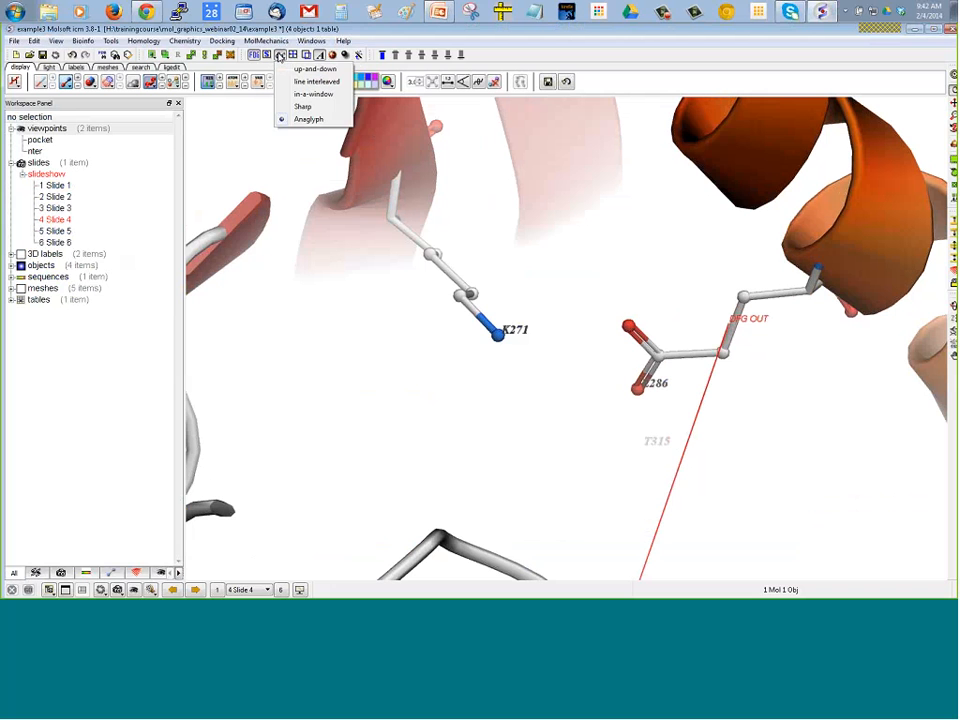
pyautogui.click(308, 120)
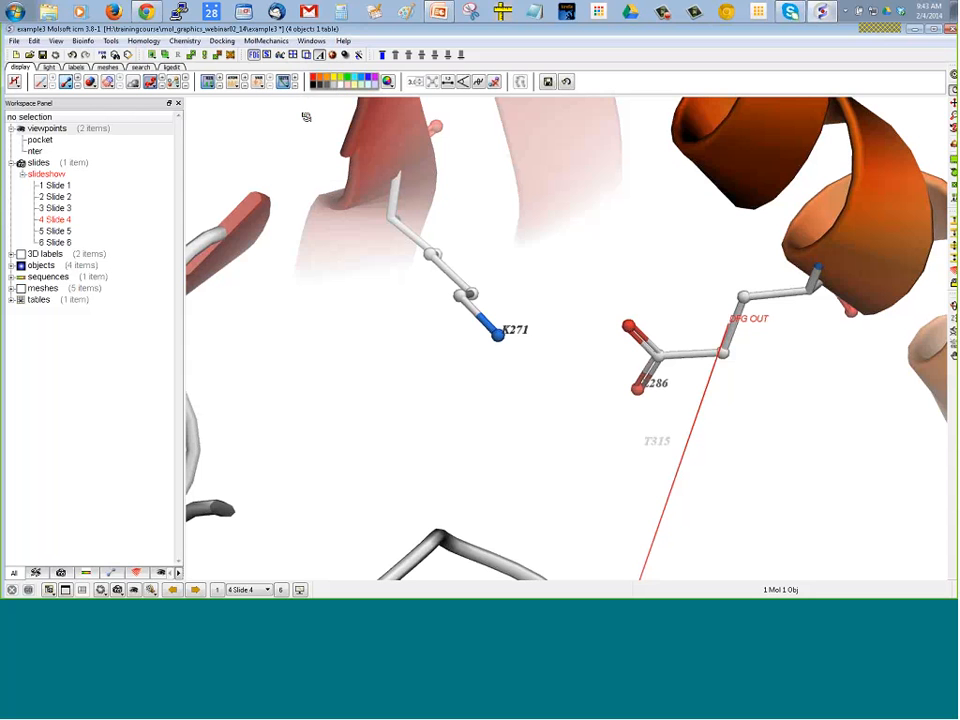
pyautogui.click(281, 56)
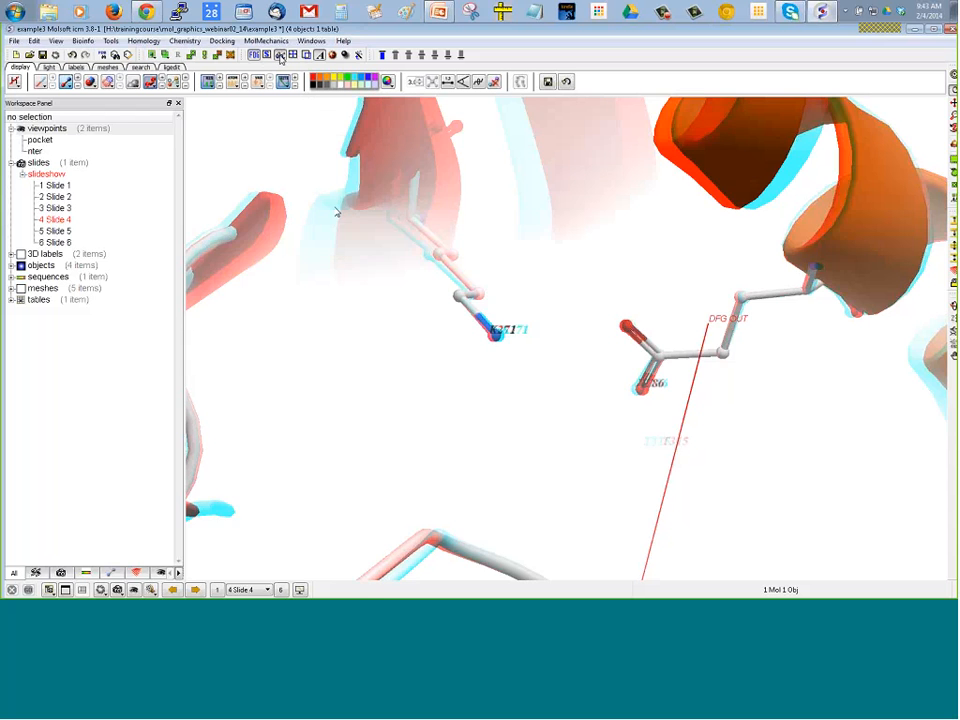
pyautogui.moveTo(388, 338); pyautogui.dragTo(406, 324)
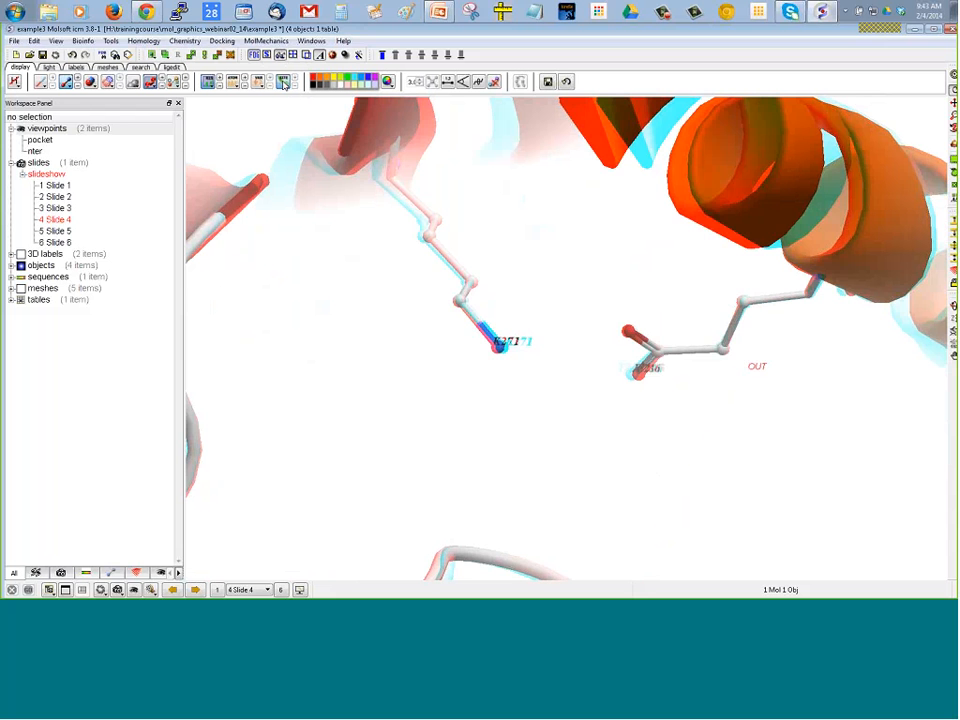
pyautogui.moveTo(240, 146); pyautogui.dragTo(248, 342)
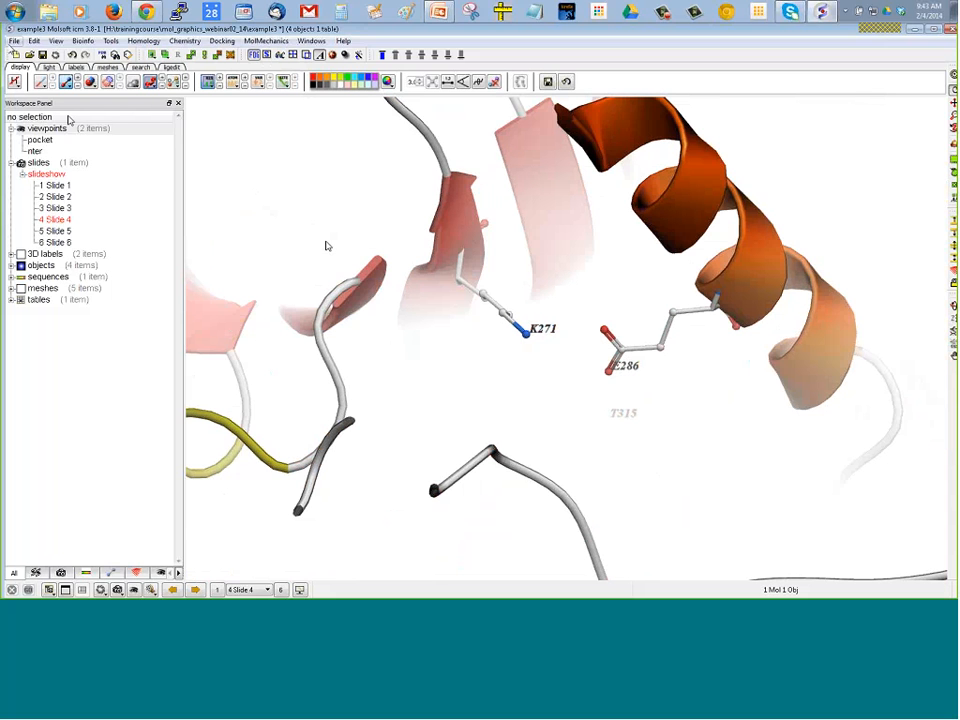
# Check the project's export options, As ActiveICM Html and Slides As Movie, without exporting anything
pyautogui.click(13, 40)
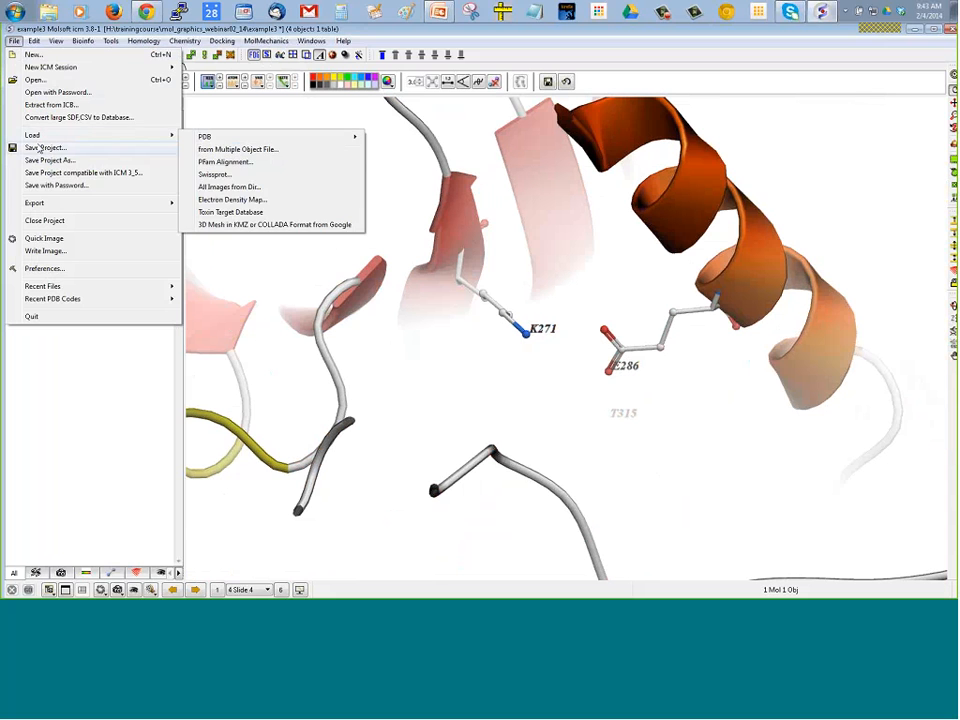
pyautogui.moveTo(120, 203)
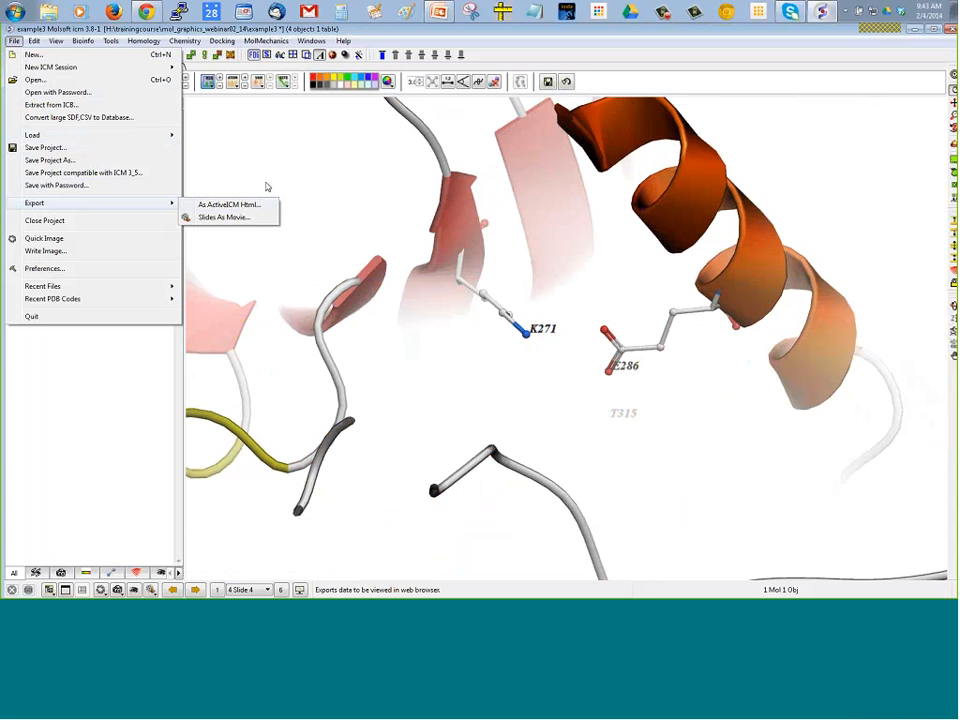
pyautogui.click(424, 284)
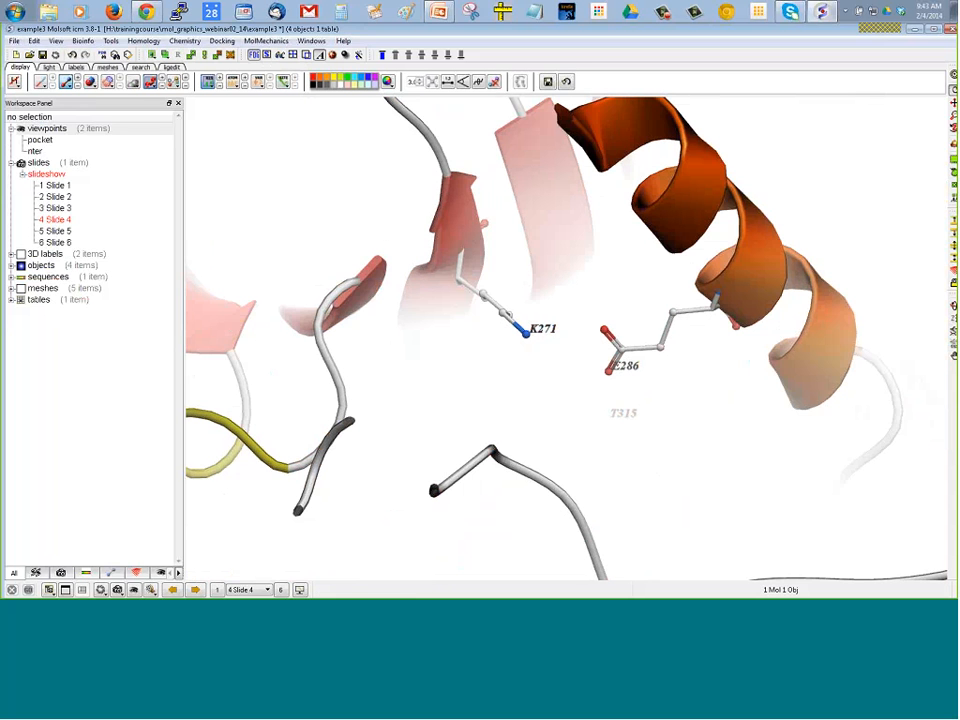
pyautogui.moveTo(376, 234)
pyautogui.mouseDown()
pyautogui.moveTo(363, 232)
pyautogui.moveTo(381, 232)
pyautogui.mouseUp()
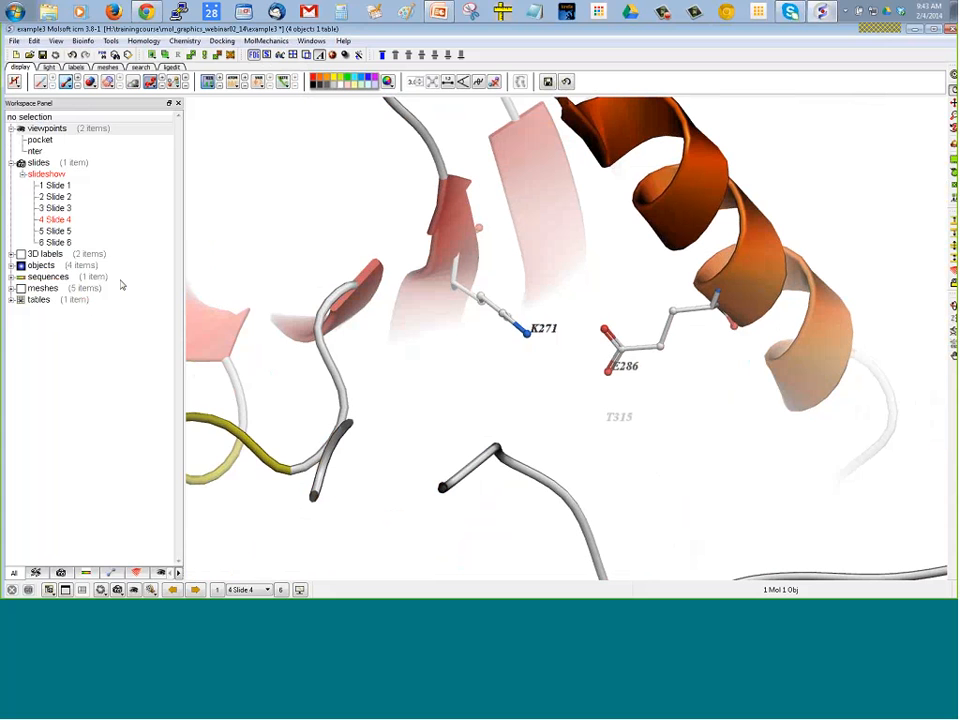
# Play the slideshow from Slide 1 through to Slide 5, viewing each slide in turn
pyautogui.moveTo(46, 234)
pyautogui.doubleClick(53, 186)
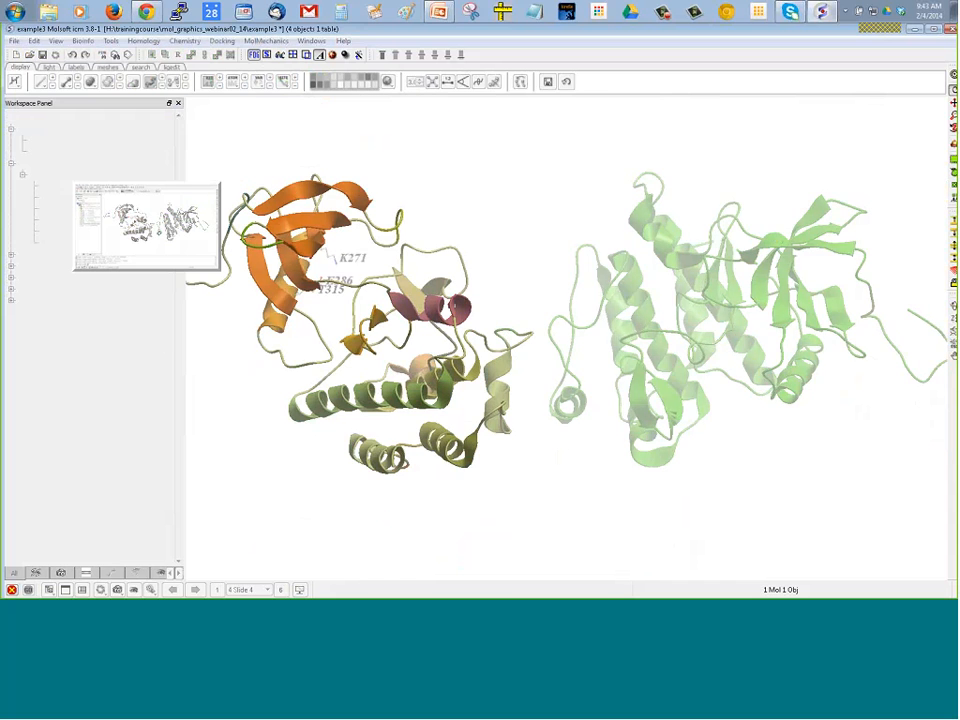
pyautogui.click(196, 590)
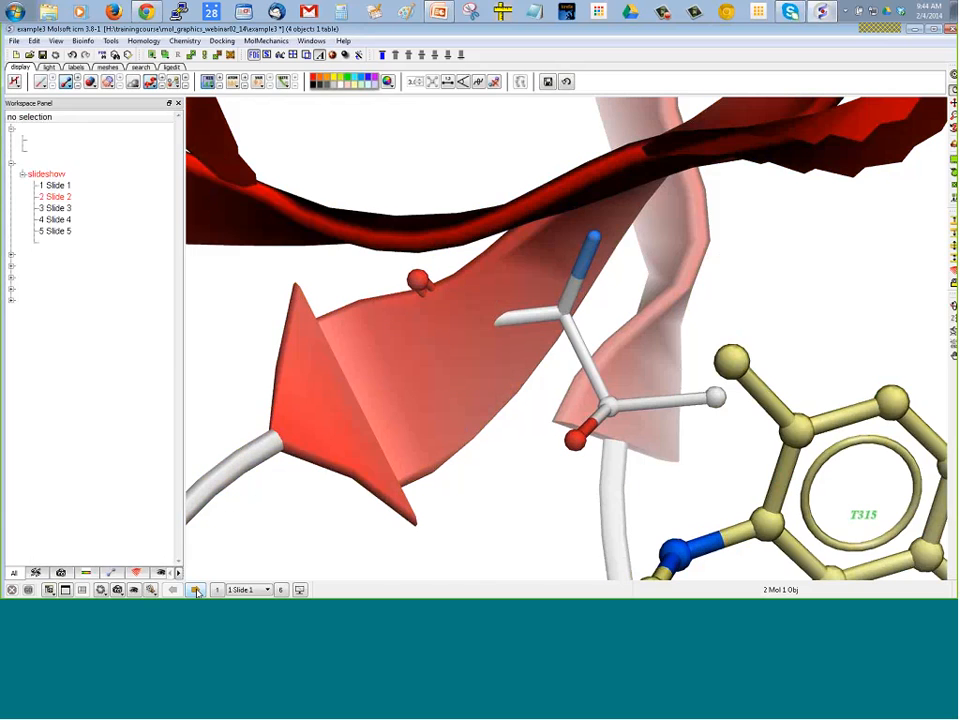
pyautogui.click(196, 590)
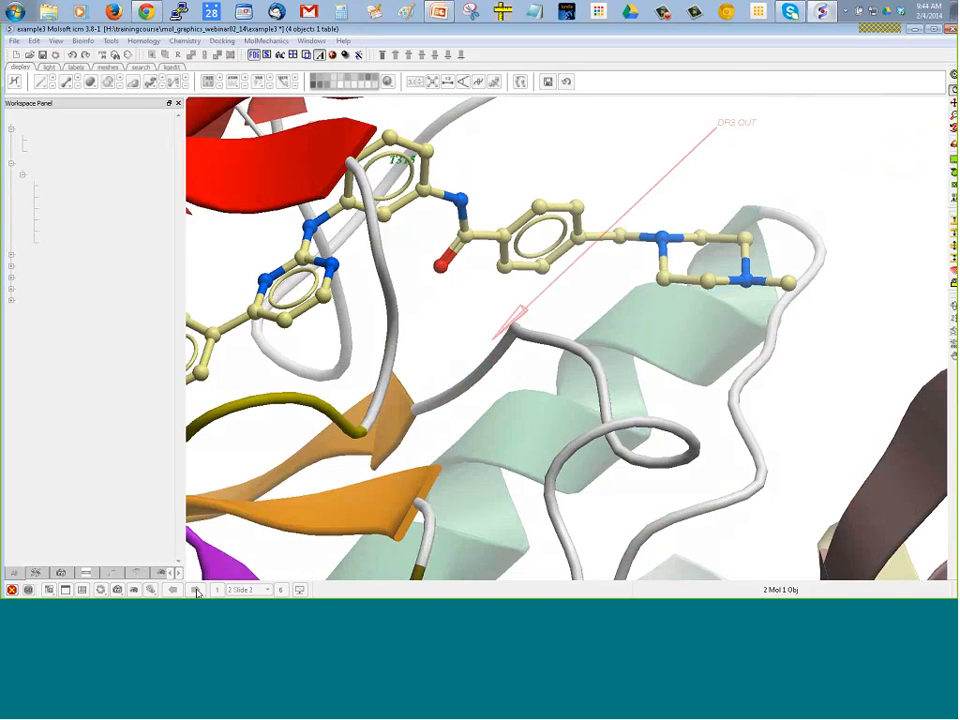
pyautogui.click(196, 590)
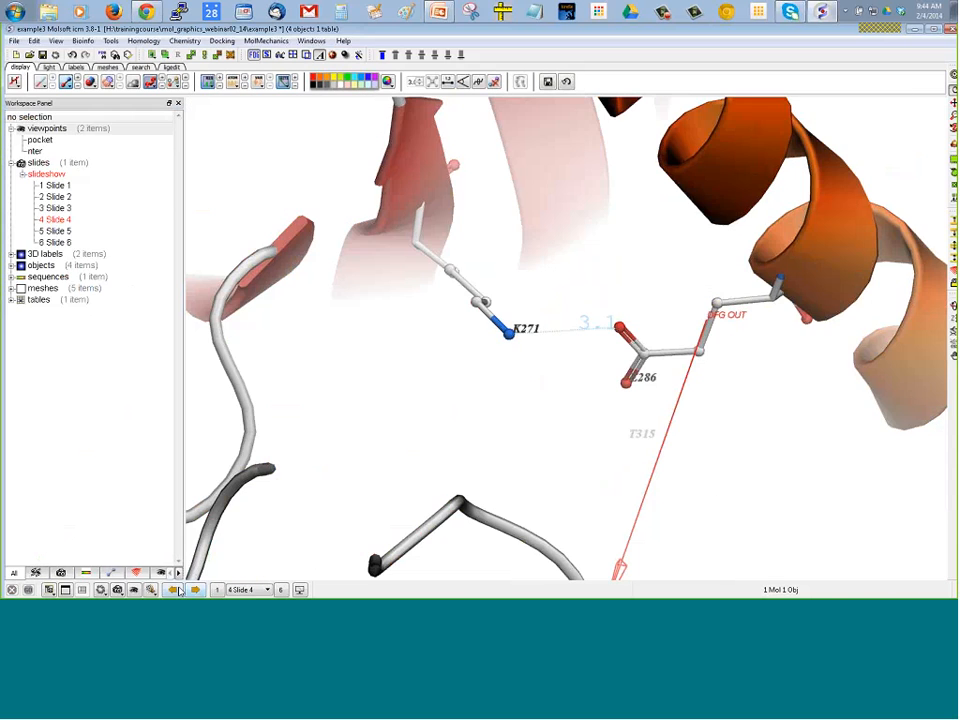
pyautogui.click(196, 590)
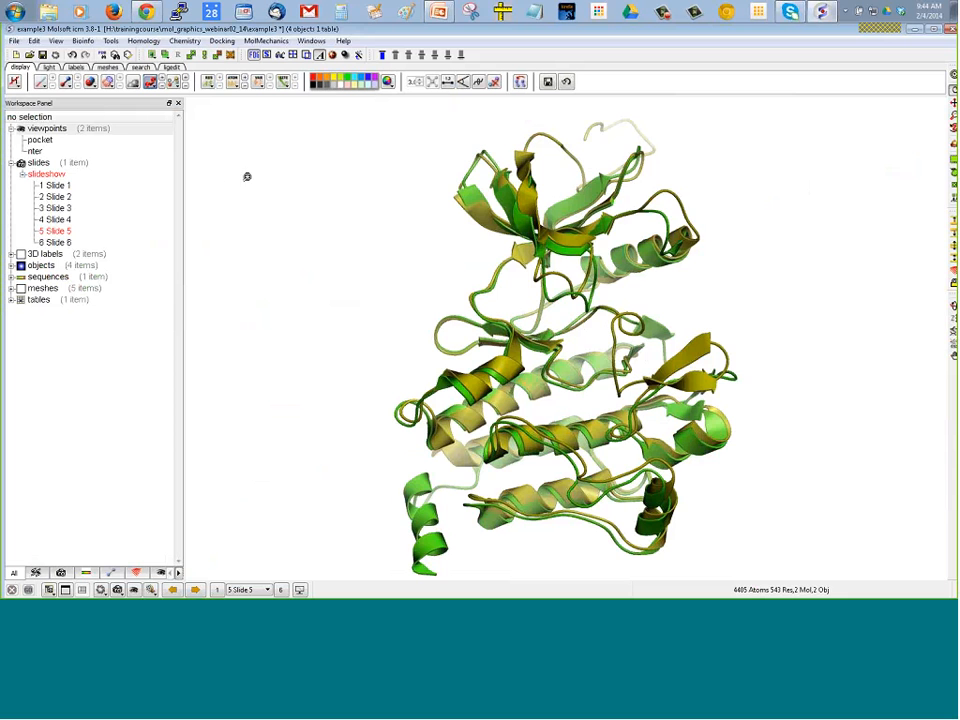
pyautogui.moveTo(216, 176); pyautogui.dragTo(215, 195)
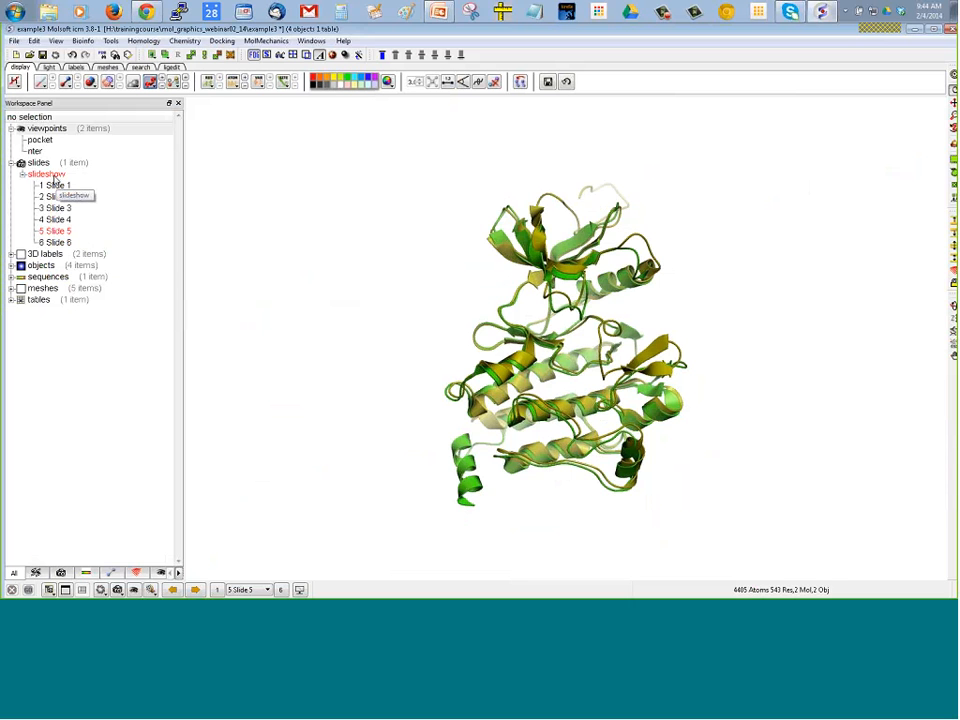
# Export the slideshow as movie icmmov3.mpeg with 2000 msec smooth and 1000 msec blend transitions, 100 still frames and 0 rocking cycles
pyautogui.moveTo(52, 189)
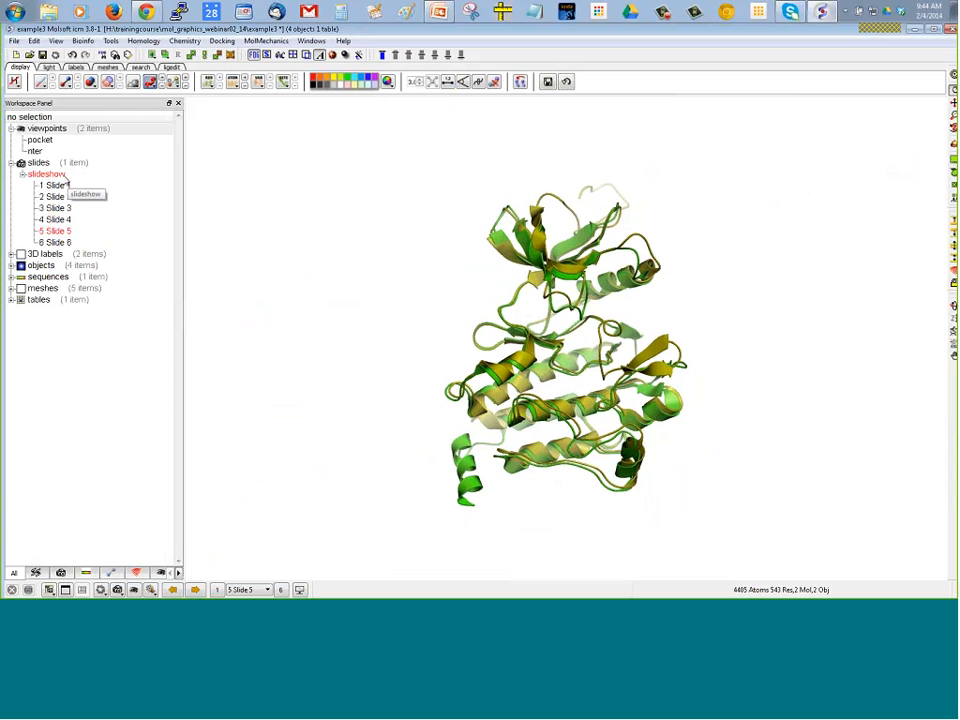
pyautogui.rightClick(48, 175)
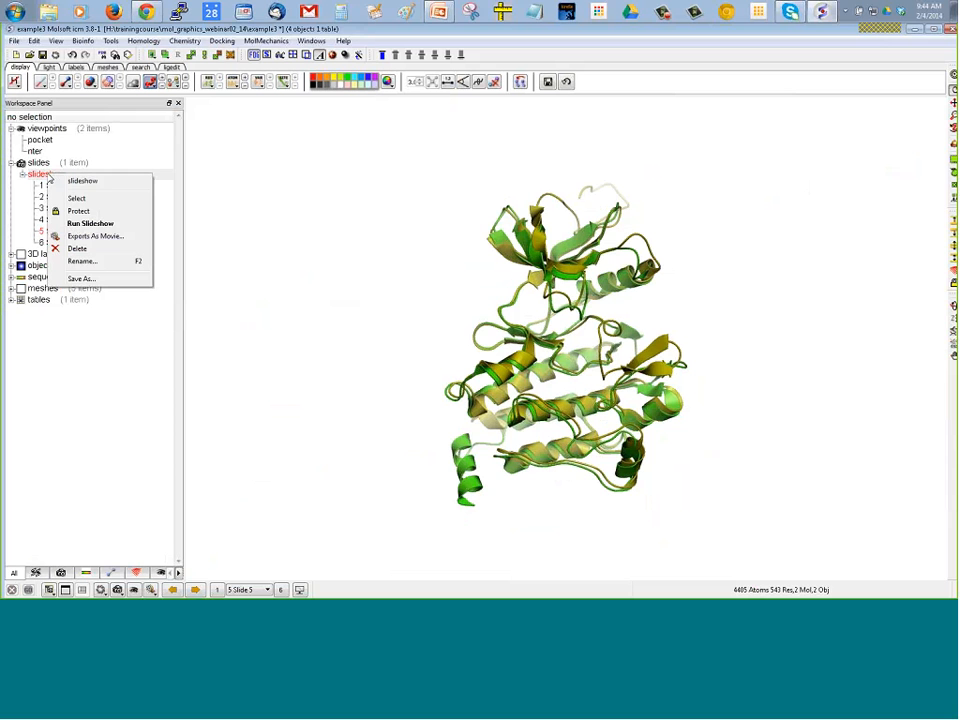
pyautogui.click(91, 238)
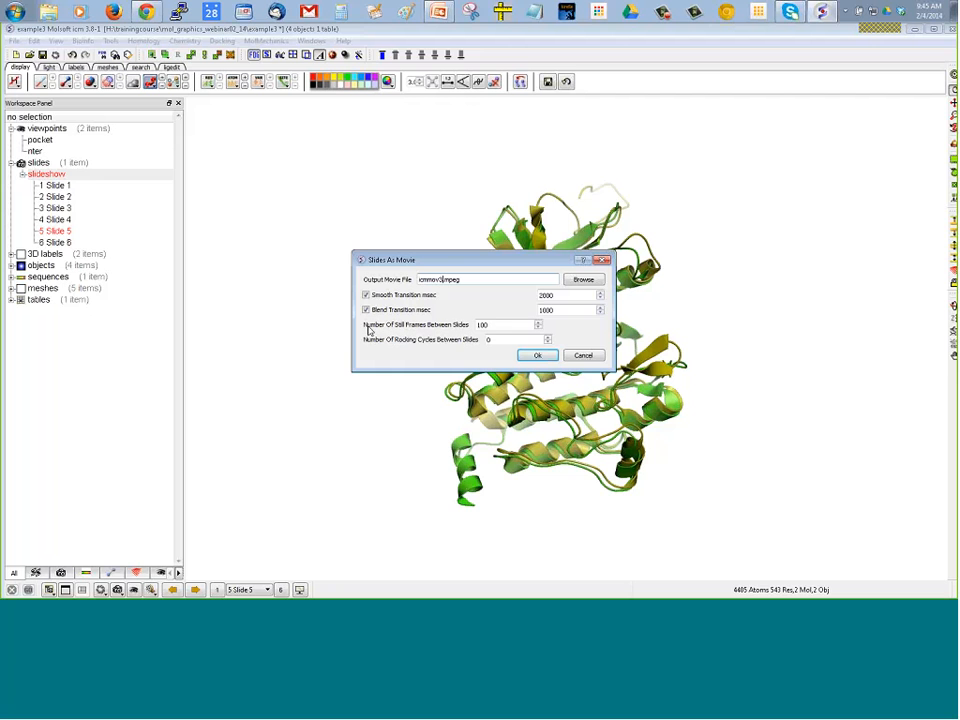
pyautogui.click(537, 356)
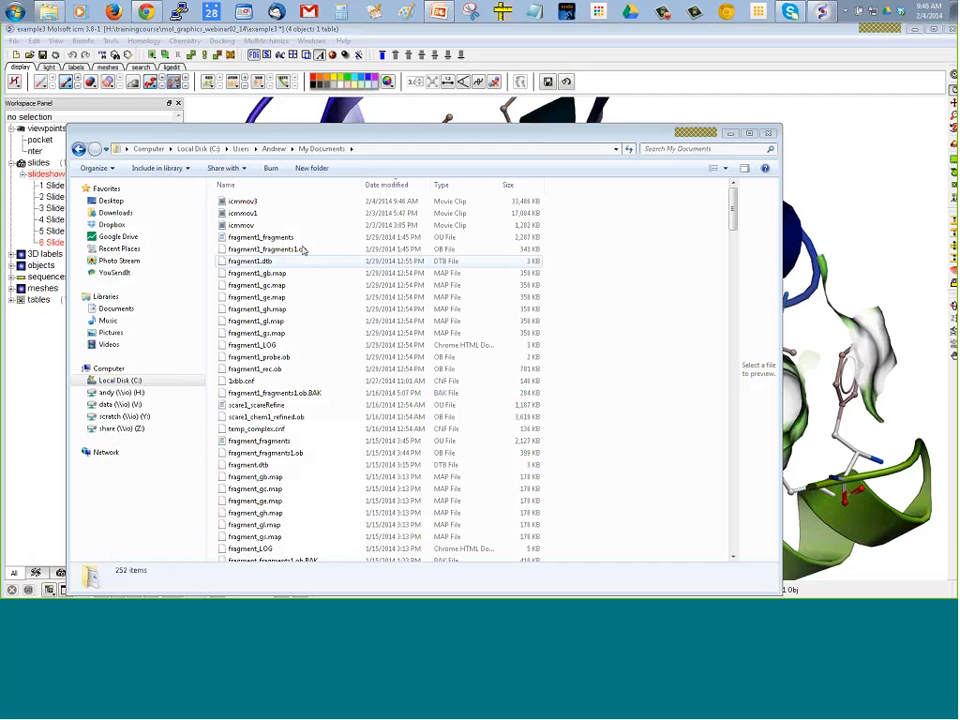
# Locate the icmmov3 movie in the My Documents folder, watch it in the media player, and close the player
pyautogui.click(254, 203)
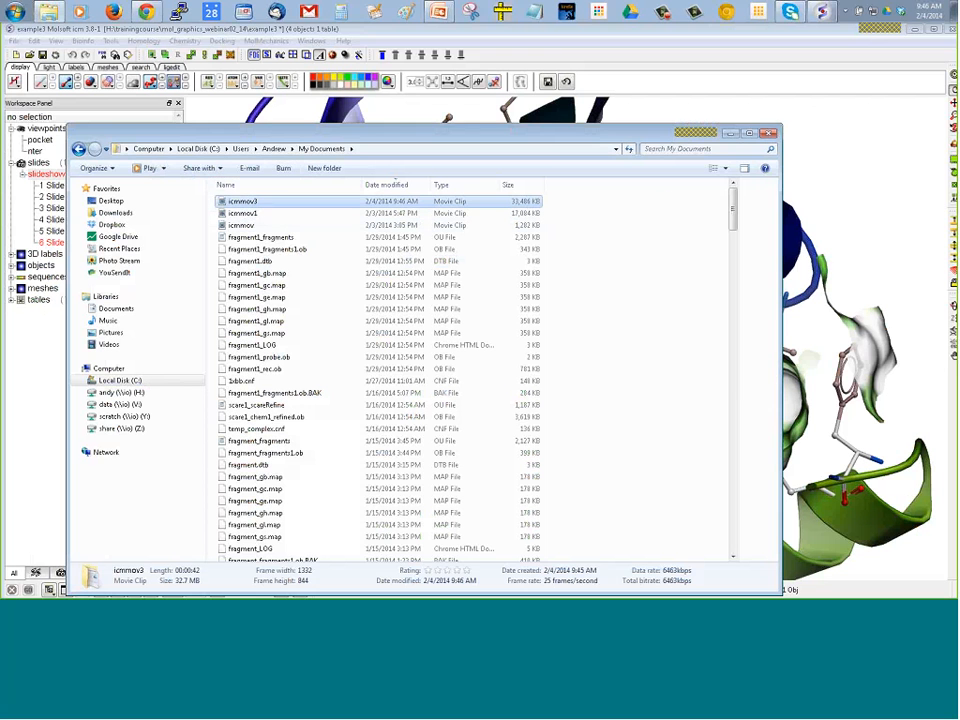
pyautogui.click(731, 134)
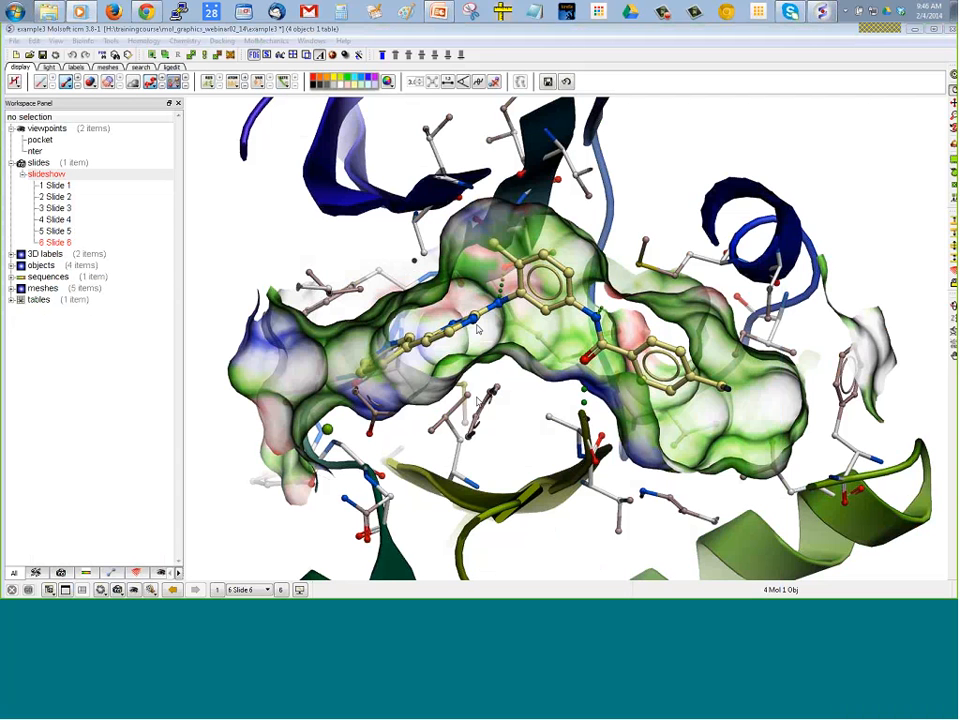
pyautogui.click(82, 13)
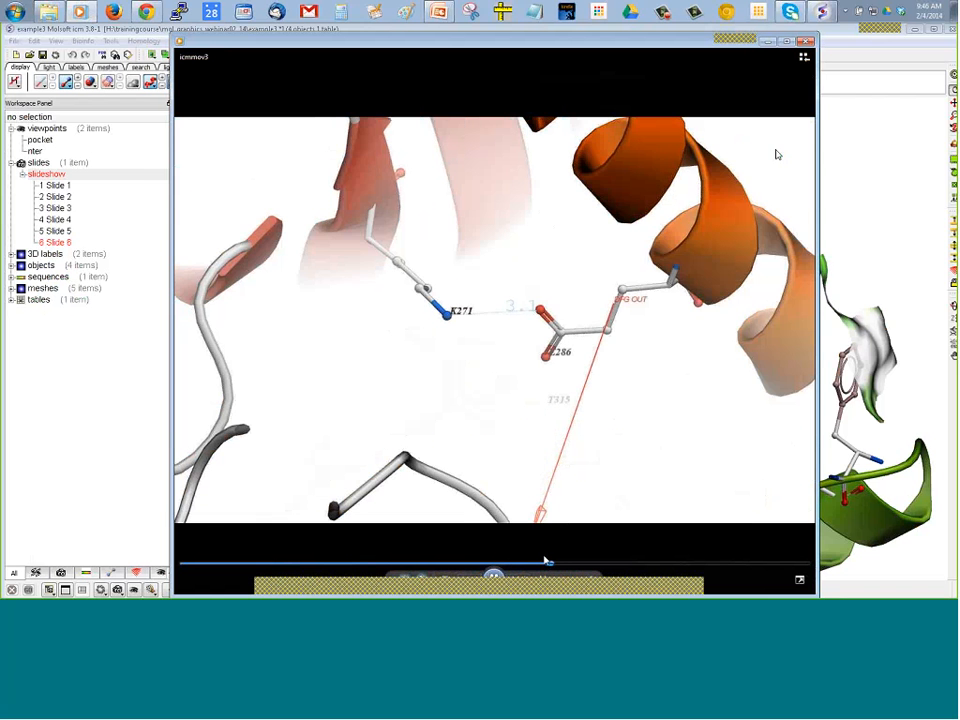
pyautogui.click(805, 42)
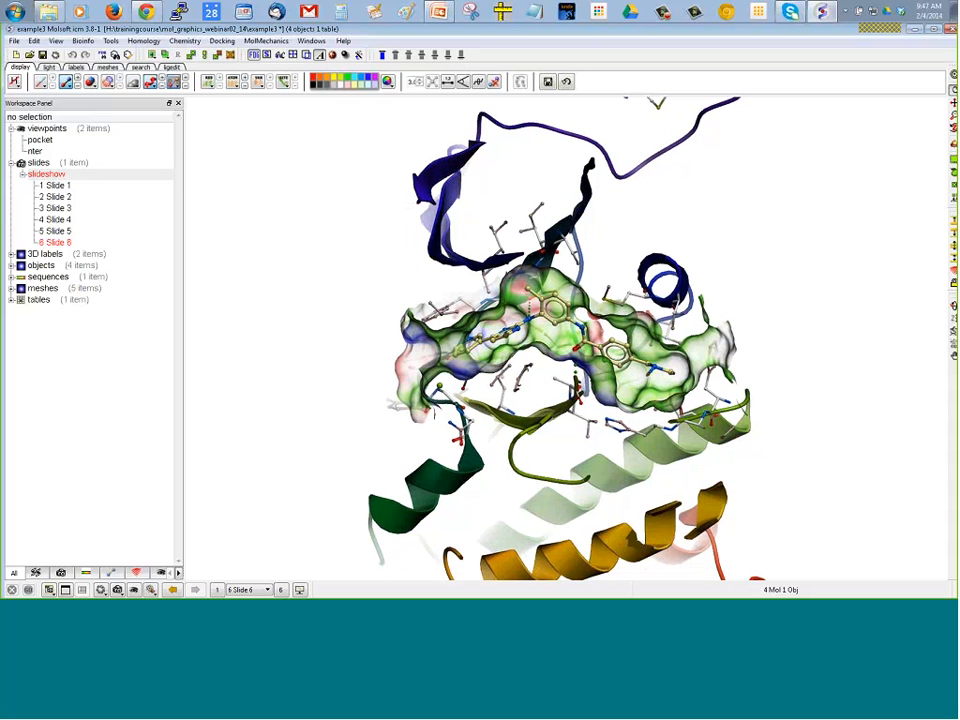
# Hide all meshes and the ball-and-stick atoms of Slide 6, keeping only the protein ribbon displayed
pyautogui.moveTo(219, 350); pyautogui.dragTo(219, 265)
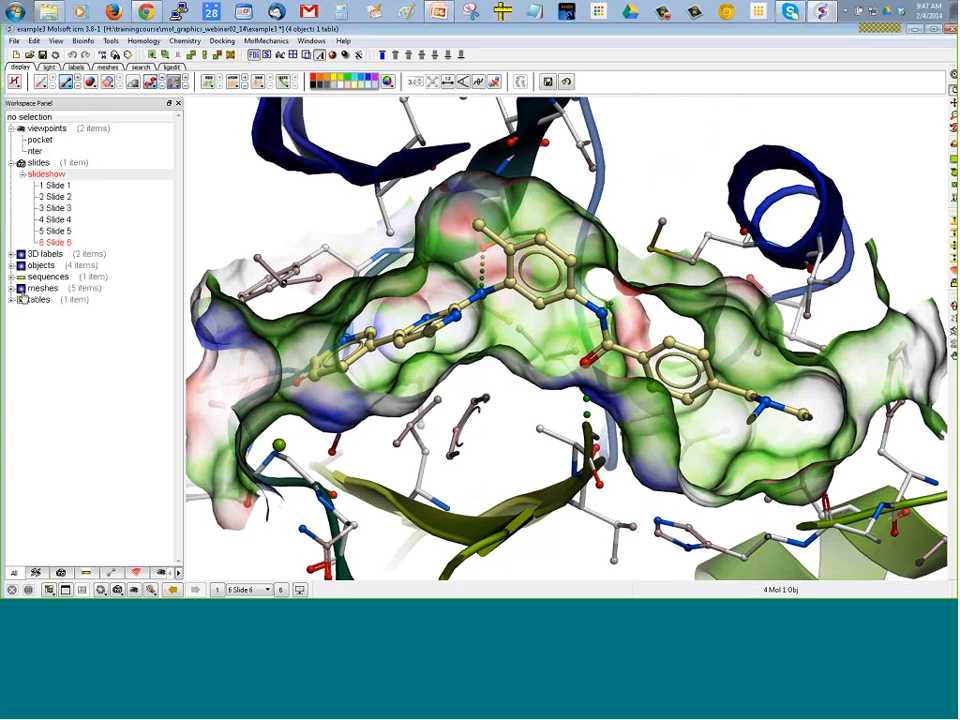
pyautogui.click(21, 288)
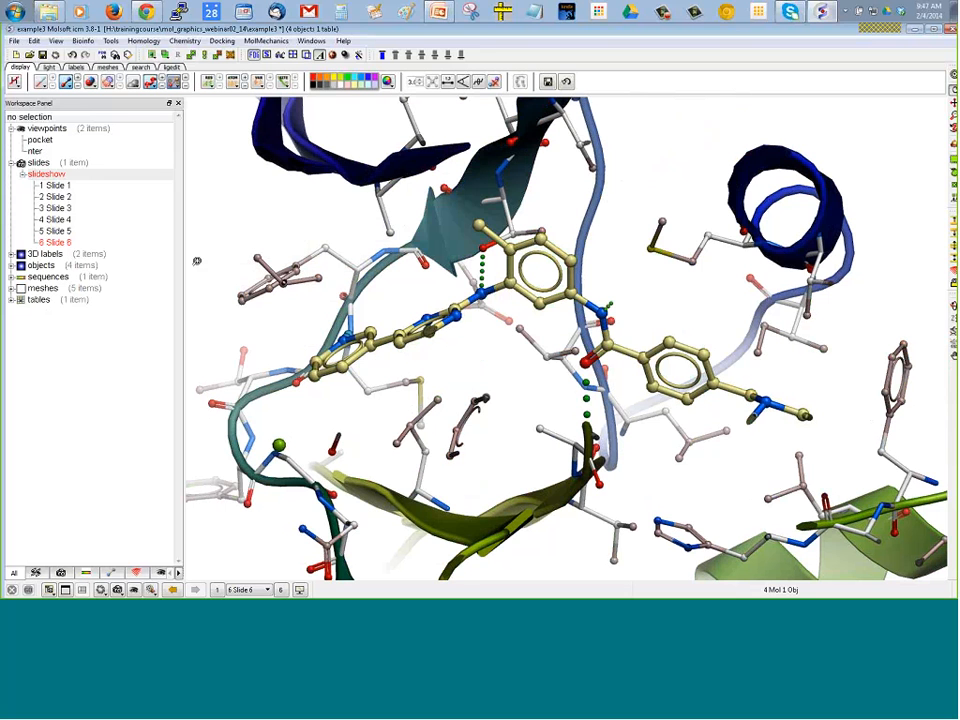
pyautogui.moveTo(76, 194)
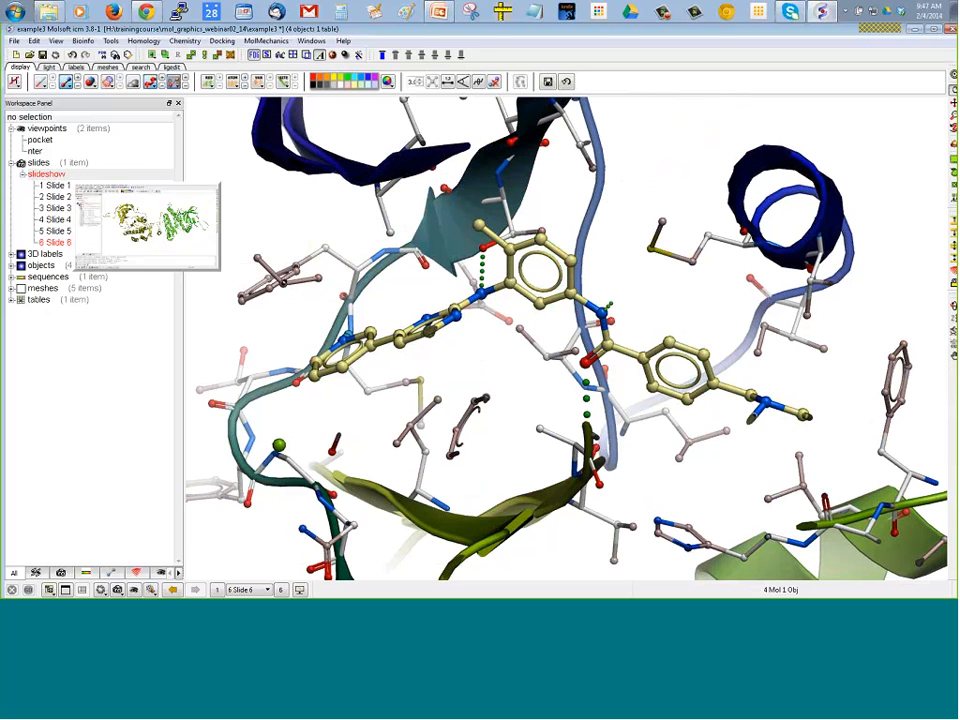
pyautogui.click(65, 81)
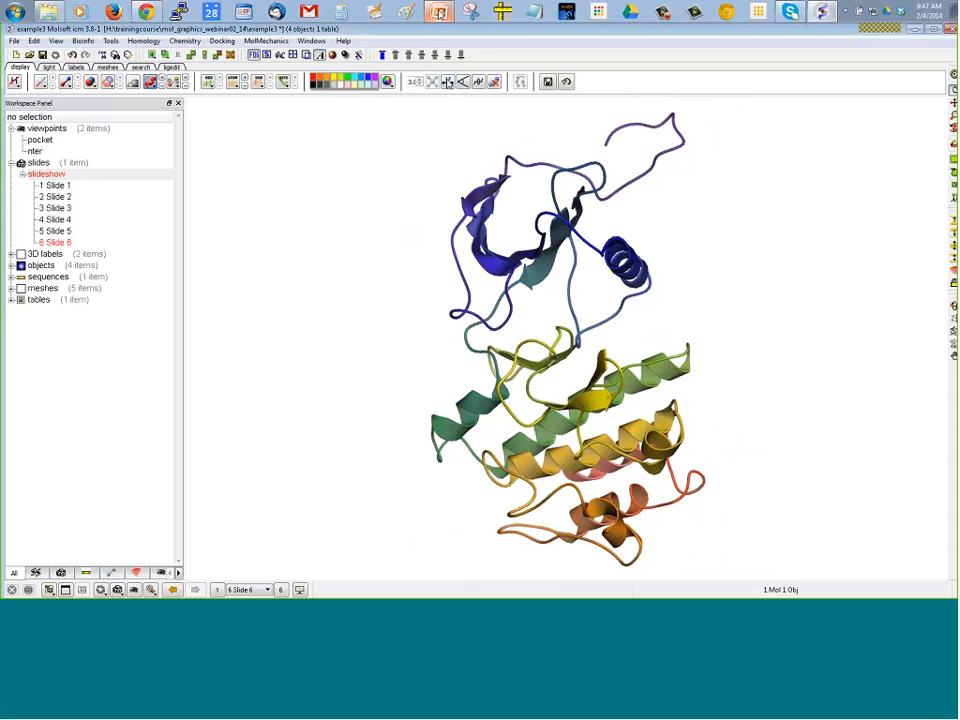
# Switch to the PowerPoint presentation and go to the Any Questions? slide
pyautogui.click(440, 12)
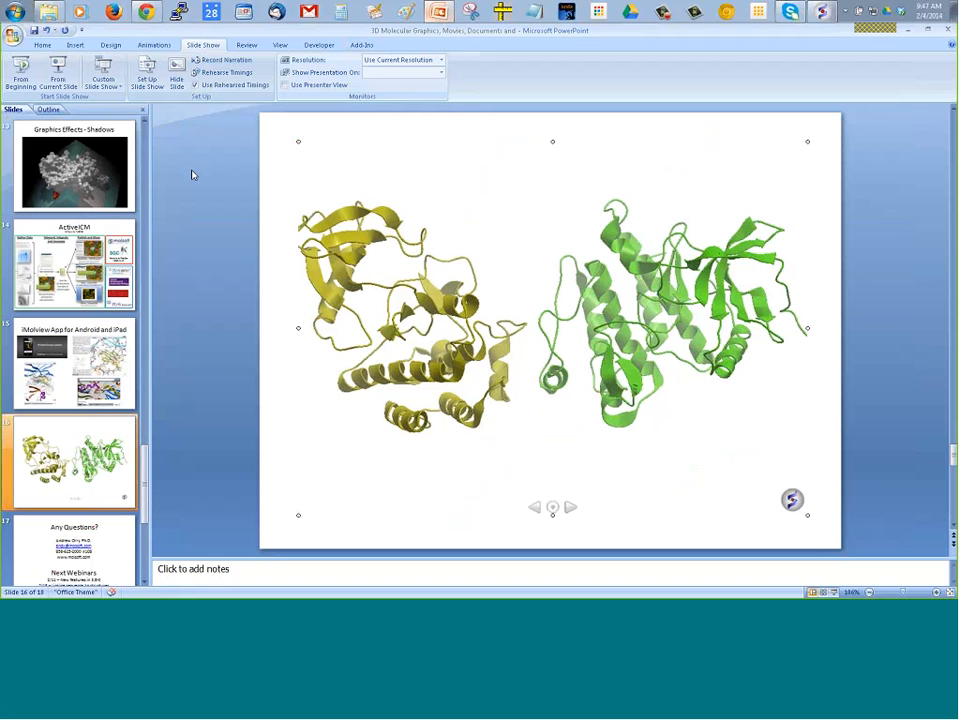
pyautogui.press('pagedown')
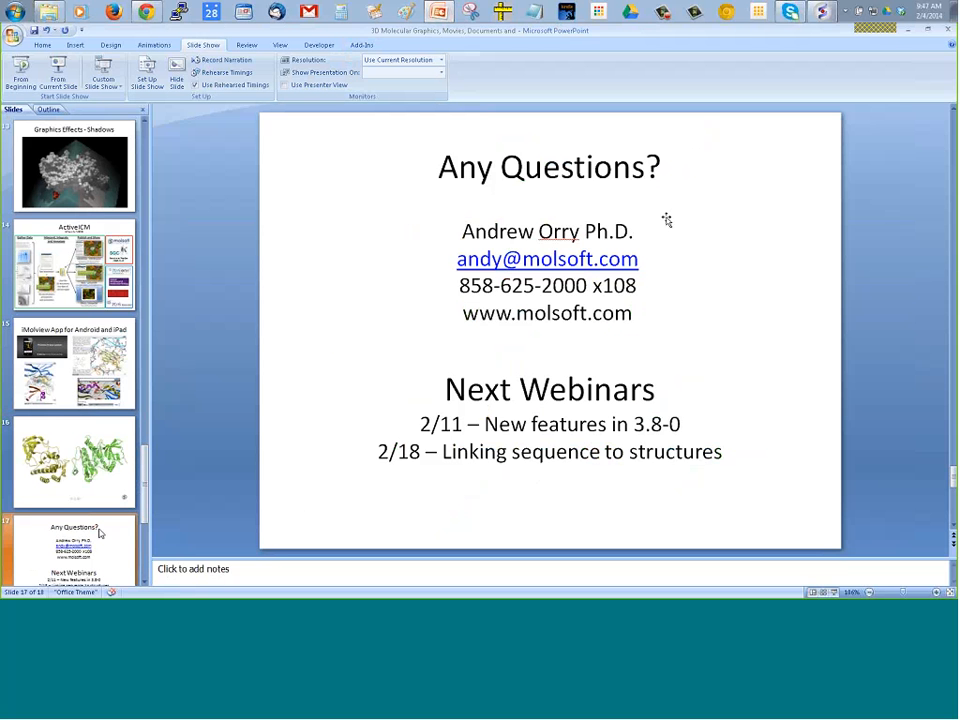
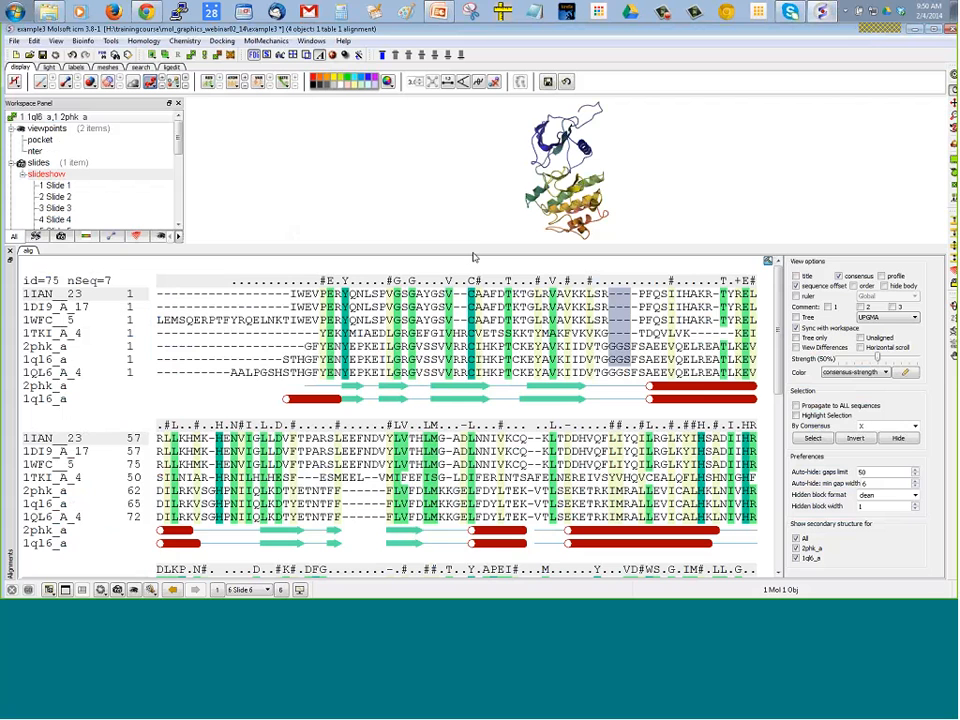
# Enlarge the 3D graphics area and display the asti ligand of object 1iep
pyautogui.moveTo(474, 257); pyautogui.dragTo(455, 428)
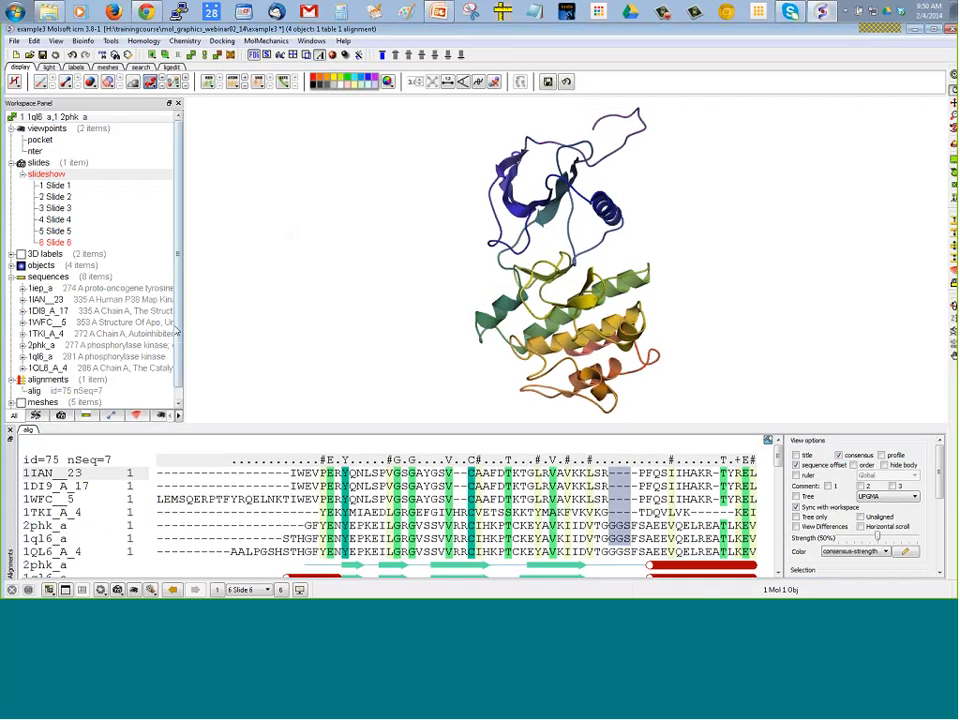
pyautogui.moveTo(177, 331); pyautogui.dragTo(176, 349)
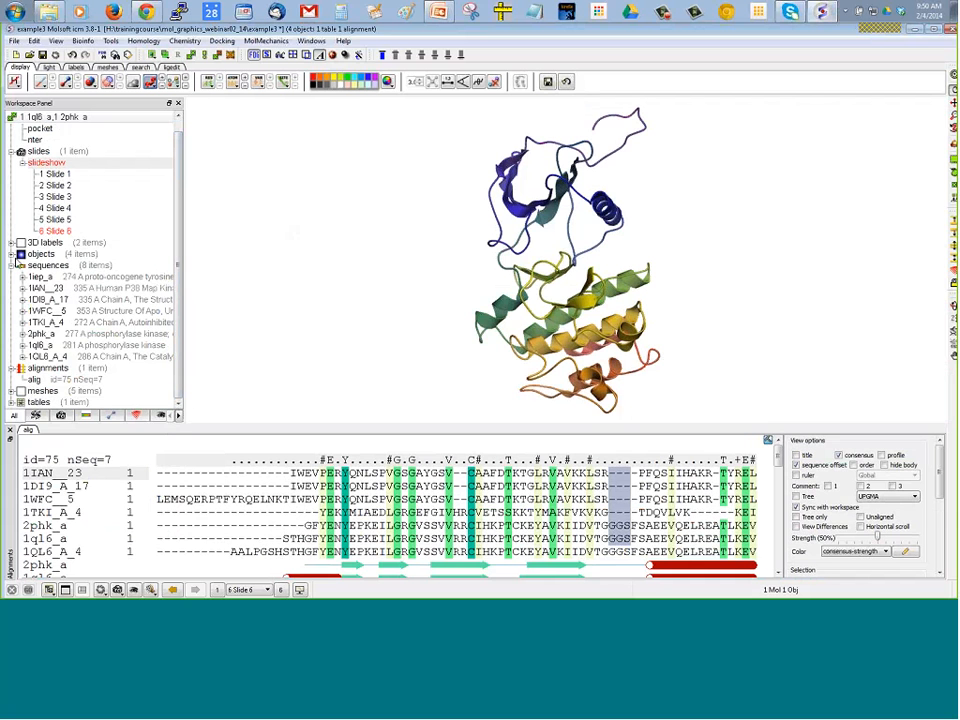
pyautogui.click(12, 253)
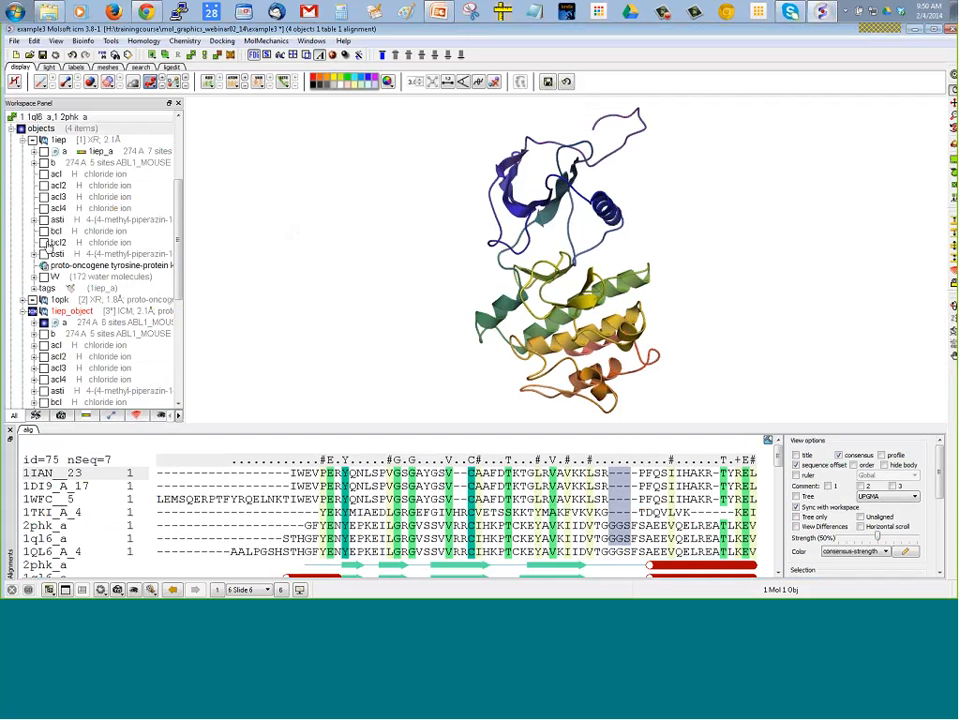
pyautogui.click(44, 219)
pyautogui.rightClick(69, 220)
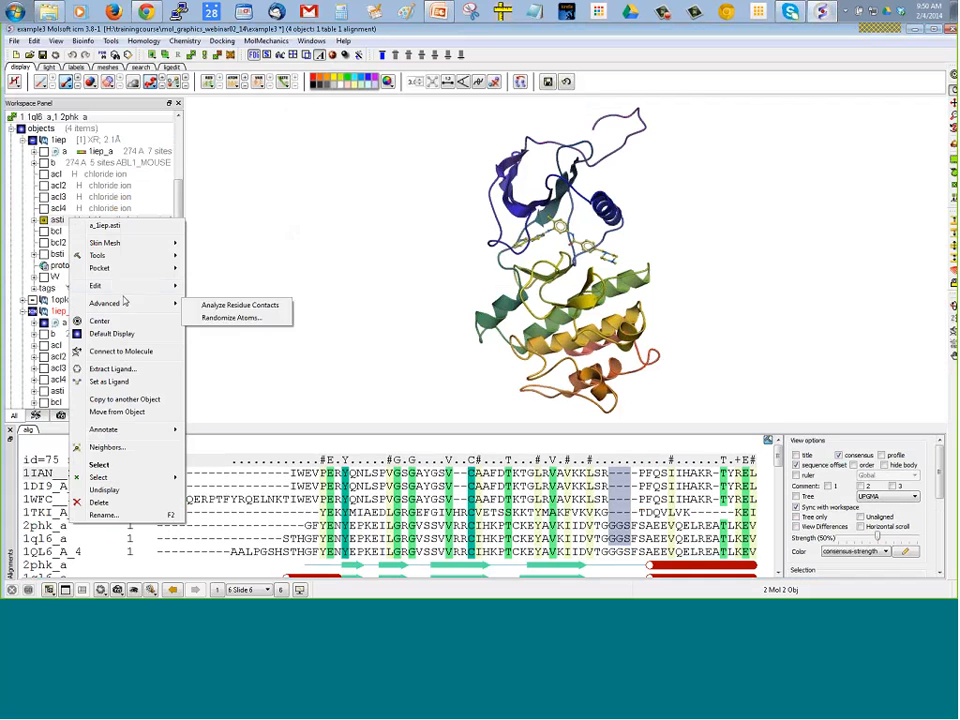
pyautogui.click(188, 222)
# Show and hide the g_1iep_a mesh, and display the g_1iep_object_a mesh around the ligand
pyautogui.moveTo(179, 229); pyautogui.dragTo(177, 322)
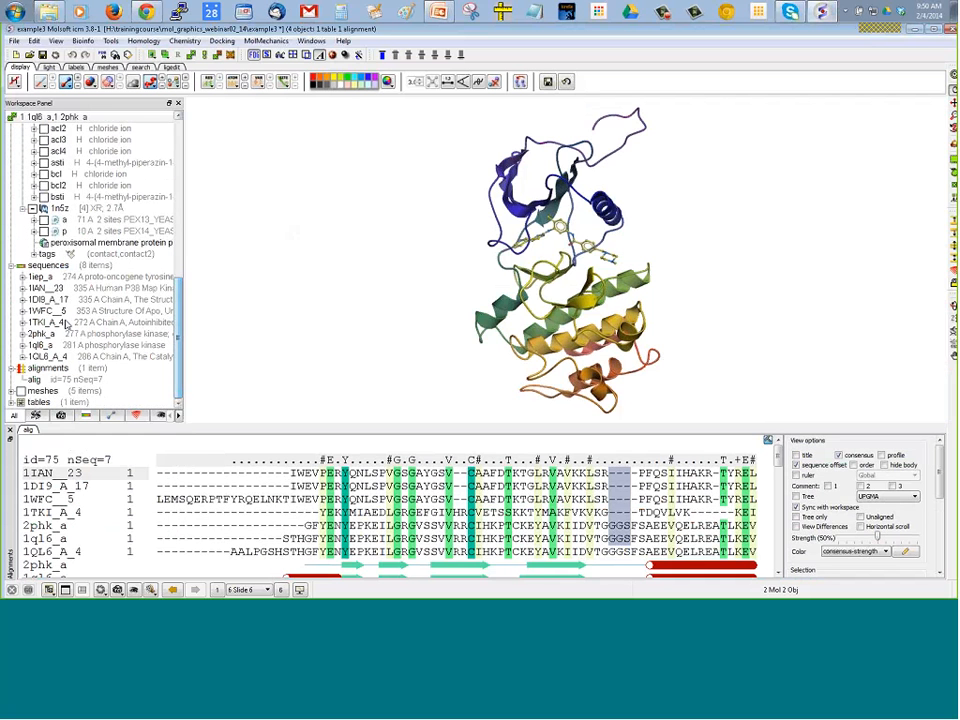
pyautogui.click(11, 394)
pyautogui.click(32, 391)
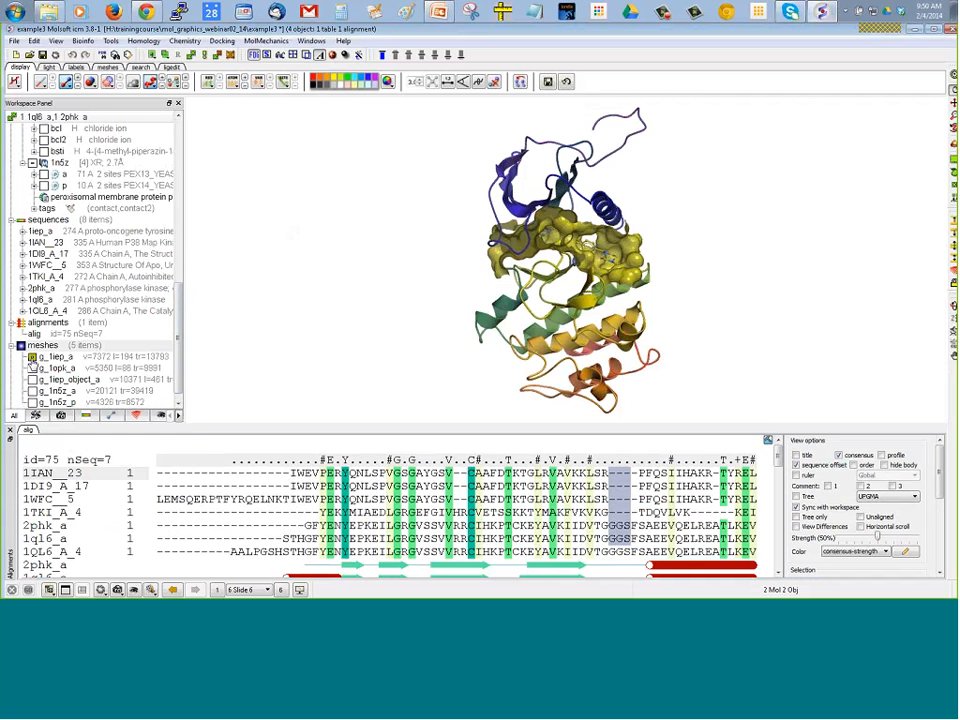
pyautogui.click(32, 391)
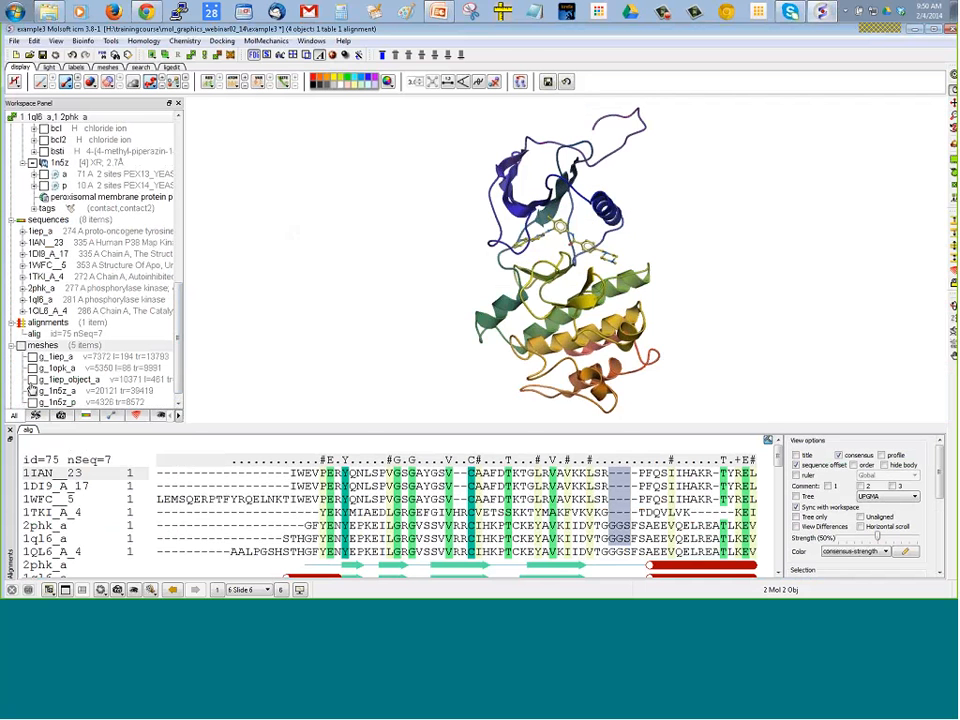
pyautogui.click(32, 391)
pyautogui.scroll(5, 204, 229)
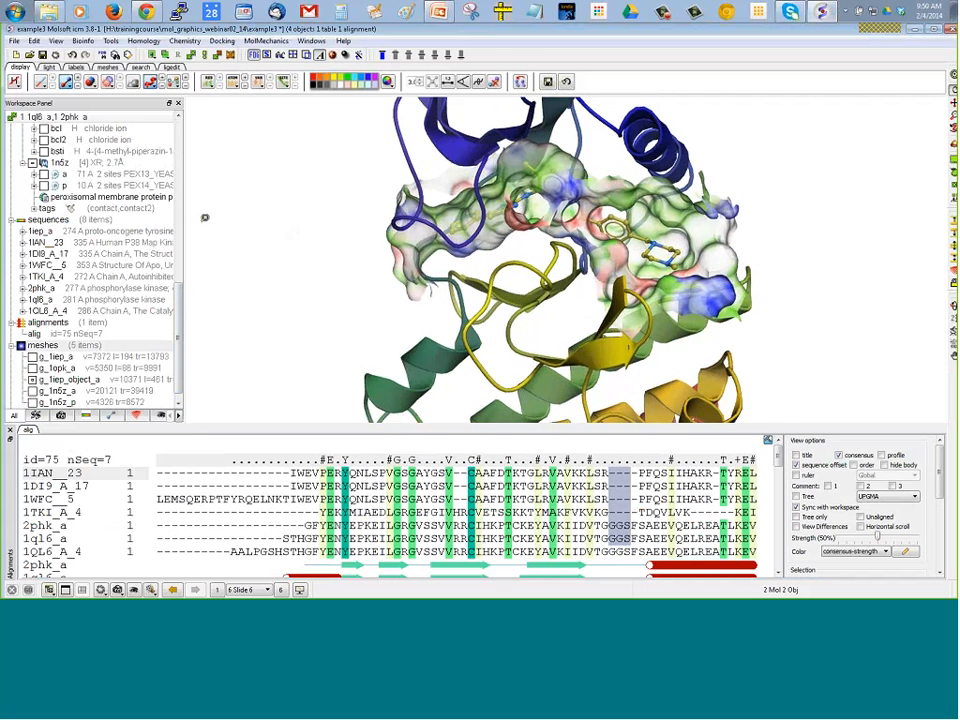
pyautogui.scroll(-3, 222, 238)
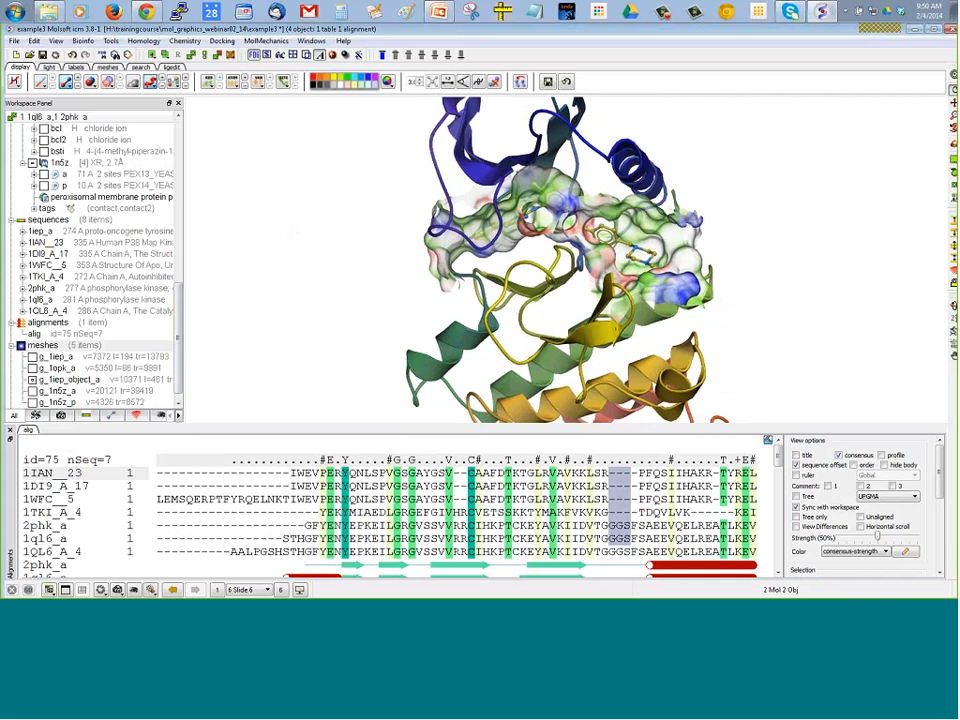
# Examine the surface types offered for mesh generation, keeping the electrostatic option
pyautogui.click(96, 66)
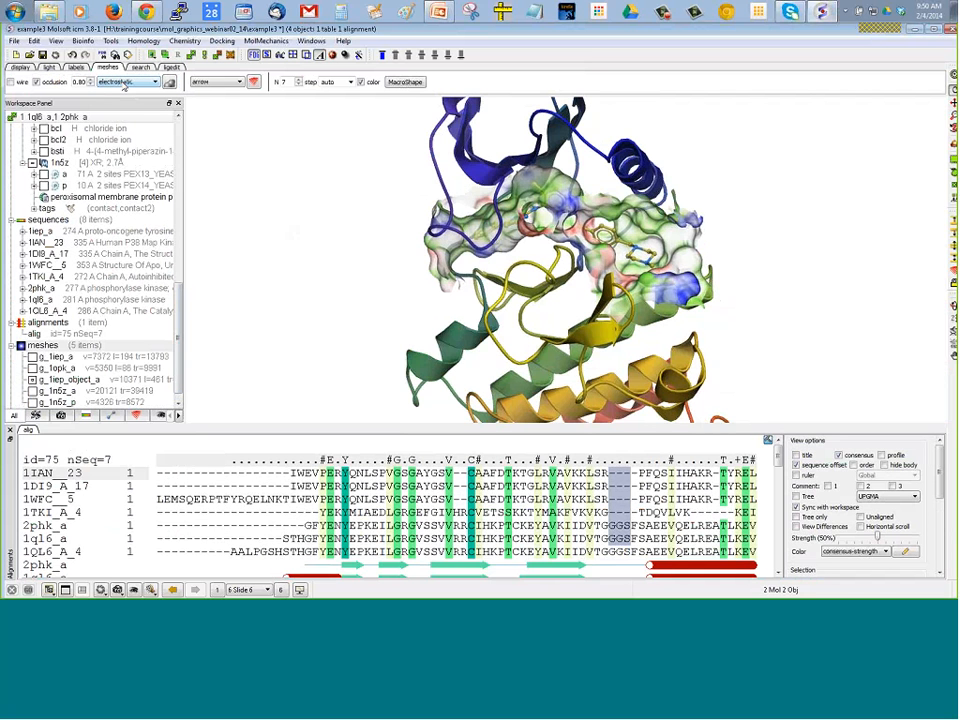
pyautogui.click(120, 82)
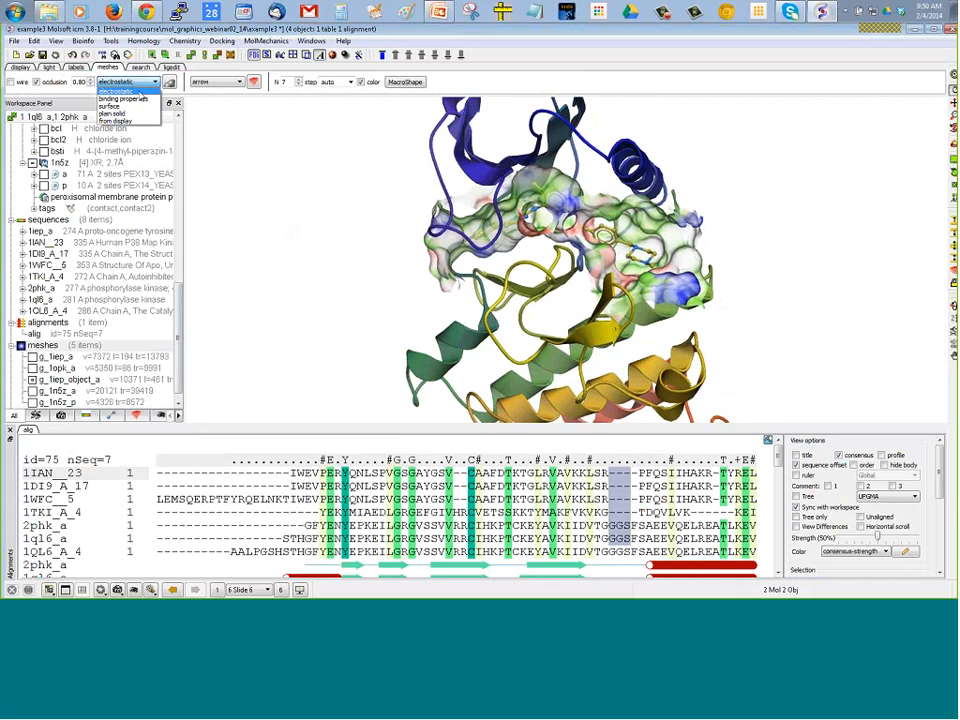
pyautogui.click(193, 148)
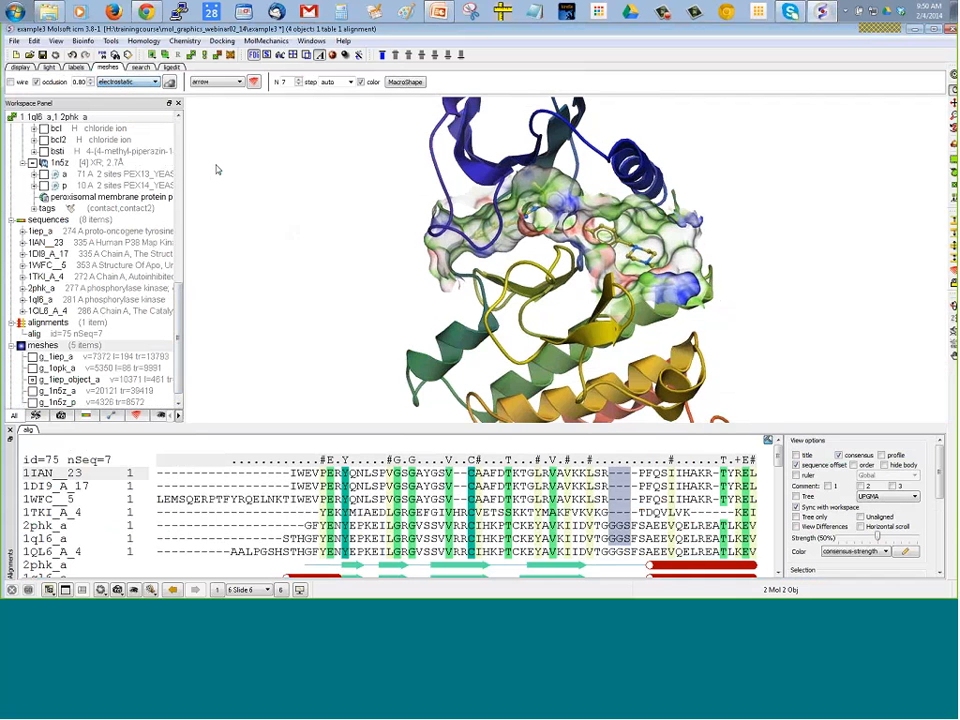
pyautogui.moveTo(216, 168); pyautogui.dragTo(209, 217)
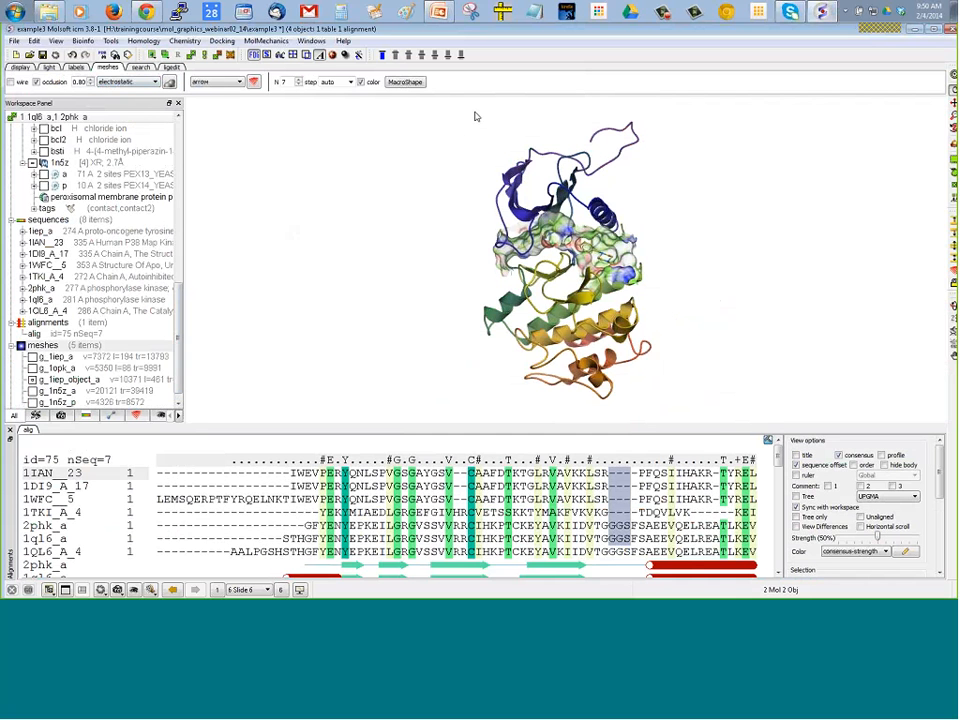
# Hide chain a of 1iep_object and all meshes to clear the 3D view
pyautogui.click(180, 197)
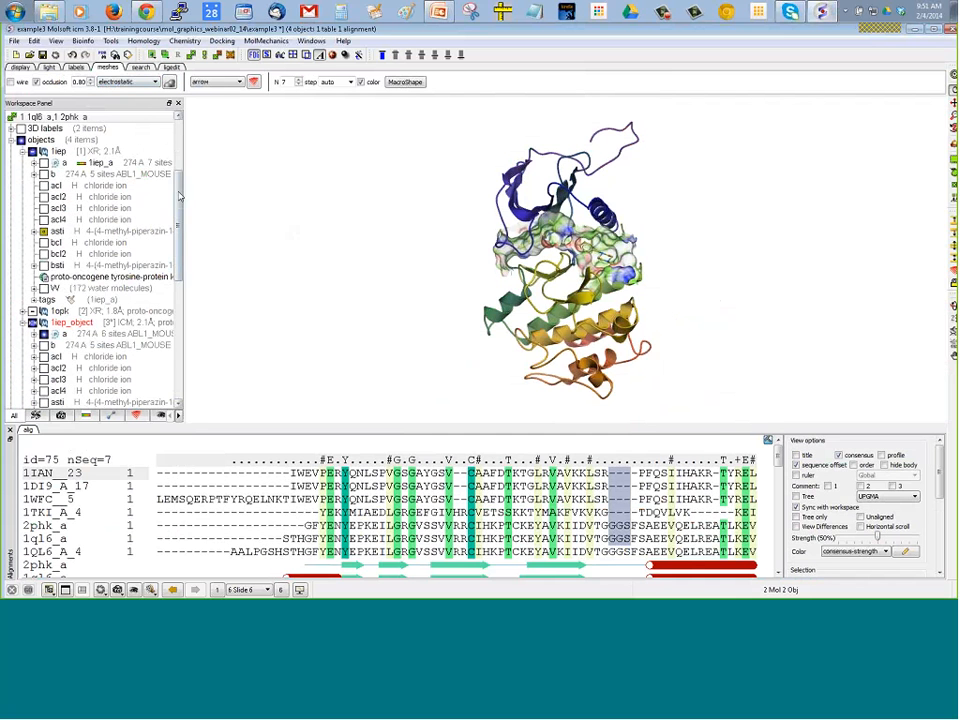
pyautogui.moveTo(180, 197); pyautogui.dragTo(179, 235)
pyautogui.click(33, 225)
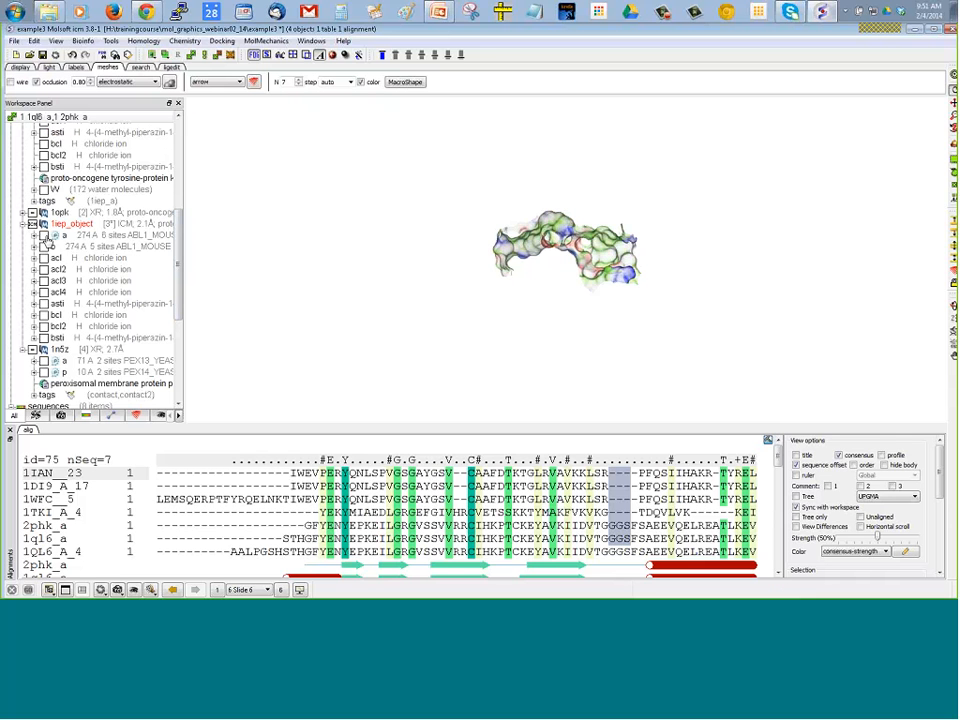
pyautogui.click(180, 345)
pyautogui.click(21, 334)
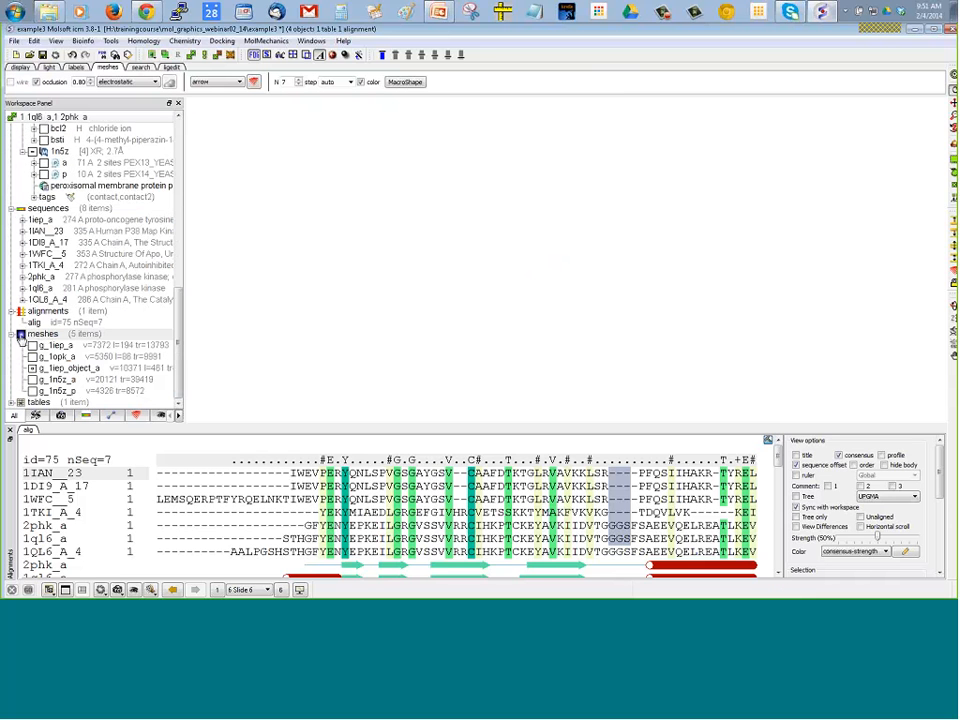
# Display object 1n5z and generate an electrostatic surface mesh for it
pyautogui.click(33, 151)
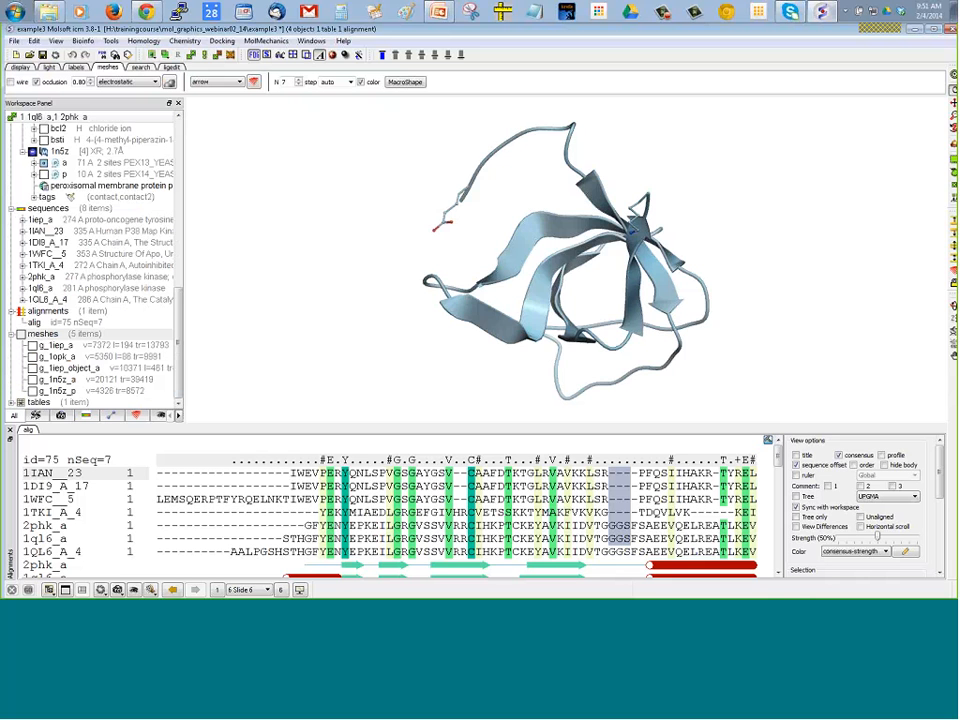
pyautogui.click(60, 151)
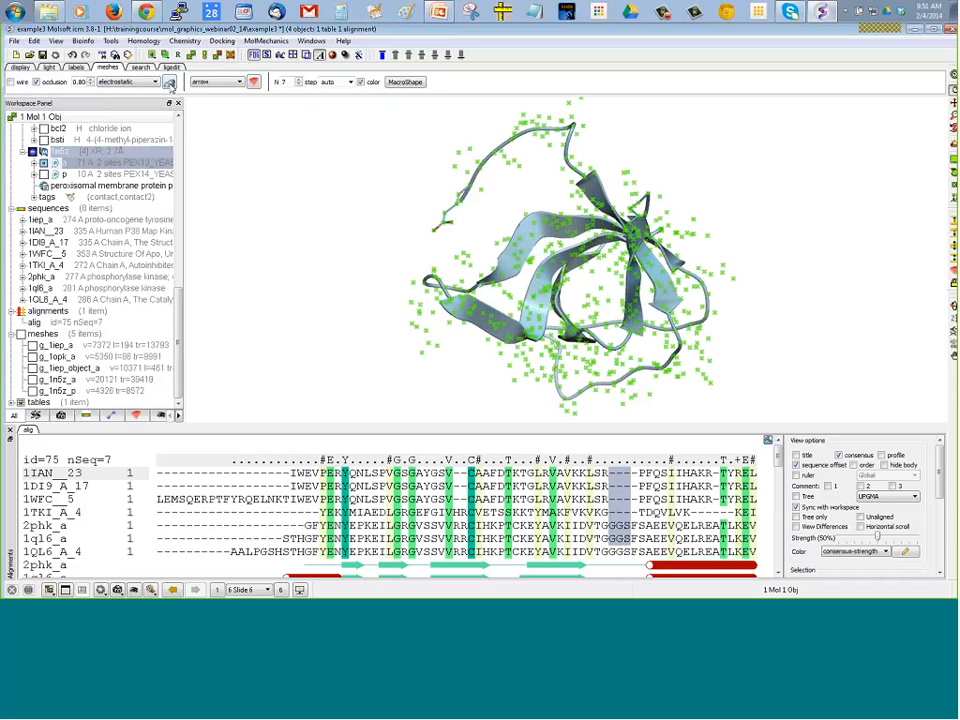
pyautogui.click(169, 84)
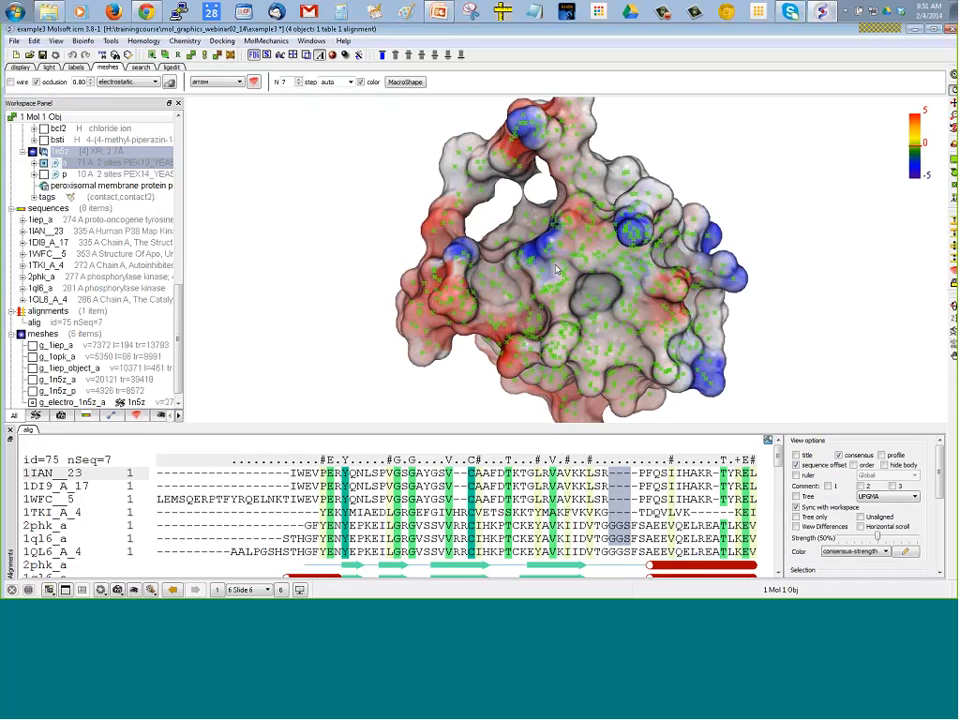
pyautogui.click(739, 174)
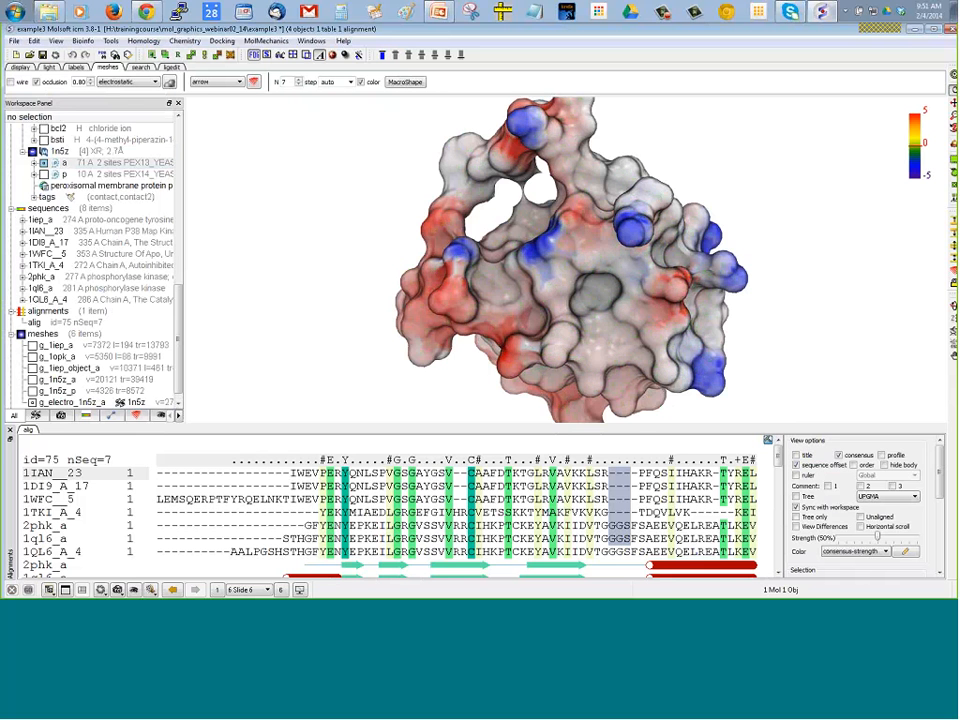
pyautogui.moveTo(739, 174); pyautogui.dragTo(604, 279)
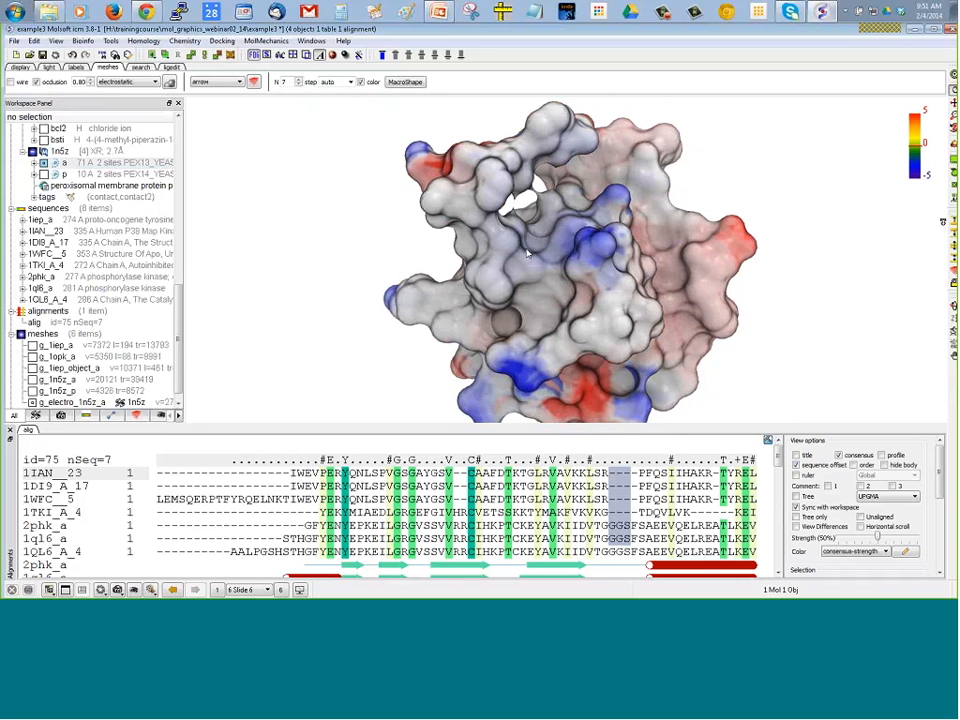
# Redisplay chain a of 1n5z as a ribbon together with the g_electro_1n5z_a mesh
pyautogui.click(43, 163)
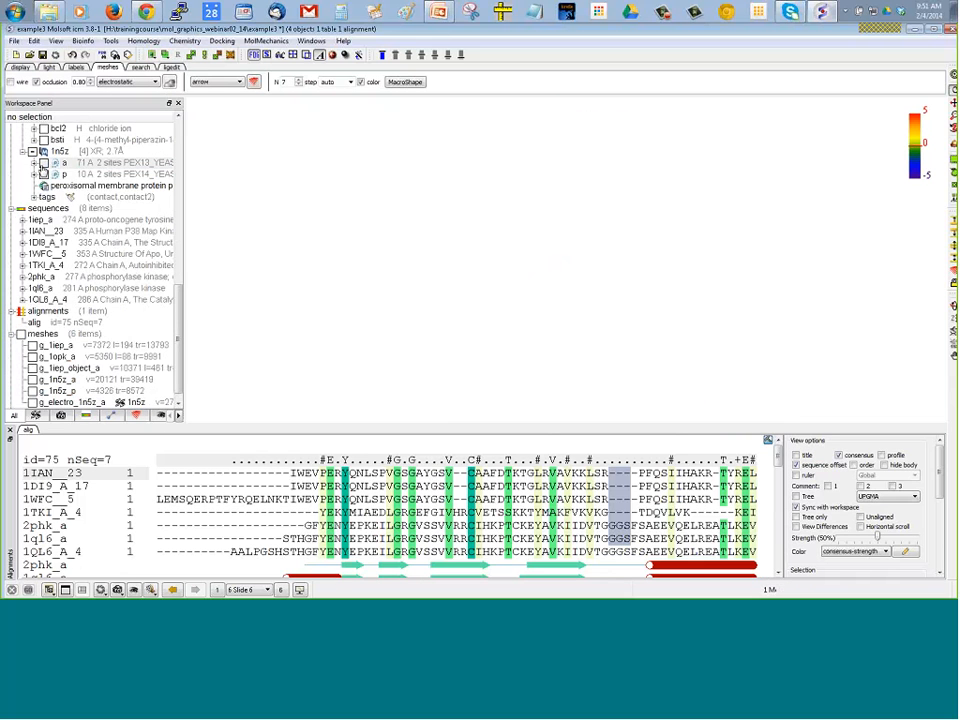
pyautogui.rightClick(43, 163)
pyautogui.click(54, 199)
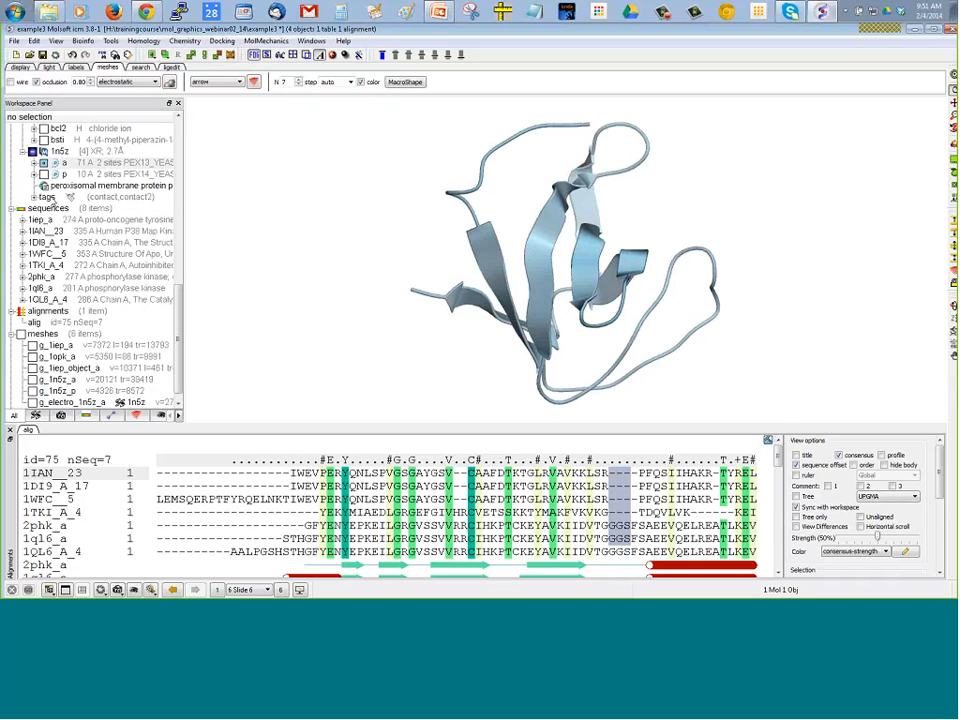
pyautogui.scroll(-1, 125, 262)
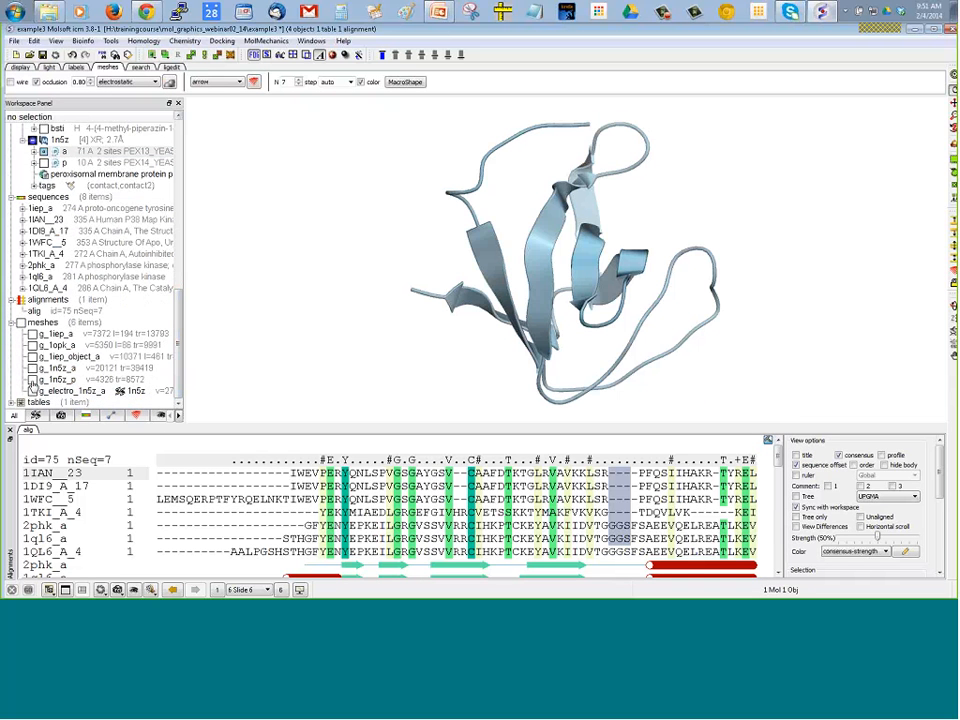
pyautogui.click(32, 391)
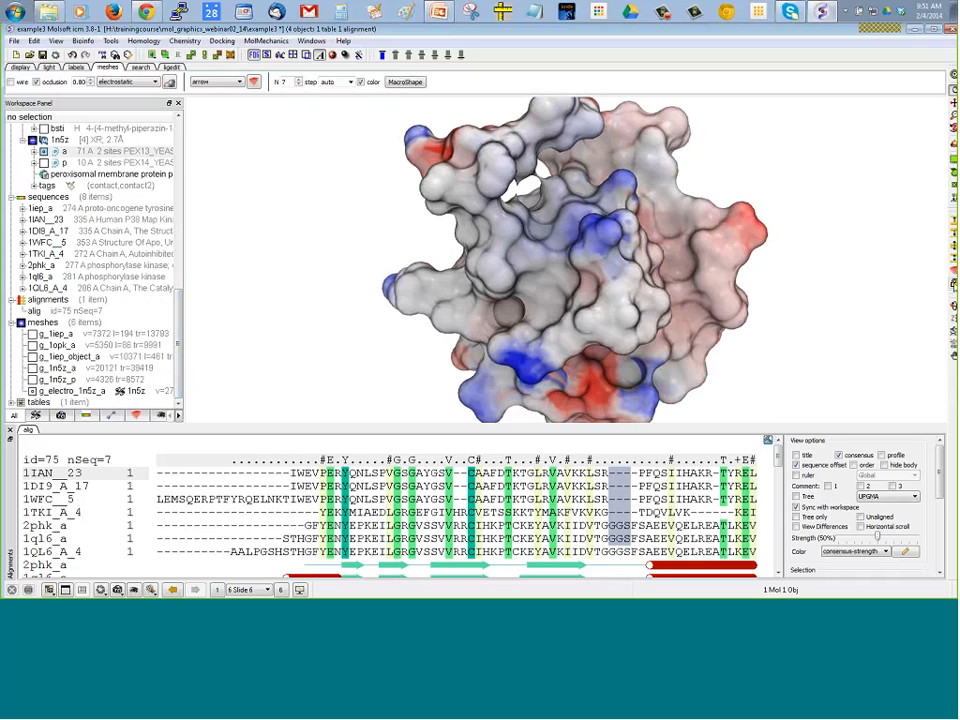
# Turn on clipping for skin and meshes and move the front clipping plane into the electrostatic surface to expose the ribbon
pyautogui.click(953, 275)
pyautogui.moveTo(849, 261); pyautogui.dragTo(823, 216)
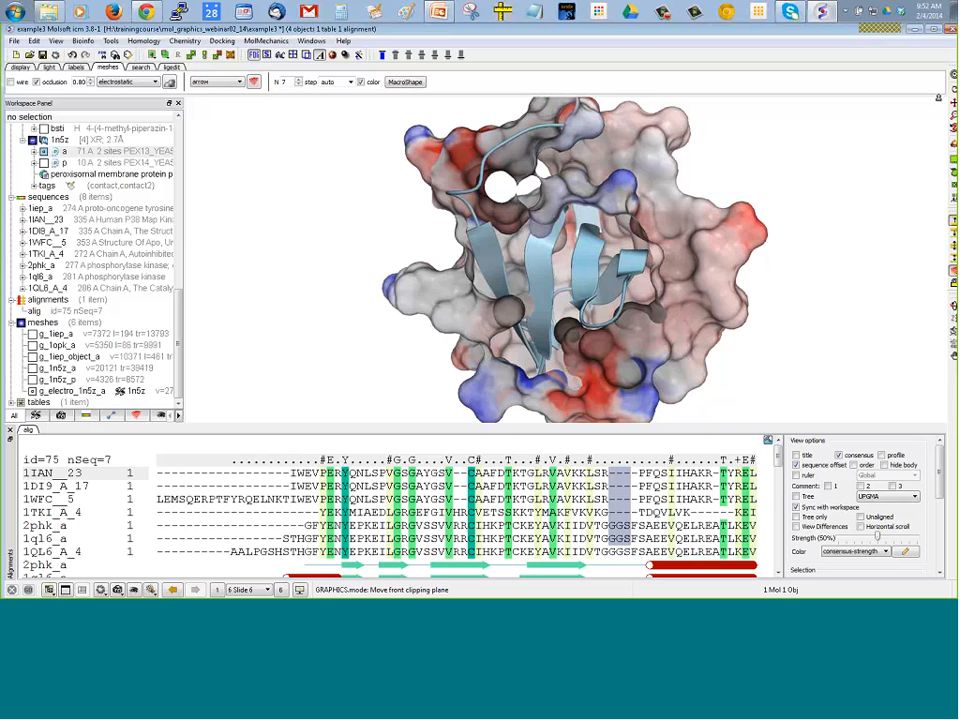
pyautogui.moveTo(812, 242); pyautogui.dragTo(769, 273)
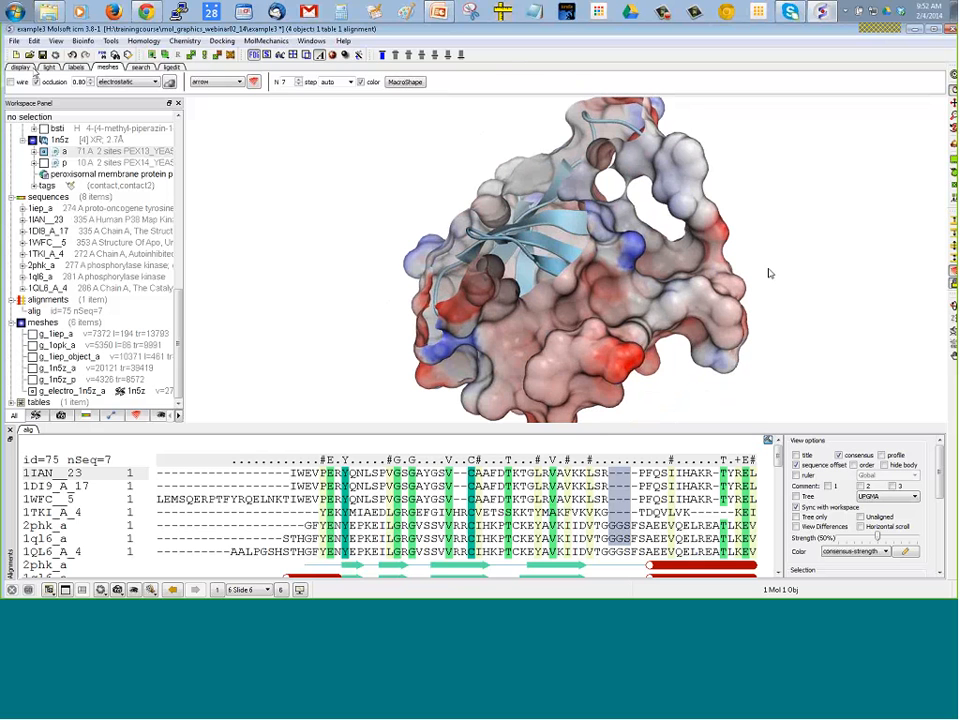
# Hide the g_electro_1n5z_a mesh, keeping only the 1n5z ribbon displayed
pyautogui.click(33, 70)
pyautogui.moveTo(308, 200); pyautogui.dragTo(332, 245)
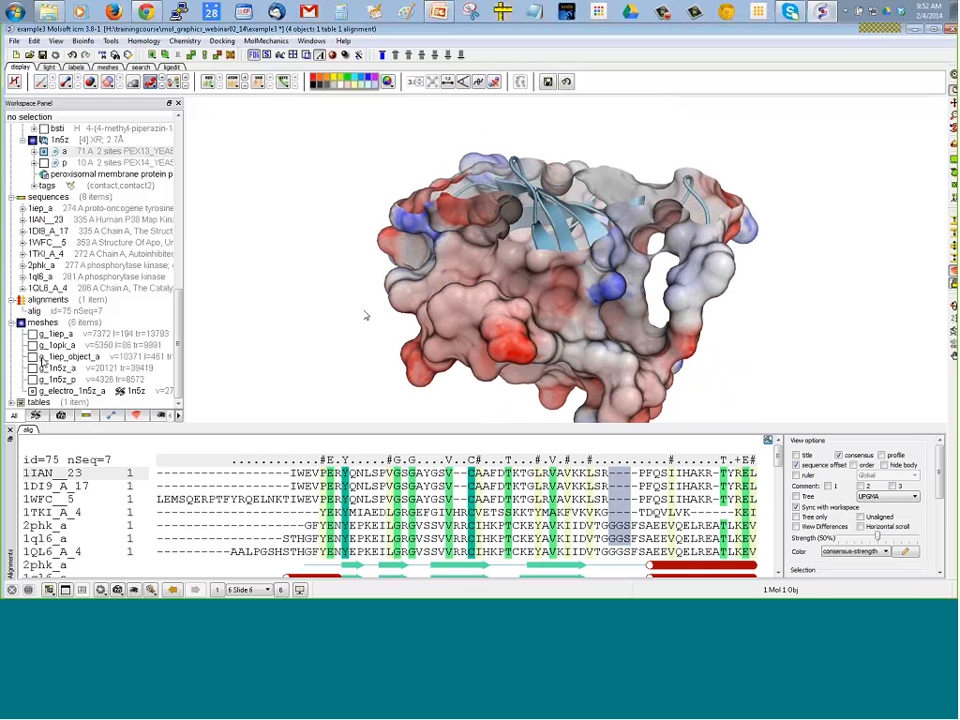
pyautogui.click(33, 391)
pyautogui.moveTo(368, 252); pyautogui.dragTo(381, 274)
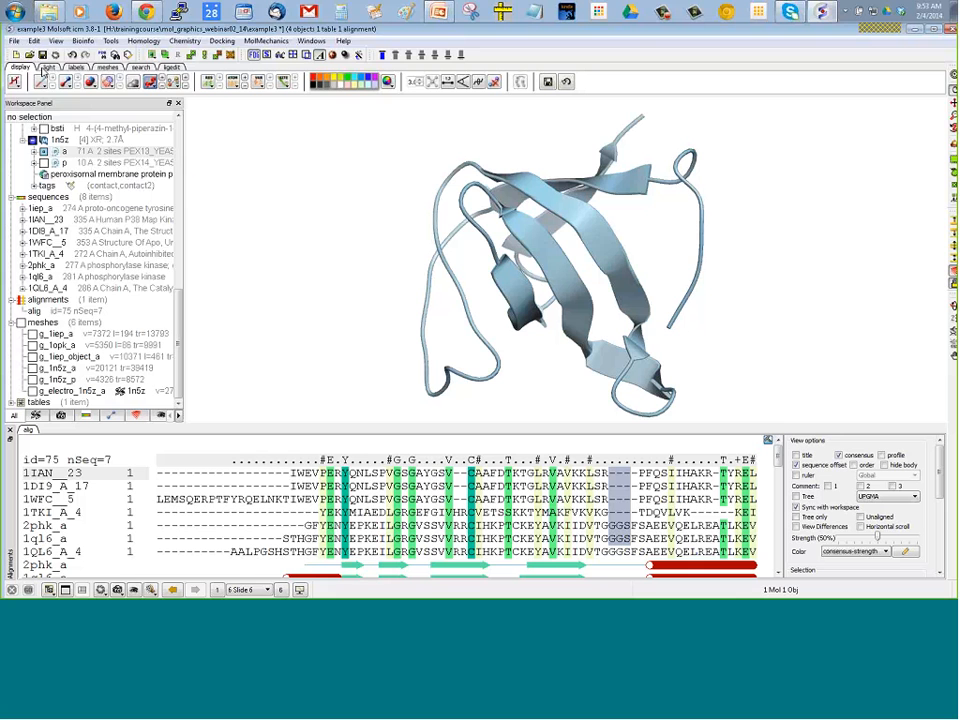
# Load the electron density map for PDB code 1n5z with the terminal window shown
pyautogui.click(15, 42)
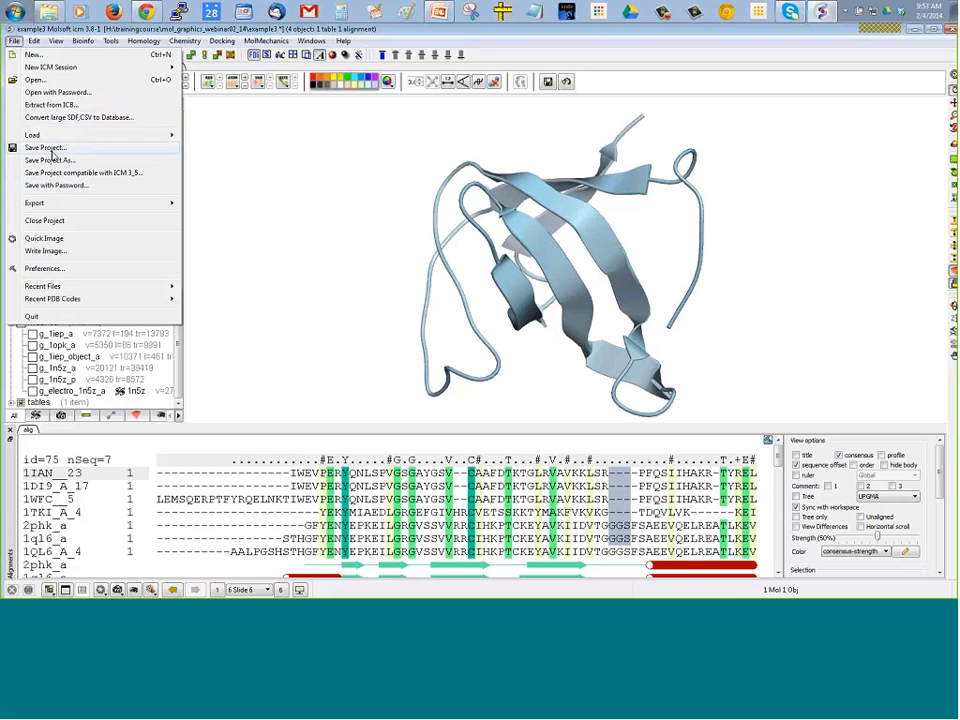
pyautogui.moveTo(54, 139)
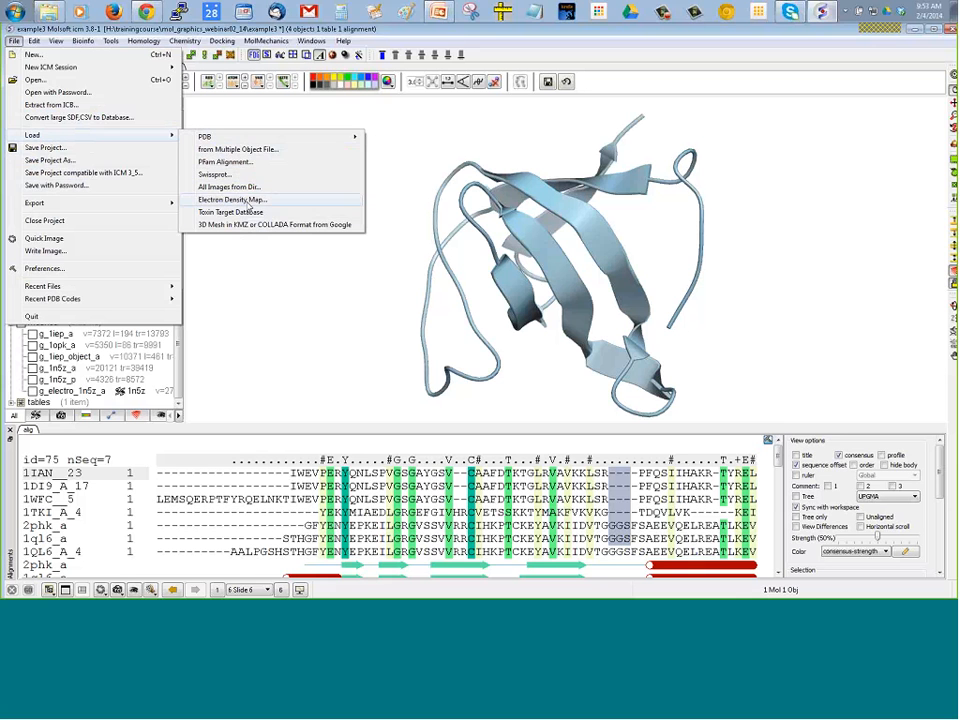
pyautogui.click(249, 204)
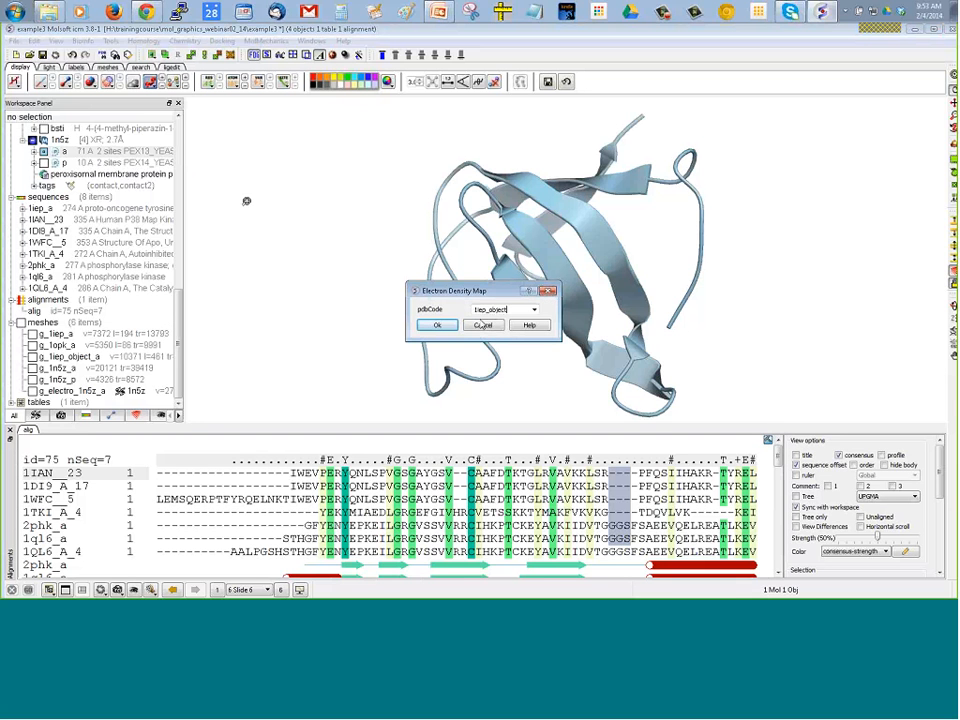
pyautogui.doubleClick(486, 310)
pyautogui.write('1n5z')
pyautogui.click(311, 41)
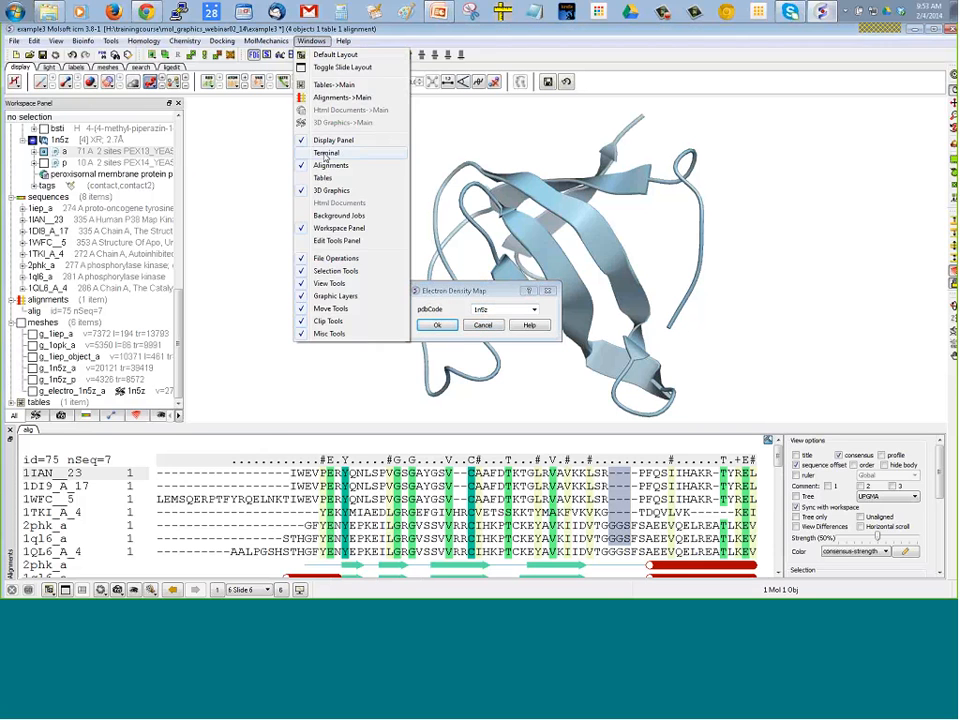
pyautogui.click(327, 152)
pyautogui.click(437, 326)
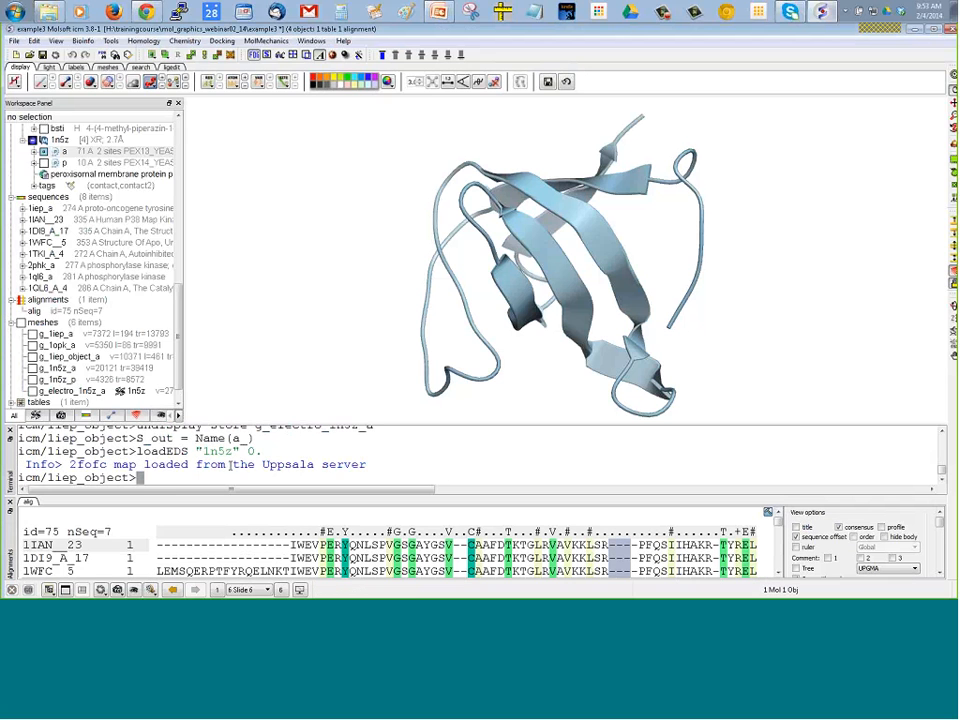
# Display chain a of 1n5z as sticks along with its ribbon, and select the atoms of its outer loop region
pyautogui.moveTo(323, 230); pyautogui.dragTo(199, 227)
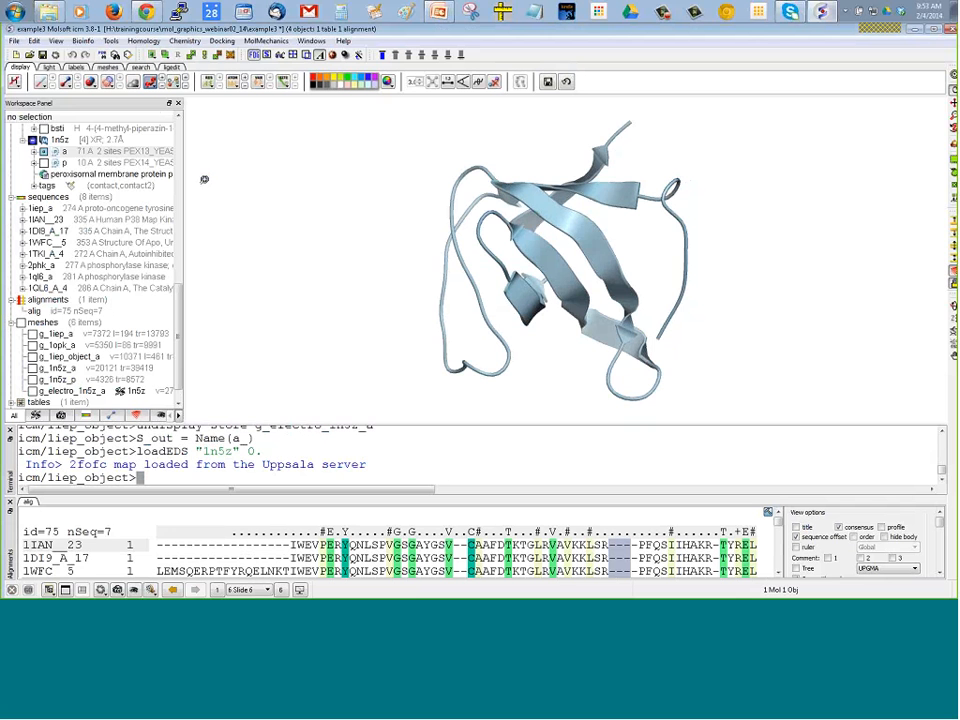
pyautogui.rightClick(62, 151)
pyautogui.click(66, 178)
pyautogui.moveTo(350, 288); pyautogui.dragTo(455, 259)
pyautogui.keyDown('ctrl'); pyautogui.moveTo(286, 115); pyautogui.dragTo(400, 321); pyautogui.keyUp('ctrl')
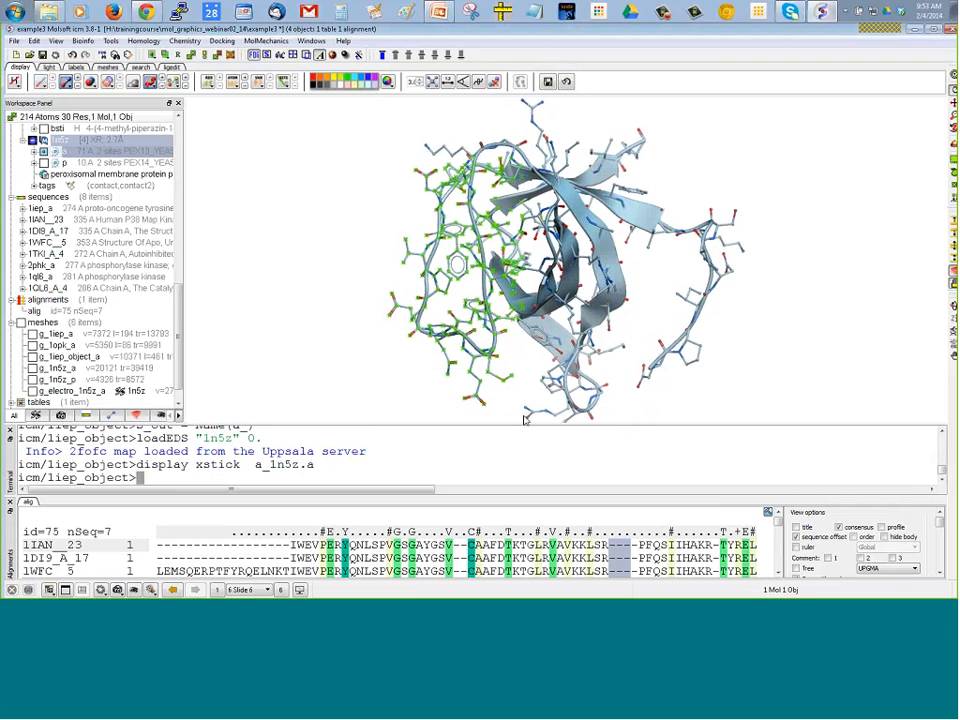
# Contour the m_1n5z electron density around the selected atoms at sigma levels 1.0 and 2.5 in yellow and blue, without trimming to the selection vicinity
pyautogui.click(110, 42)
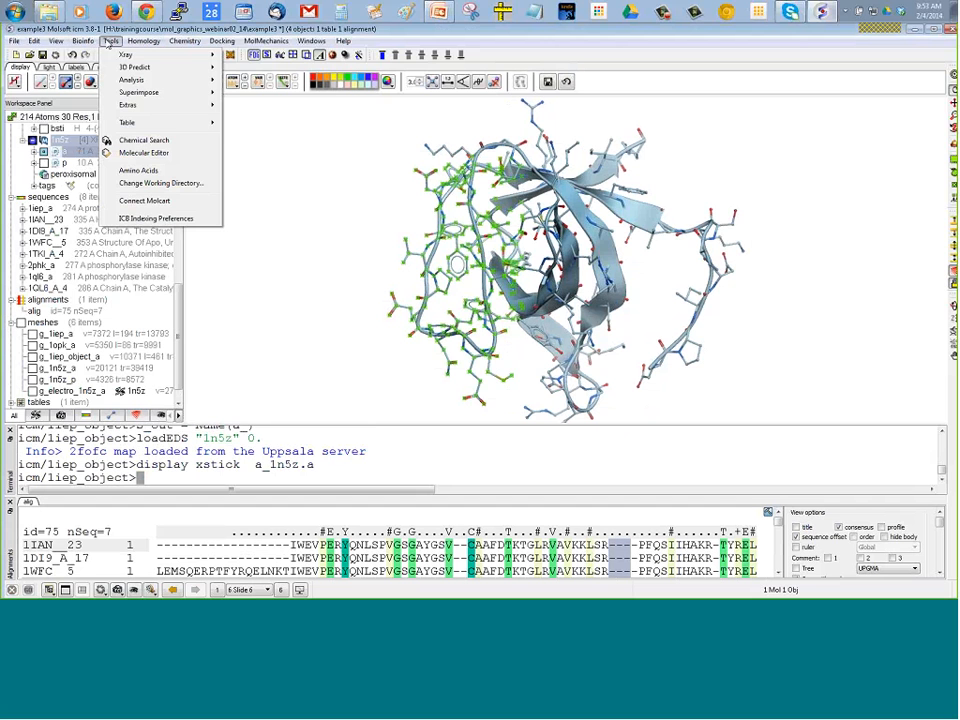
pyautogui.moveTo(200, 54)
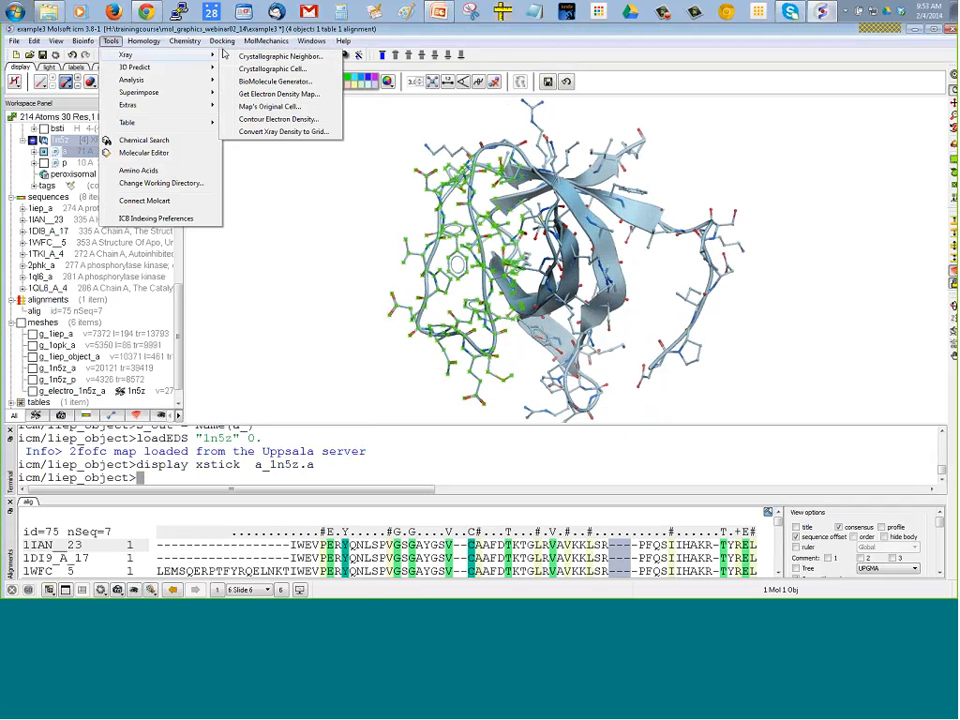
pyautogui.click(275, 120)
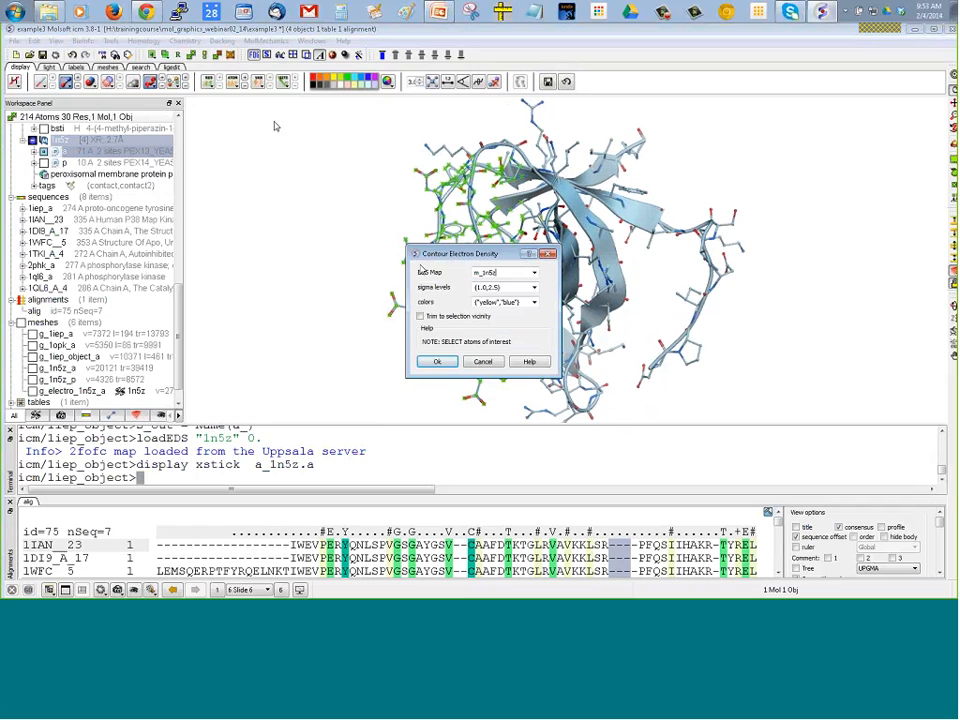
pyautogui.click(437, 364)
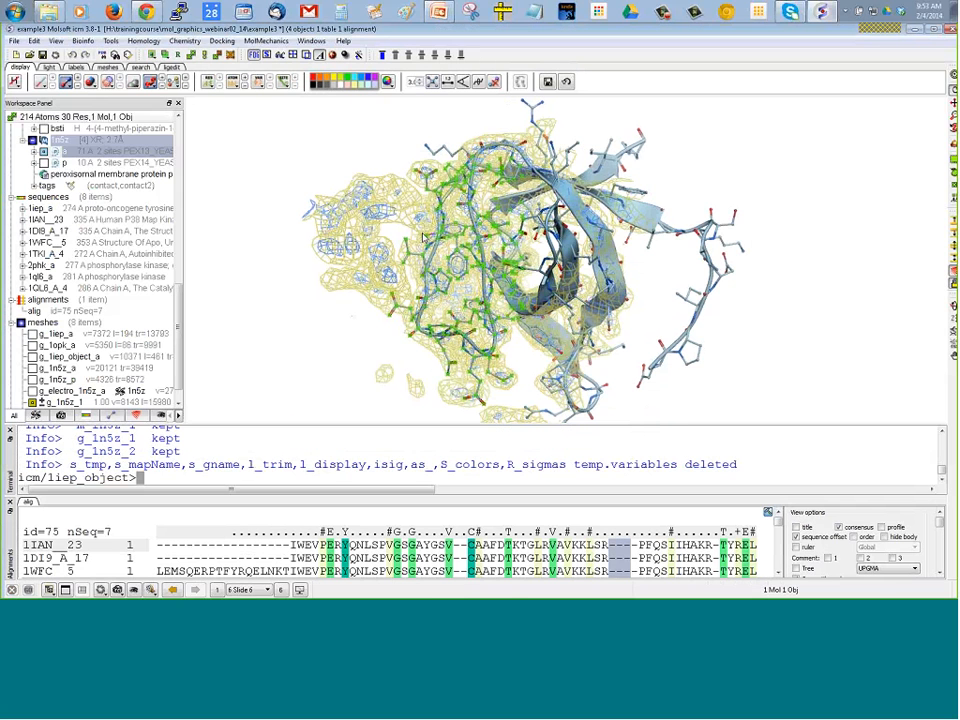
# Hide the g_1n5z_2 density mesh and raise the contour level of g_1n5z_1 to 1.30
pyautogui.moveTo(380, 143); pyautogui.dragTo(386, 186)
pyautogui.scroll(-2, 136, 260)
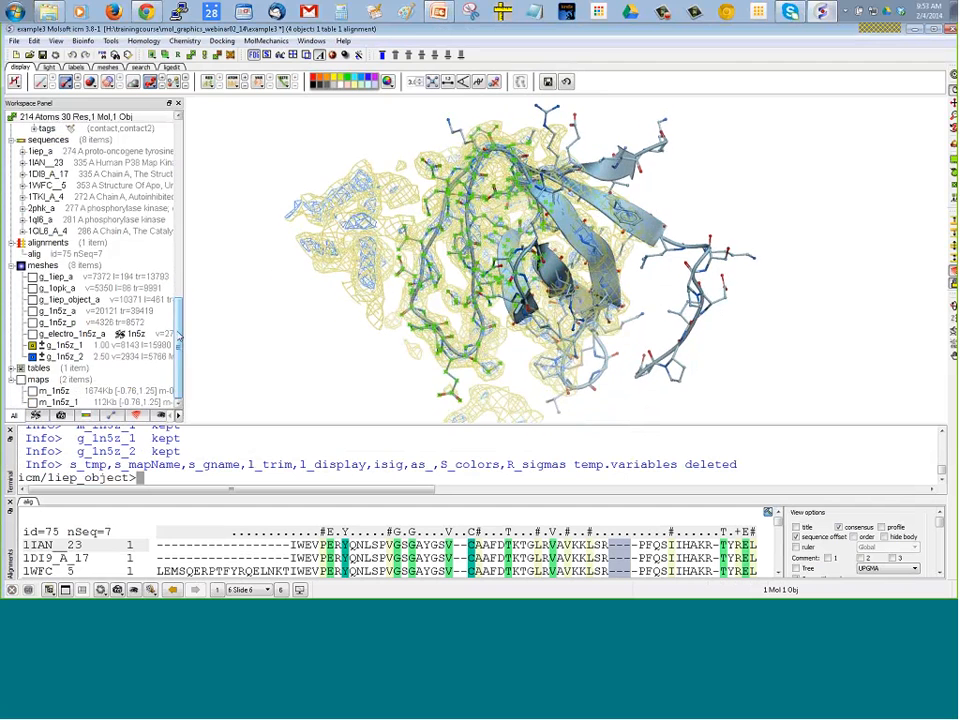
pyautogui.click(33, 357)
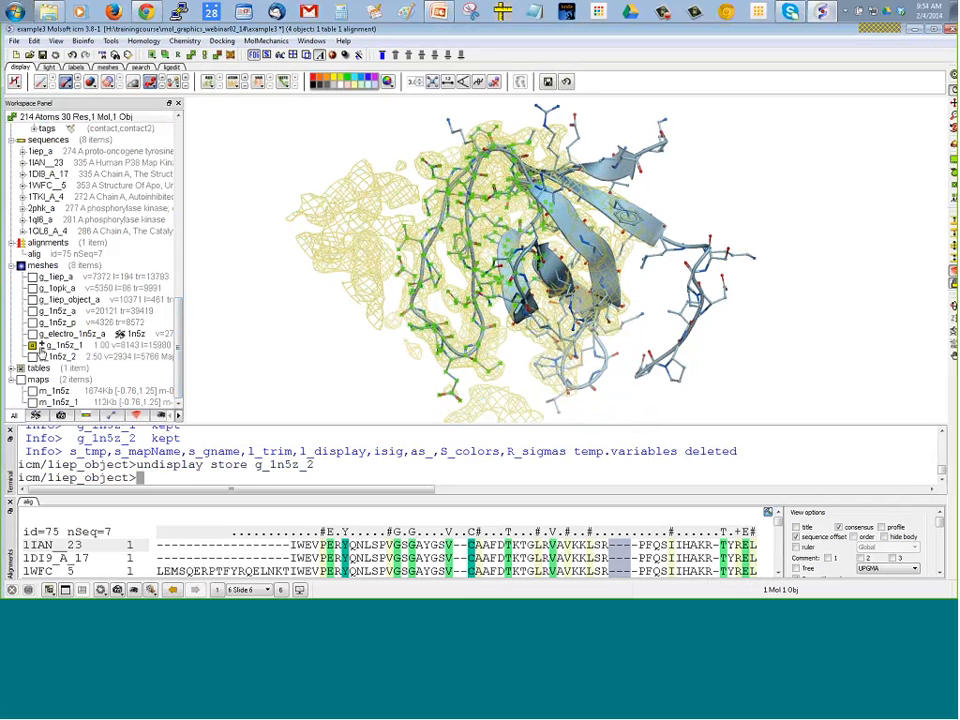
pyautogui.click(41, 344)
pyautogui.click(41, 344)
pyautogui.click(41, 344)
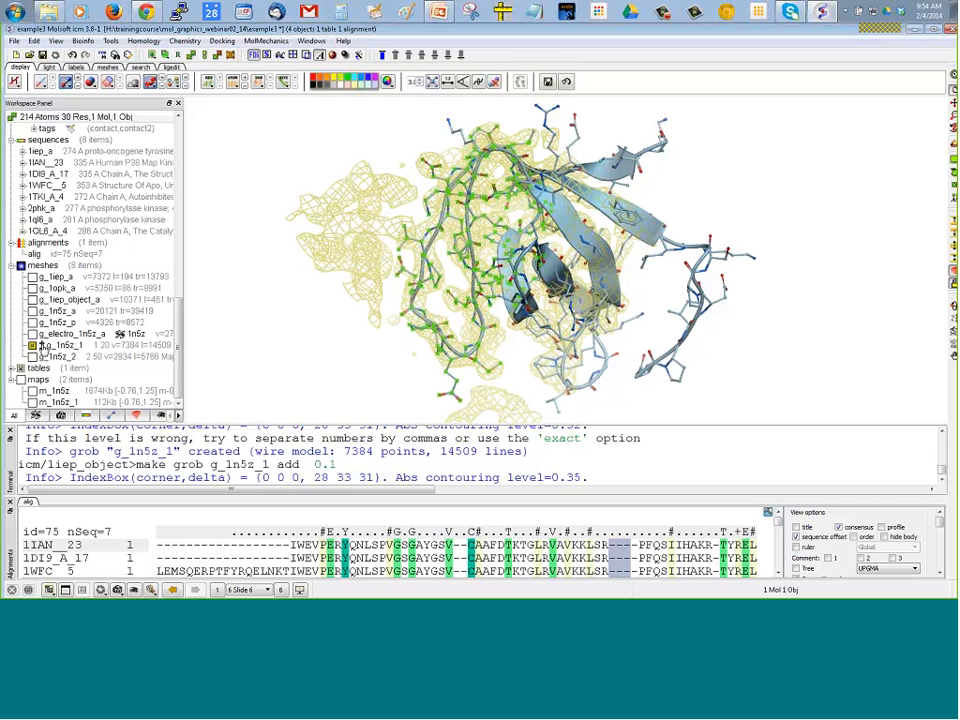
# Center the view on a single residue of the 1n5z loop inside the density mesh and clear the selection
pyautogui.click(420, 152)
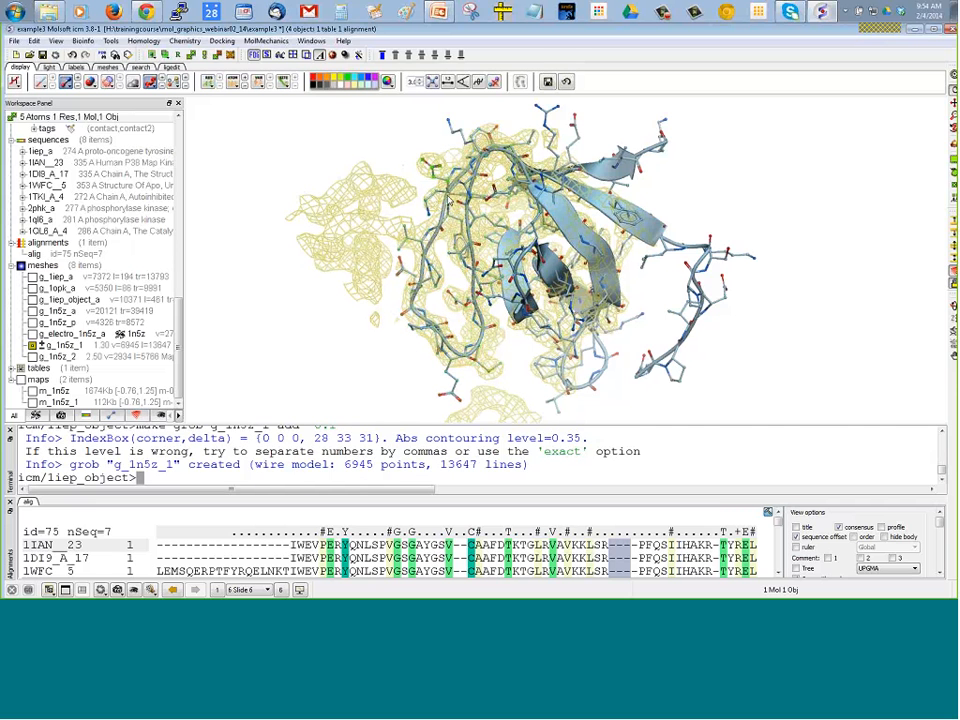
pyautogui.click(953, 76)
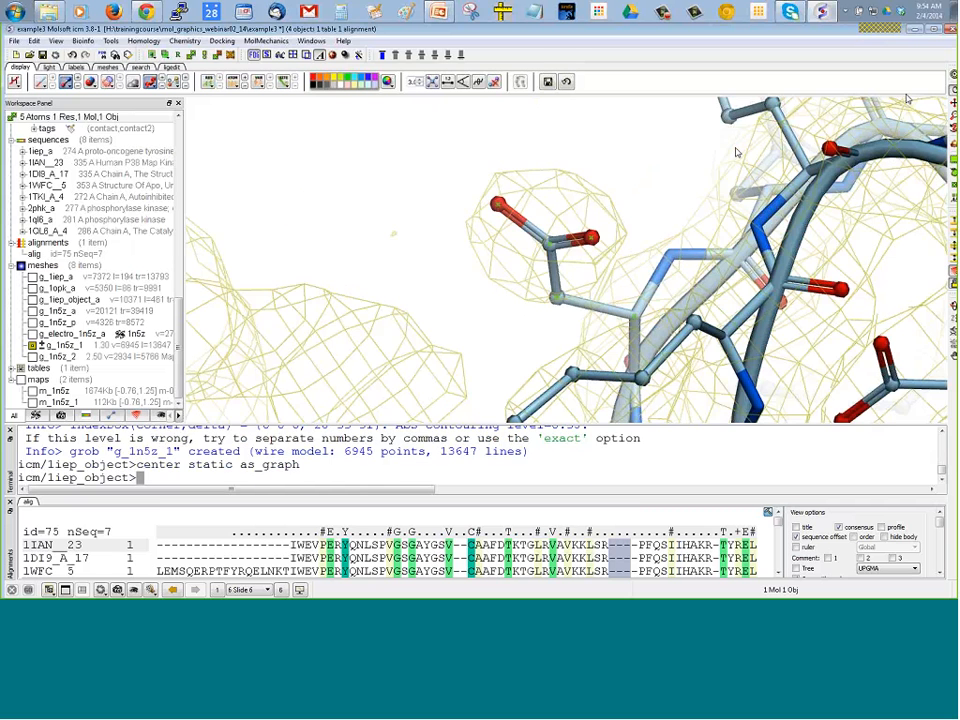
pyautogui.moveTo(406, 155); pyautogui.dragTo(415, 183, button='right')
# Raise the contour level of the g_1n5z_1 mesh to 1.40 and bring it down to 1.00
pyautogui.click(41, 344)
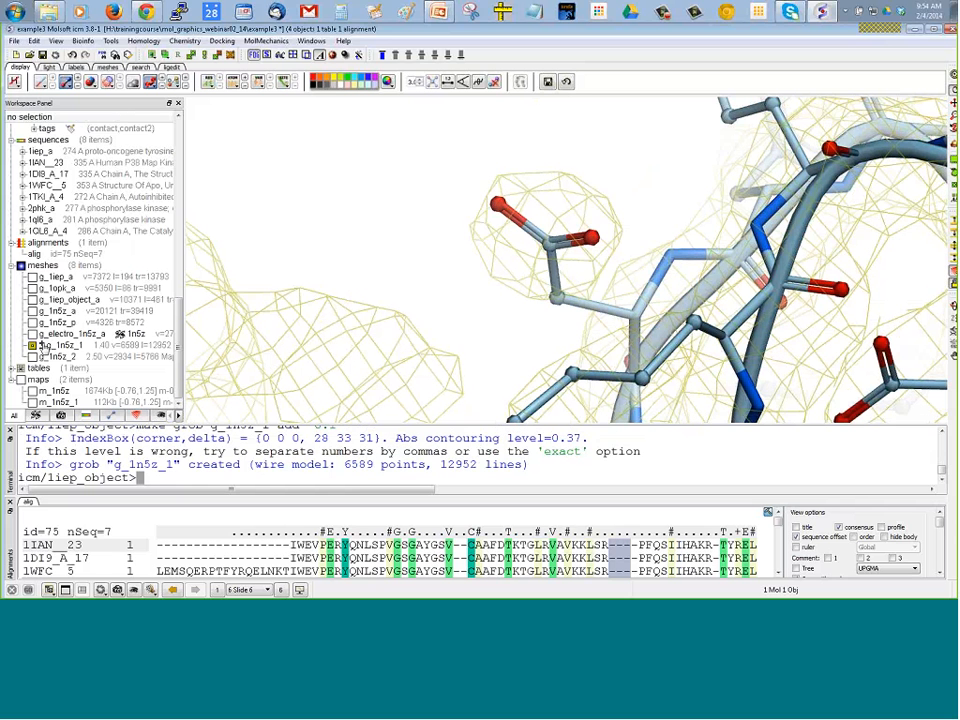
pyautogui.click(41, 348)
pyautogui.click(41, 348)
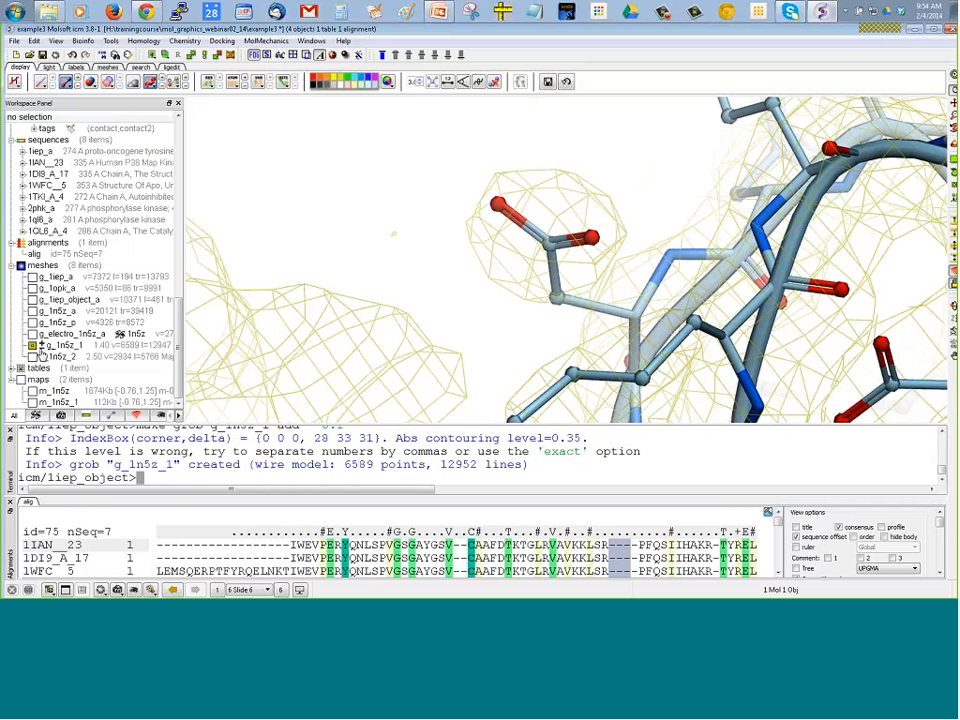
pyautogui.click(41, 348)
pyautogui.click(41, 350)
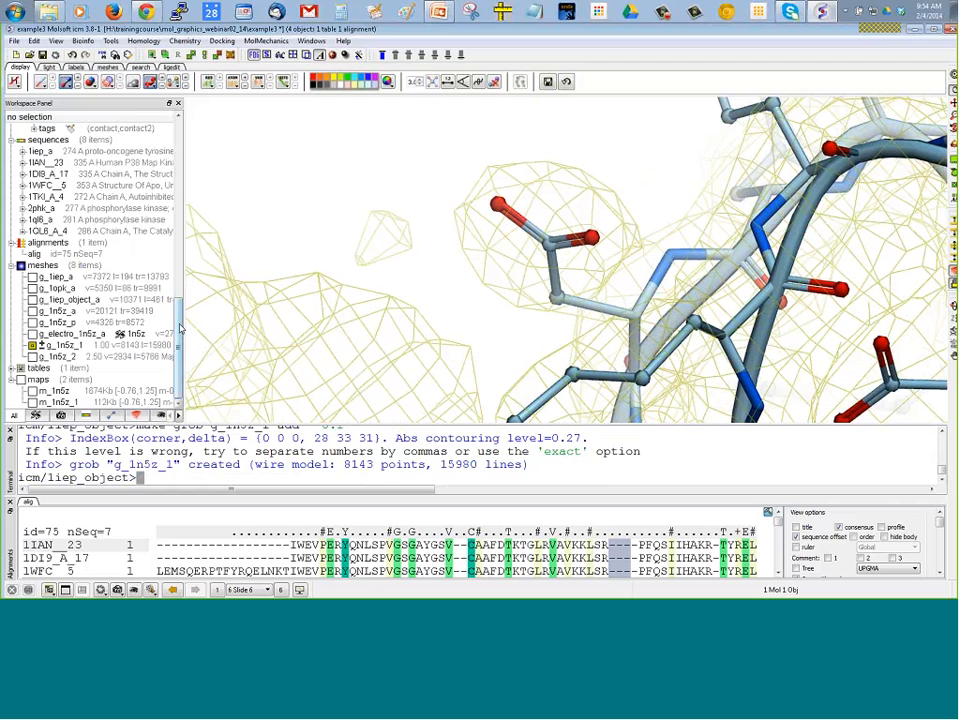
# Close the terminal window, leaving the graphics and alignment views open
pyautogui.scroll(2, 180, 303)
pyautogui.scroll(3, 180, 303)
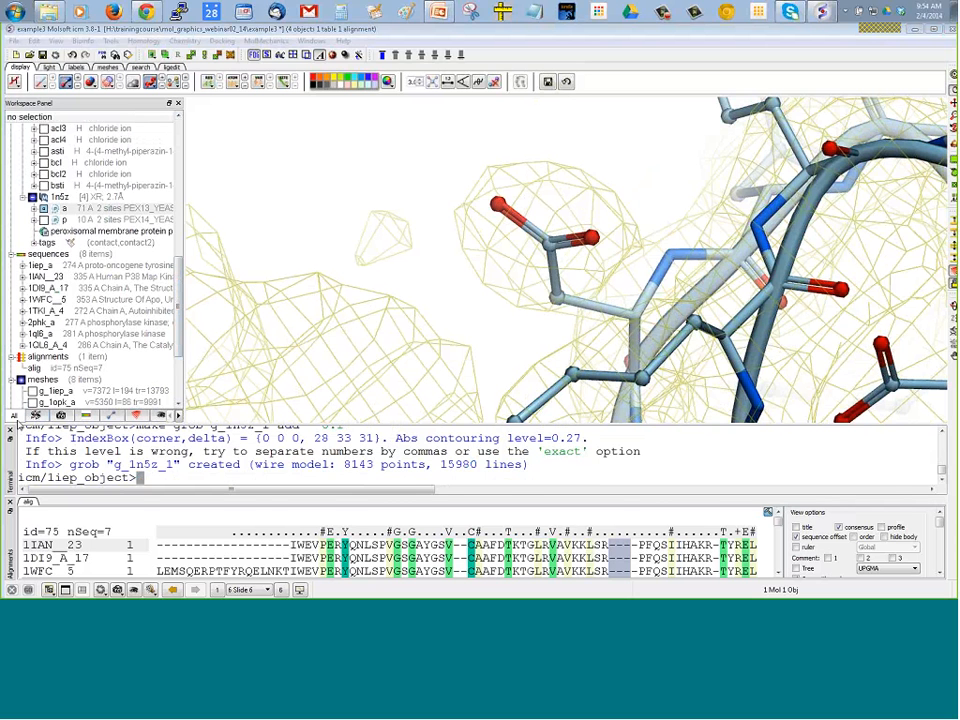
pyautogui.click(11, 428)
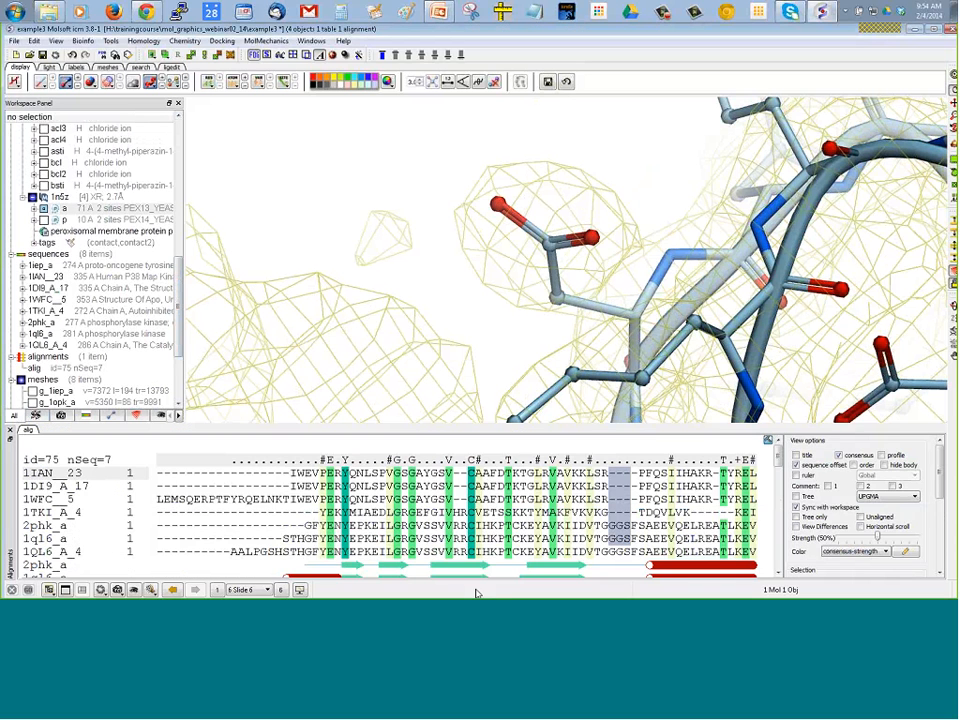